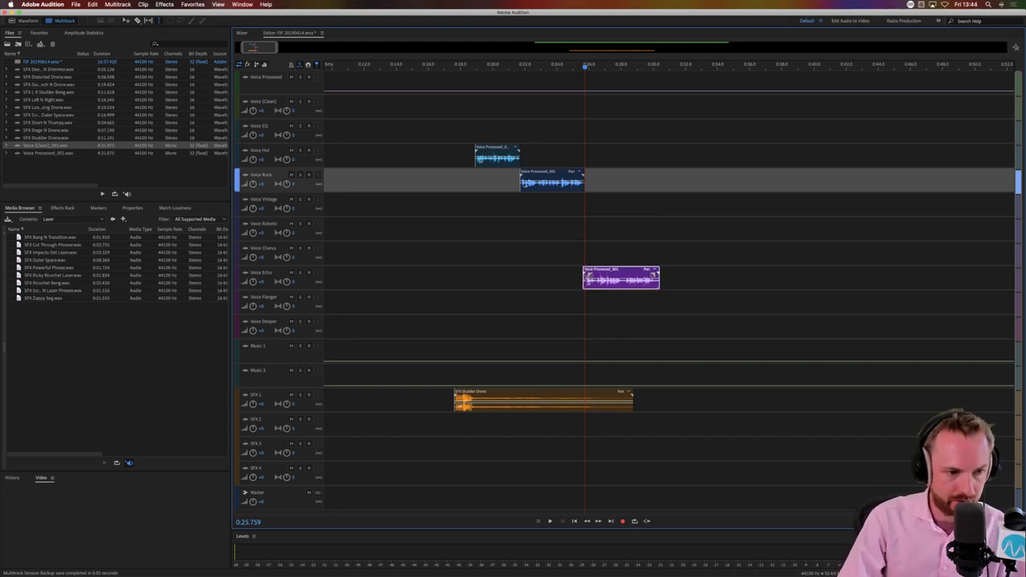
Preview laser sound effects such as SFX Ricky Ricochet Laser and SFX Outer Space, and play the opening of the session
left_click(60, 268)
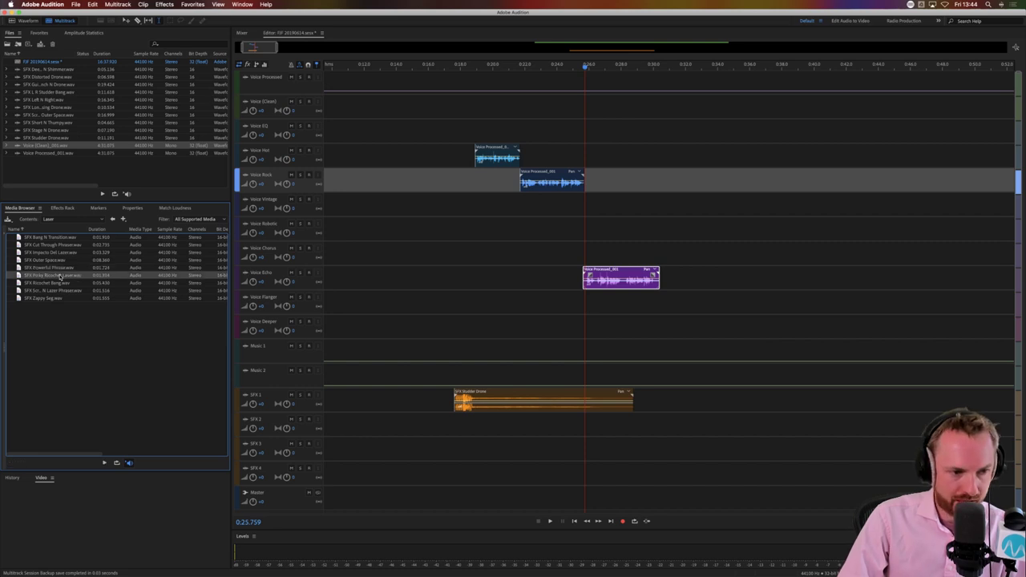
left_click(64, 261)
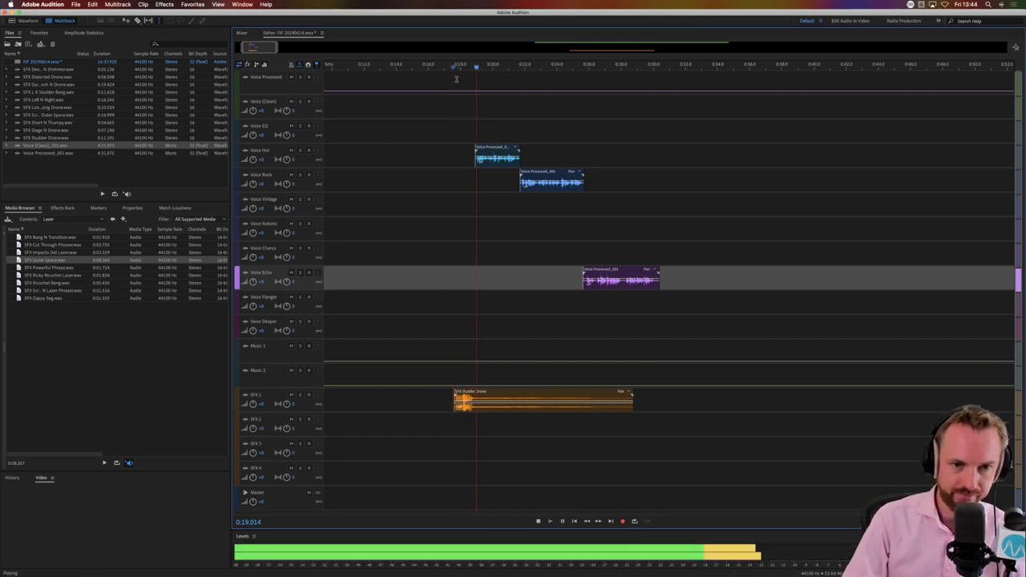
scroll(467, 67, "up", 2)
key("space")
Move the Voice Hot, Voice Rock and Voice Echo clips slightly earlier on the timeline, tightening the spacing of the phrases
left_click_drag(498, 149, 487, 150)
left_click_drag(570, 184, 551, 185)
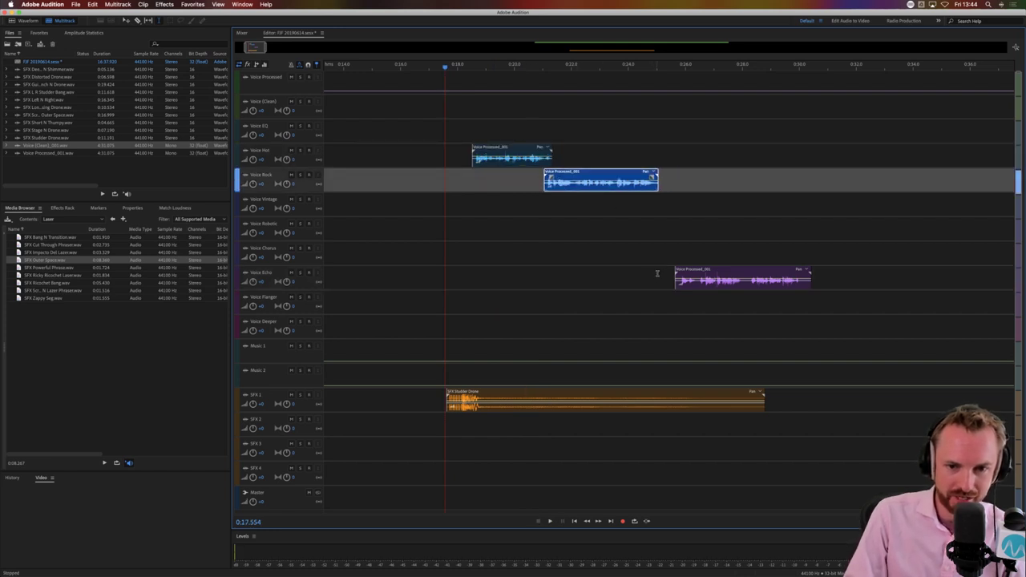
left_click(683, 278)
left_click_drag(683, 278, 659, 278)
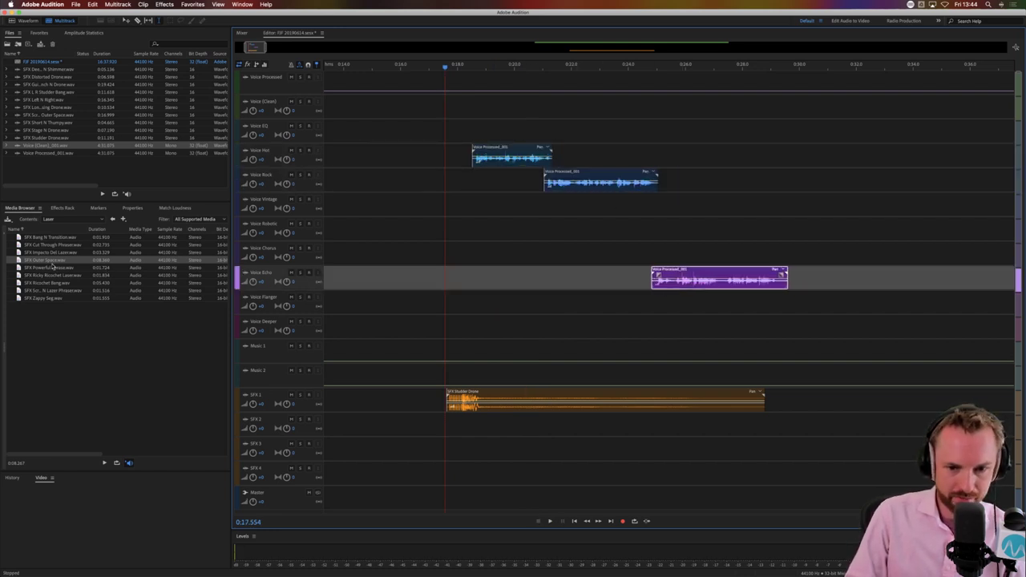
Add SFX Ricky Ricochet Laser to the SFX 2 track at the start of the Voice Echo clip, about 0:24.8
left_click_drag(56, 269, 194, 289)
left_click(95, 277)
left_click_drag(62, 277, 631, 425)
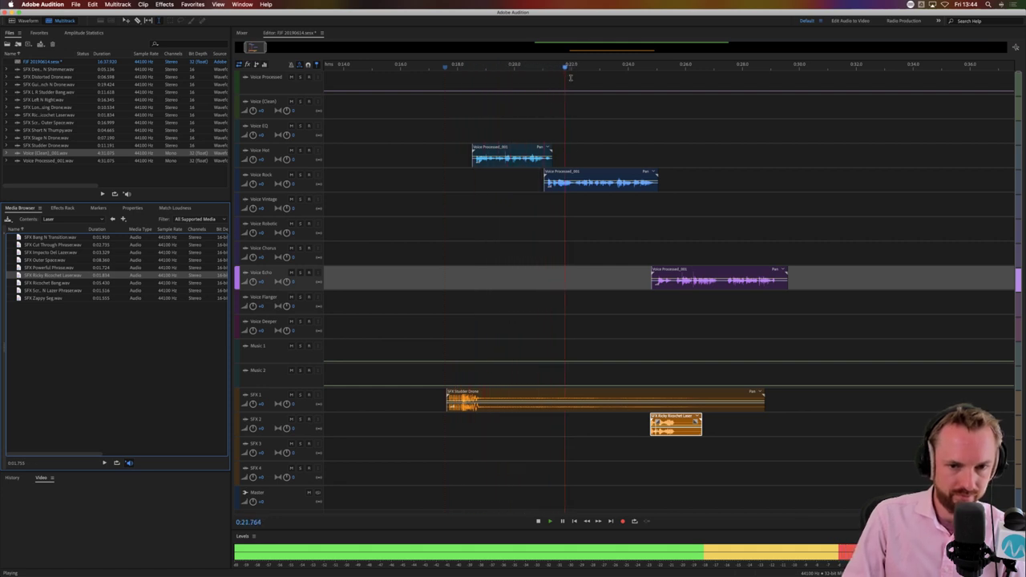
Try the Voice Rock clip on the Voice Vintage track, move it to Voice Chorus, and play it back
key("space")
left_click_drag(554, 171, 555, 196)
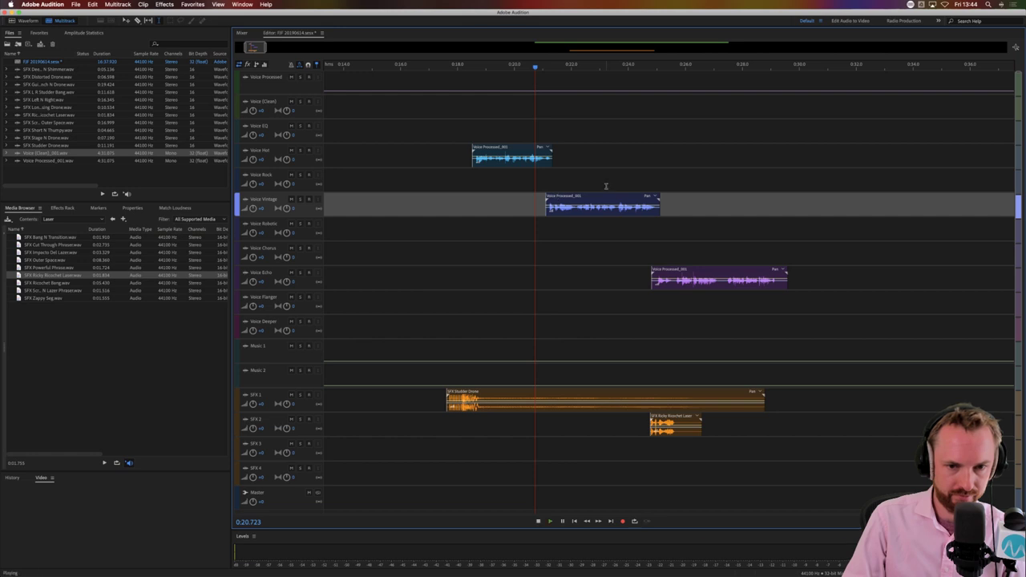
key("space")
left_click_drag(584, 196, 585, 245)
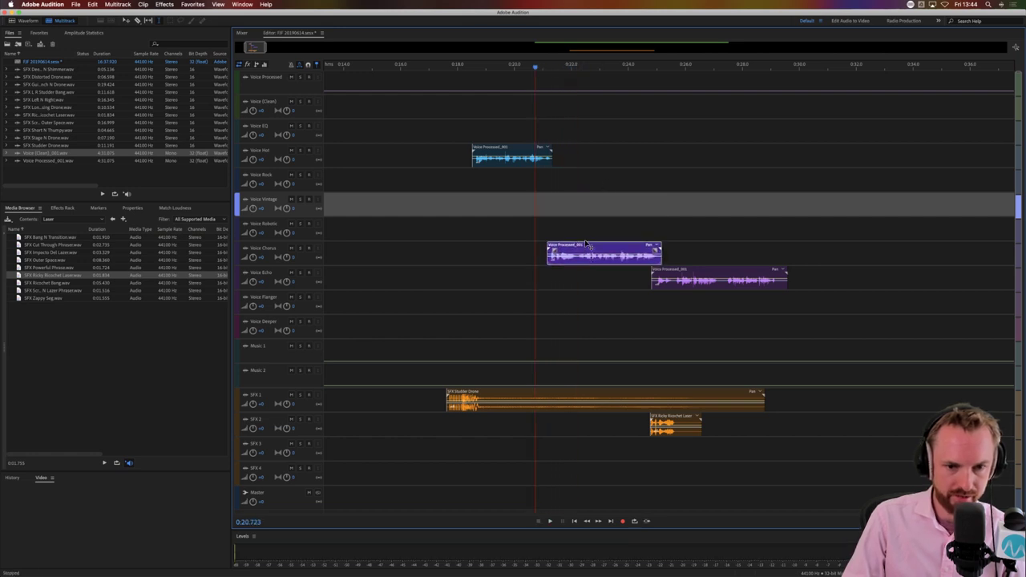
key("space")
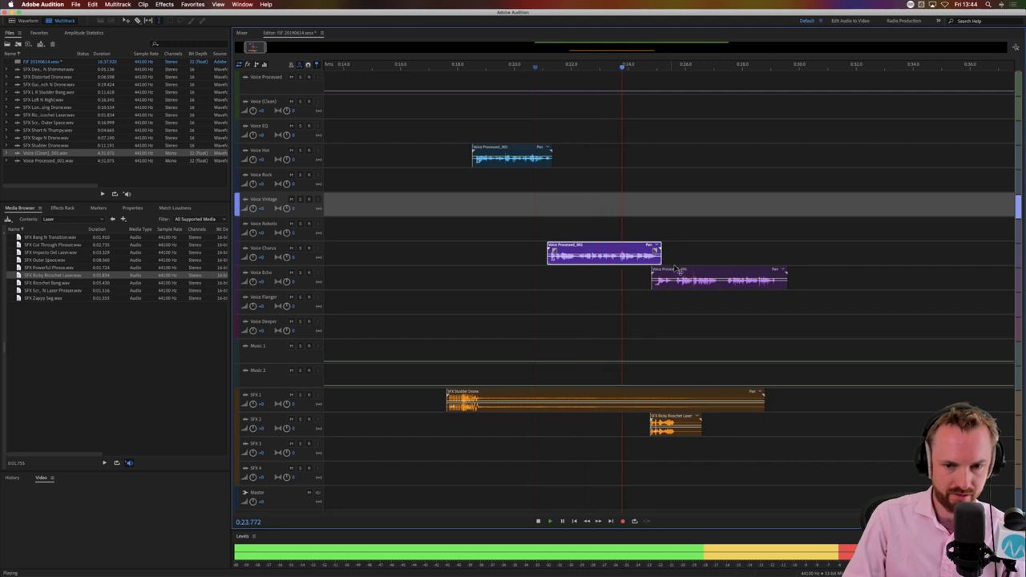
Shift the Voice Echo clip slightly later to follow the end of the Voice Chorus clip, and check the transition by playback
left_click_drag(673, 270, 682, 271)
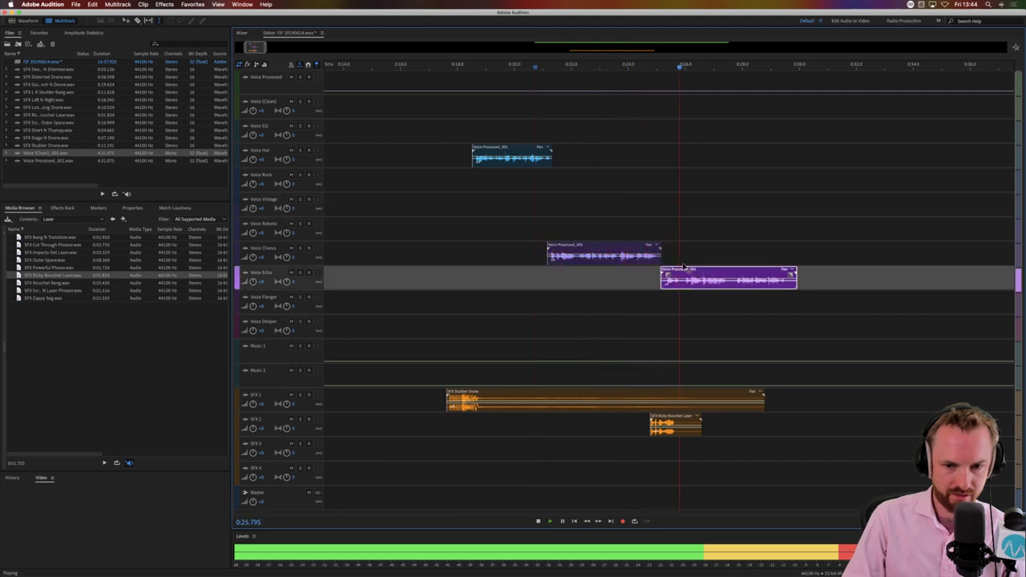
key("space")
left_click(642, 288)
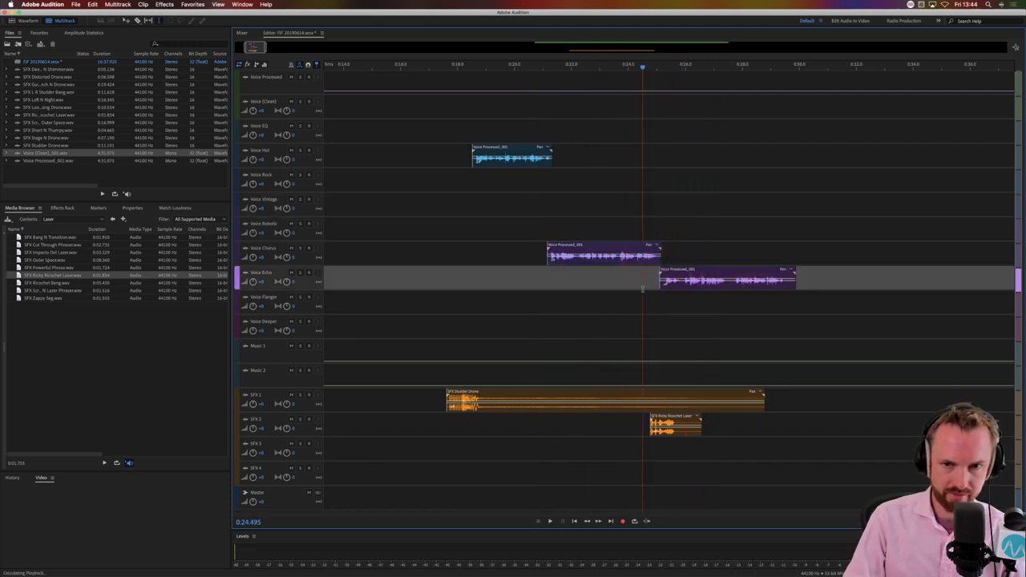
scroll(670, 66, "up", 1)
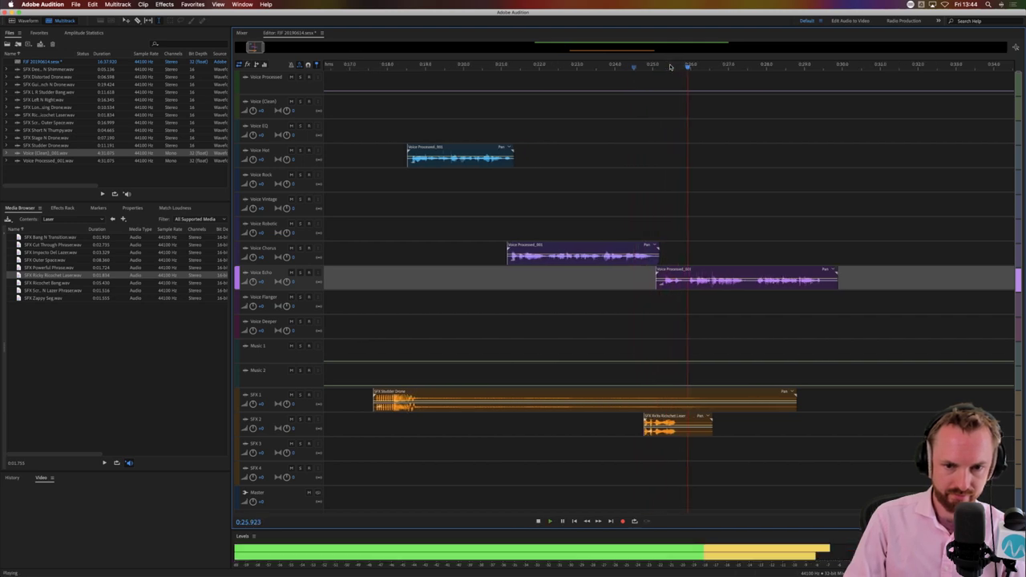
scroll(670, 65, "down", 5)
scroll(670, 66, "up", 4)
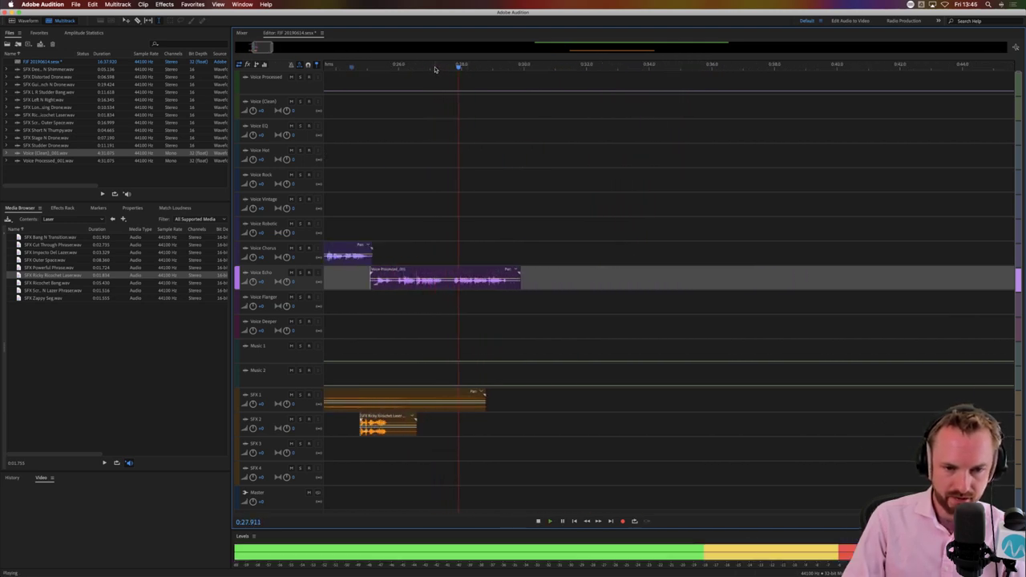
key("space")
Cut the short pause at about 0:27.5 out of the Voice Echo clip and close the gap
scroll(435, 68, "up", 5)
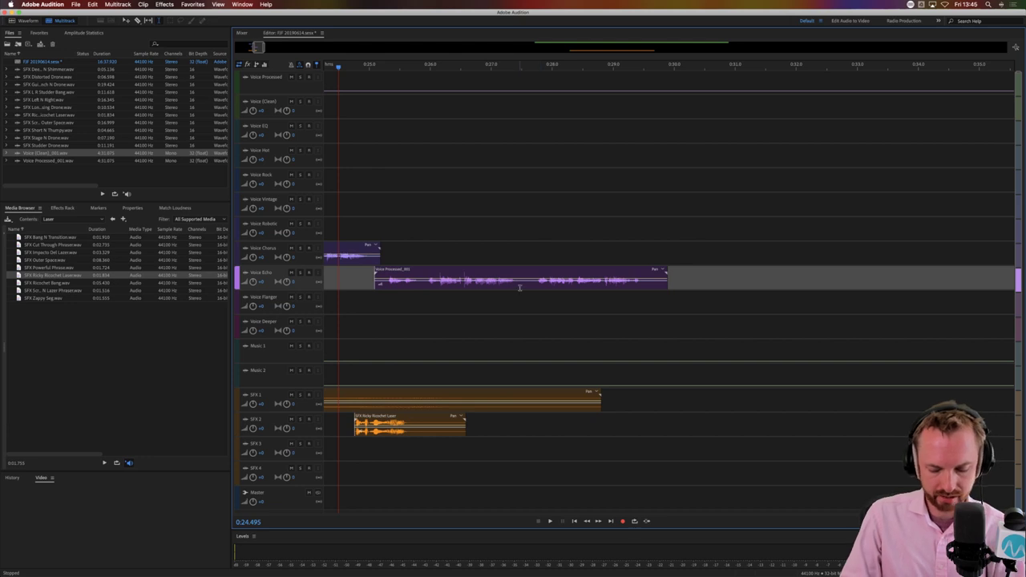
mouse_move(519, 288)
left_mouse_down()
mouse_move(537, 286)
mouse_move(522, 286)
left_mouse_up()
key("Delete")
left_click(564, 330)
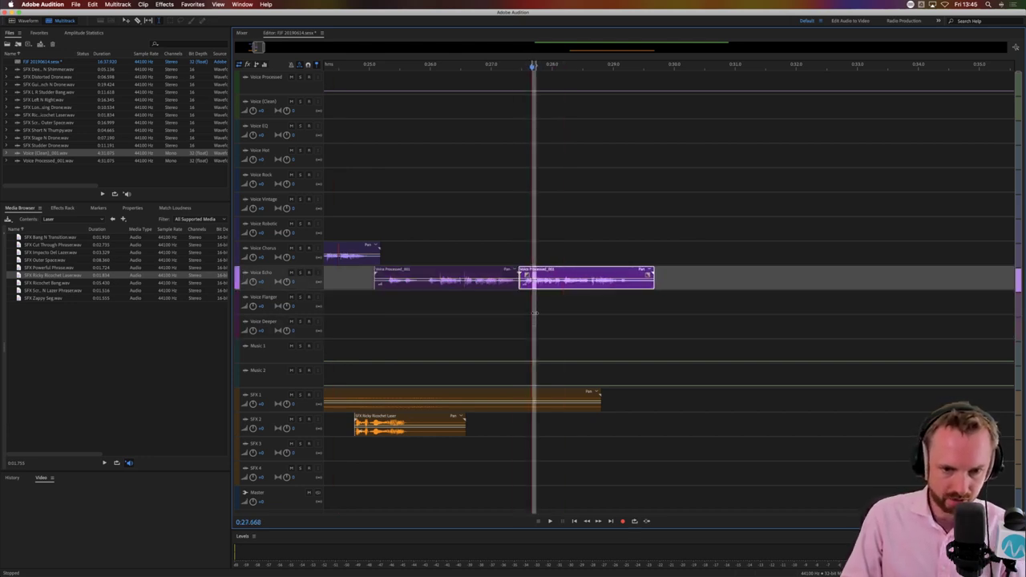
Layer copies of the second Voice Echo segment on the Voice Flanger and Voice Deeper tracks, slightly offset, and play them
left_click(560, 307)
left_click_drag(536, 268, 515, 314)
left_click(535, 327)
key("space")
left_click_drag(642, 110, 635, 113)
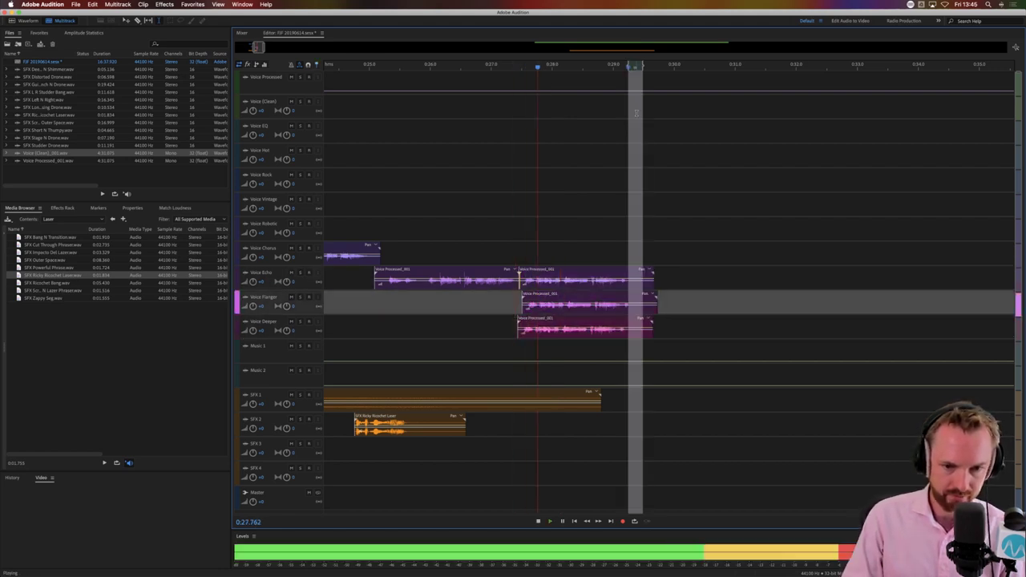
left_click(581, 136)
key("space")
Nudge the Voice Flanger copy slightly earlier, adjust the Voice Deeper clip's volume, and play the layered phrase
left_click(624, 295)
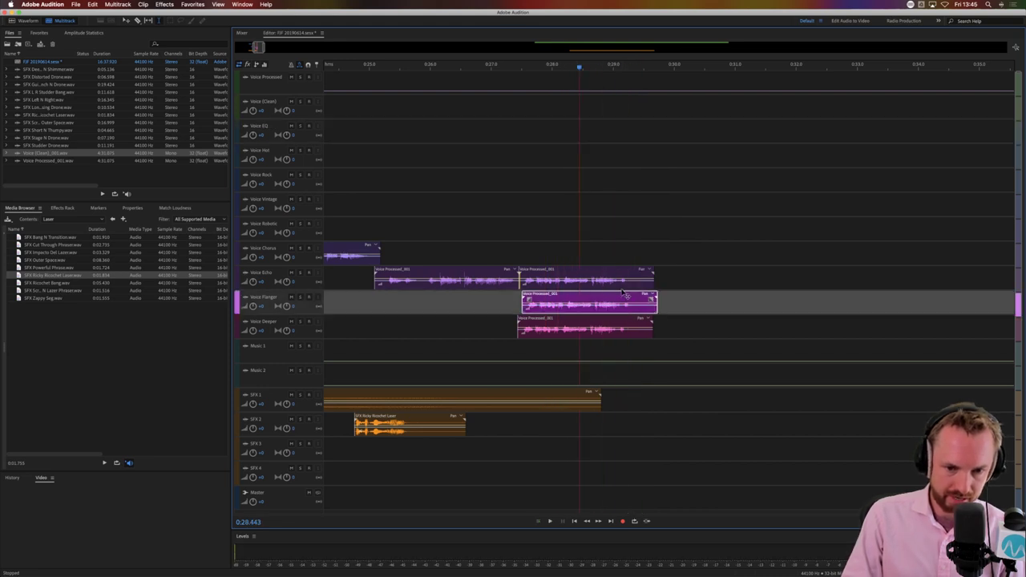
left_click(528, 328)
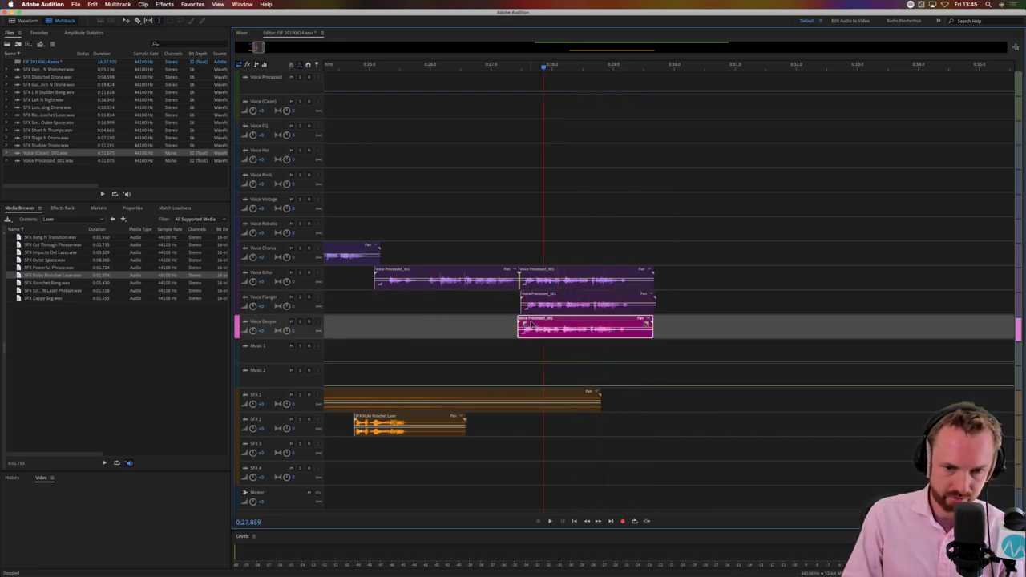
left_click(510, 325)
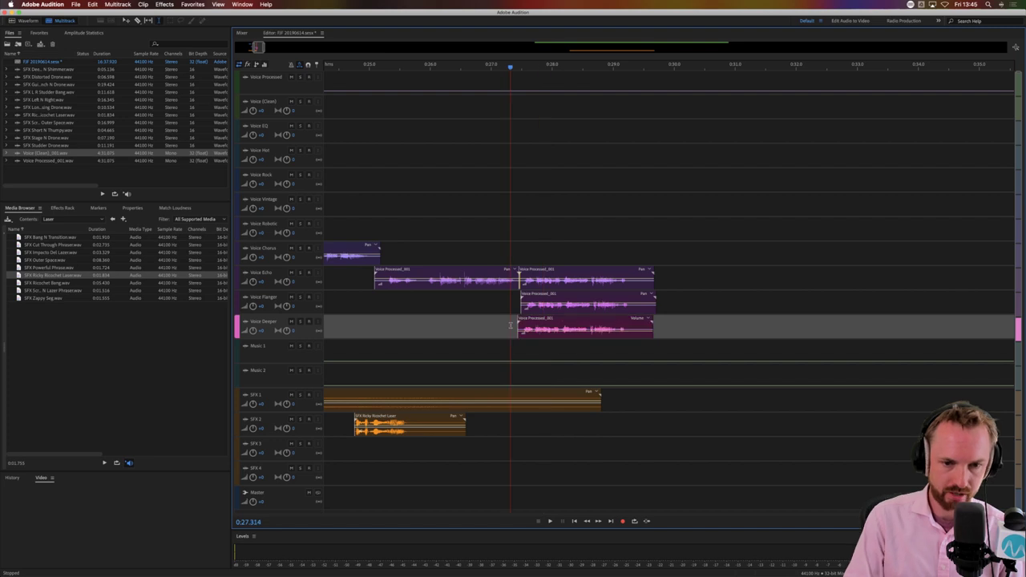
key("space")
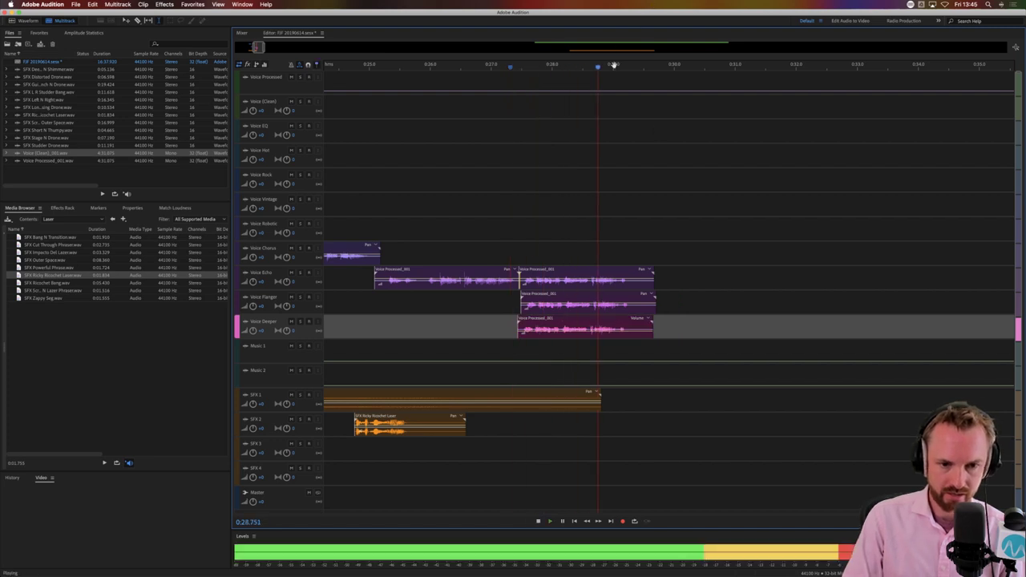
Move the SFX Guitar Punch N Drone clip from the later SFX 1 group to about 0:40, after the first section
scroll(614, 65, "down", 10)
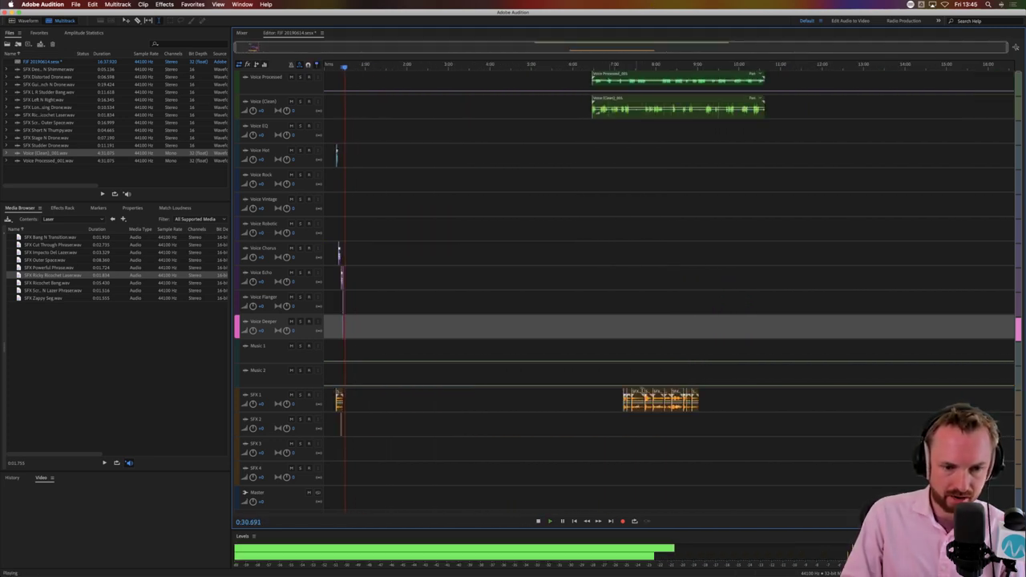
key("space")
left_click_drag(636, 394, 373, 390)
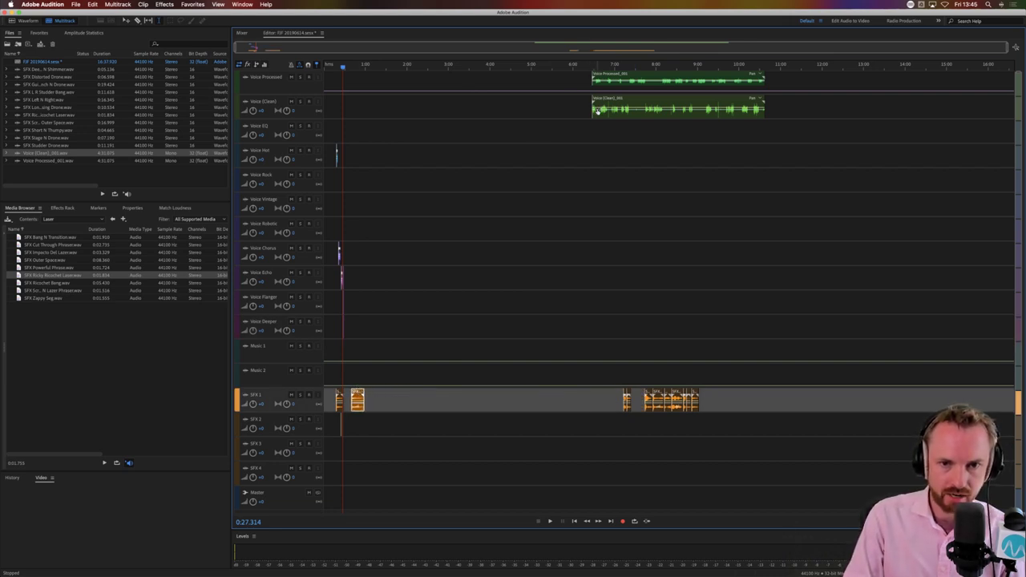
scroll(596, 56, "up", 5)
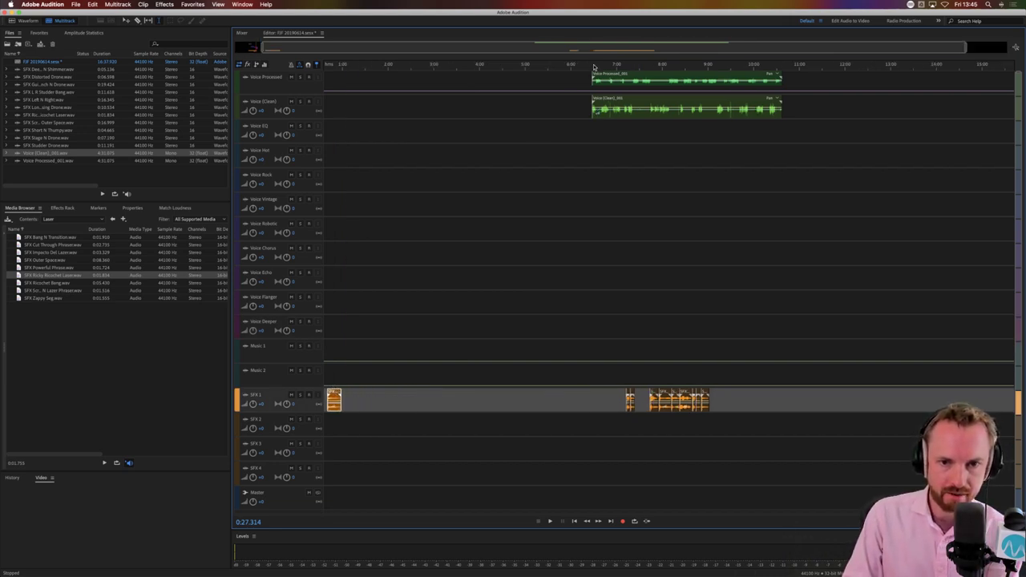
Cut the opening phrase from the Voice (Clean) clip and place it on the Voice Flanger track at about 0:38
left_click(598, 111)
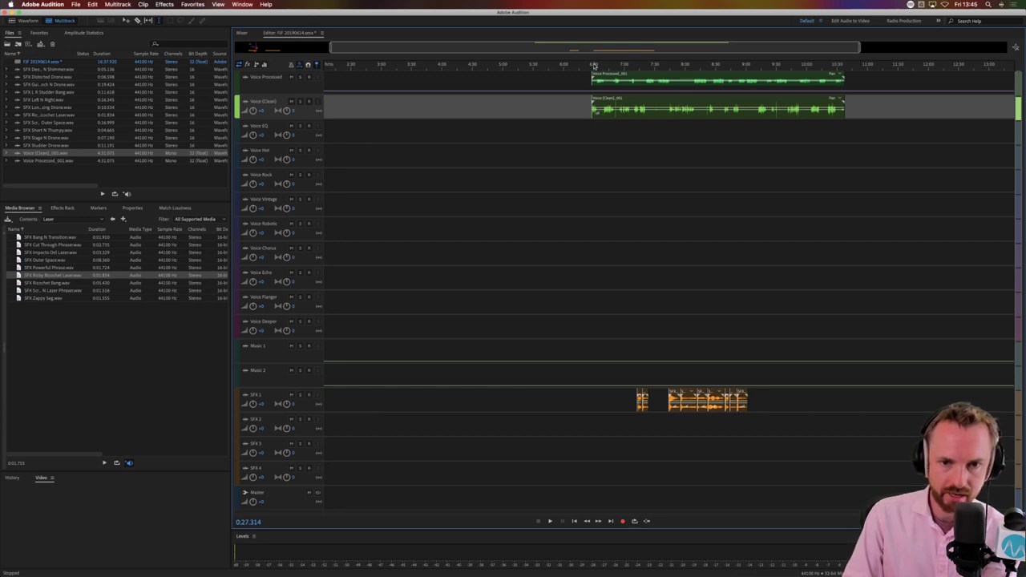
scroll(594, 66, "up", 3)
left_click_drag(608, 114, 119, 230)
key("Delete")
left_click(598, 140)
left_click_drag(334, 232, 444, 312)
left_click(446, 331)
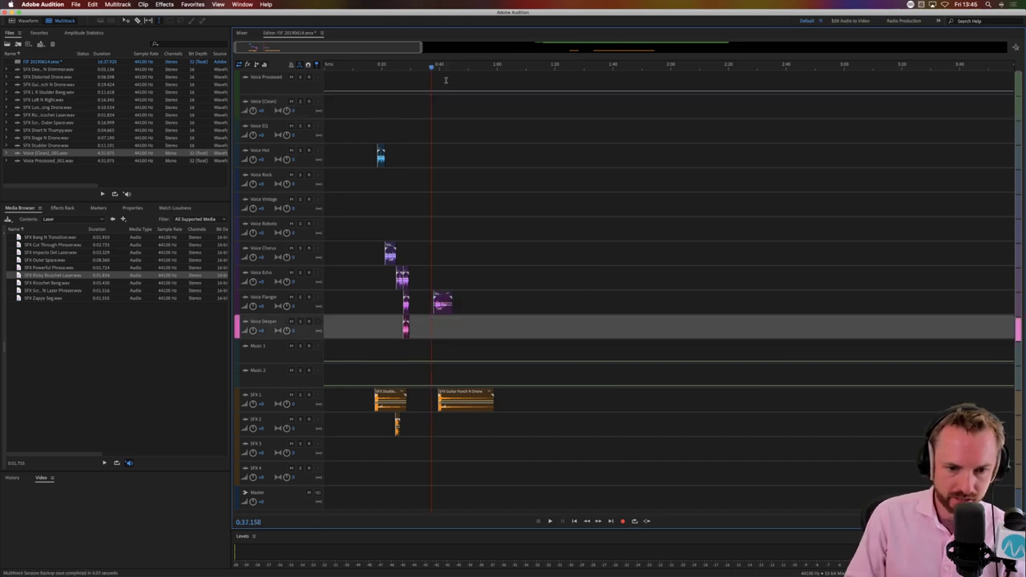
Move SFX Guitar Punch N Drone later to about 0:51.5 and place SFX Ricochet Bang on SFX 1 just before the Voice Flanger phrase
scroll(431, 66, "up", 5)
left_click_drag(511, 405, 791, 403)
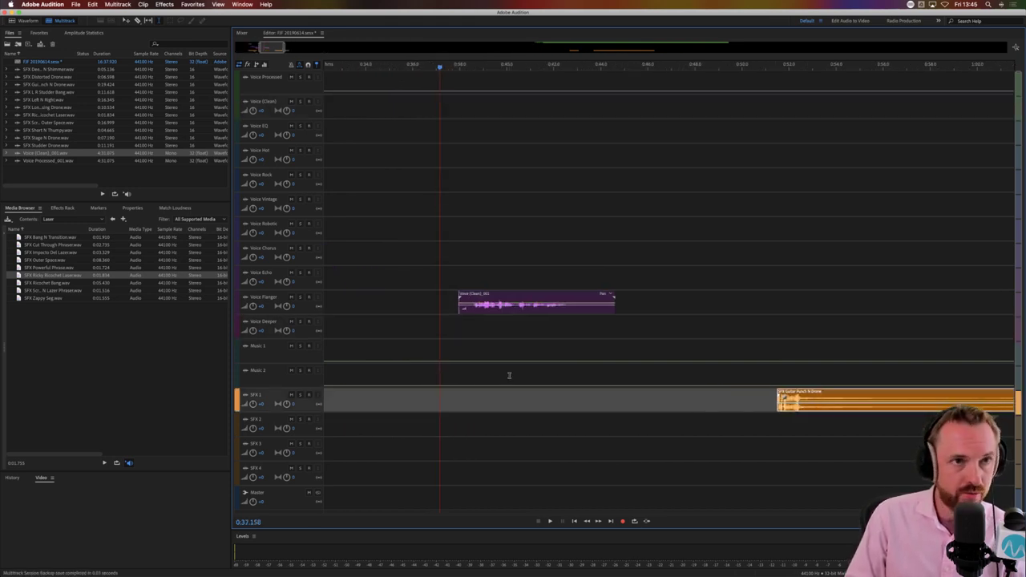
left_click(67, 282)
left_click_drag(124, 297, 453, 401)
left_click(436, 400)
key("space")
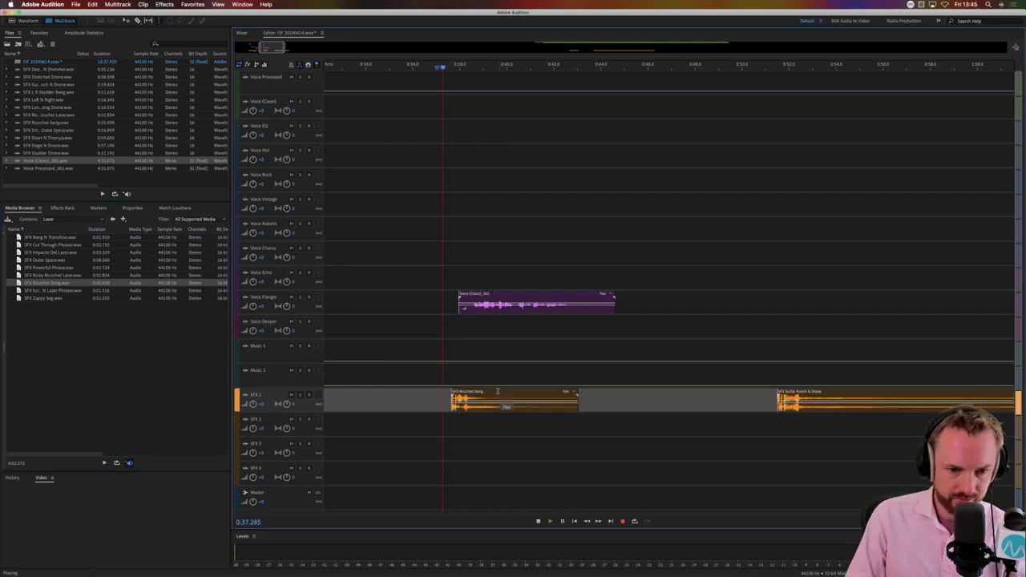
Shift the Voice Flanger phrase slightly earlier to line up with the start of SFX Ricochet Bang, and play it back
left_click_drag(473, 311, 464, 311)
key("space")
left_click(453, 324)
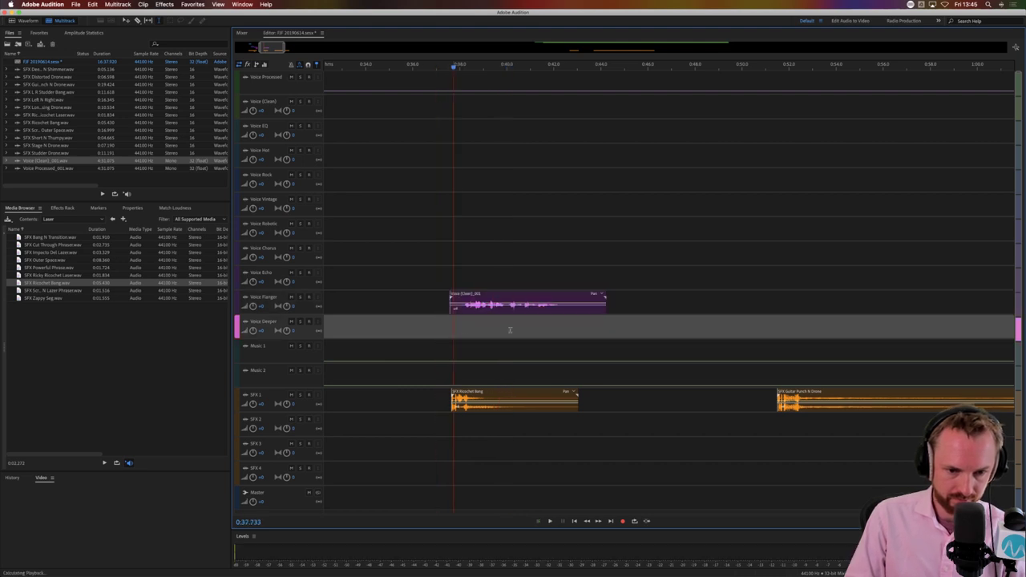
key("space")
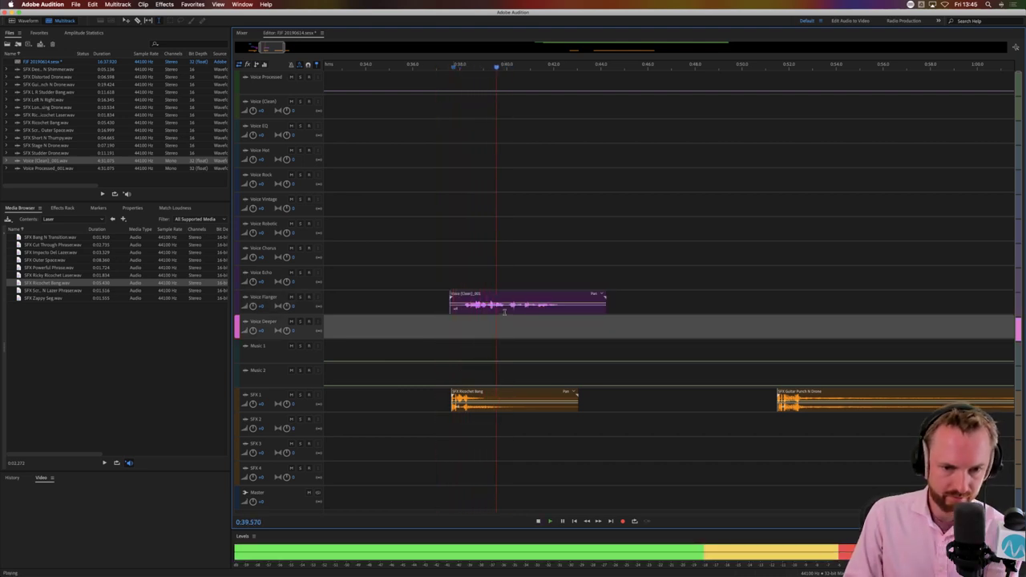
key("space")
Split the Voice Flanger phrase at about 0:39.9 and move its second part to the Voice Echo track
left_click(503, 313)
key("super+k")
left_click_drag(516, 305, 516, 286)
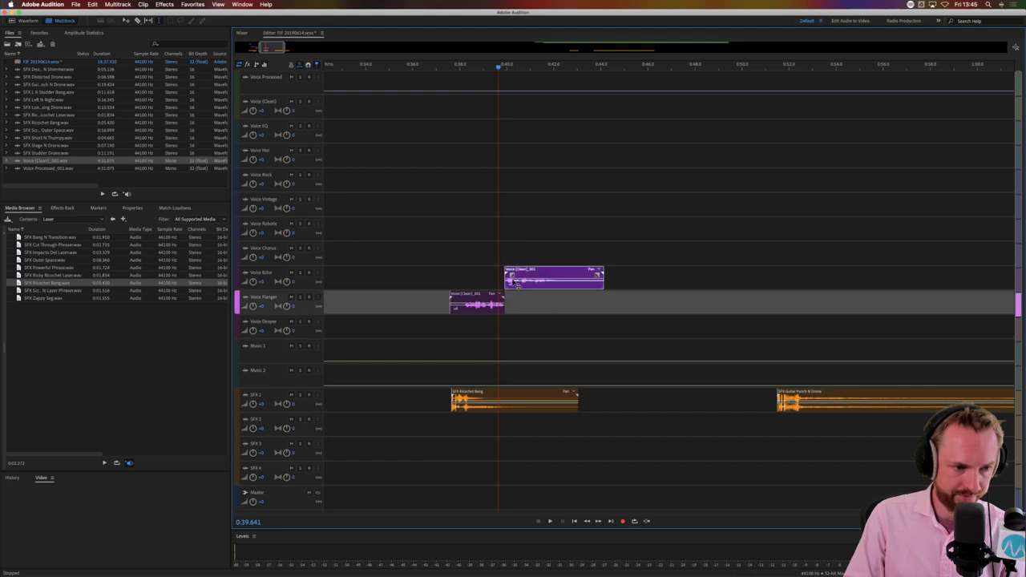
Add SFX Bang N Transition to the SFX 2 track at the start of the new Voice Echo part, and play it
left_click(45, 238)
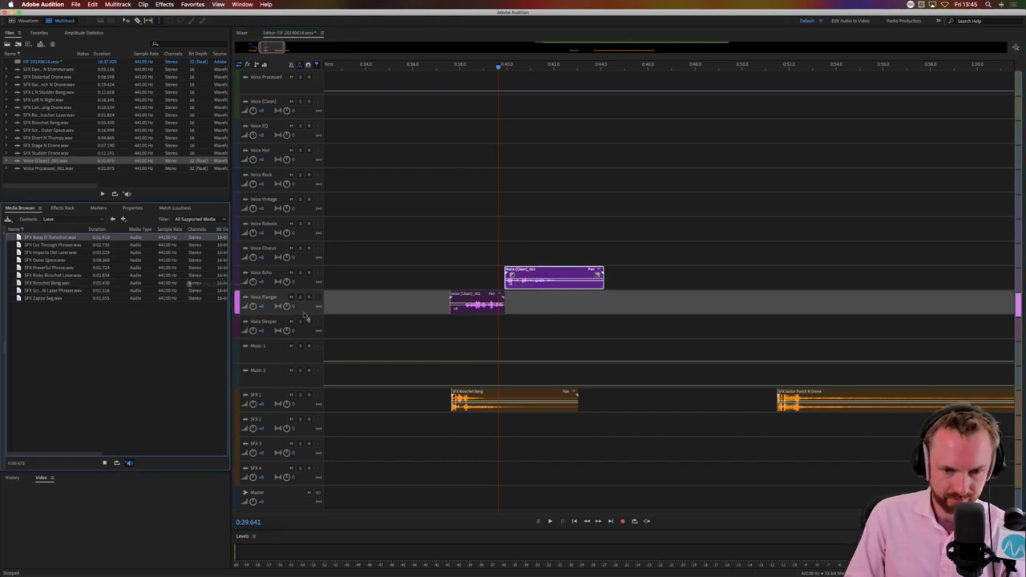
left_click_drag(305, 317, 492, 433)
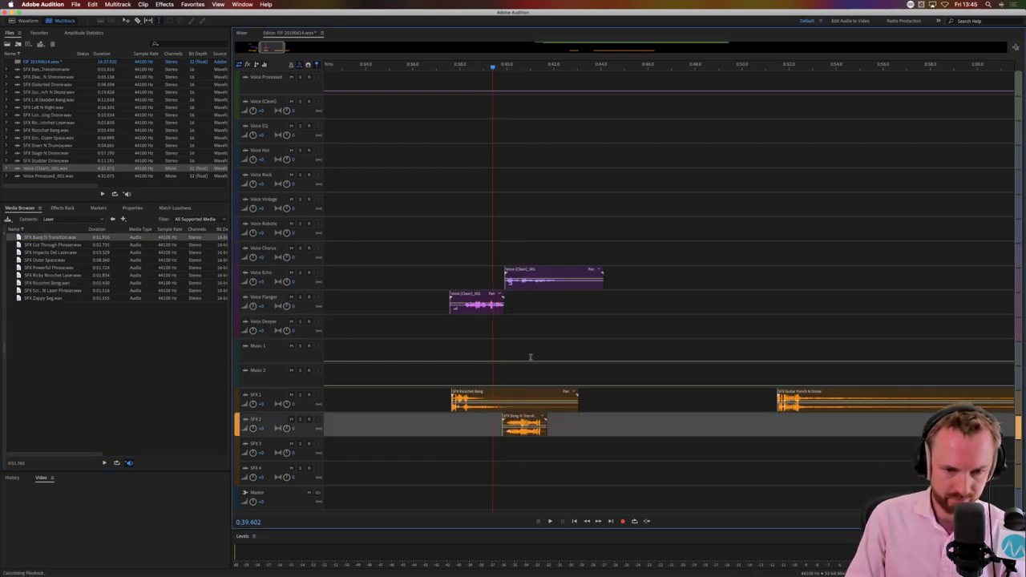
key("space")
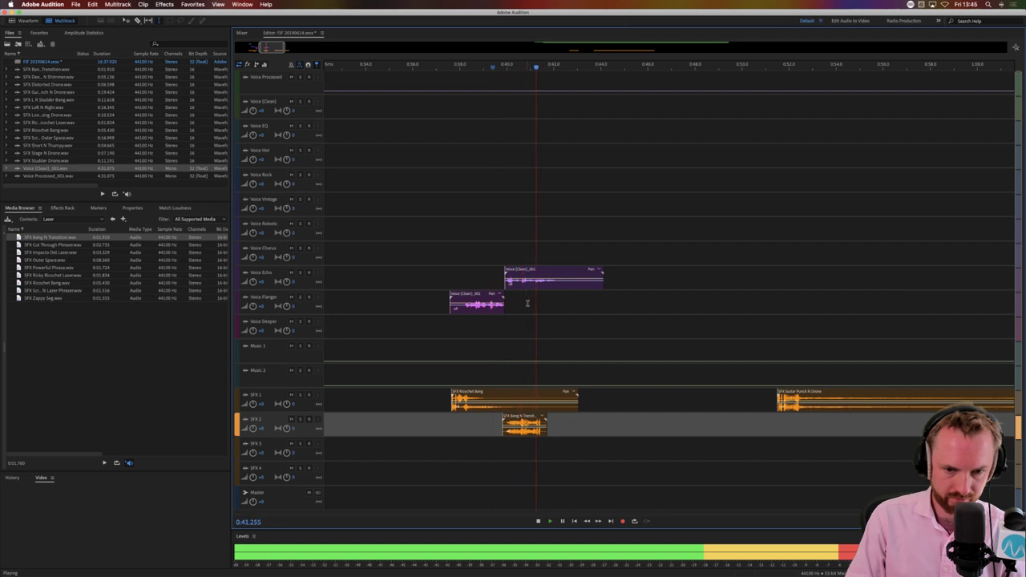
key("space")
Play the transition from the start of the Voice Flanger phrase at about 0:37.6
left_click(451, 282)
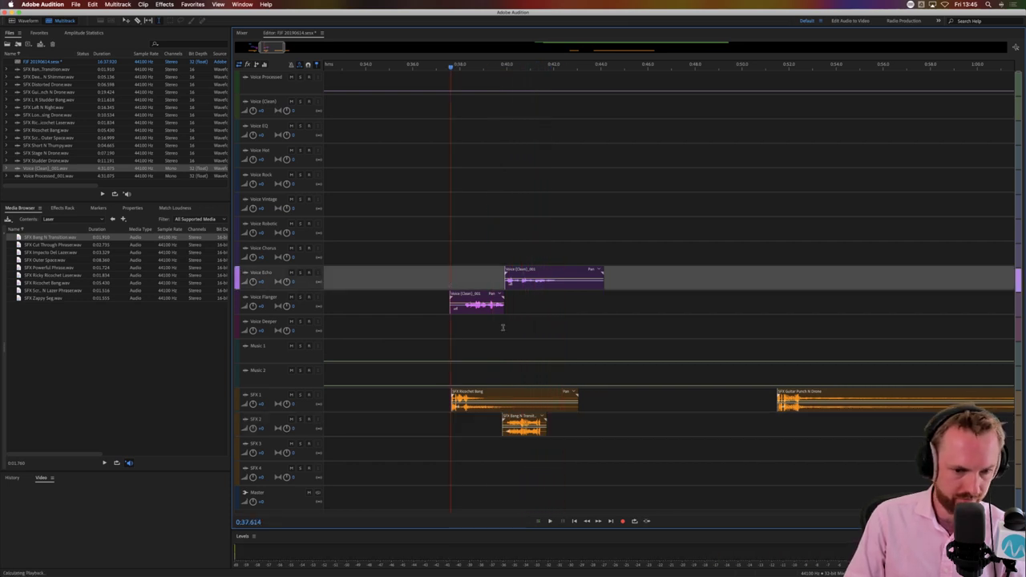
key("space")
key("space")
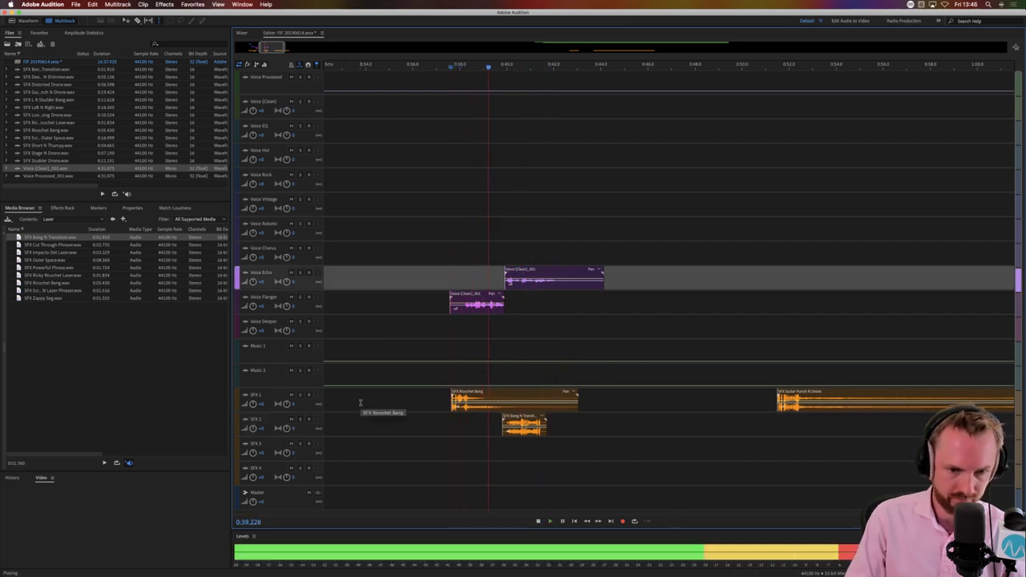
key("space")
Copy a short excerpt from the end of the Voice Flanger phrase onto Voice Chorus at about 0:39.6 and extend it to about 0:41
left_click_drag(485, 310, 516, 308)
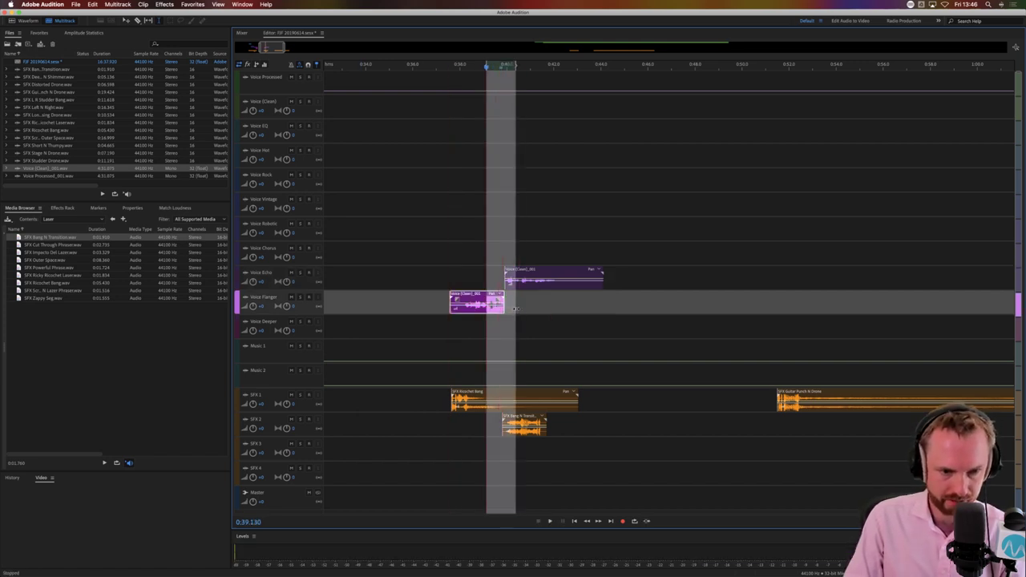
left_click(496, 254)
left_click(509, 245)
left_click(510, 246)
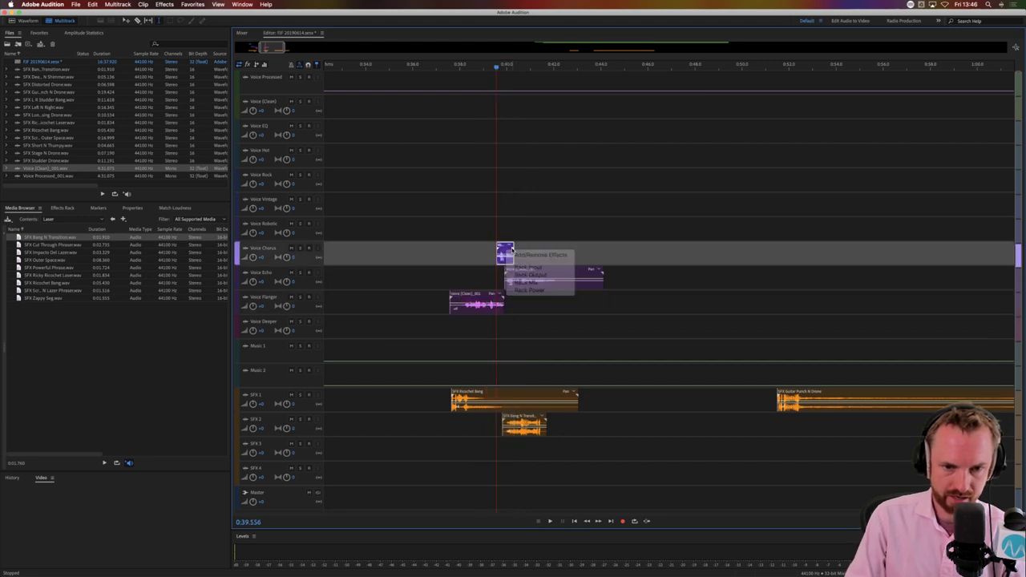
left_click_drag(511, 249, 525, 251)
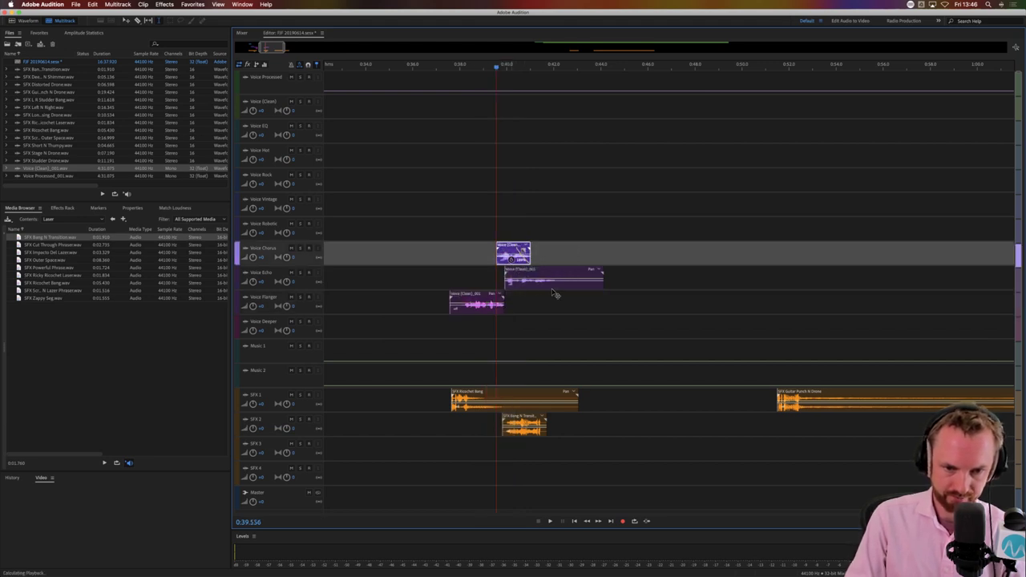
Shift the Voice Echo clip later to start at about 0:40.7, near the end of the Voice Chorus excerpt, and play it
key("space")
key("space")
left_click_drag(530, 281, 548, 278)
key("space")
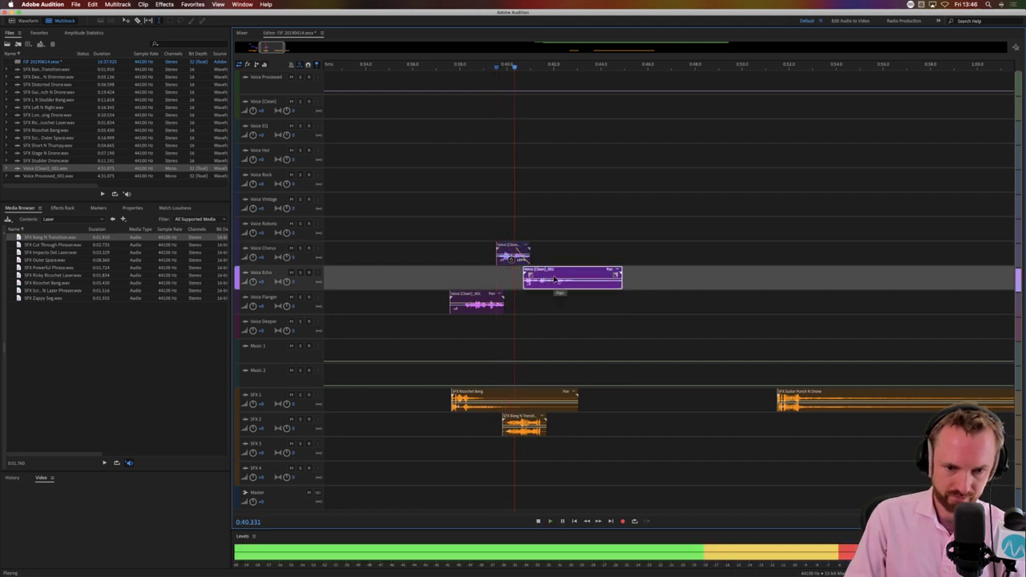
key("space")
Move SFX Bang N Transition slightly earlier to line up with the start of the Voice Chorus excerpt, and play it
left_click_drag(532, 425, 525, 427)
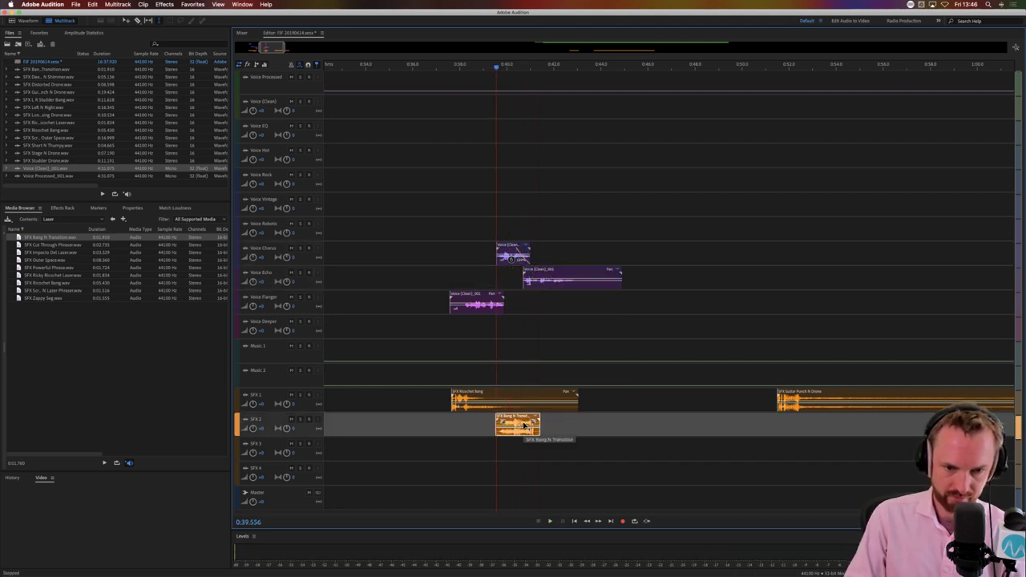
key("space")
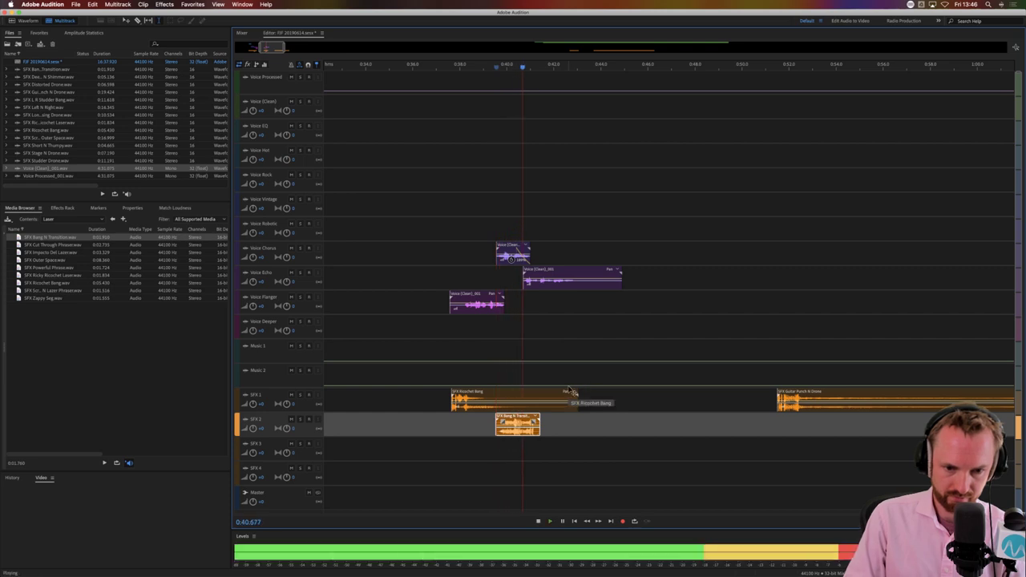
key("space")
Nudge the Voice Echo clip slightly later to about 0:40.8 and play the transition again
left_click_drag(549, 283, 553, 286)
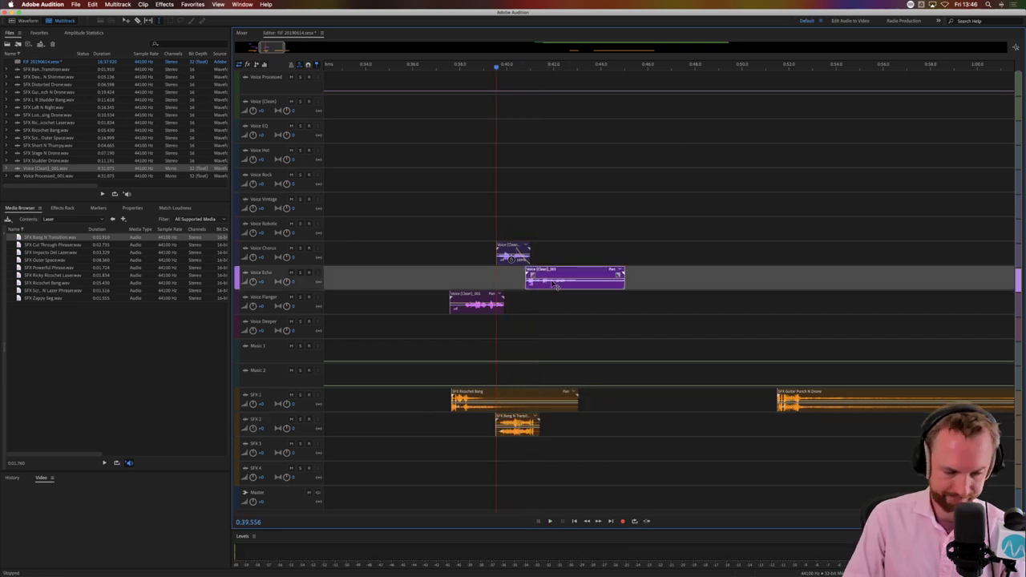
key("space")
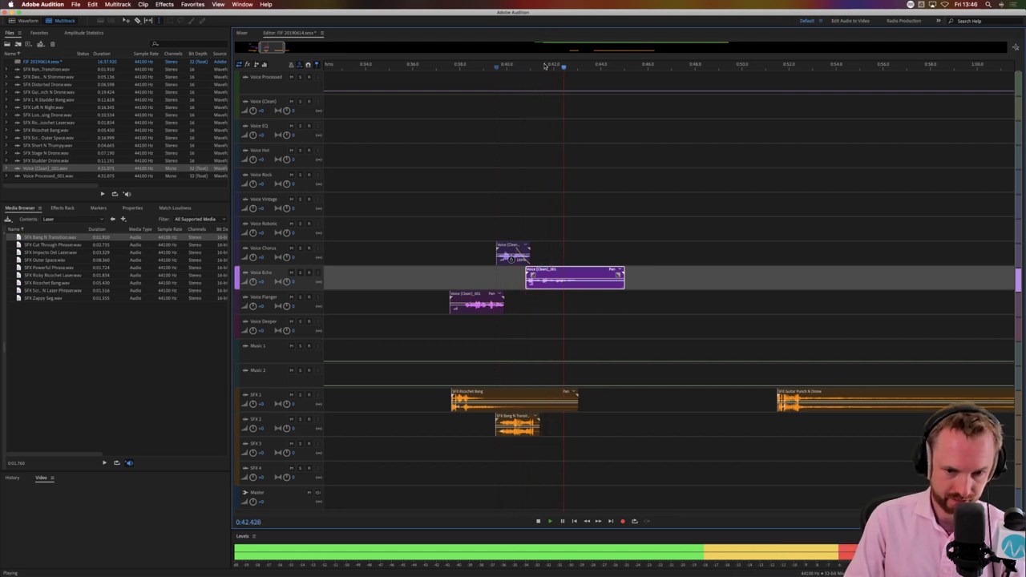
key("space")
Split off the opening phrase of the Voice Processed clip and move it to the Voice Echo track after the existing clips
scroll(545, 65, "down", 5)
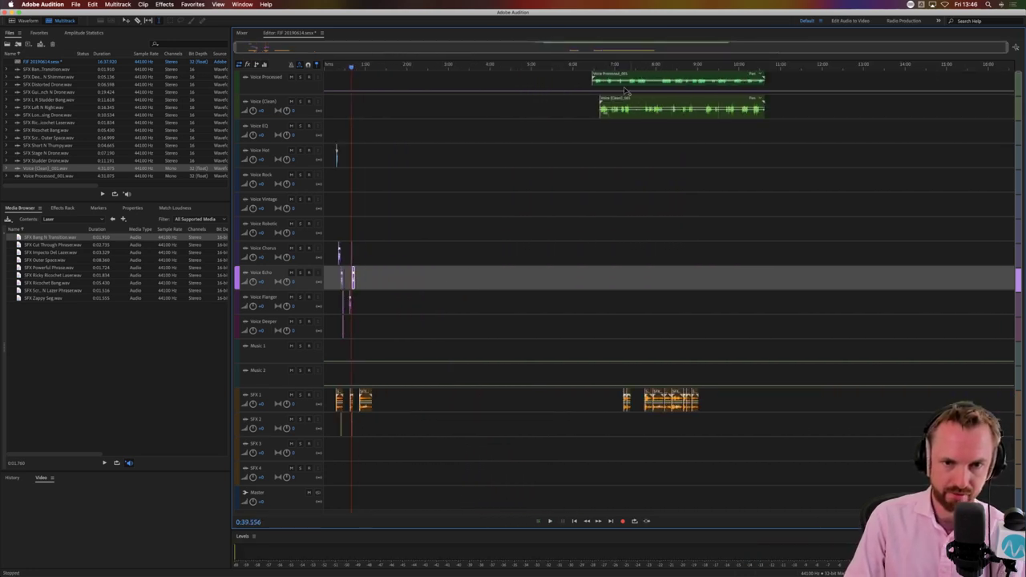
left_click(600, 87)
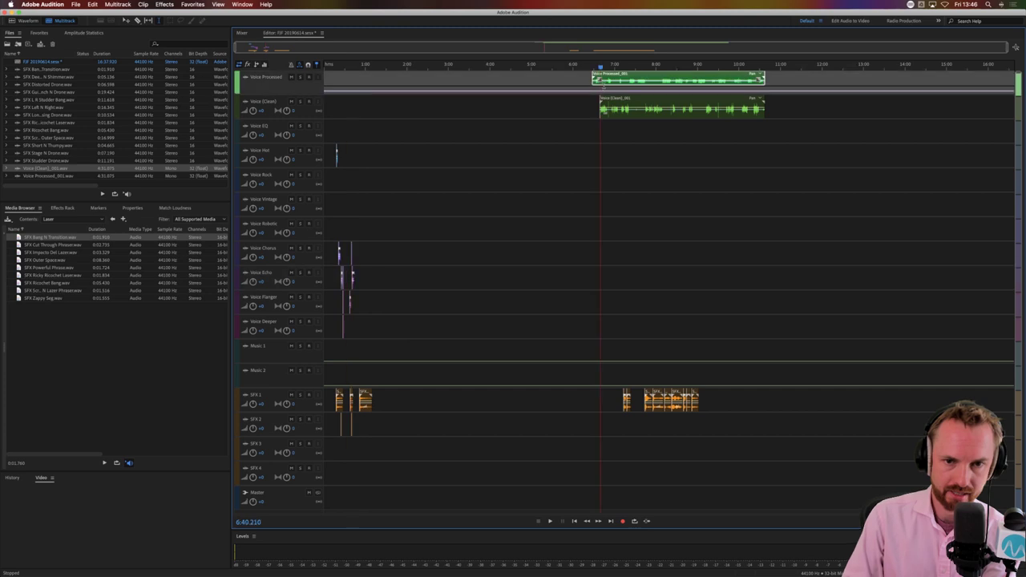
left_click(553, 210)
left_click_drag(597, 78, 383, 276)
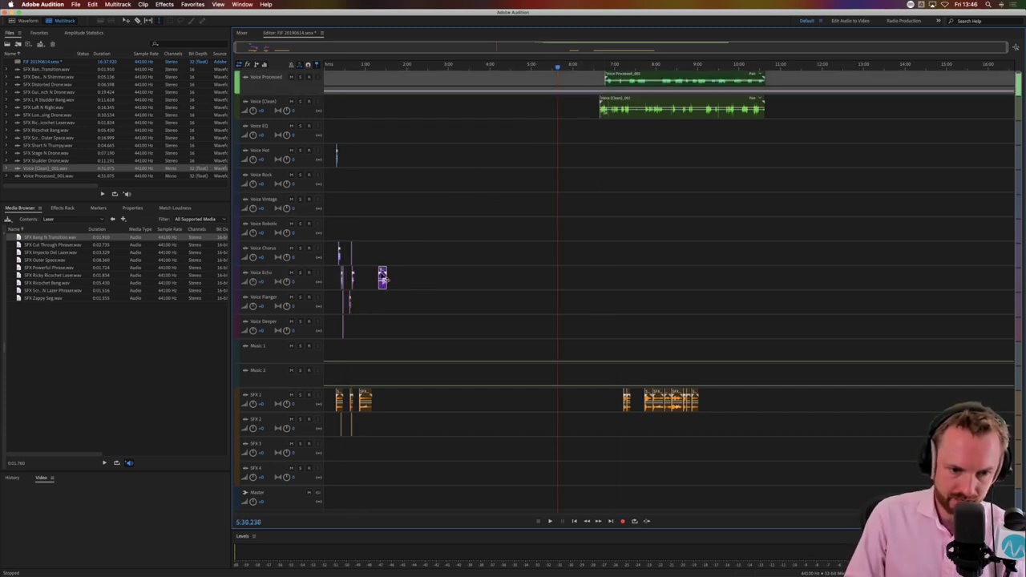
Move SFX Guitar Punch N Drone later to about 1:53 and place SFX Zappy Seg on SFX 1 at about 1:04, just before the speech
left_click_drag(366, 394, 407, 394)
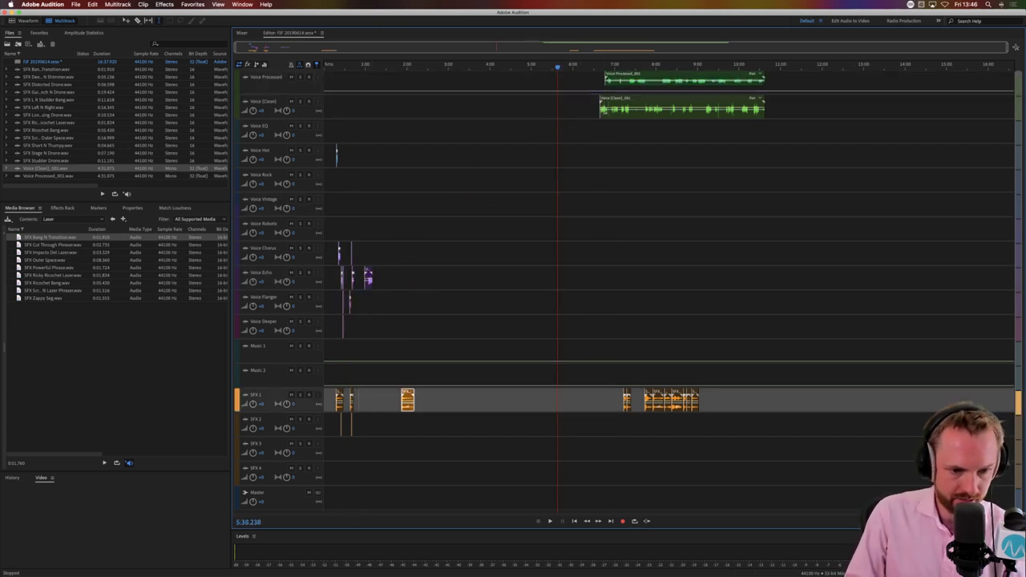
left_click_drag(50, 298, 394, 433)
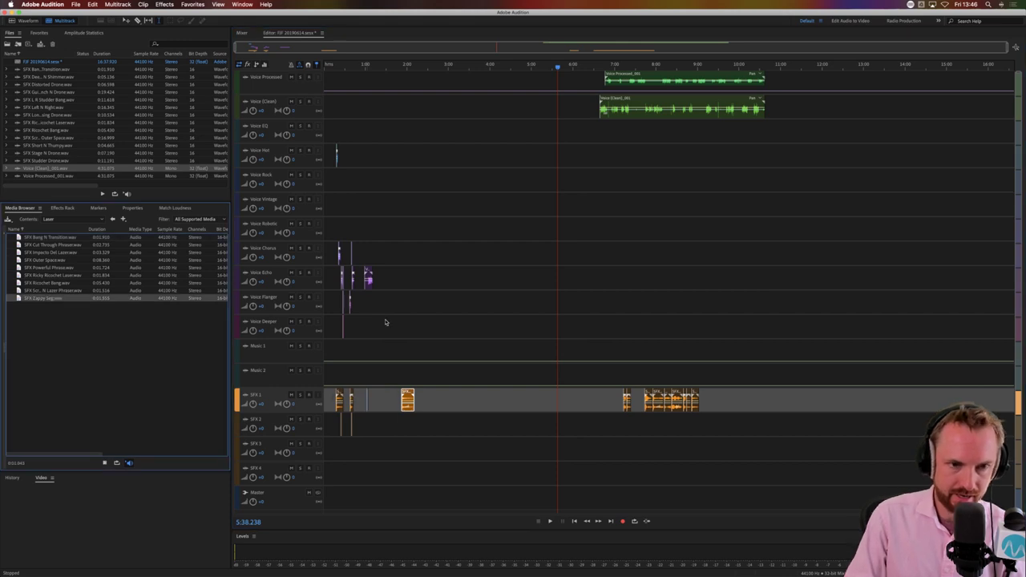
scroll(353, 66, "up", 6)
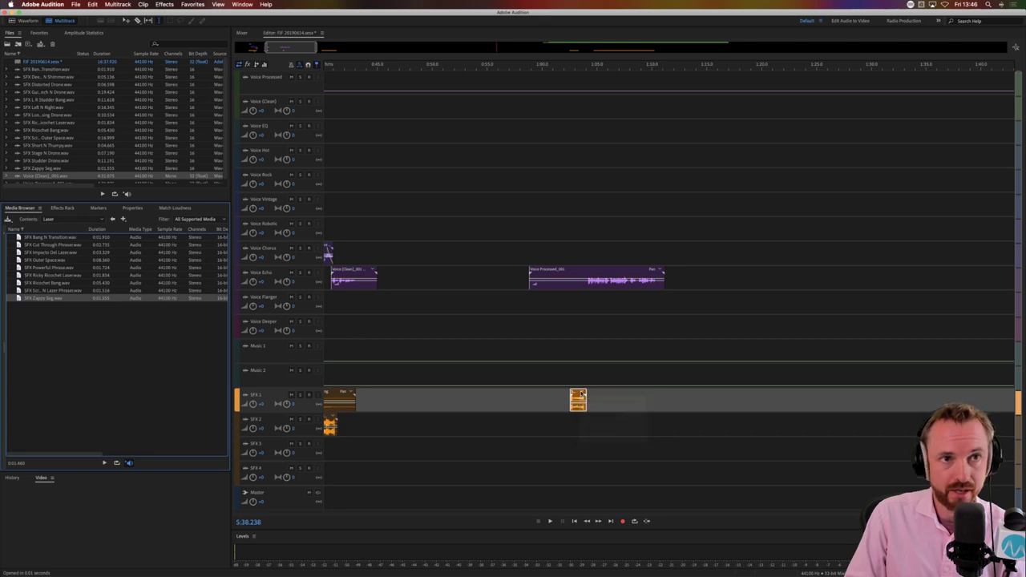
left_click_drag(575, 388, 590, 388)
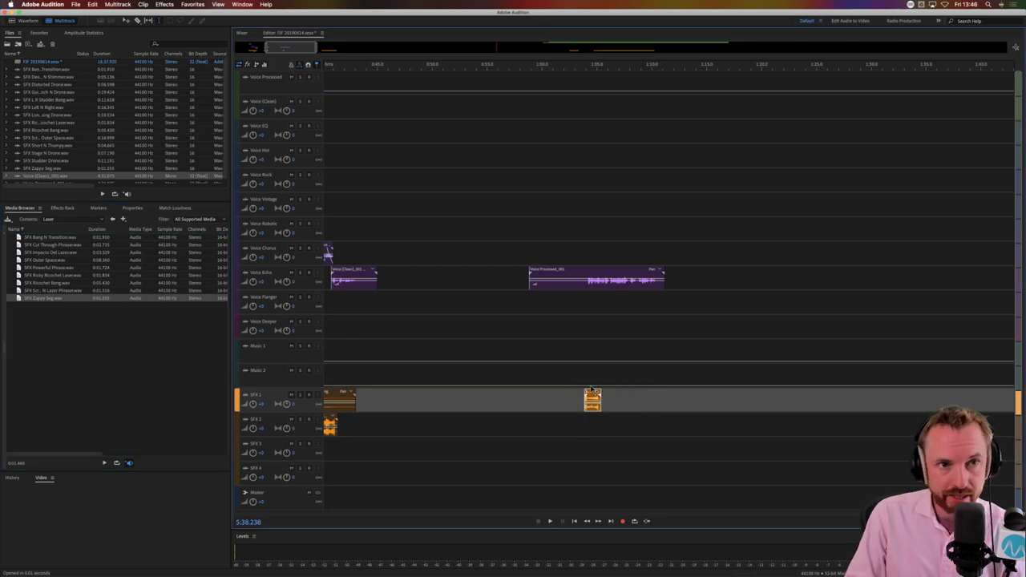
left_click(590, 328)
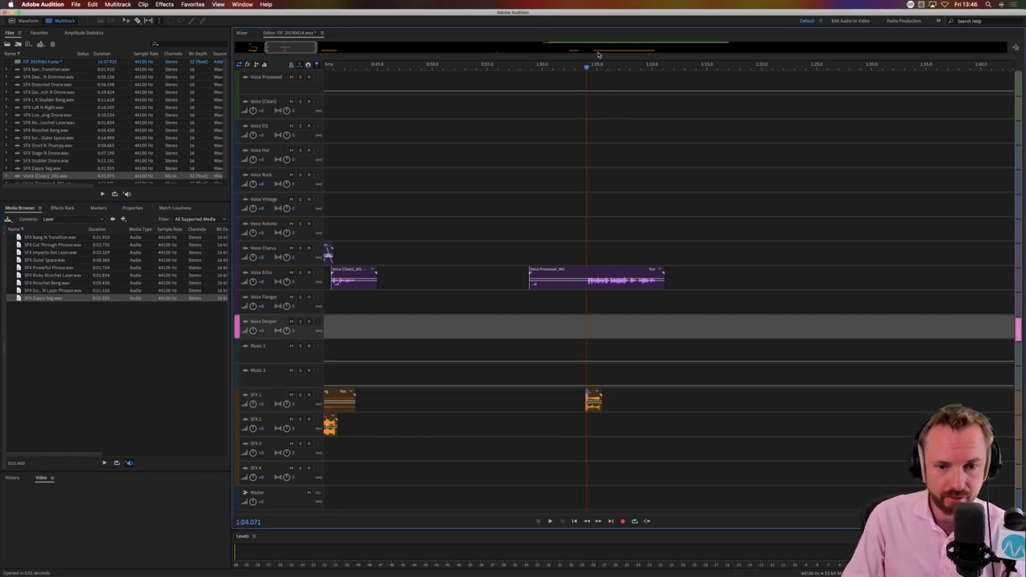
scroll(589, 68, "up", 5)
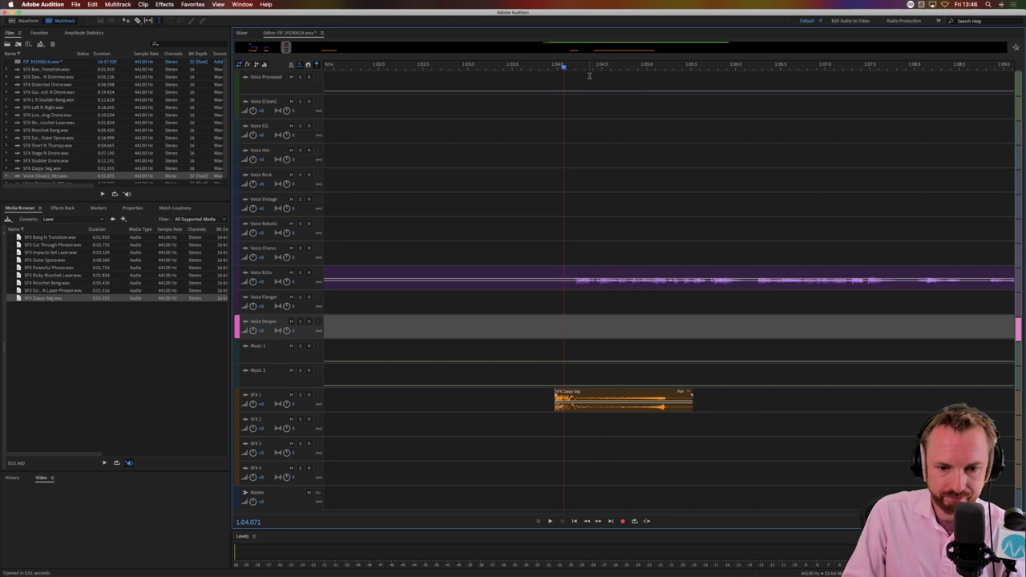
left_click_drag(588, 390, 592, 390)
left_click(581, 377)
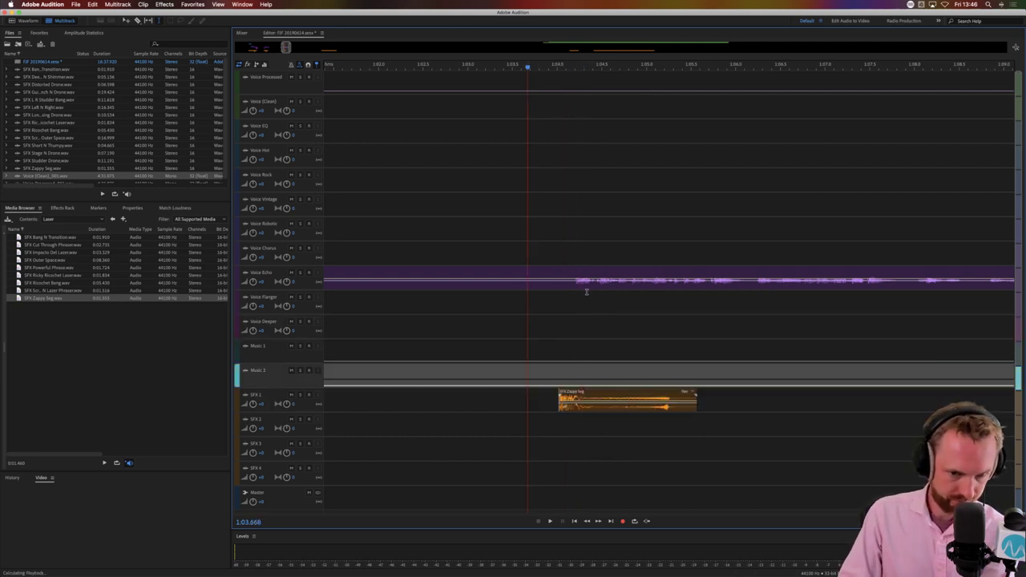
Remove the silent lead-in of the new Voice Echo phrase so the clip begins with the speech at about 1:04.2
left_click_drag(574, 291, 489, 298)
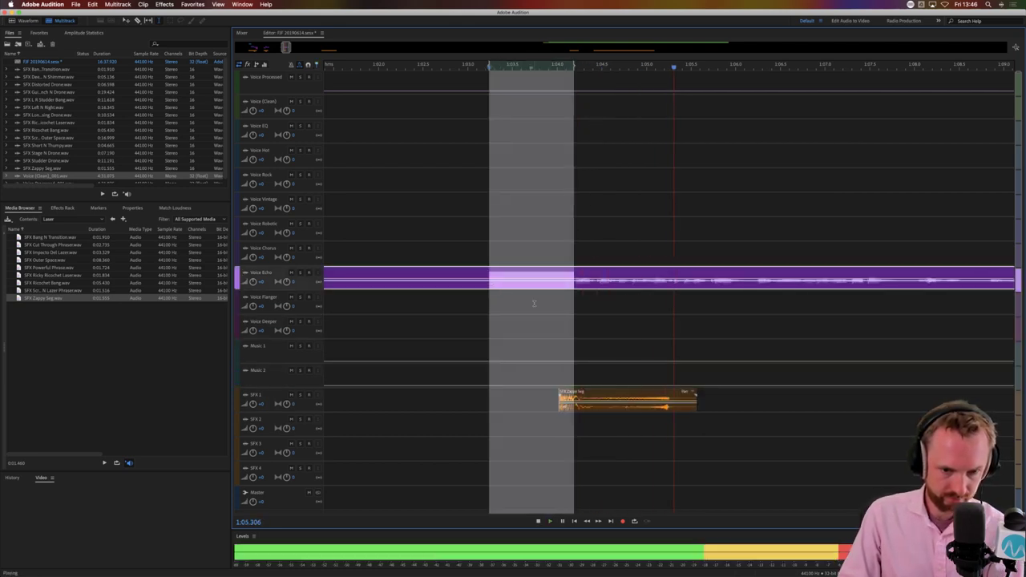
key("Delete")
left_click(501, 311)
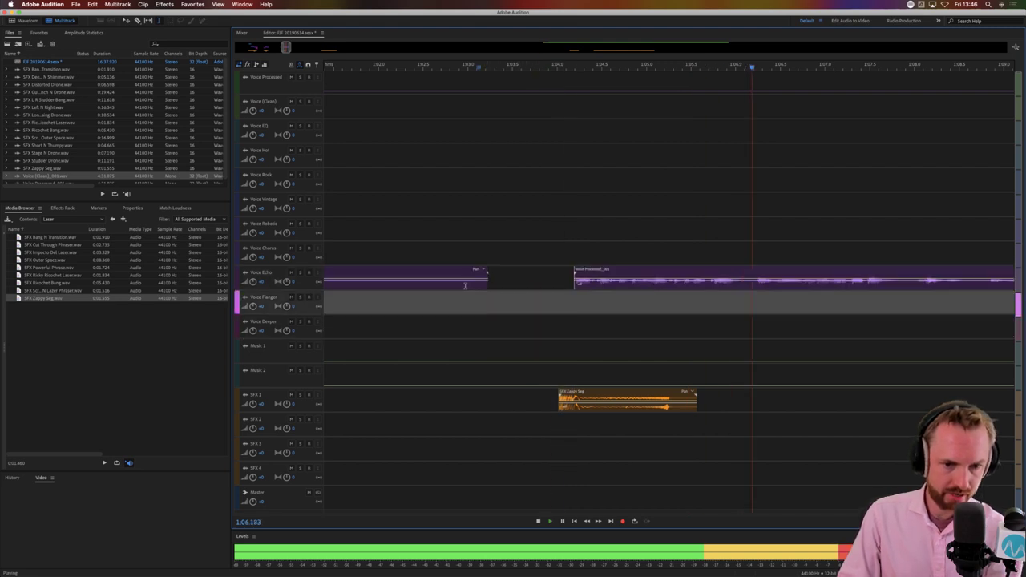
key("space")
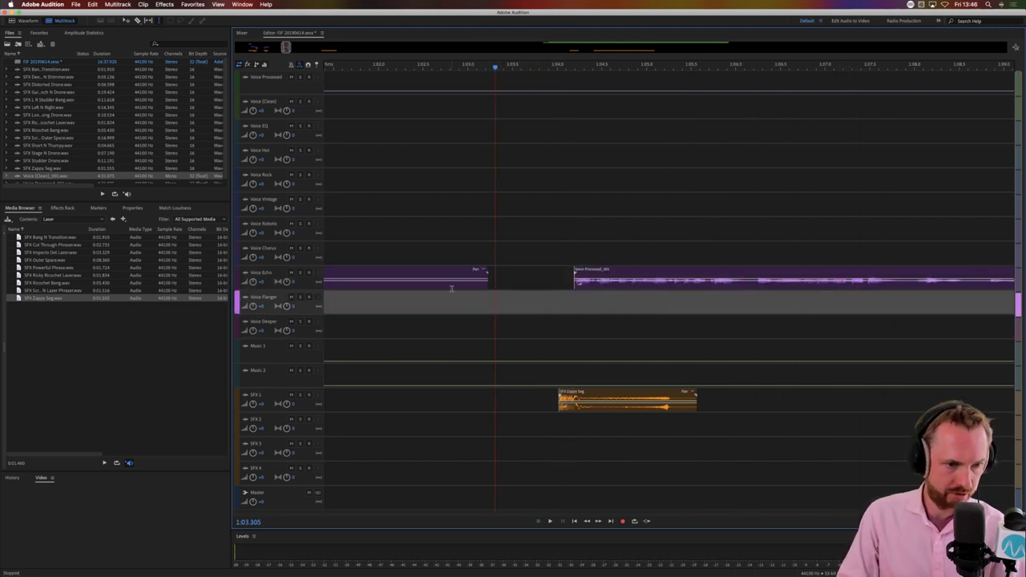
left_click(452, 289)
key("Delete")
Add SFX Quality from the Hit sound effects folder to the SFX 2 track at about 1:05.2
left_click(113, 219)
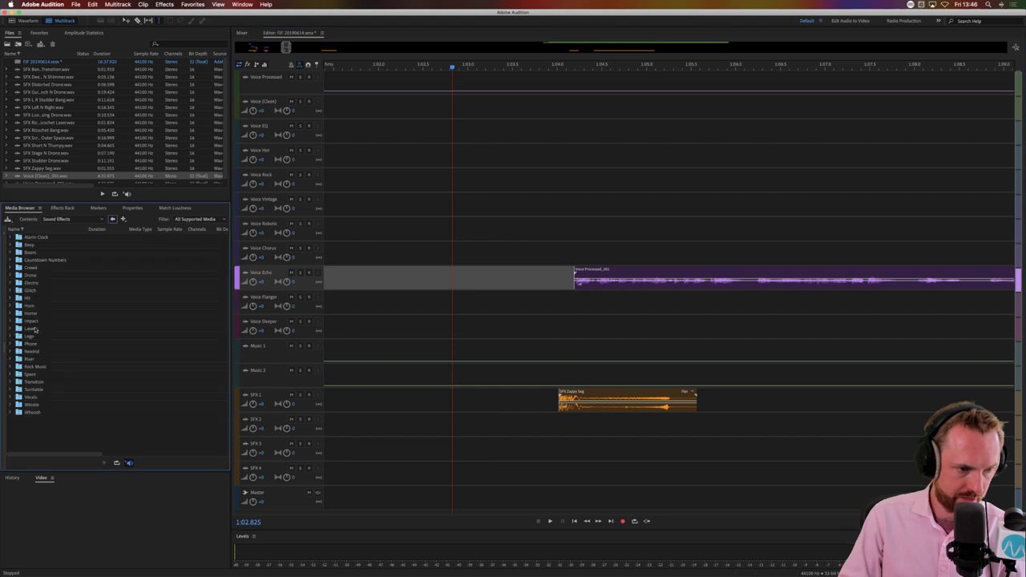
double_click(31, 297)
left_click_drag(40, 290, 667, 430)
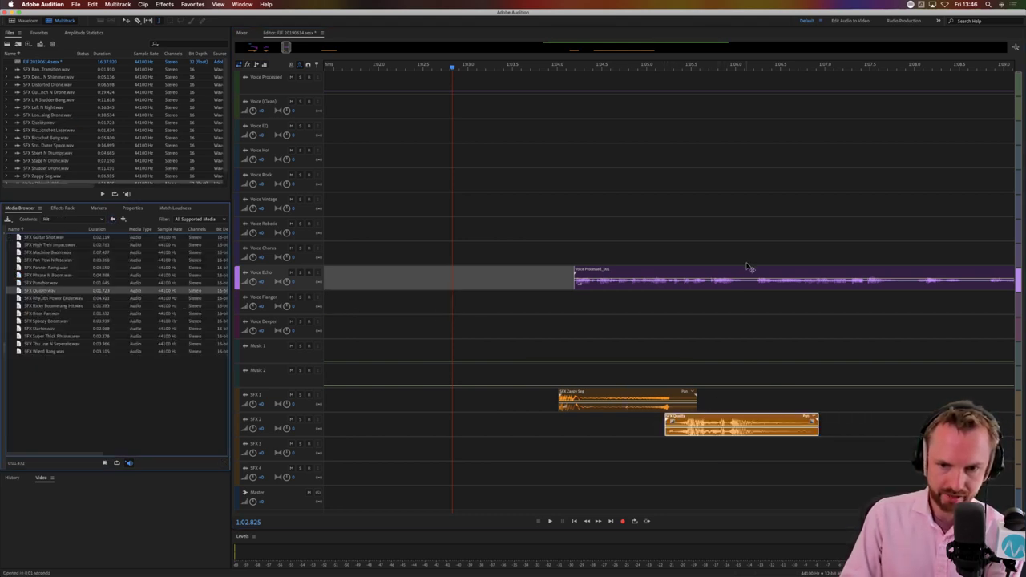
Split the Voice Echo phrase at about 1:06.1, move its second part to Voice Rock at about 1:06.0, and play it
left_click(748, 286)
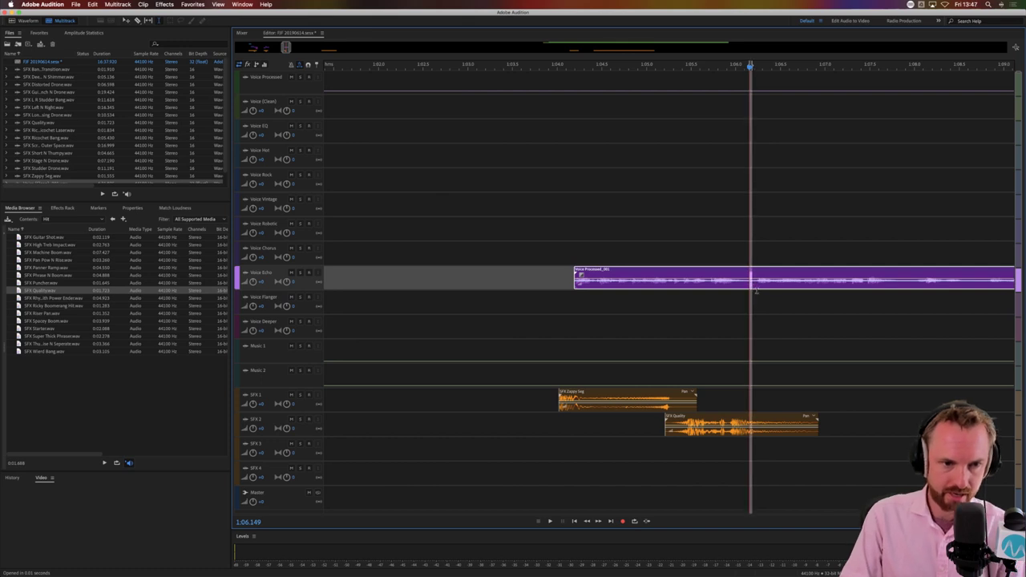
key("super+k")
left_click_drag(768, 277, 749, 183)
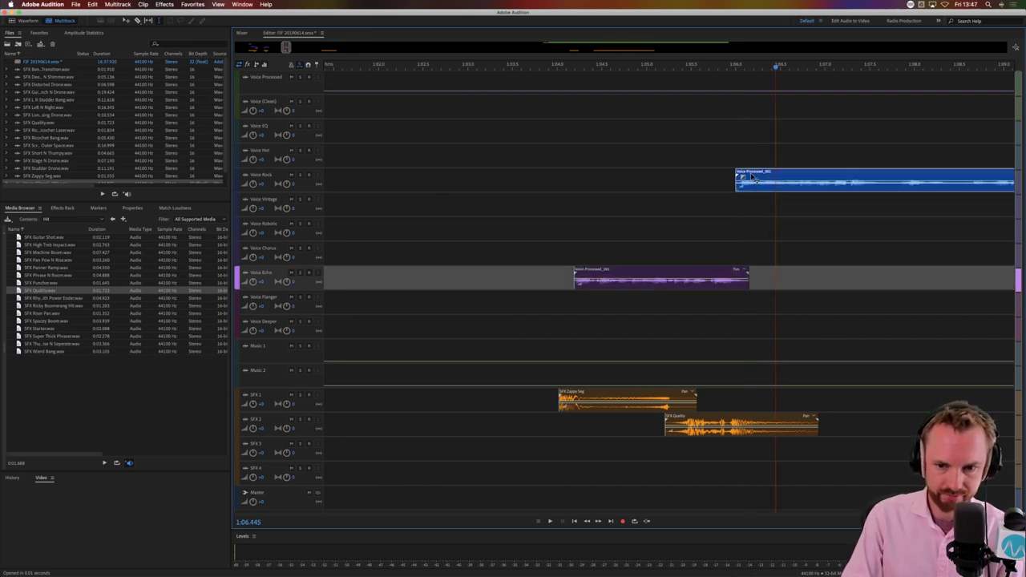
left_click(729, 181)
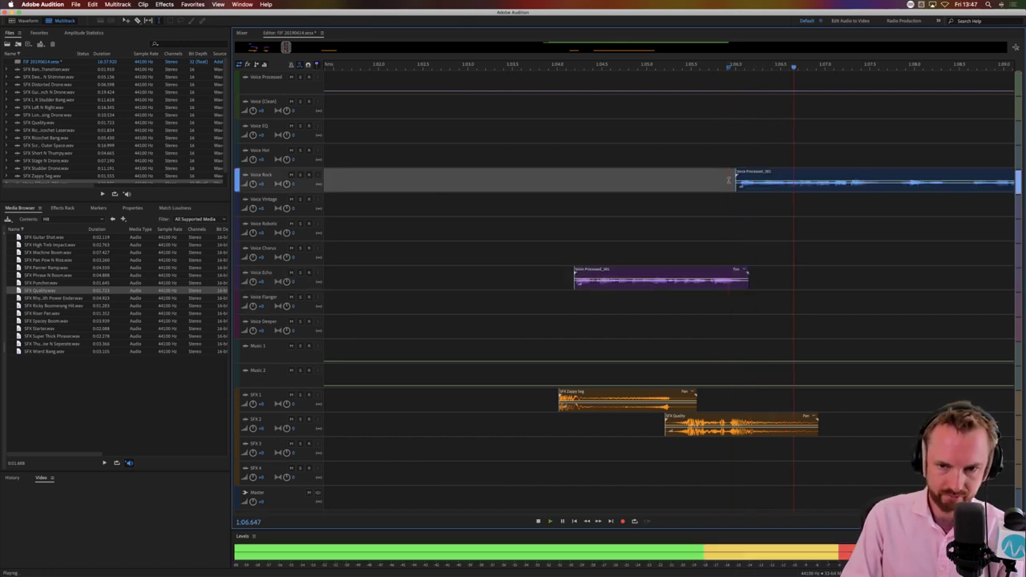
key("space")
Move the Voice Rock part to the Voice Hot track and play the sequence from about 1:05.3
left_click_drag(750, 183, 749, 159)
left_click(670, 183)
key("space")
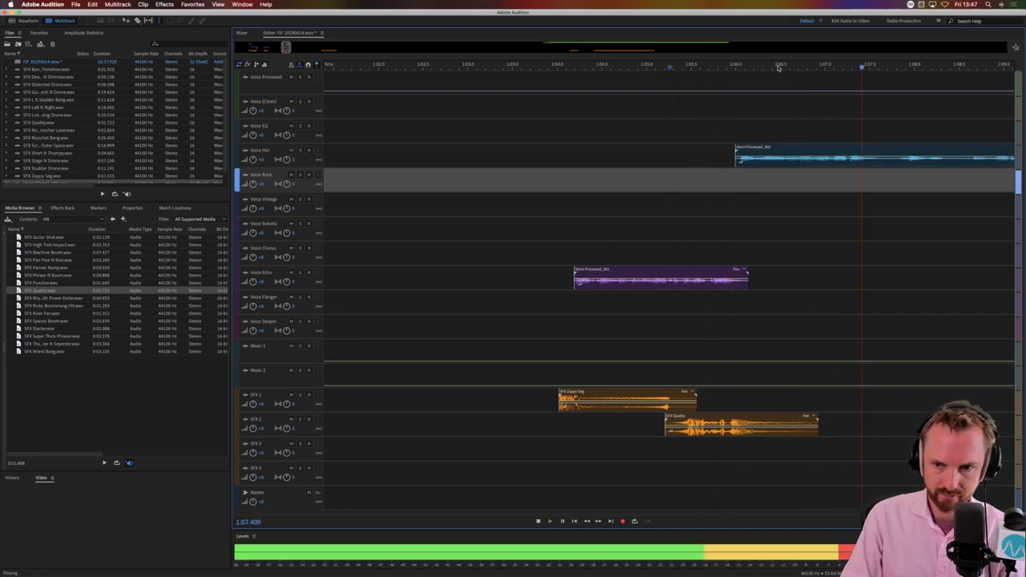
scroll(778, 182, "down", 4)
key("space")
Split the Voice Hot part at about 1:07.7, move its second part to Voice EQ at about 1:07.5, and play it
left_click(813, 165)
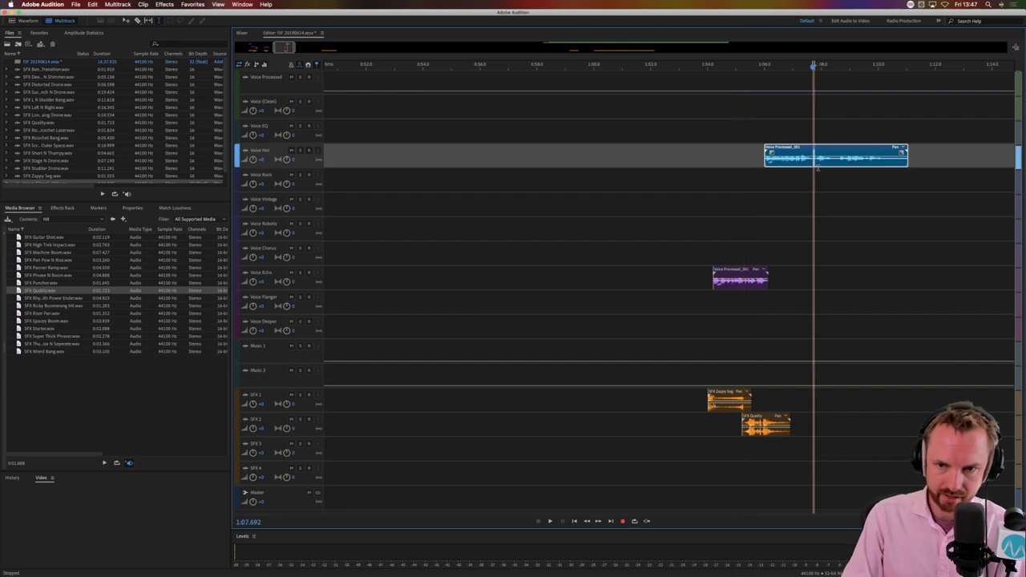
key("super+k")
left_click(826, 177)
left_click_drag(826, 150, 823, 129)
left_click(806, 132)
key("space")
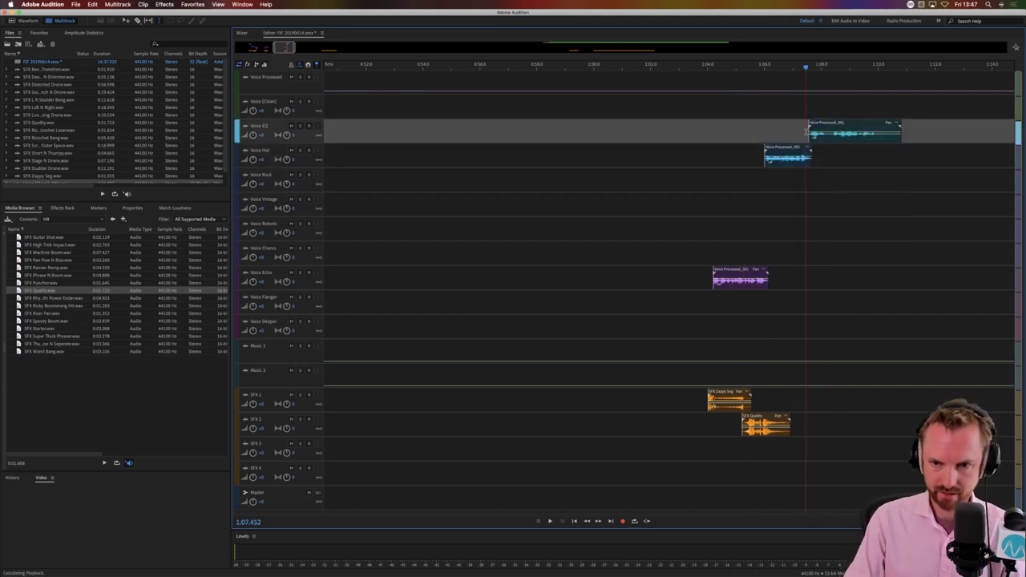
key("space")
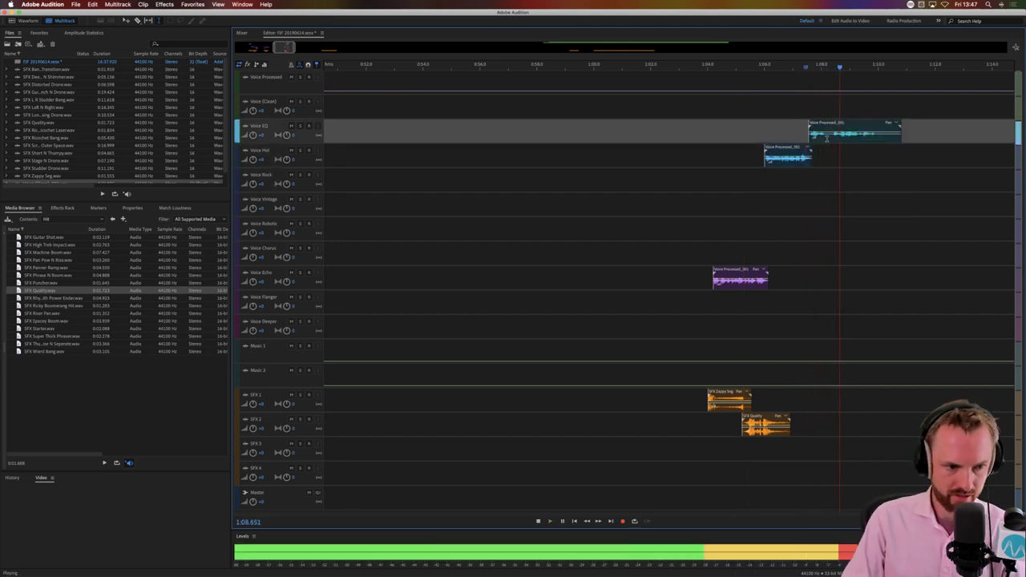
key("space")
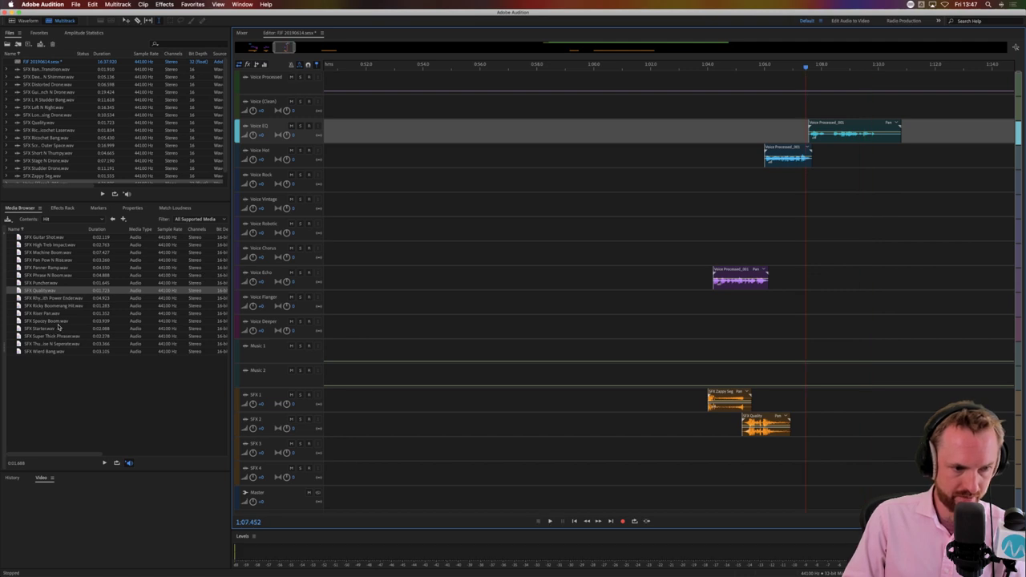
Add SFX Riser Pan to the SFX 2 track at about 1:08.3, below the Voice EQ part, and play it
left_click(45, 314)
left_click_drag(95, 312, 811, 391)
left_click(813, 380)
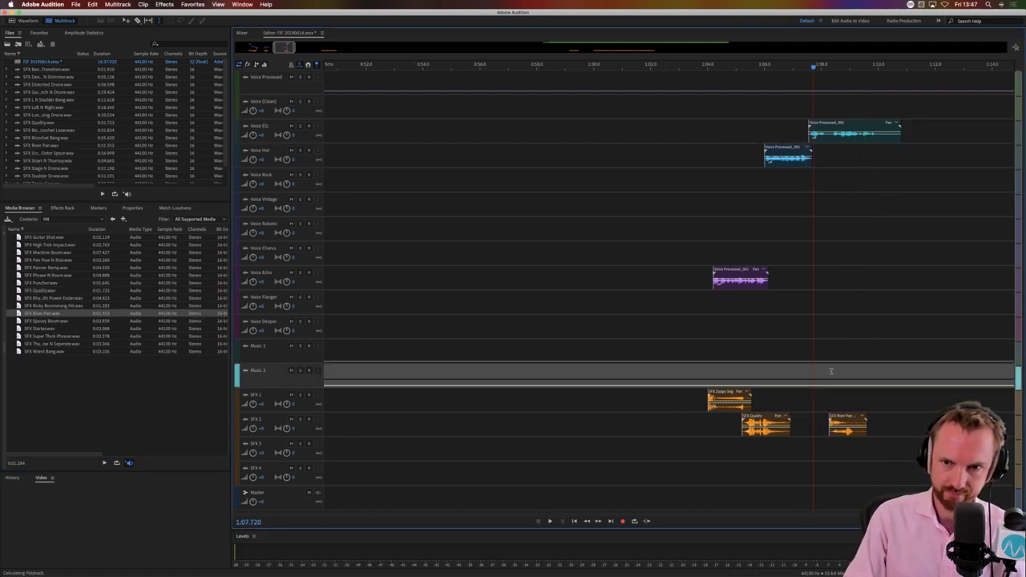
key("space")
key("space")
scroll(834, 68, "up", 2)
scroll(834, 68, "up", 3)
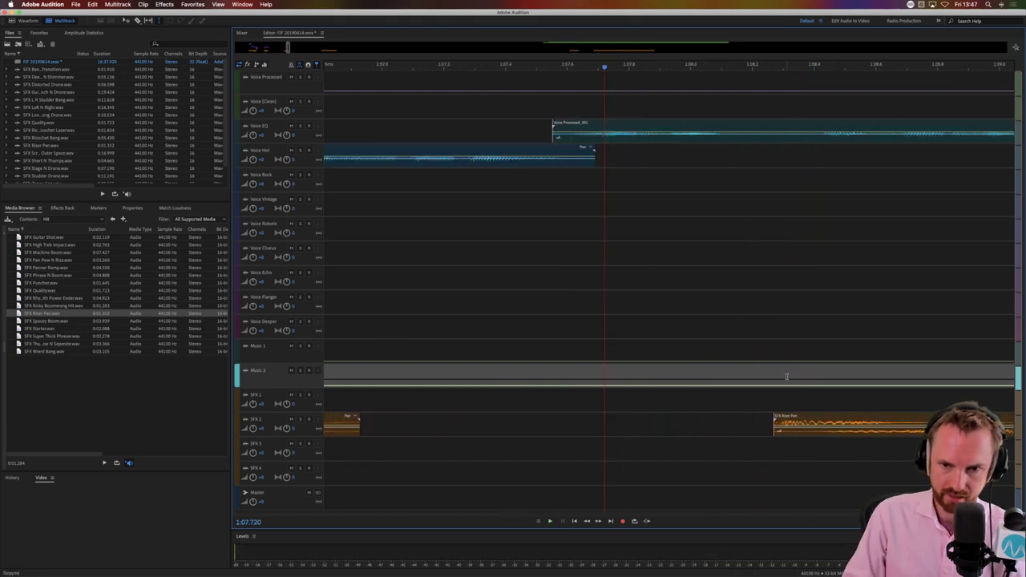
Move SFX Riser Pan to about 1:07.9, cut the Voice EQ audio between about 1:08.2 and 1:08.4, and play it
left_click_drag(796, 413, 694, 414)
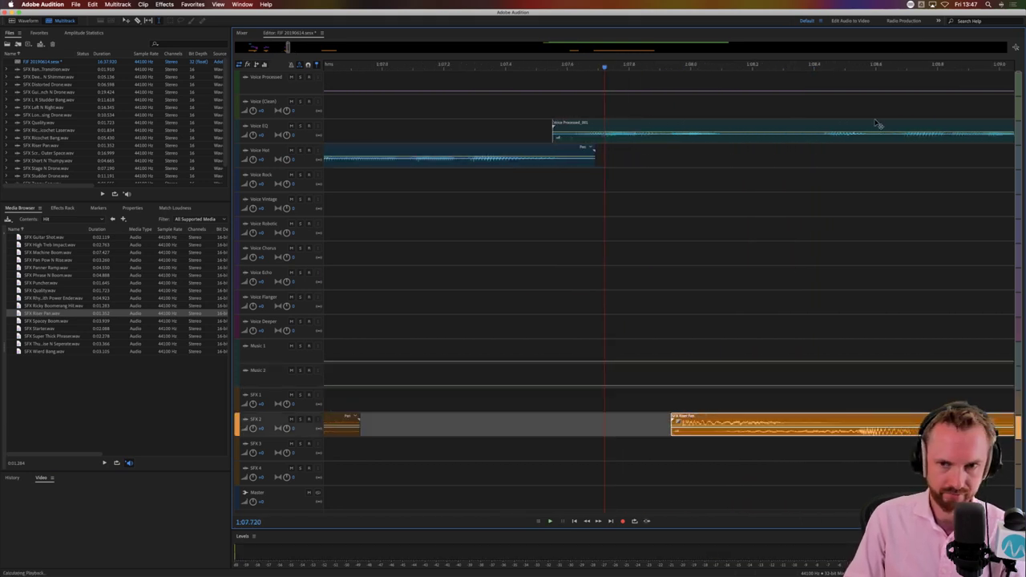
scroll(793, 138, "left", 3)
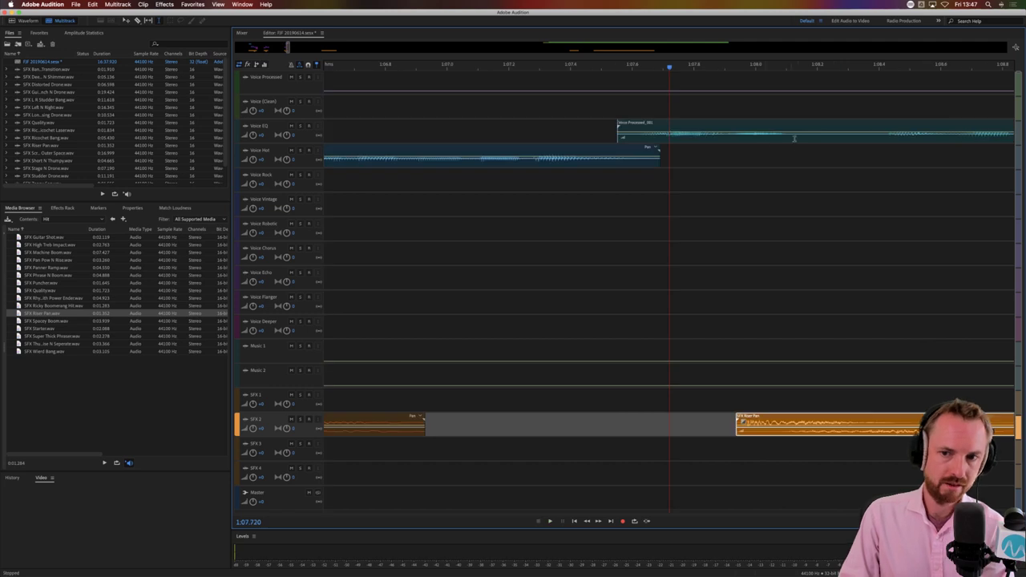
left_click_drag(826, 140, 911, 120)
key("Delete")
left_click(854, 161)
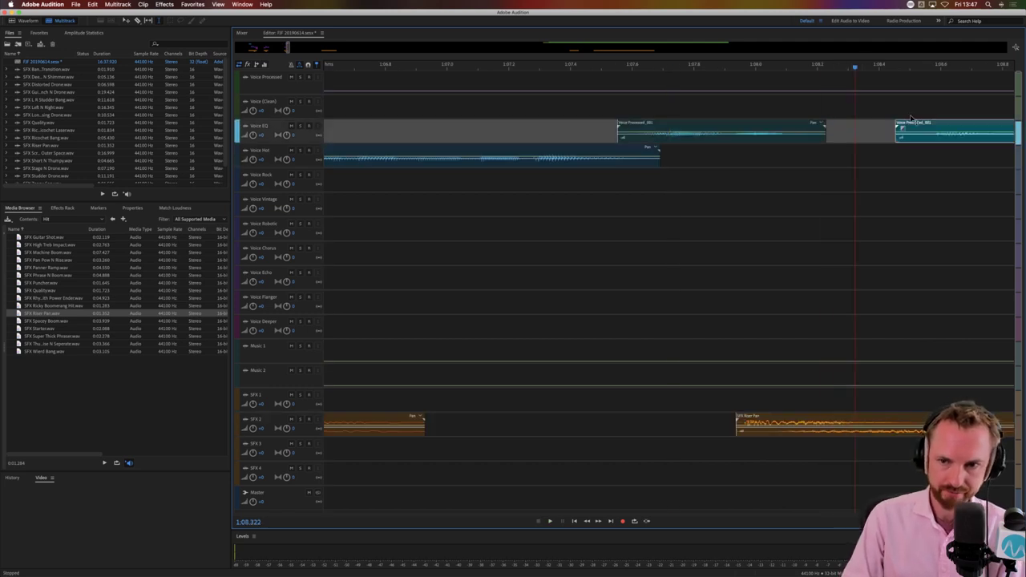
left_click(766, 196)
key("space")
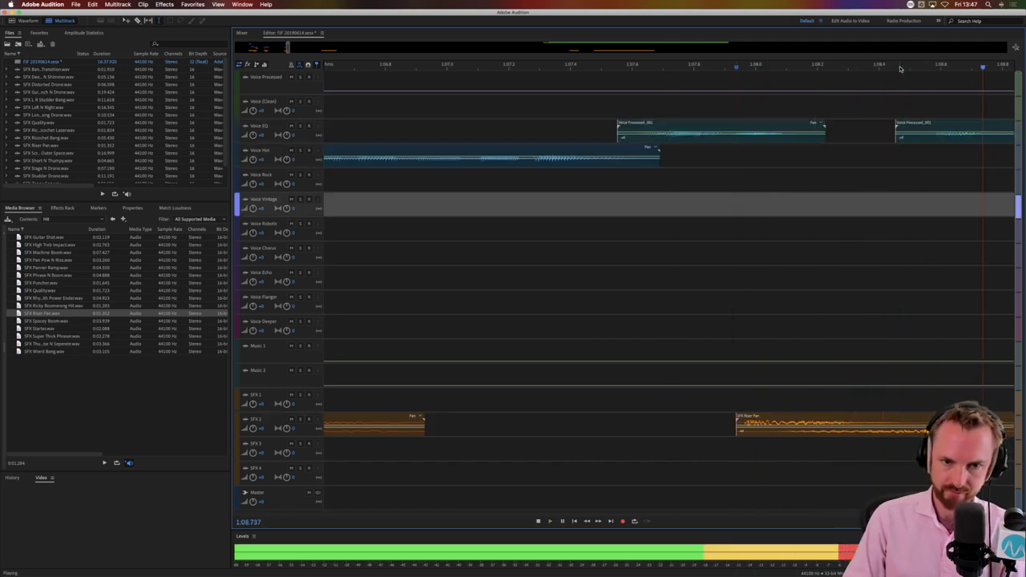
Trim off the end of the Voice EQ phrase from about 1:10.1 onward
scroll(901, 69, "down", 16)
key("space")
scroll(507, 66, "up", 2)
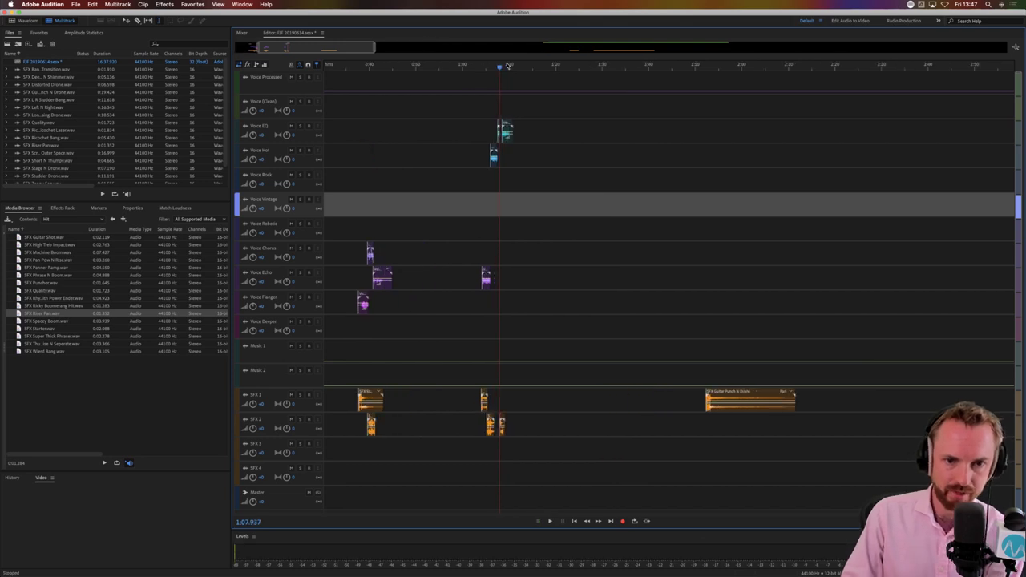
scroll(508, 65, "up", 6)
left_click_drag(550, 142, 754, 142)
key("Delete")
left_click(497, 181)
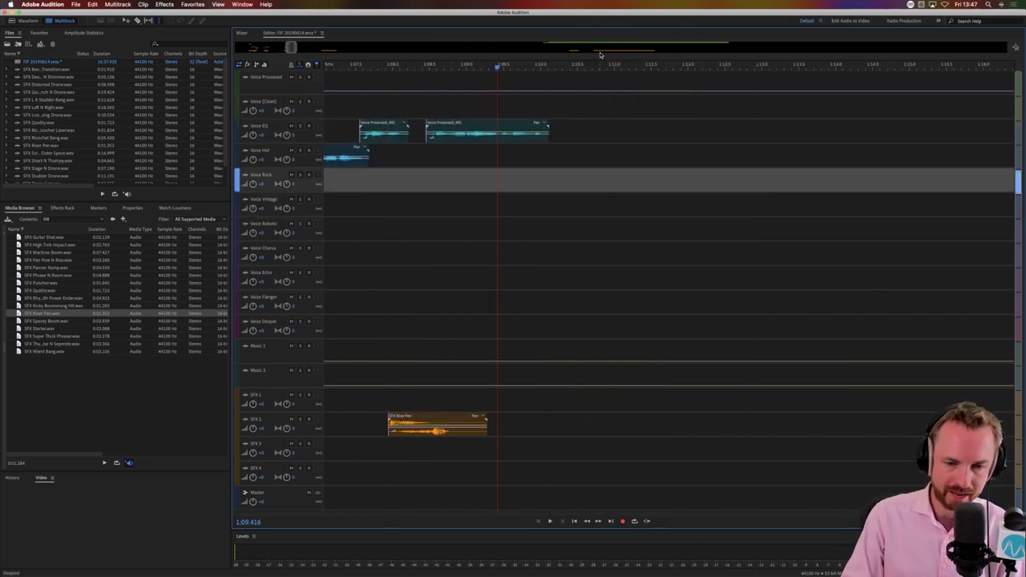
Separate the first phrase on the Voice (Clean) track by cutting out the audio from about 6:50.6 to 6:53.8
scroll(572, 69, "down", 8)
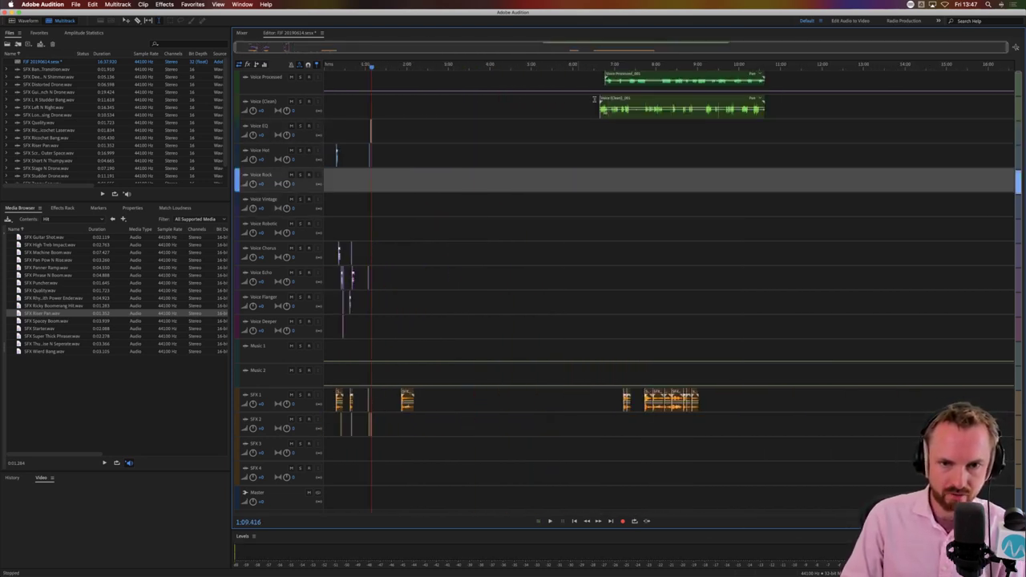
left_click(607, 110)
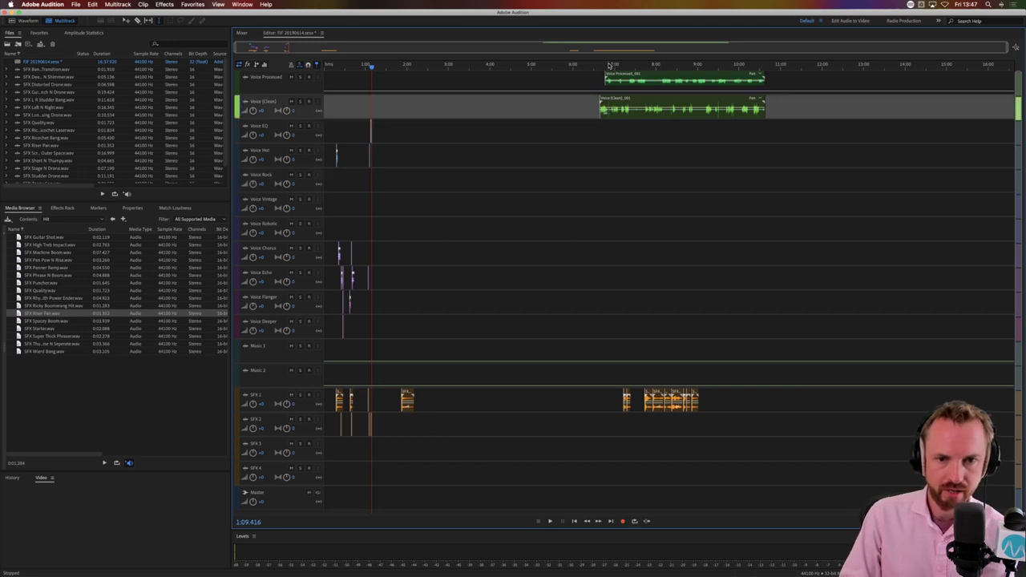
scroll(610, 66, "up", 4)
left_click(604, 117)
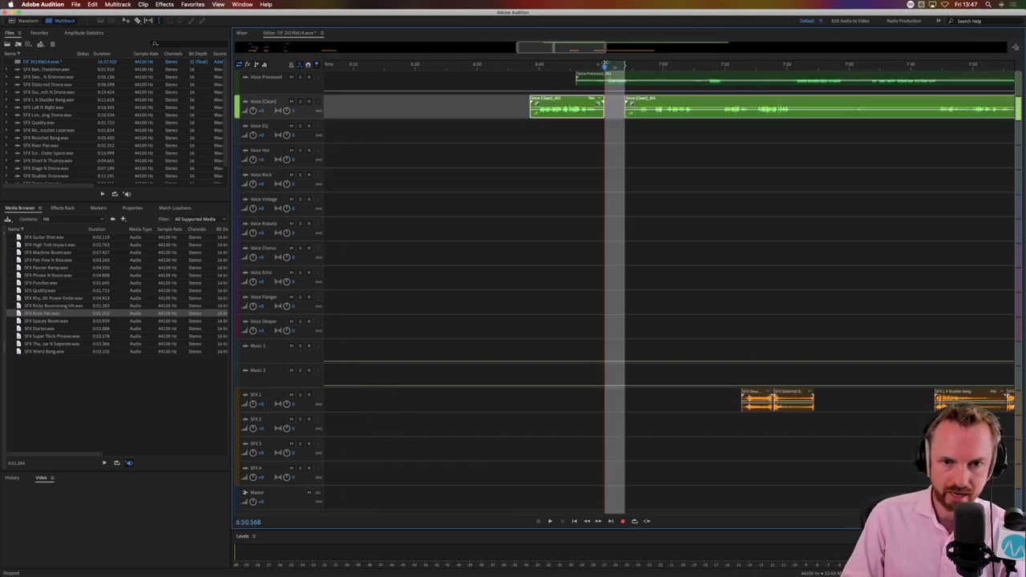
scroll(595, 130, "down", 4)
Move the separated Voice (Clean) phrase to the Voice Rock track at about 1:36.7
left_click(585, 141)
left_click_drag(603, 100, 392, 179)
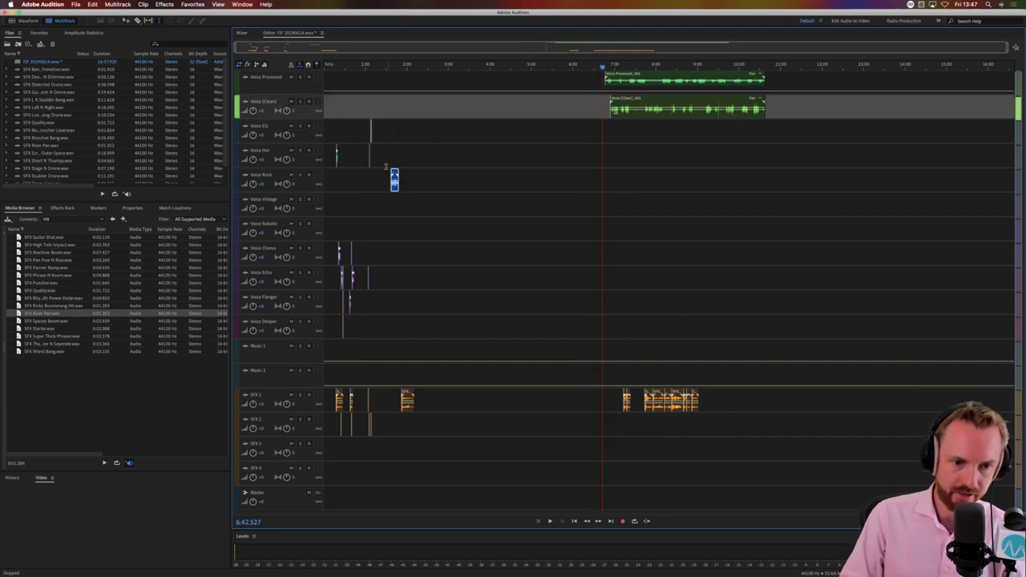
left_click(386, 154)
Move SFX Guitar Punch N Drone to about 1:36.3 and the Voice Rock phrase to about 1:35.2, and play them
scroll(388, 67, "up", 1)
scroll(389, 67, "up", 10)
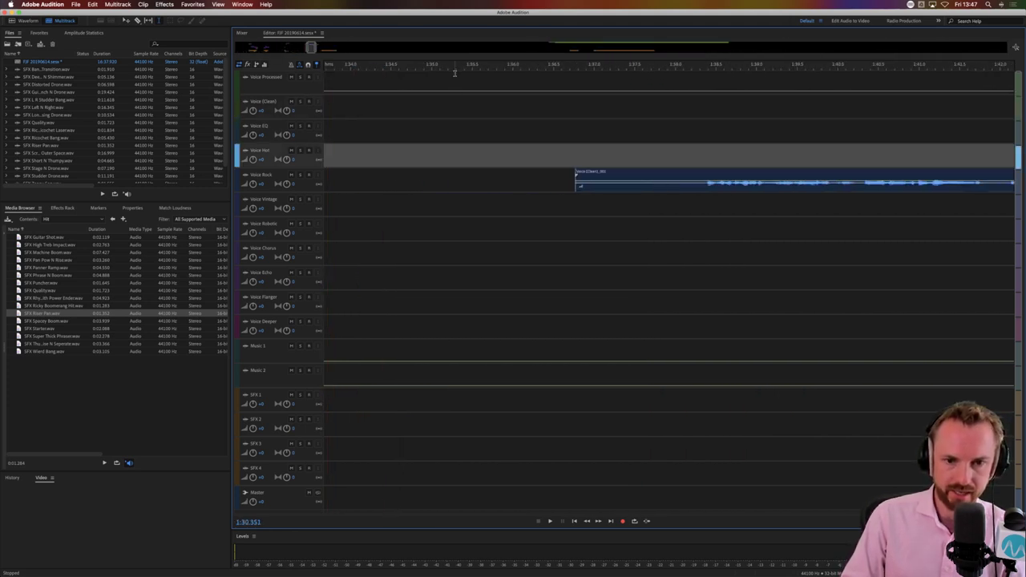
scroll(454, 66, "down", 5)
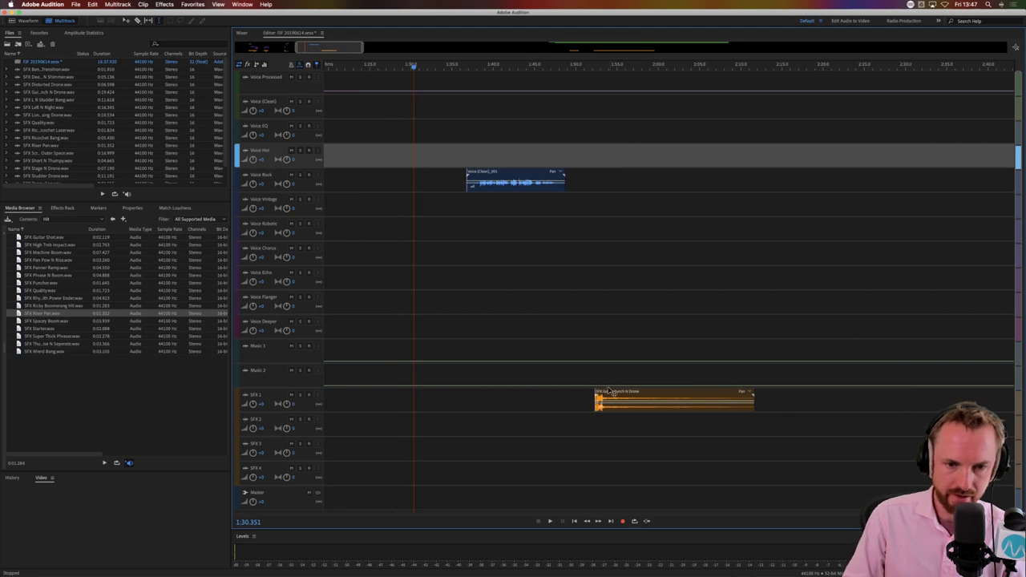
left_click_drag(611, 392, 479, 392)
left_click_drag(495, 172, 481, 174)
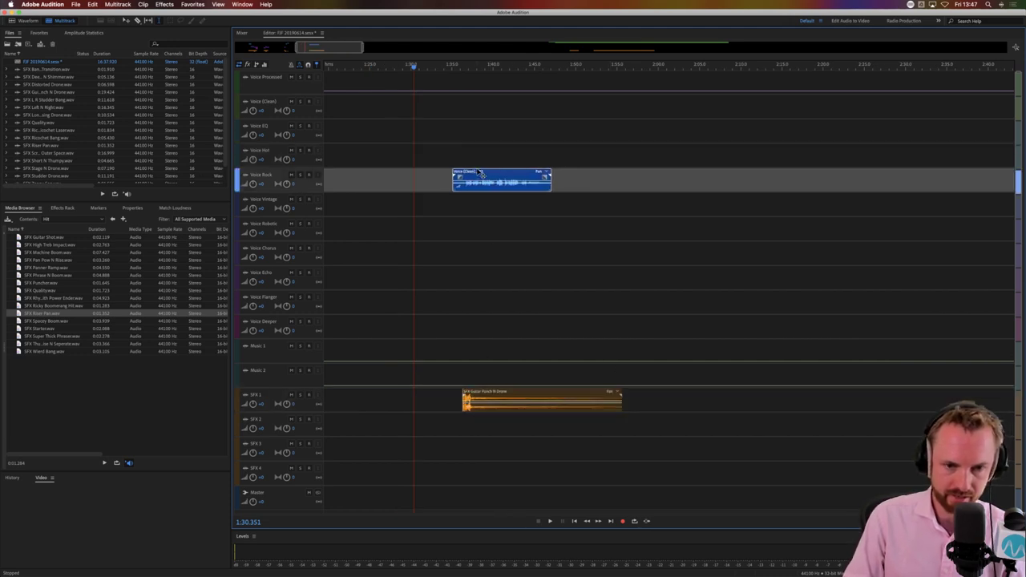
left_click(457, 213)
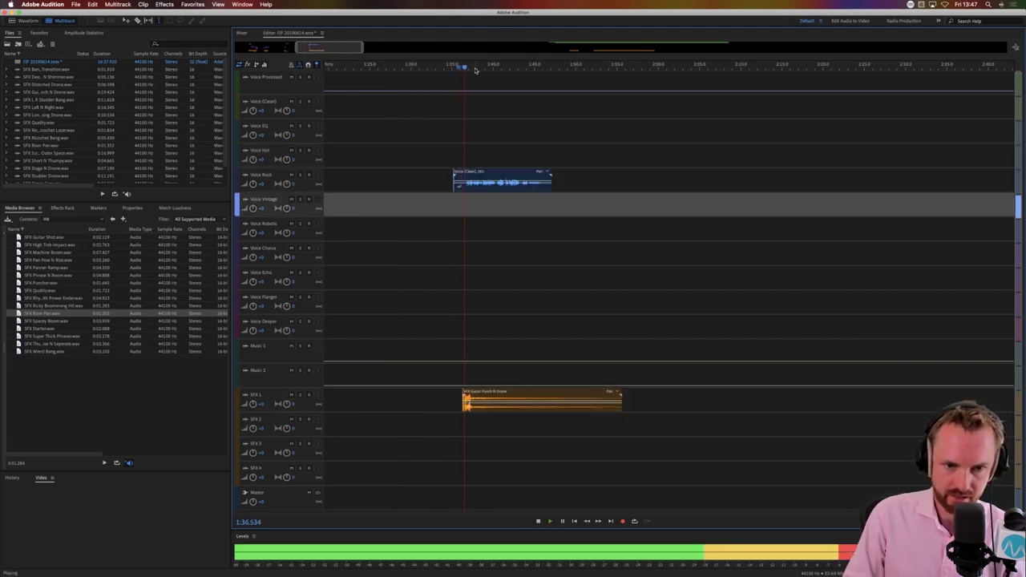
scroll(434, 177, "up", 6)
key("space")
Trim the silent start of the Voice Rock phrase up to about 1:36.7 and play it
left_click_drag(435, 179, 329, 198)
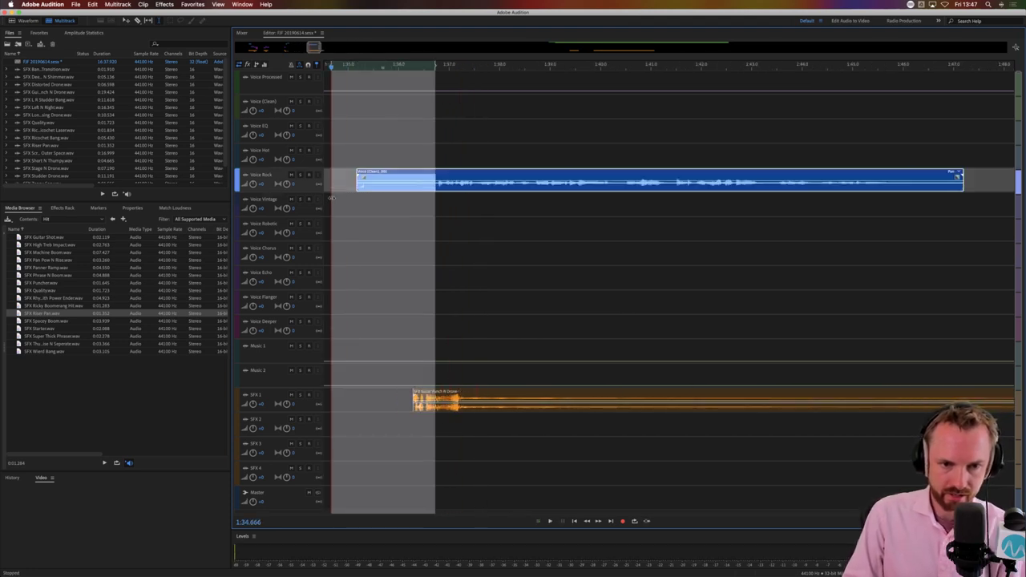
key("Delete")
left_click(463, 192)
key("space")
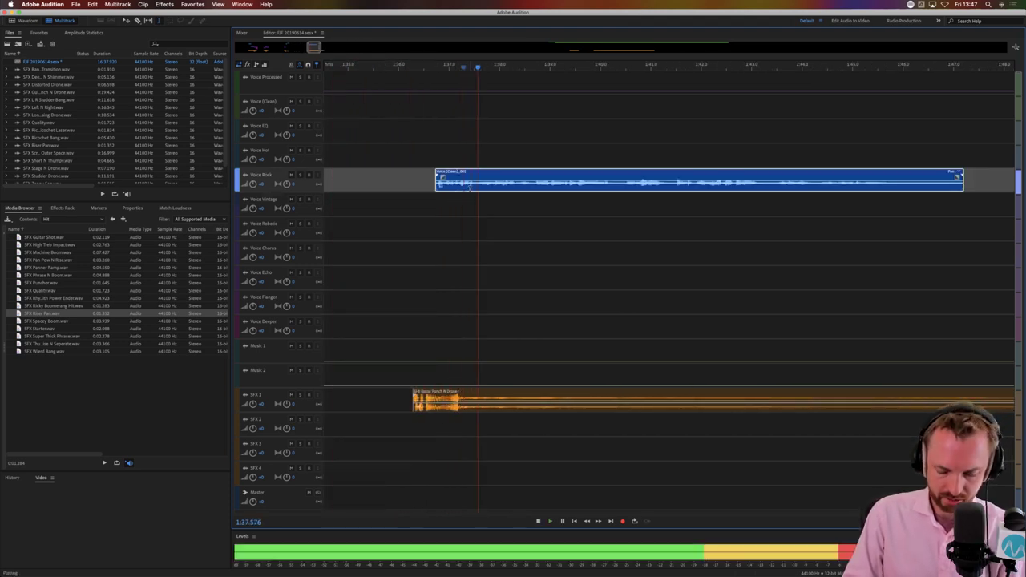
Split the Voice Rock phrase at about 1:37.5, move its second part to Voice Vintage, and play the sequence from about 1:37.0
key("super+k")
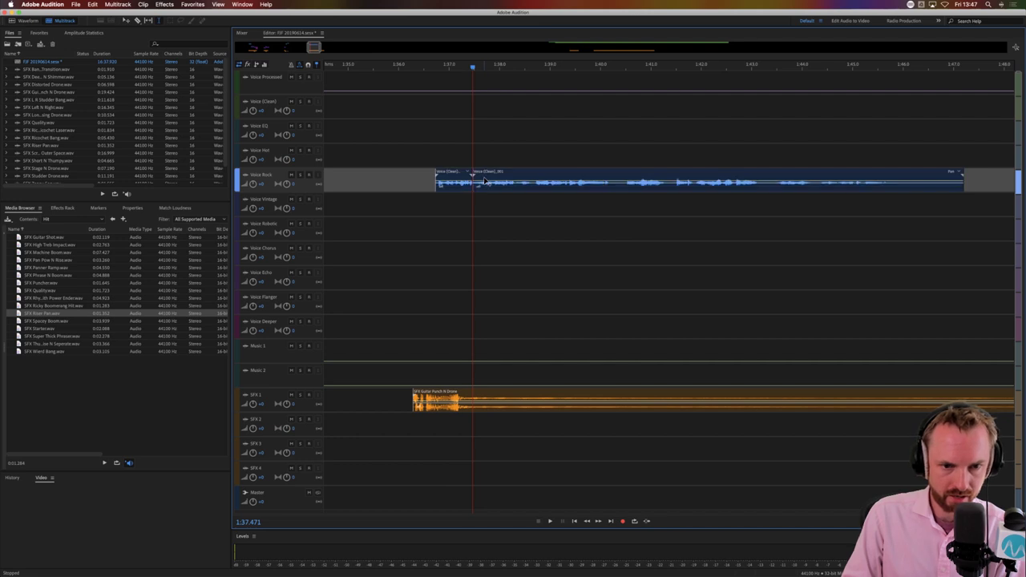
left_click_drag(484, 181, 485, 205)
left_click(449, 209)
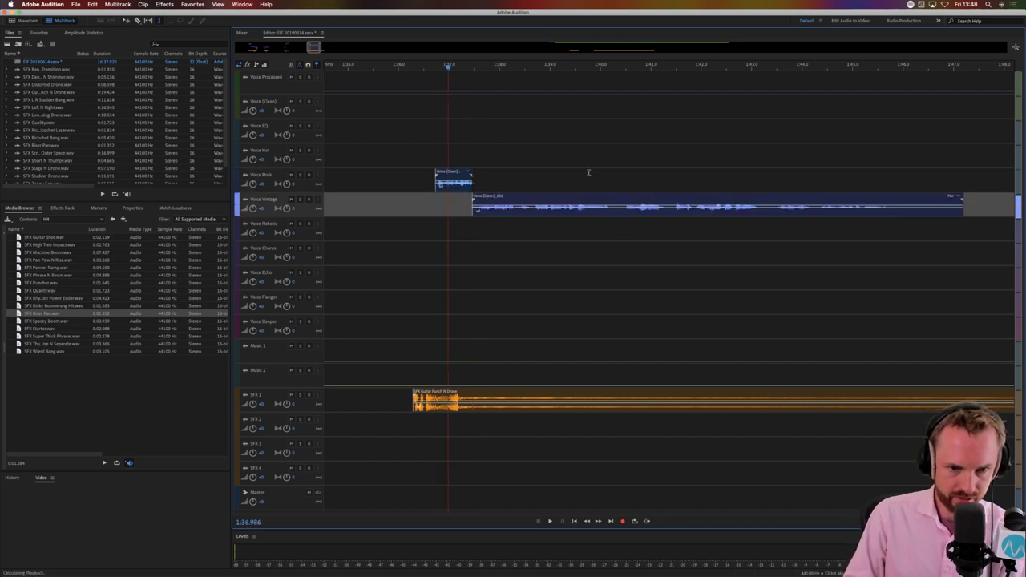
key("space")
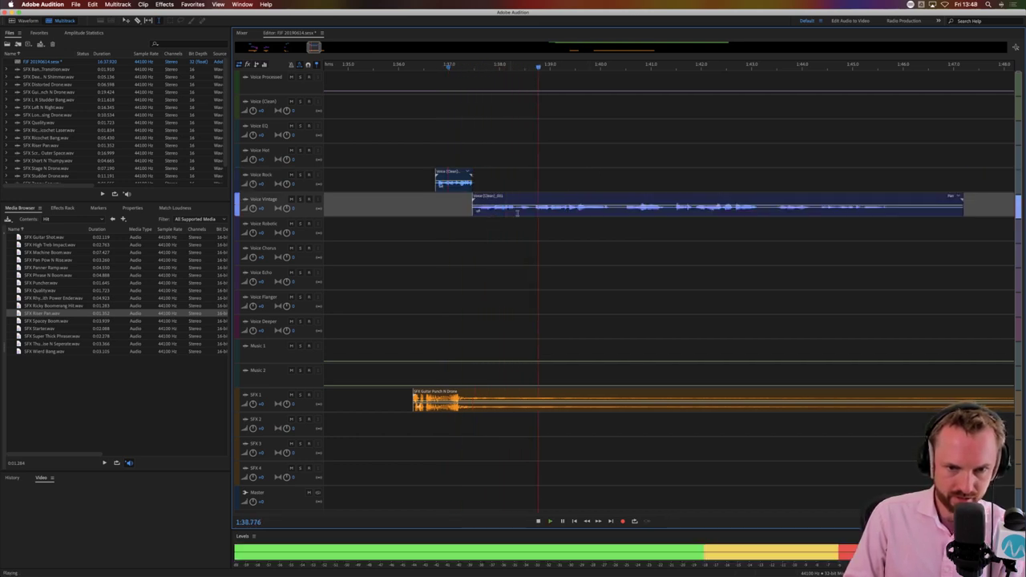
key("space")
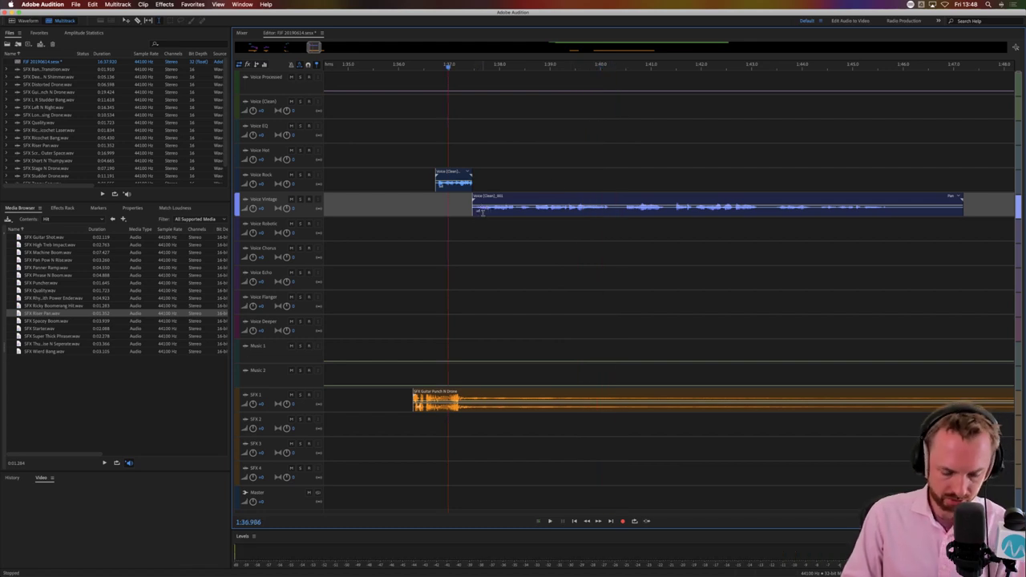
Copy the opening fragment of the Voice Vintage phrase, up to about 1:37.7, and paste copies in front of it as a stutter
left_click_drag(482, 212, 455, 213)
key("super+z")
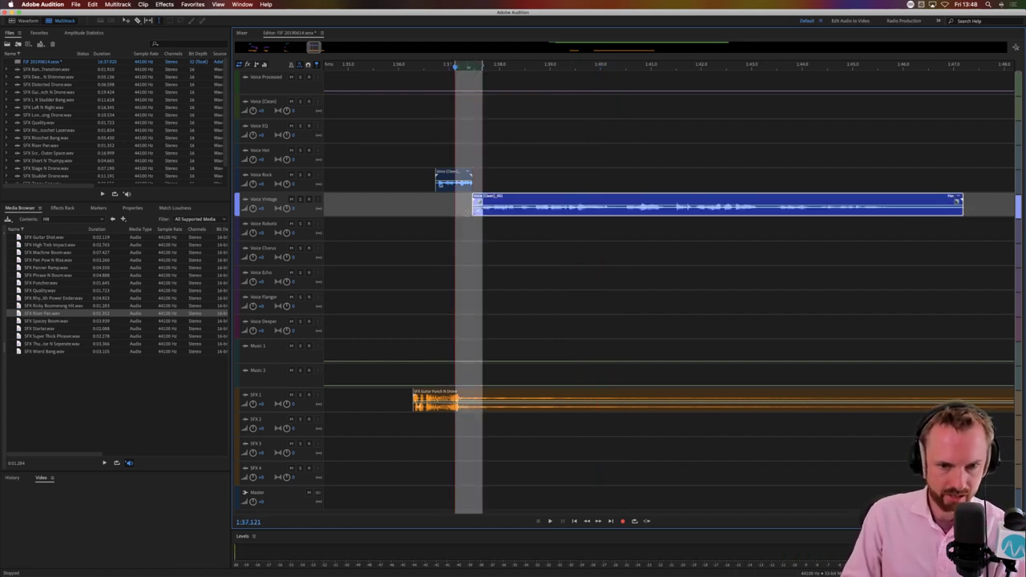
left_click(466, 212)
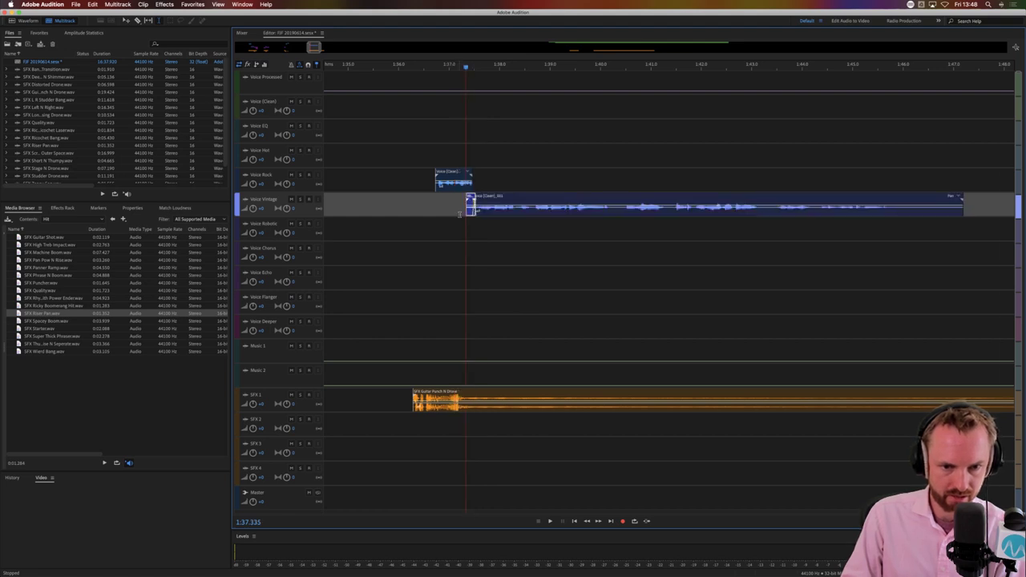
left_click(458, 214)
key("super+v")
left_click(452, 214)
key("super+v")
Shift the main Voice Vintage phrase to about 1:37.8, remove the copy overlapping the Voice Rock part, and play the stutter
mouse_move(498, 215)
left_mouse_down()
mouse_move(448, 214)
mouse_move(485, 212)
left_mouse_up()
key("space")
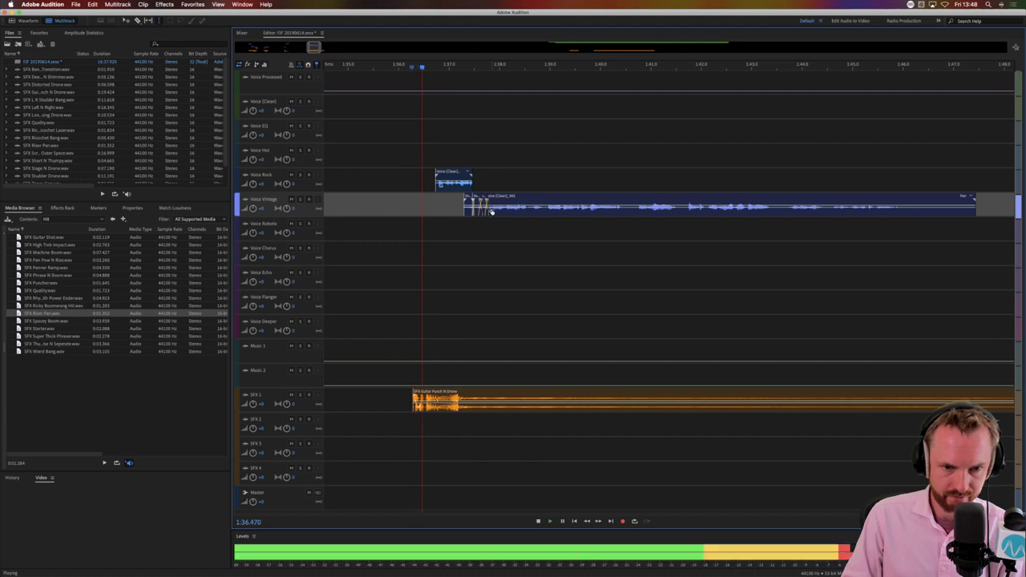
key("space")
left_click(469, 213)
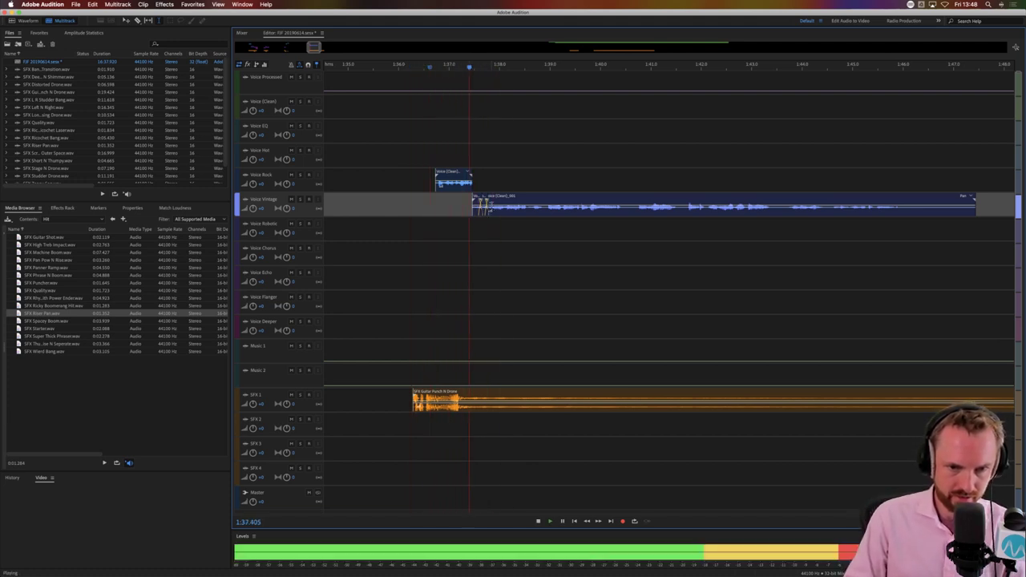
key("space")
Cut the Voice Vintage audio between about 1:40.5 and 1:40.7 to separate the next phrase
left_click(625, 214)
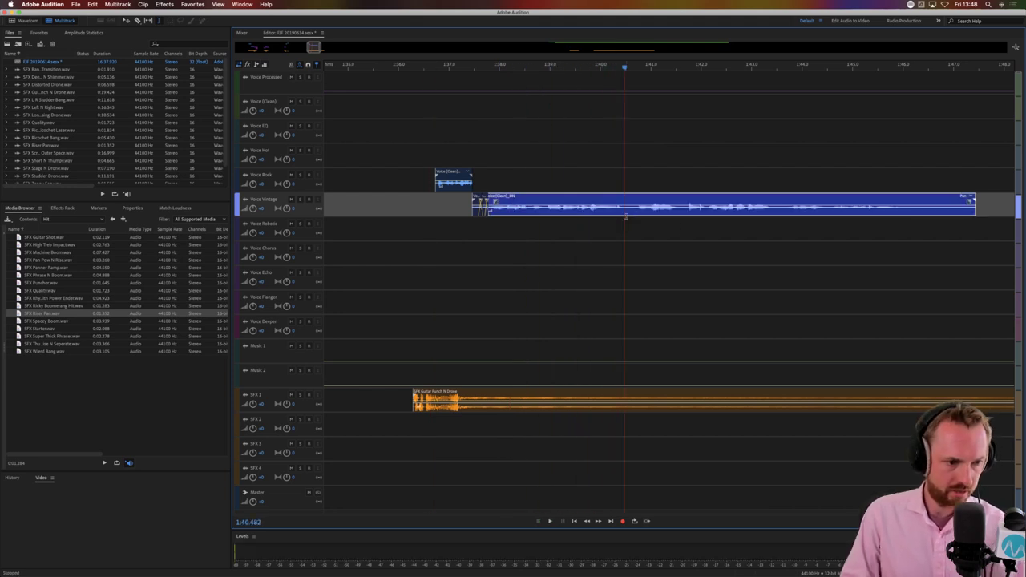
left_click_drag(625, 216, 635, 221)
key("Delete")
Preview SFX Super Thick Phraser and add it to the SFX 2 track at about 1:40.4
left_click(650, 253)
left_click(69, 334)
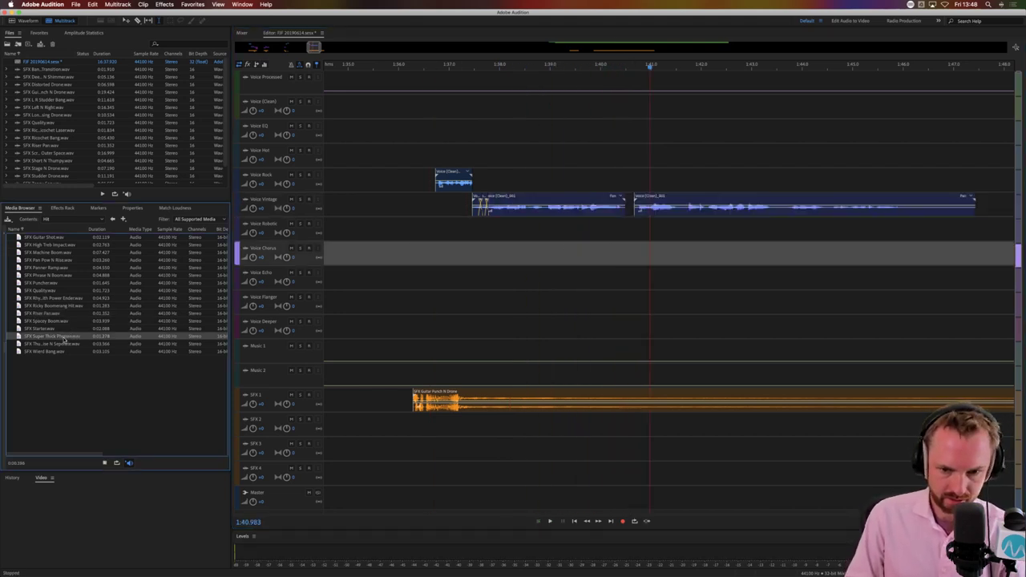
left_click_drag(64, 341, 692, 433)
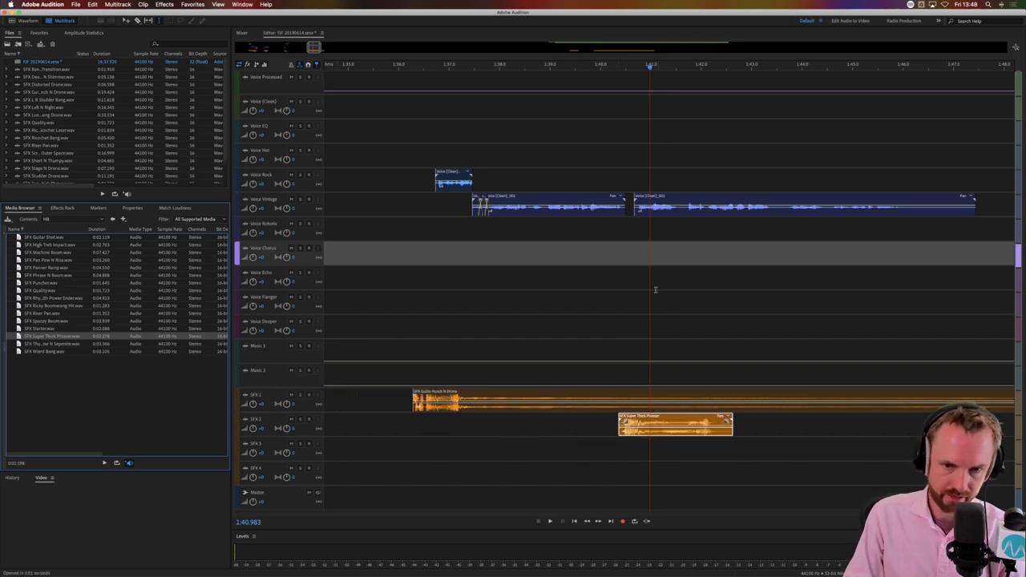
Try the separated Voice Vintage phrase on the Voice Robotic track at about 1:40.5 and play it
left_click_drag(639, 204, 629, 229)
left_click(608, 250)
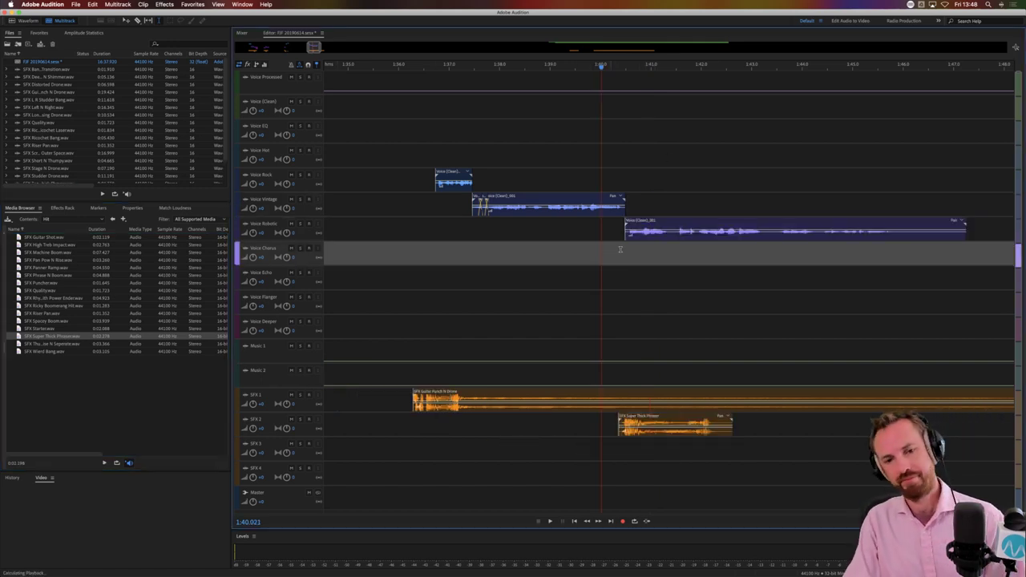
key("space")
key("space")
Move the Voice Robotic phrase to the Voice Chorus track at about 1:40.4 and play it
left_click_drag(656, 231, 653, 256)
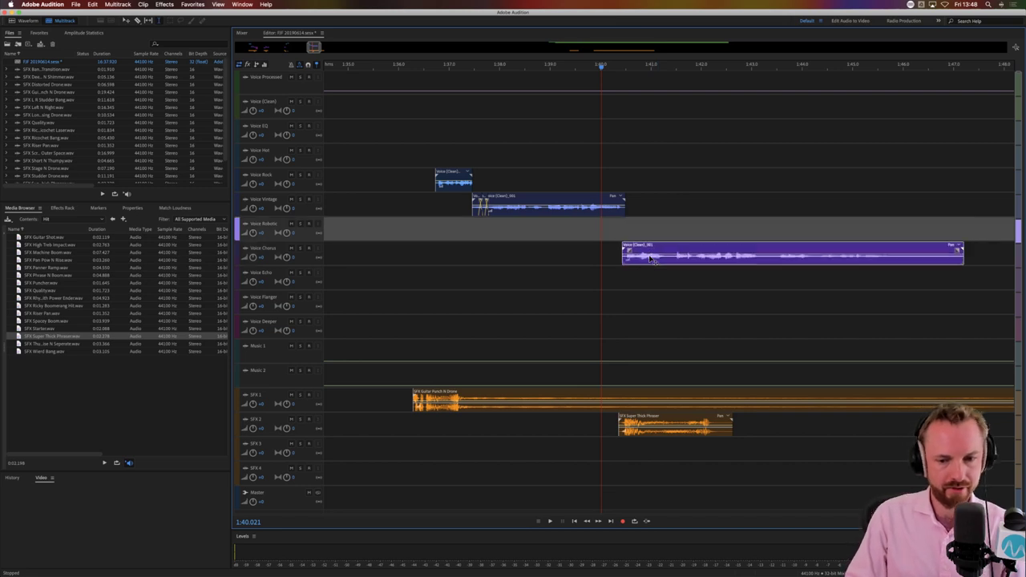
key("space")
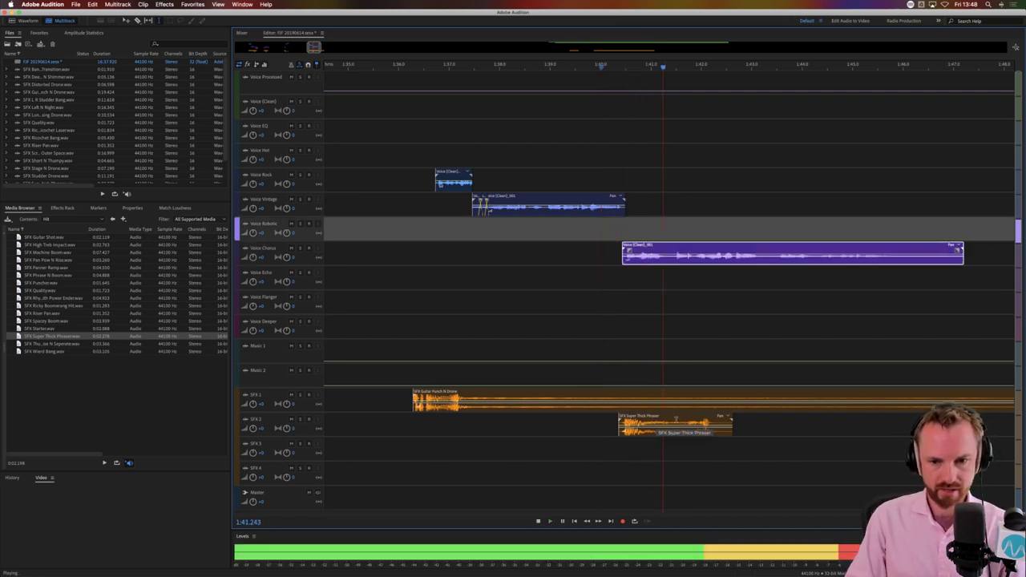
key("space")
Cut the Voice Chorus phrase at about 1:41.3, move the rest to the Voice Echo track at about 1:41.3, and play it
left_click_drag(669, 257, 674, 286)
key("Delete")
left_click(683, 286)
key("space")
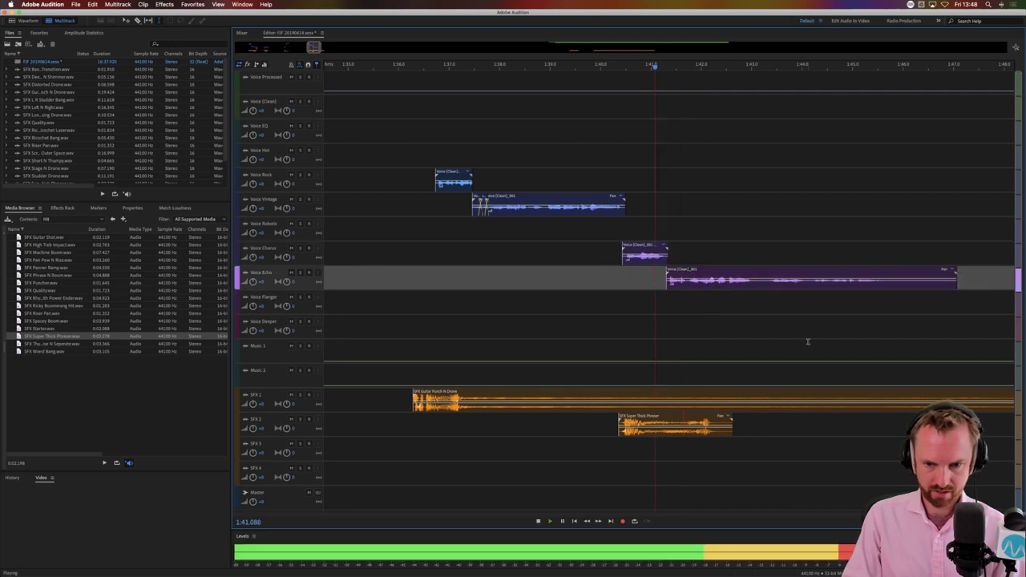
key("space")
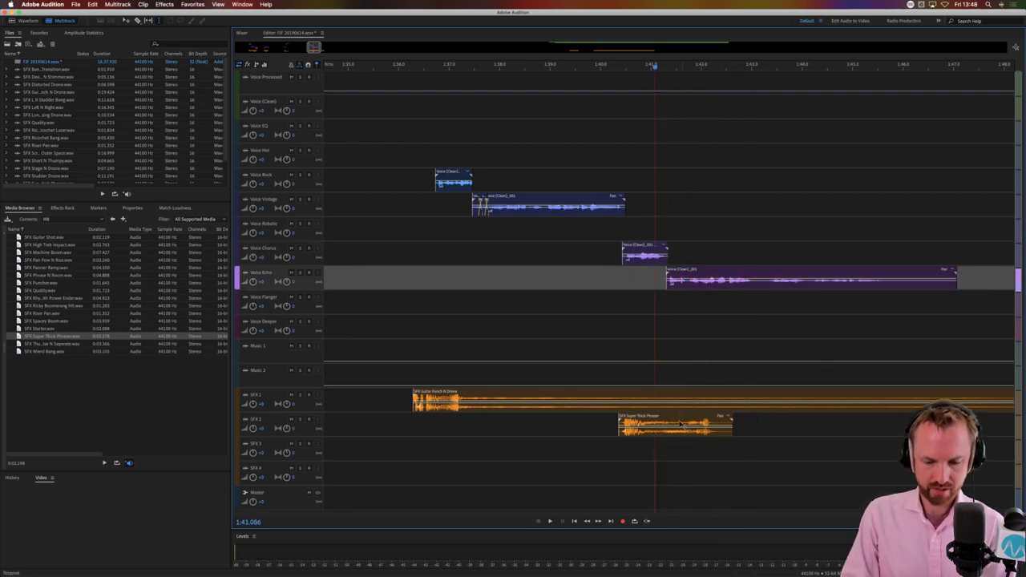
Split SFX Super Thick Phraser at about 1:41.4, move its second part to about 1:41.8, and play it
left_click(680, 425)
key("super+k")
left_click_drag(672, 425, 697, 425)
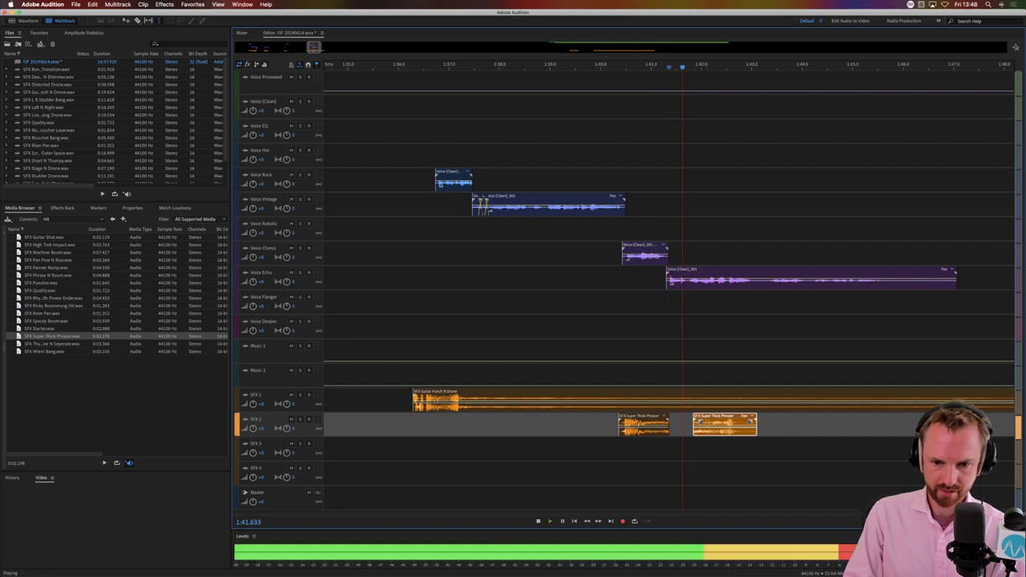
key("space")
Copy the end of the first SFX Super Thick Phraser part, paste it at about 1:41.3 and 1:41.6, and play from about 1:40.3
left_click_drag(649, 425, 673, 424)
left_click(670, 425)
key("super+v")
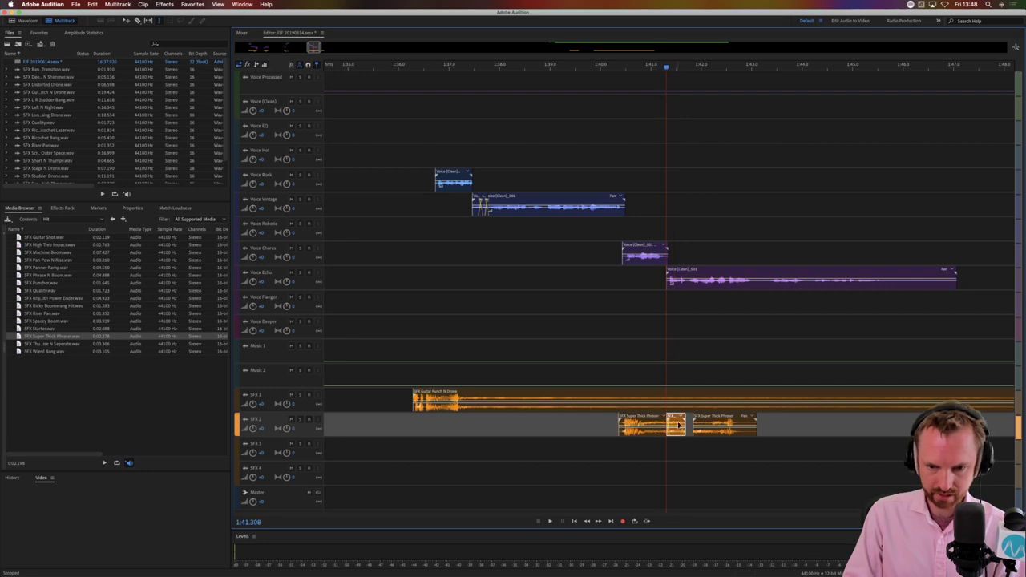
left_click(681, 425)
key("super+v")
left_click(614, 425)
key("space")
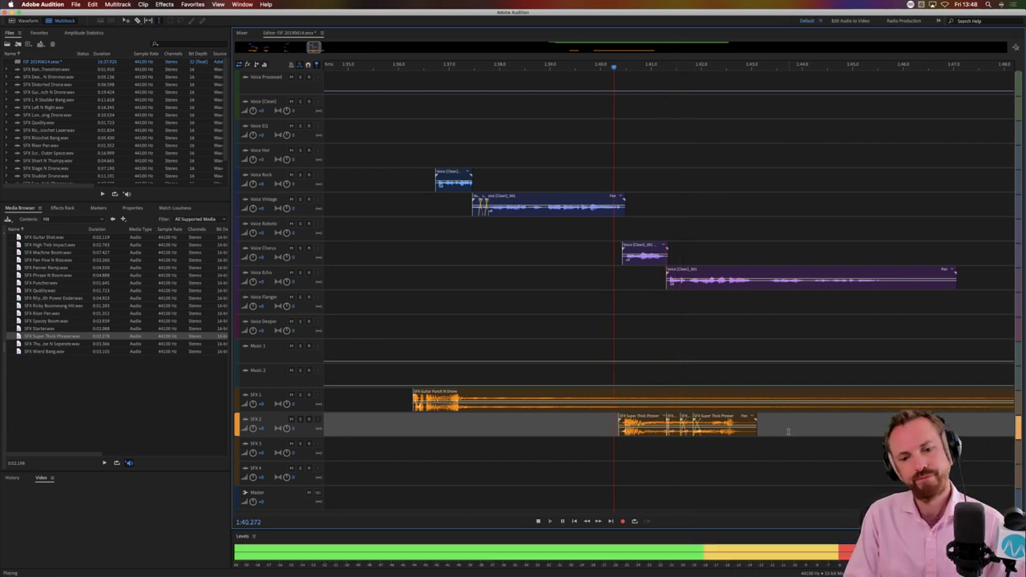
Delete the two short SFX Super Thick Phraser pieces pasted between the two longer parts on SFX 2
key("space")
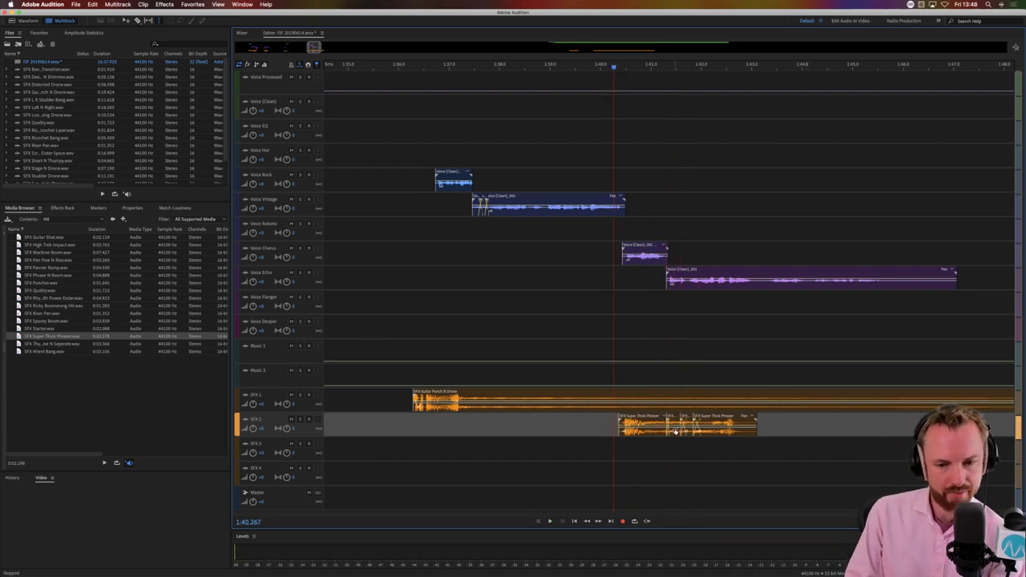
left_click(684, 444)
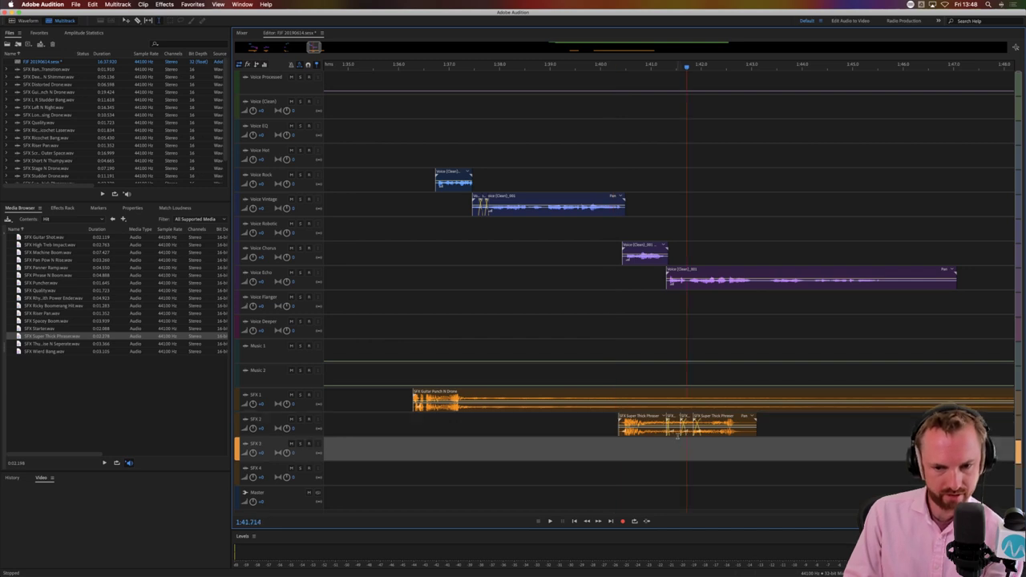
left_click(677, 433)
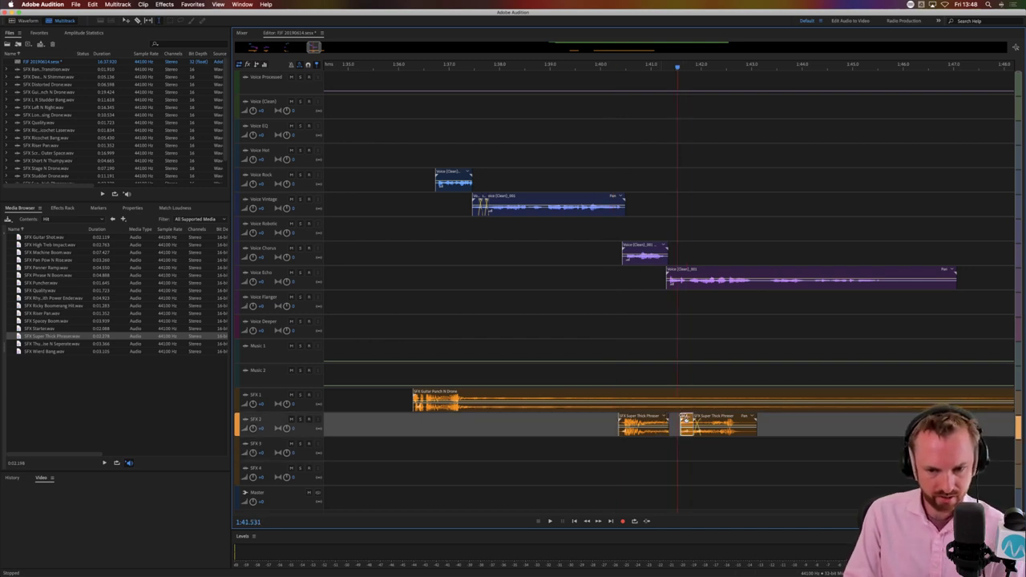
Fade out the first SFX Super Thick Phraser part, fade in the second, and play both from about 1:40.2
left_click(651, 426)
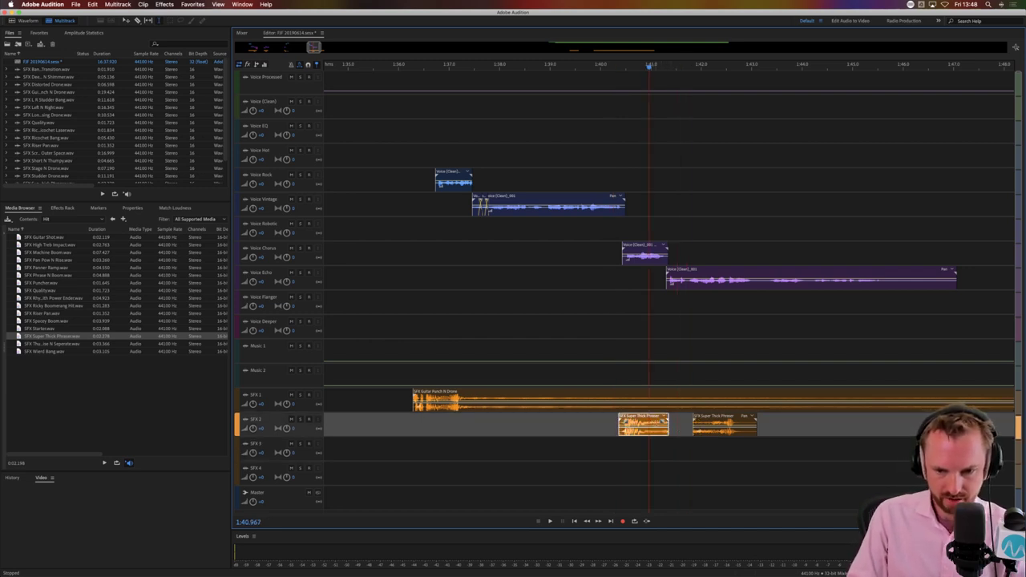
left_click(698, 425)
left_click(611, 424)
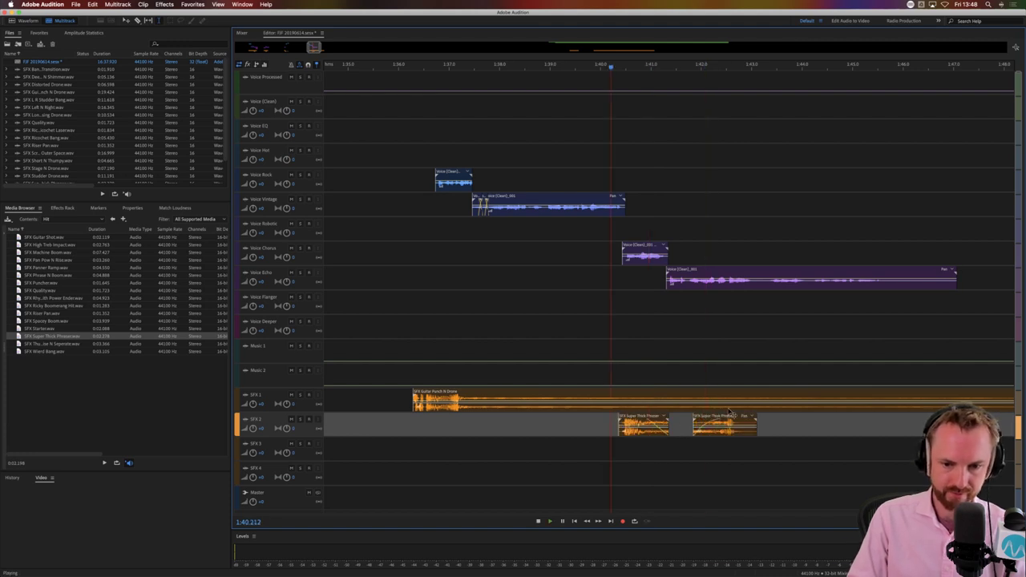
key("space")
left_click(658, 425)
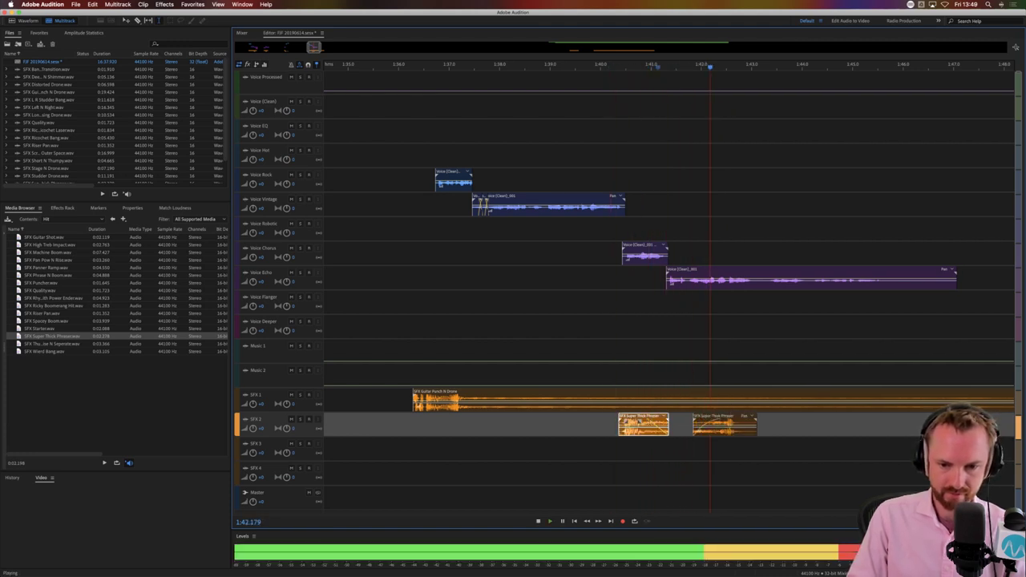
key("space")
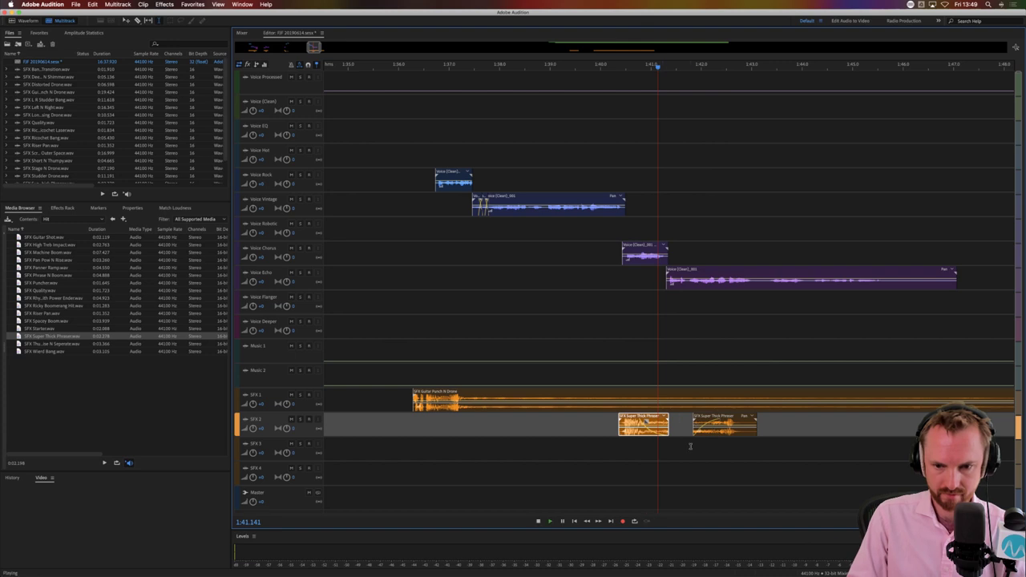
Move the second SFX Super Thick Phraser part to about 1:42.4 and play from about 1:39.9
left_click(690, 446)
left_click_drag(710, 417, 740, 417)
key("space")
left_click(596, 439)
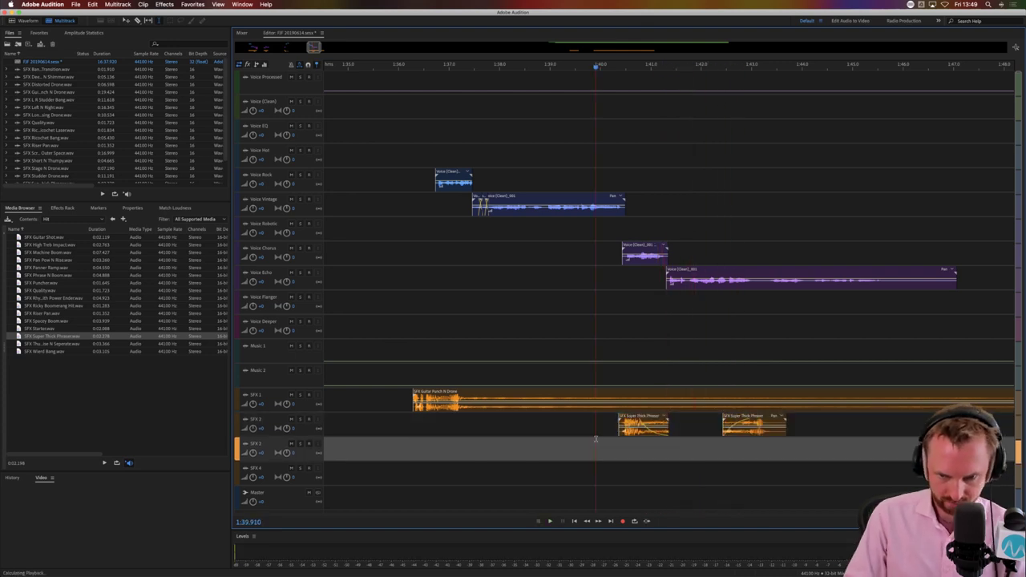
key("space")
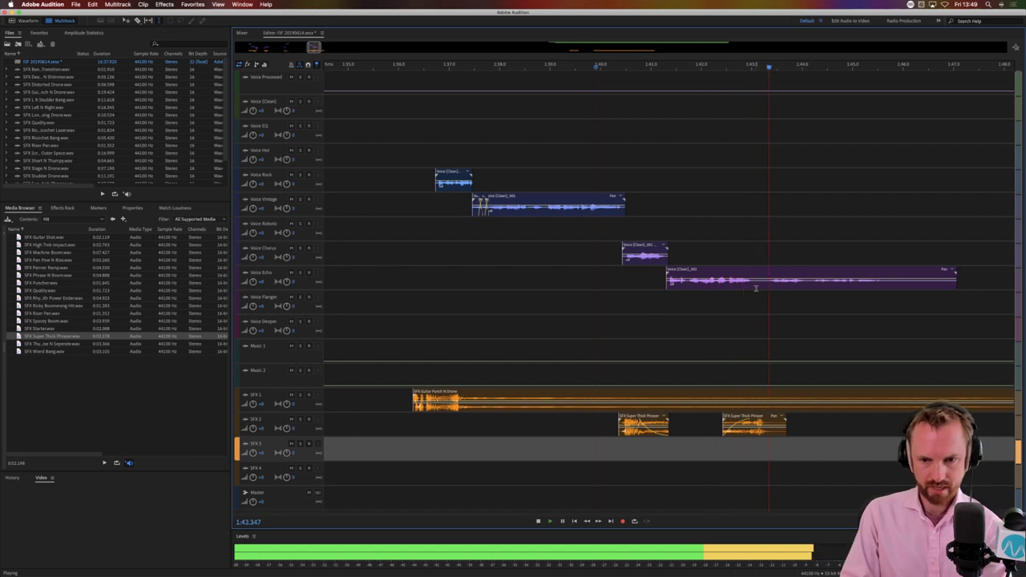
key("space")
Split the Voice Echo phrase at about 1:43.1, move the rest to the Voice Flanger track at the same time, and play it
left_click_drag(756, 289, 773, 305)
key("Delete")
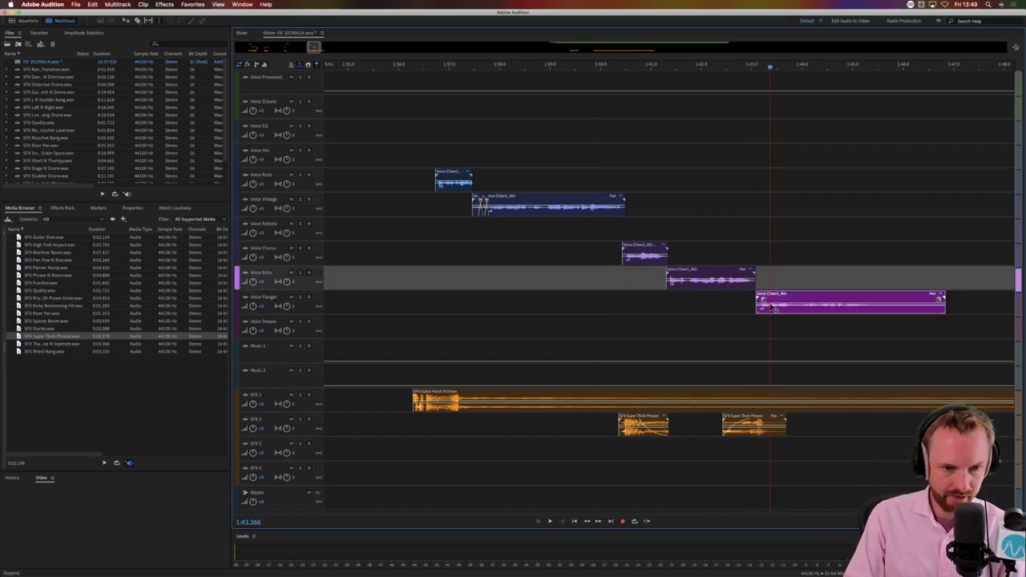
left_click(818, 338)
key("space")
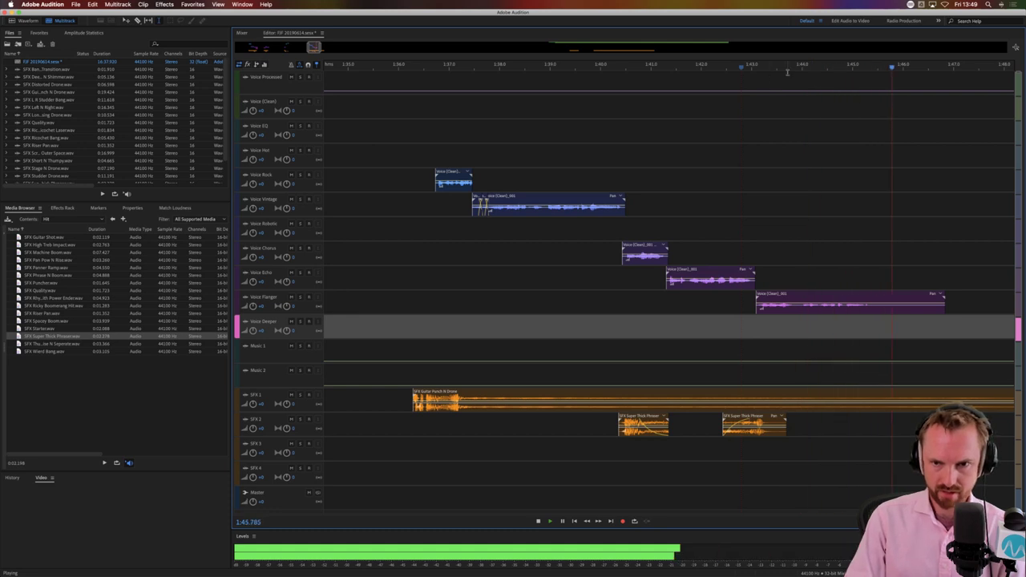
scroll(788, 83, "down", 5)
key("space")
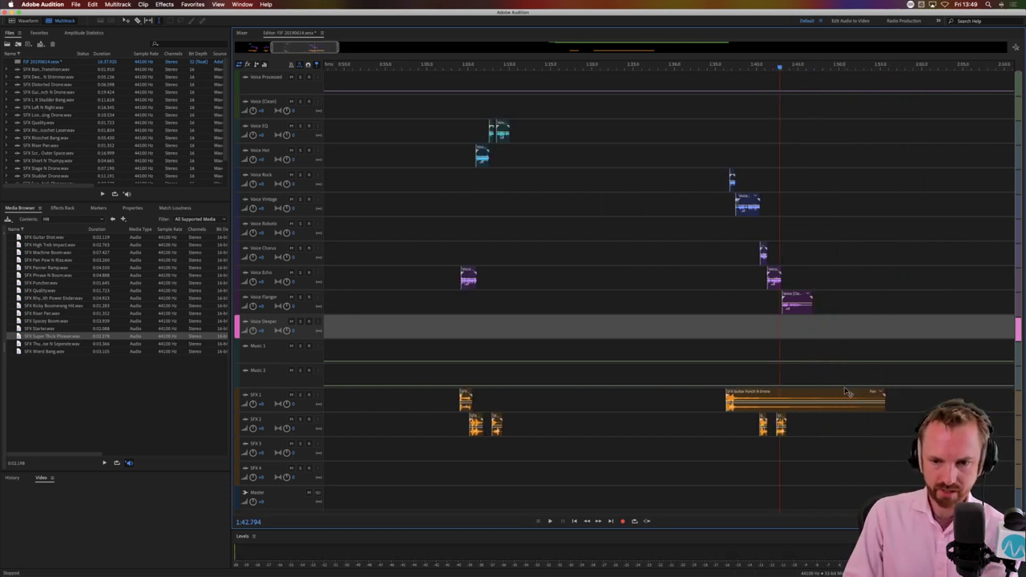
Split SFX Guitar Punch N Drone, pull its tail back to overlap with a crossfade from about 1:43.0, and play it
left_click_drag(836, 403, 790, 400)
key("Delete")
left_click(836, 427)
left_click(789, 371)
key("space")
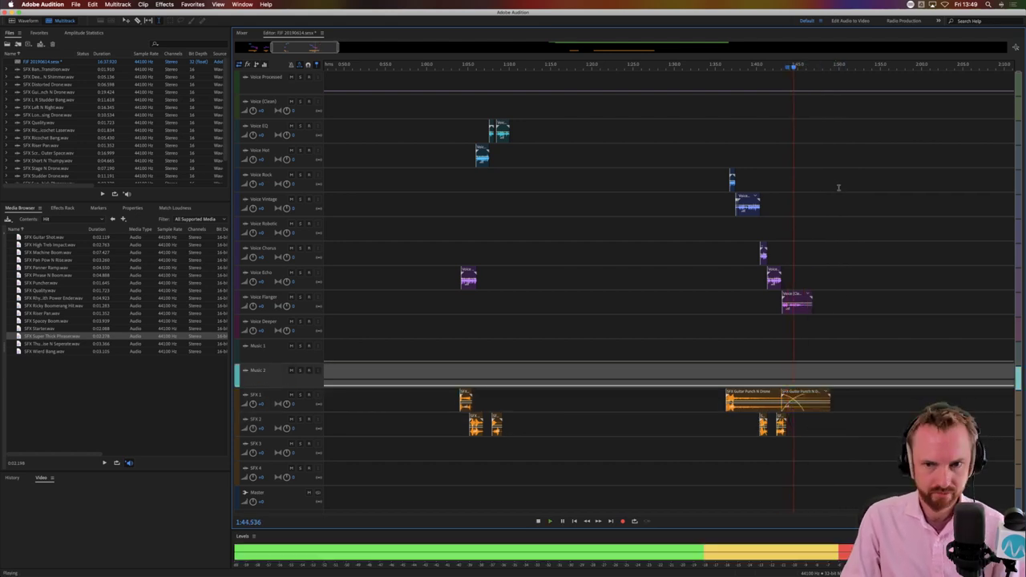
scroll(814, 67, "down", 10)
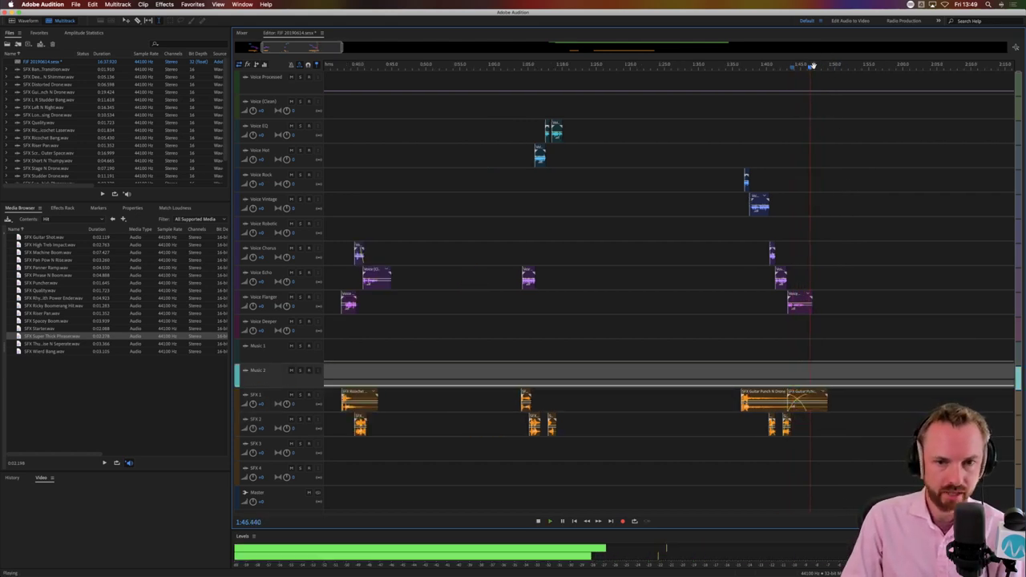
key("space")
Move a Voice Processed phrase from near 6:43 to Voice Echo at about 1:59.2, and save the session with its media copied to the session folder
left_click(616, 86)
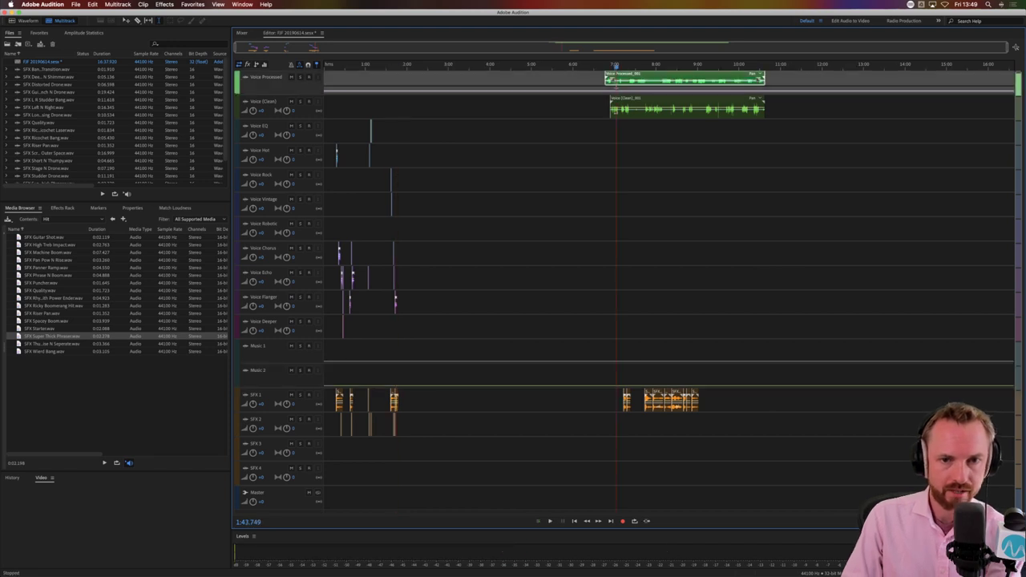
scroll(616, 68, "up", 10)
left_click_drag(561, 87, 631, 87)
key("Delete")
left_click(476, 102)
left_click_drag(507, 73, 786, 282)
key("super+s")
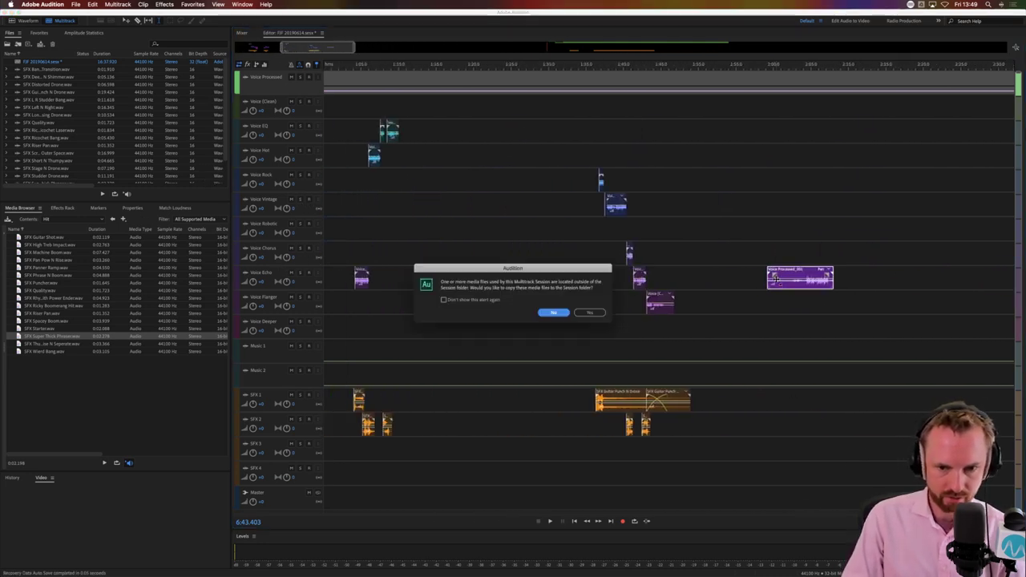
left_click(589, 312)
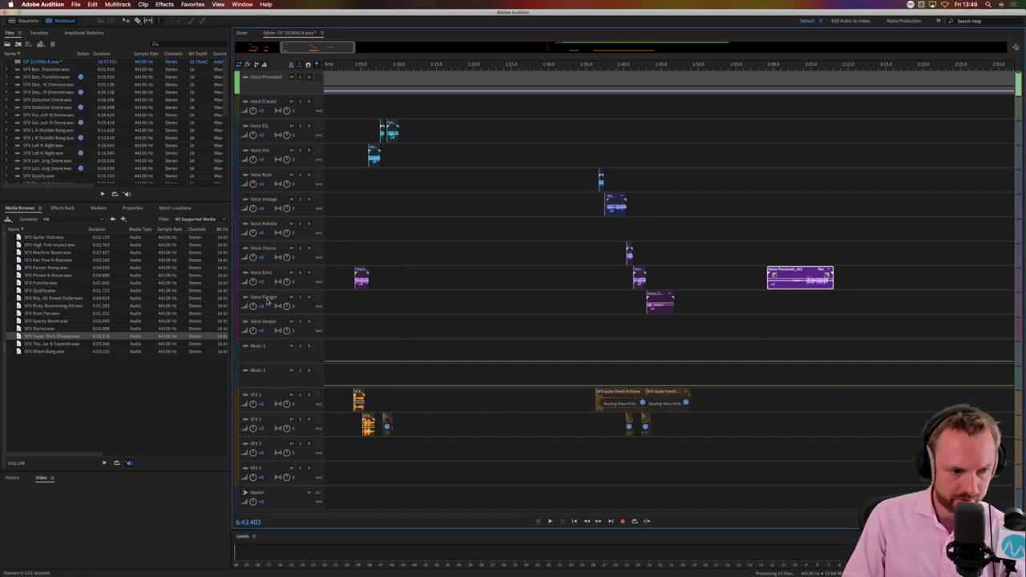
Add SFX Thump Rise N Seperate to SFX 1 at about 2:04.5 and play it with the Voice Echo phrase
left_click(767, 329)
left_click_drag(58, 344, 808, 405)
left_click(788, 404)
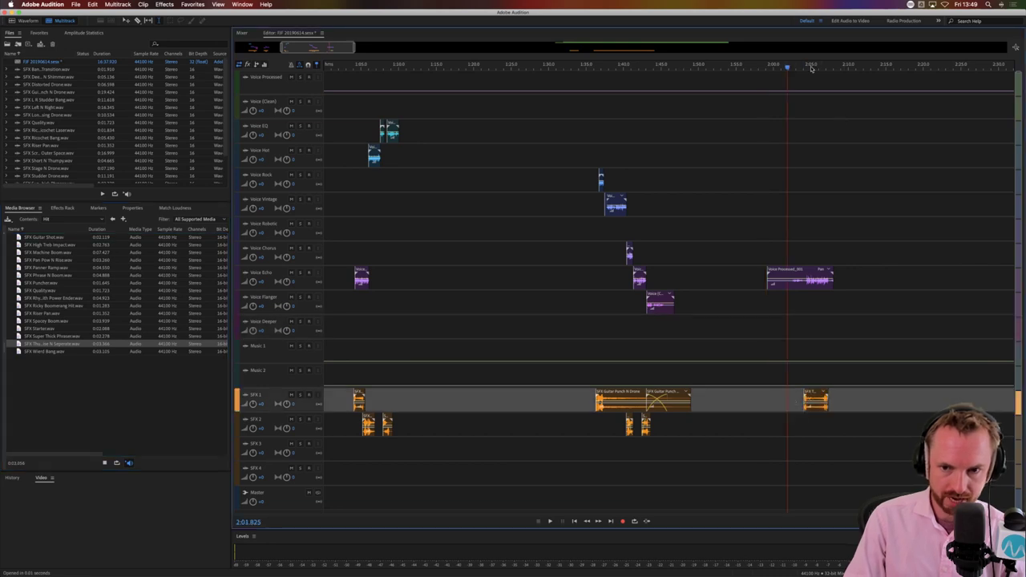
scroll(811, 64, "up", 5)
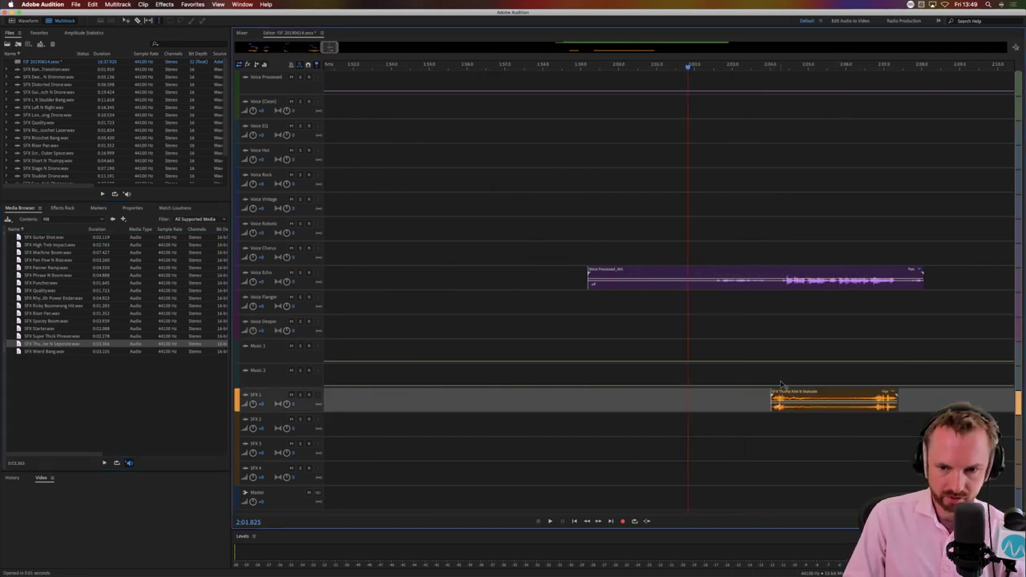
left_click_drag(794, 395, 832, 395)
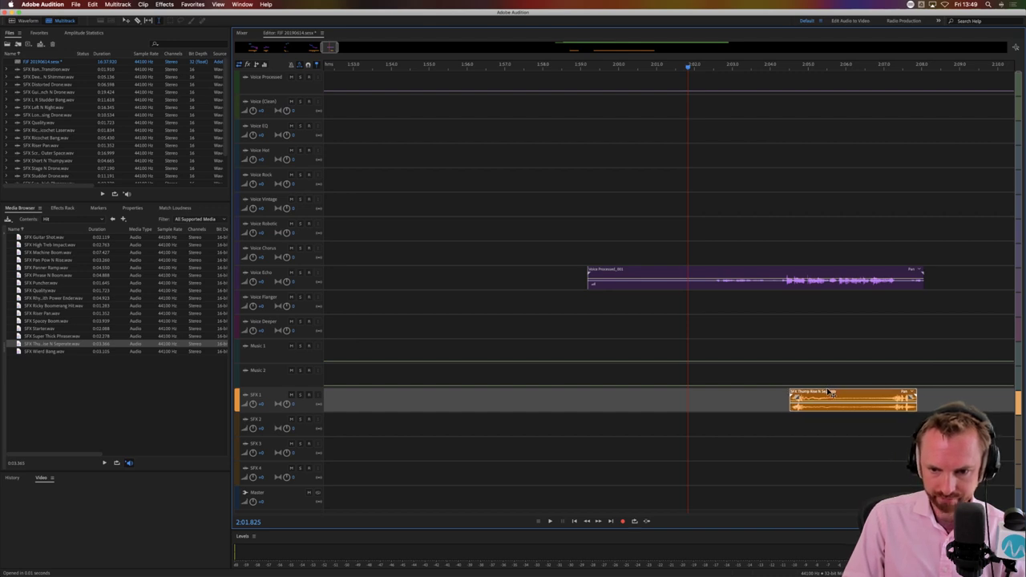
left_click(784, 405)
key("space")
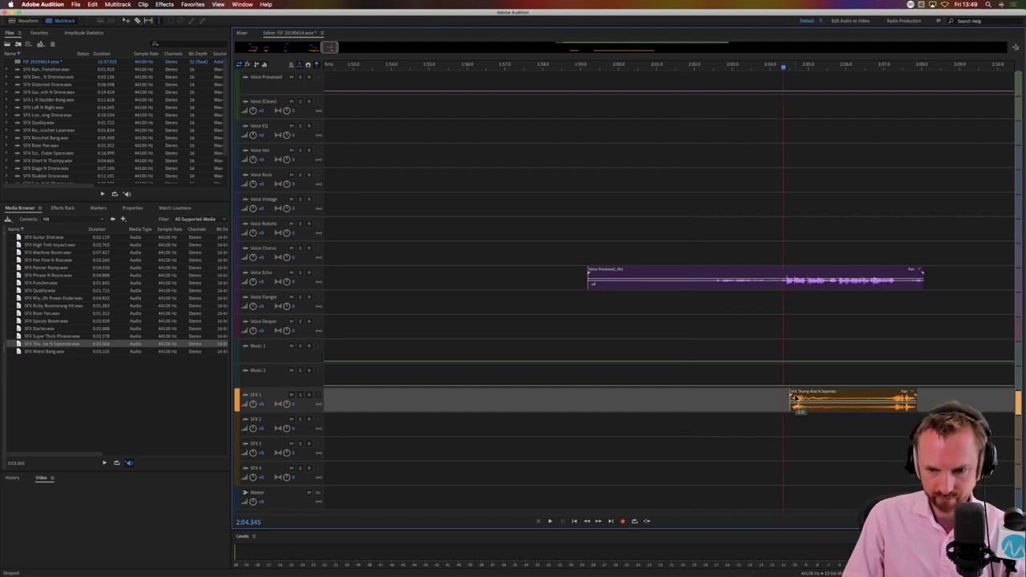
left_click(778, 402)
key("space")
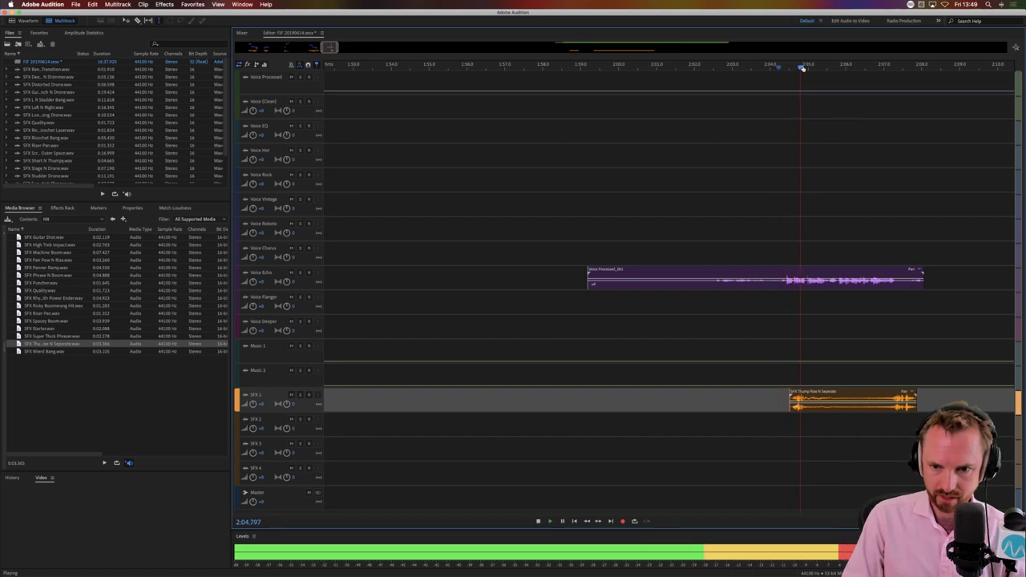
key("space")
Remove the part of the Voice Echo phrase before about 2:04.7, playing it to check the cut
scroll(804, 70, "up", 5)
left_click_drag(819, 268, 720, 283)
key("space")
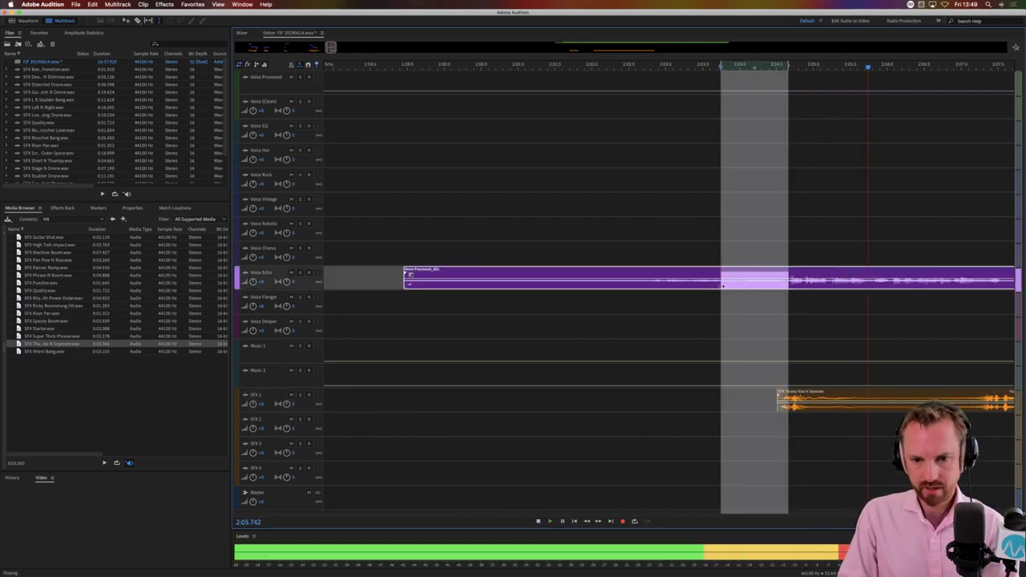
key("space")
key("Delete")
left_click(691, 284)
key("Delete")
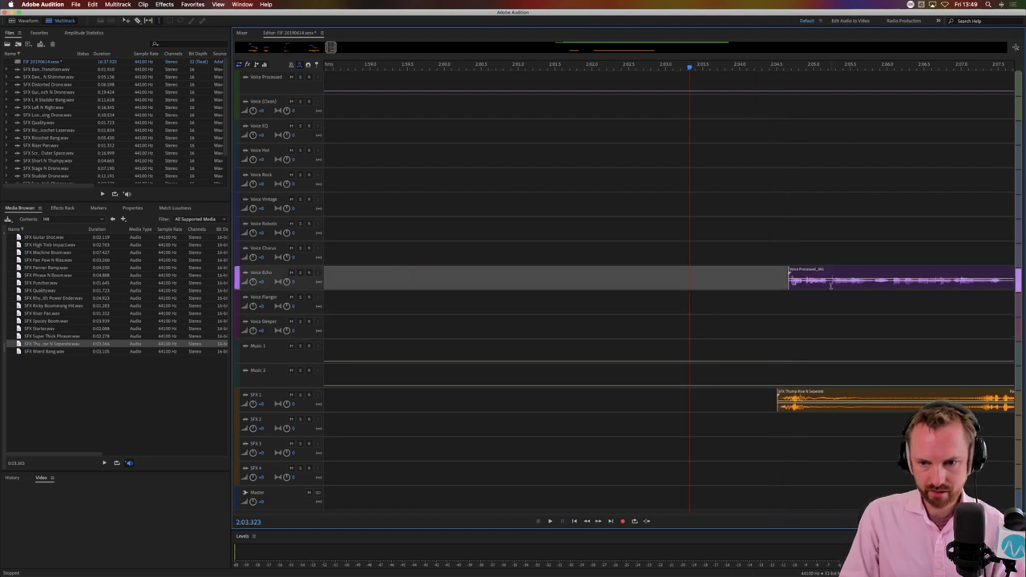
Split the Voice Echo phrase at about 2:06.1, move the rest to Voice Flanger, and duplicate it on Voice Deeper at the same time
left_click(892, 286)
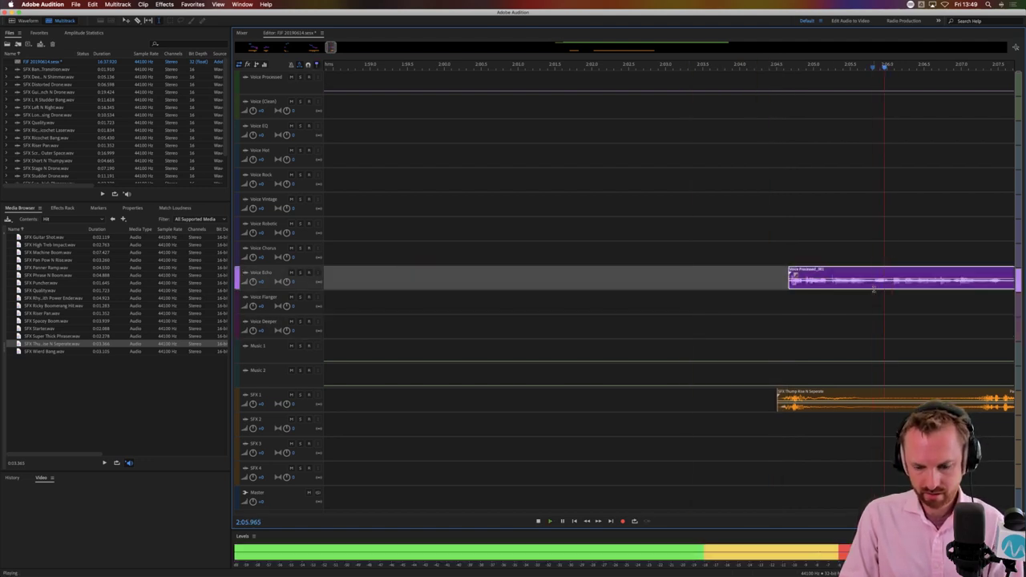
key("space")
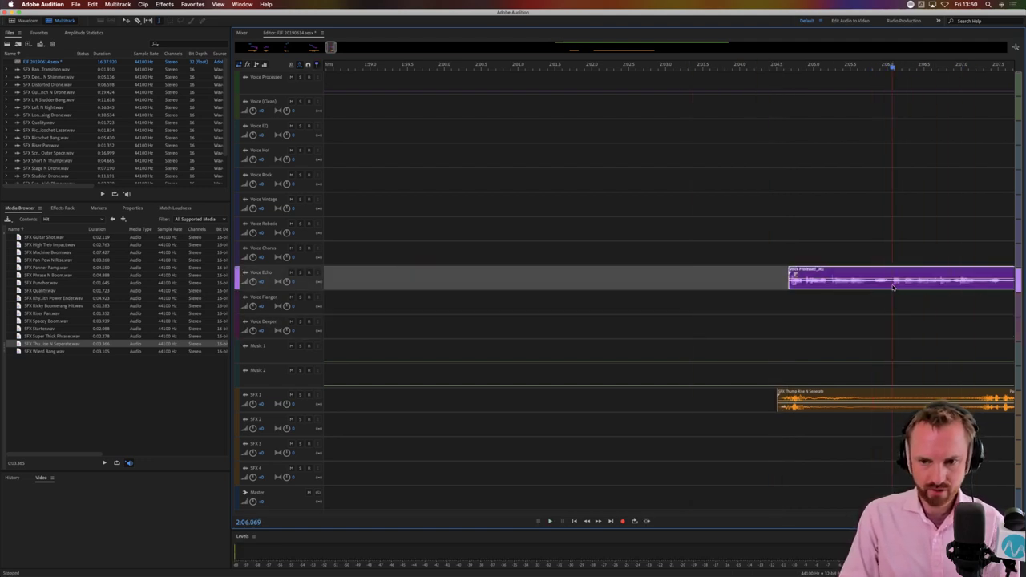
key("super+k")
left_click_drag(903, 267, 899, 322)
left_click(900, 326)
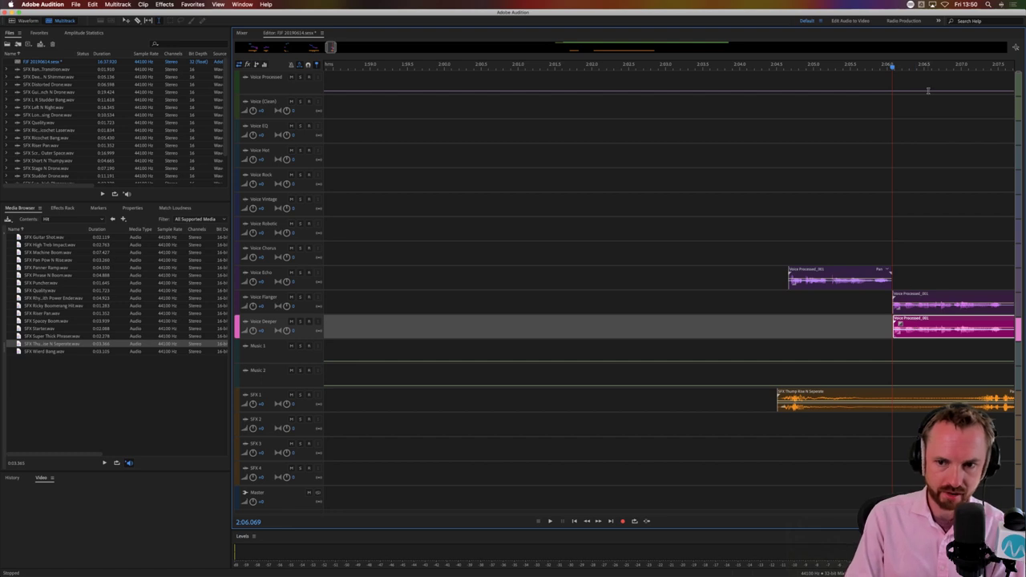
Shape the Voice Deeper phrase's volume envelope with a dip between about 2:06.3 and 2:06.9, and play from about 2:06.1
scroll(919, 68, "up", 6)
scroll(905, 155, "right", 5)
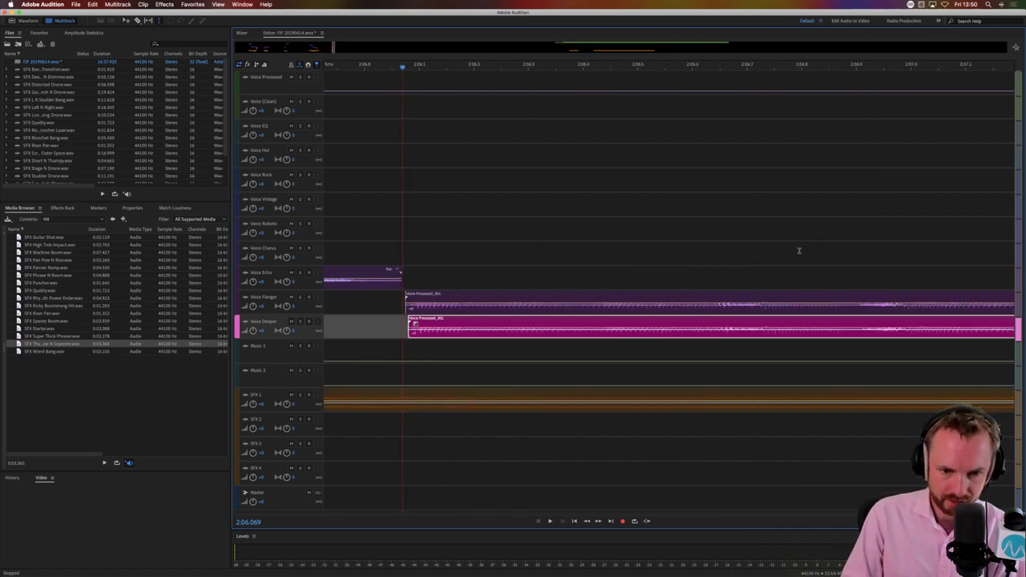
left_click_drag(473, 332, 411, 311)
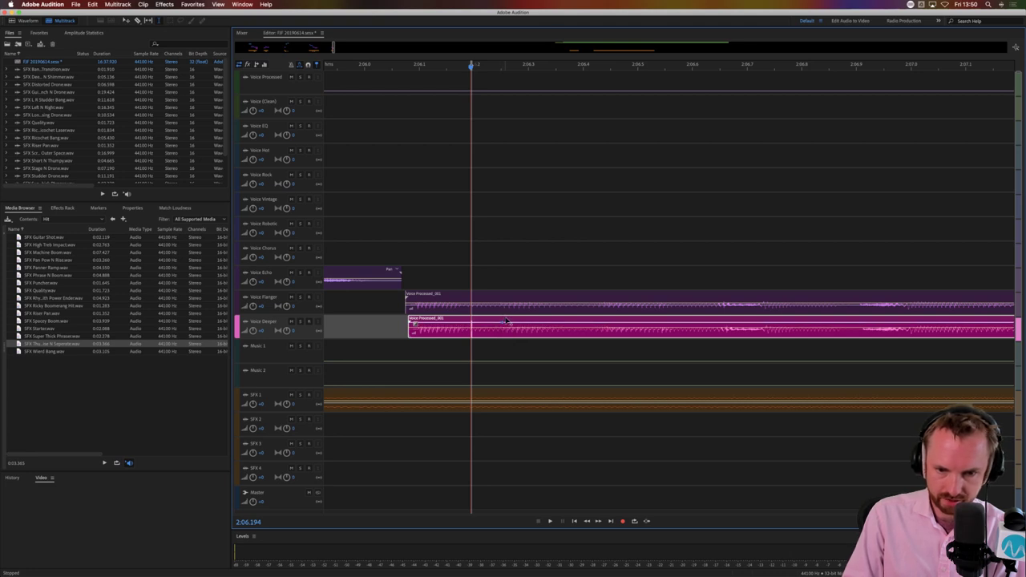
left_click_drag(505, 322, 646, 337)
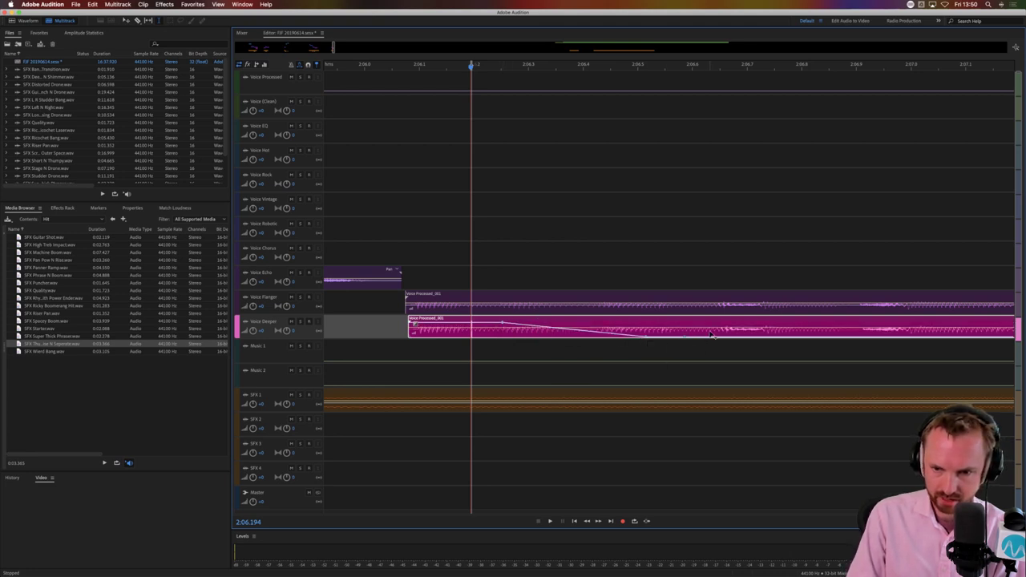
left_click_drag(711, 335, 886, 321)
left_click(405, 319)
key("space")
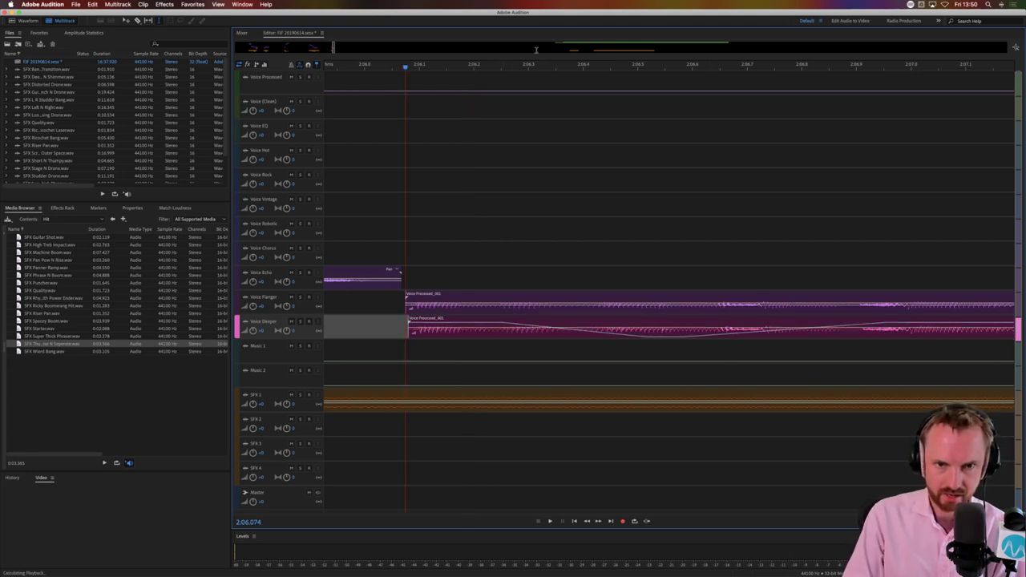
scroll(589, 64, "down", 5)
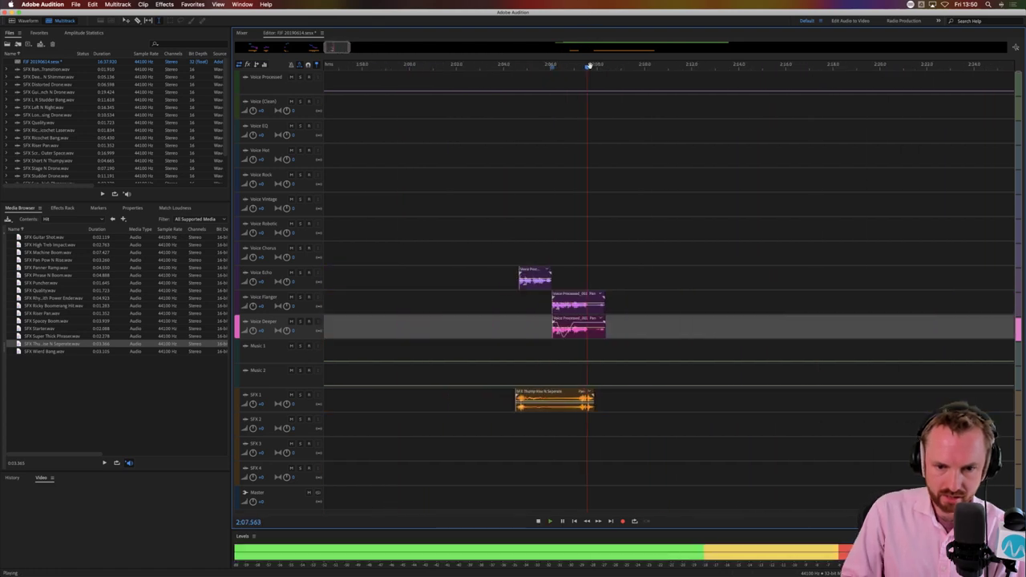
key("space")
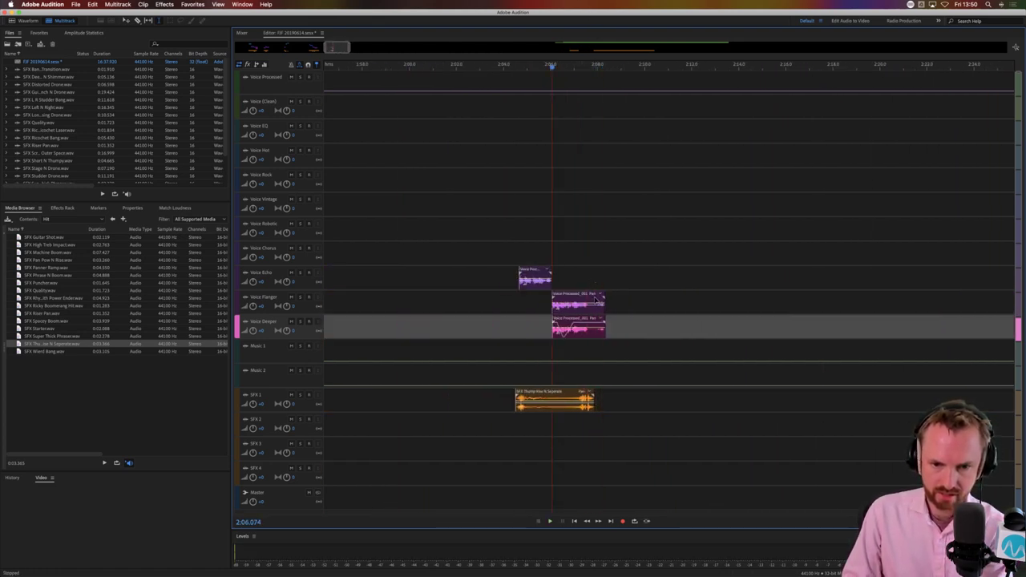
left_click_drag(593, 303, 644, 329)
left_click(616, 406)
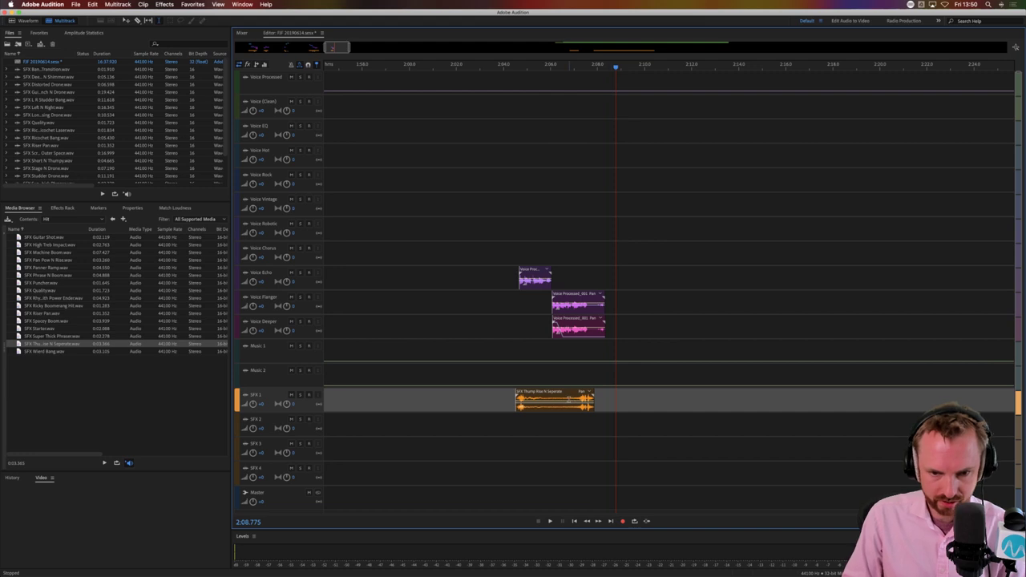
key("super+z")
Trim the ends of the Voice Flanger and Voice Deeper phrases together to about 2:07.7
left_click(596, 331)
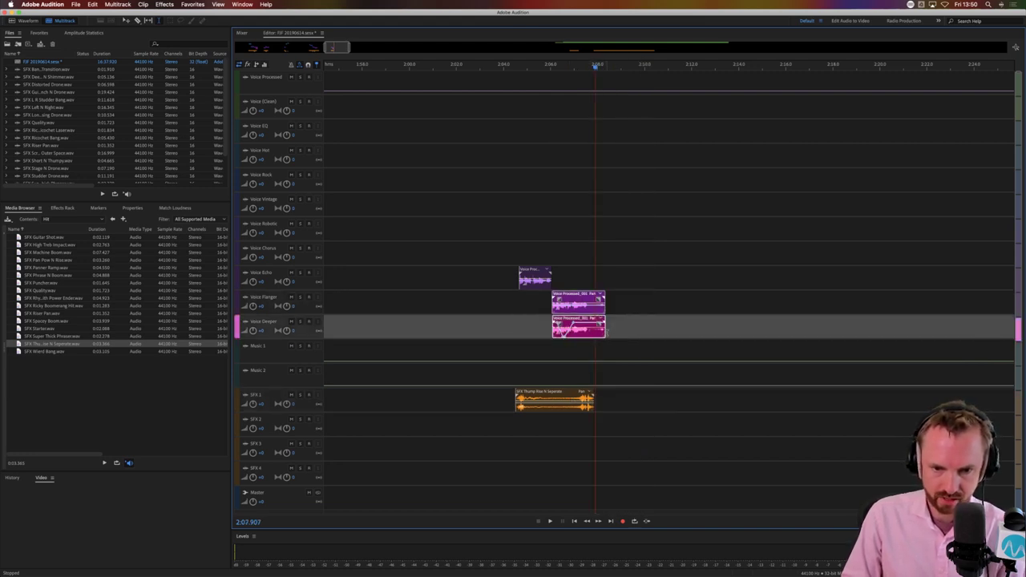
left_click_drag(605, 335, 593, 337)
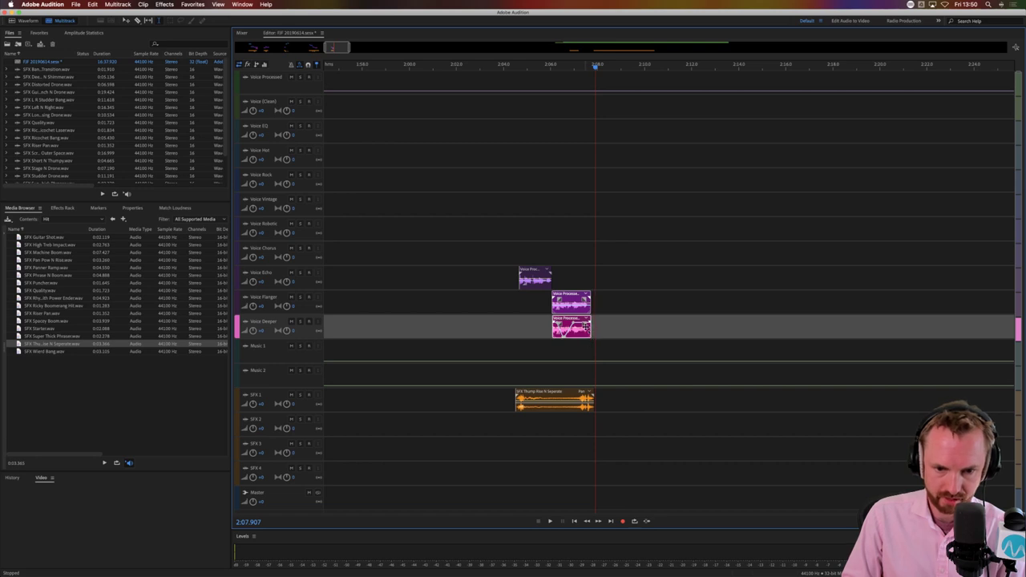
left_click(563, 380)
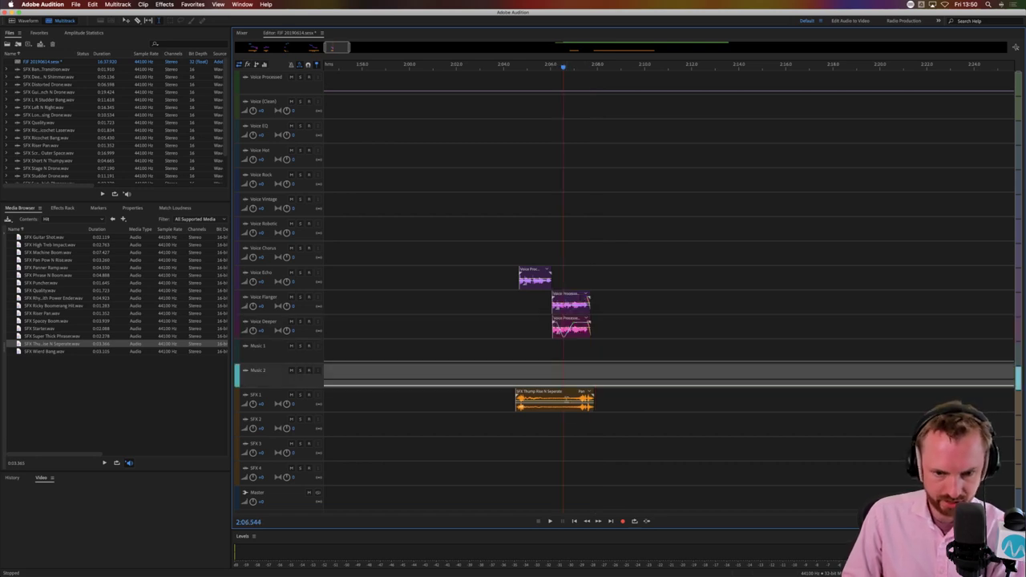
Split SFX Thump Rise N Seperate at about 2:06.7, extend the second part's start over the first as a crossfade, and play it
left_click(566, 401)
key("super+k")
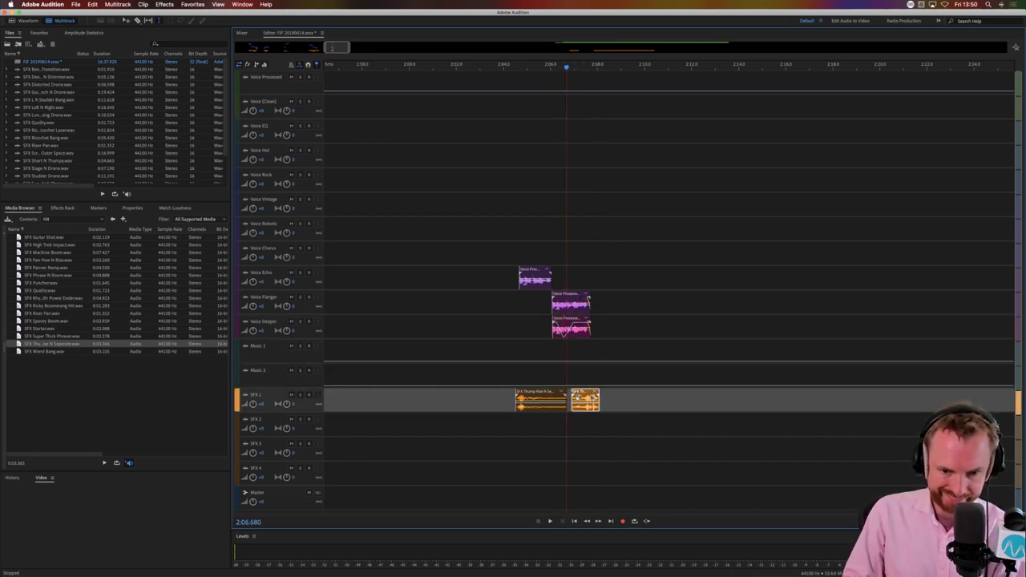
left_click_drag(571, 400, 543, 400)
left_click(565, 369)
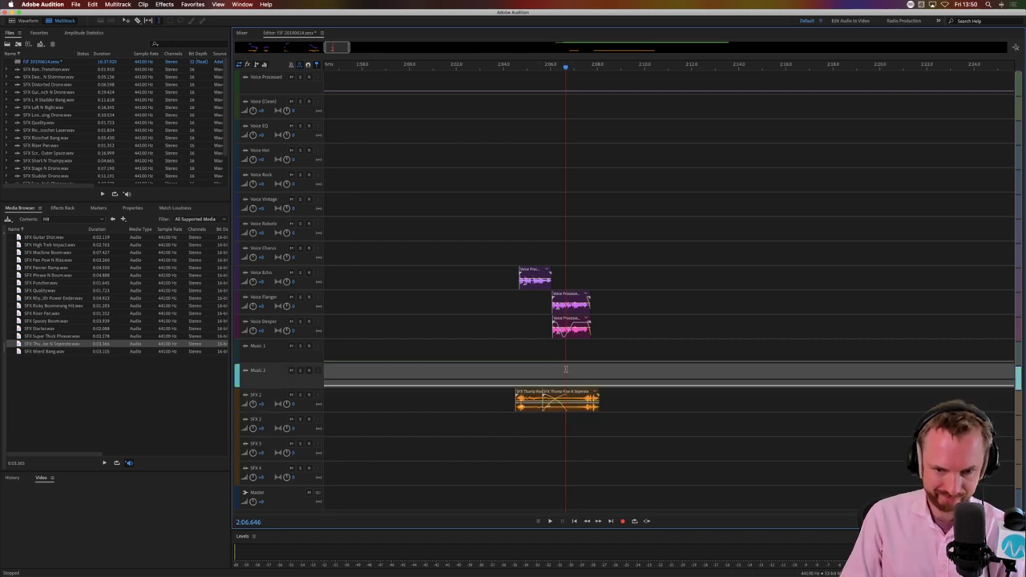
left_click_drag(558, 205, 577, 204)
left_click(572, 205)
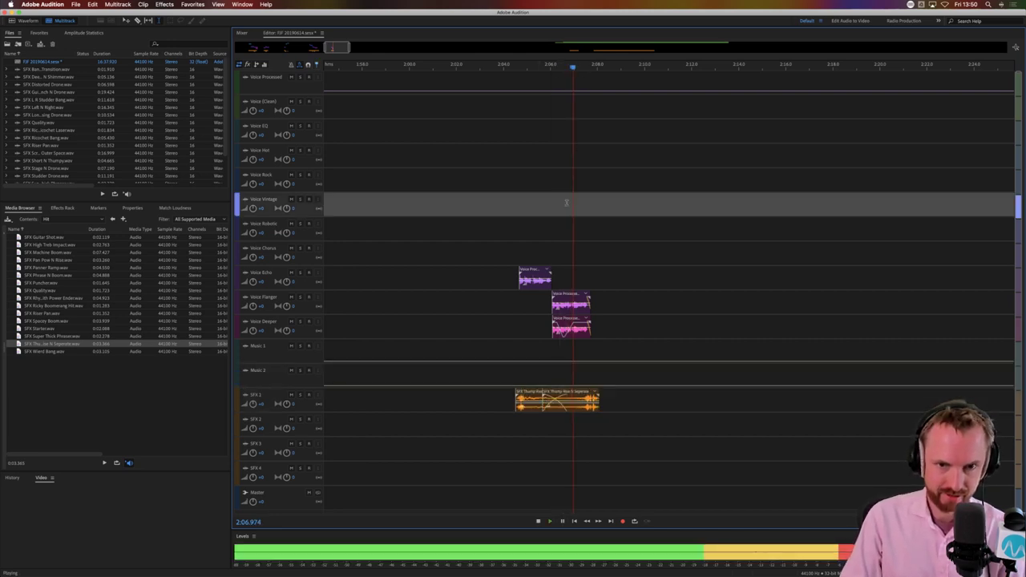
key("space")
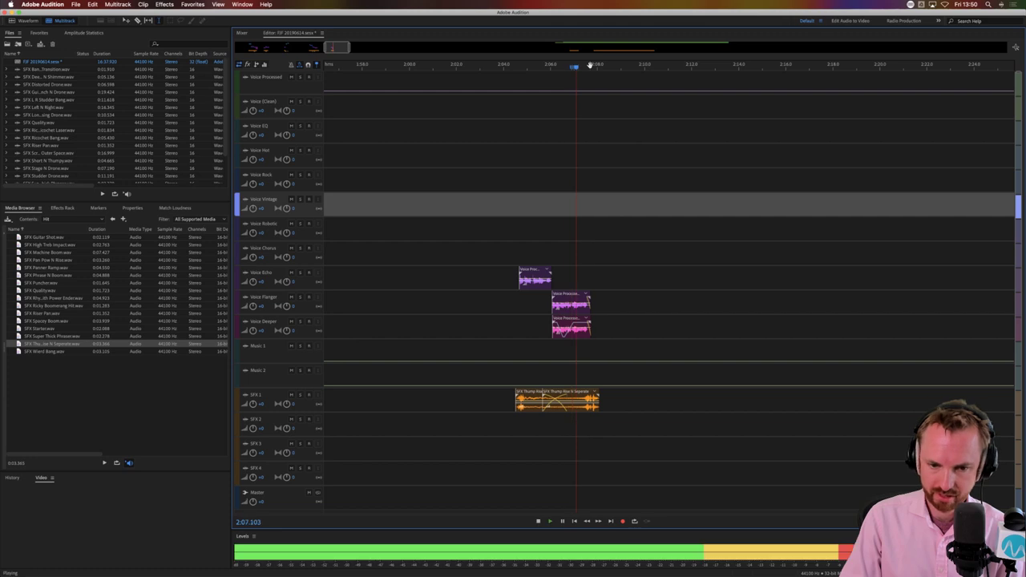
Cut Voice (Clean) between about 7:05.7 and 7:08, and move the phrase before the cut to Voice Echo at about 2:24
scroll(590, 66, "down", 6)
scroll(590, 65, "down", 3)
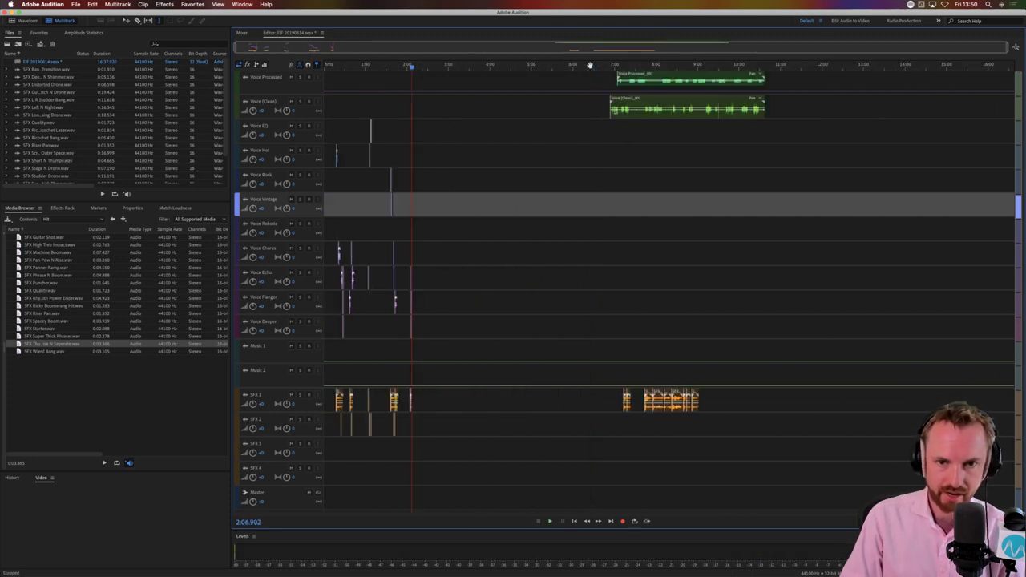
scroll(618, 68, "up", 5)
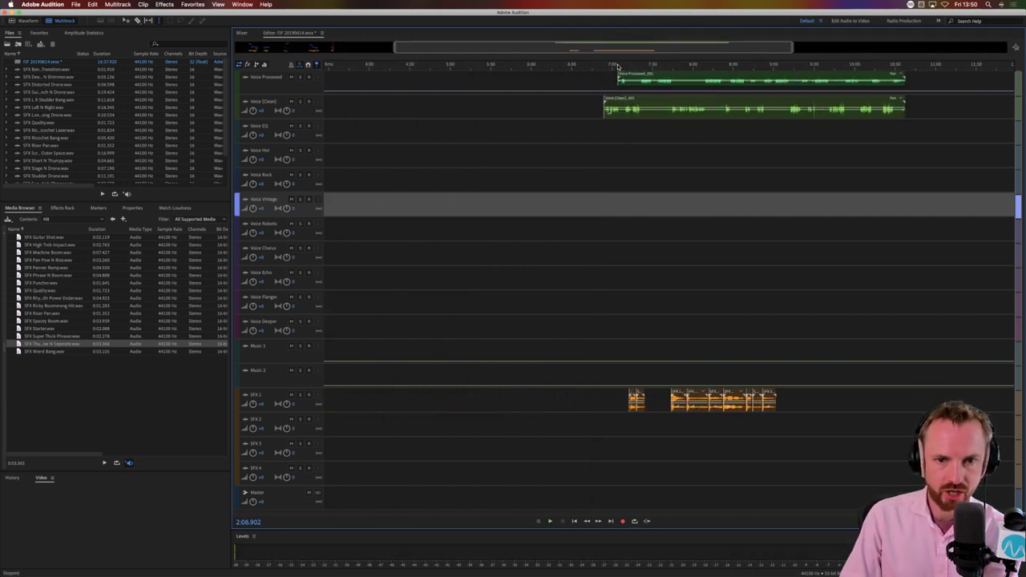
left_click(623, 114)
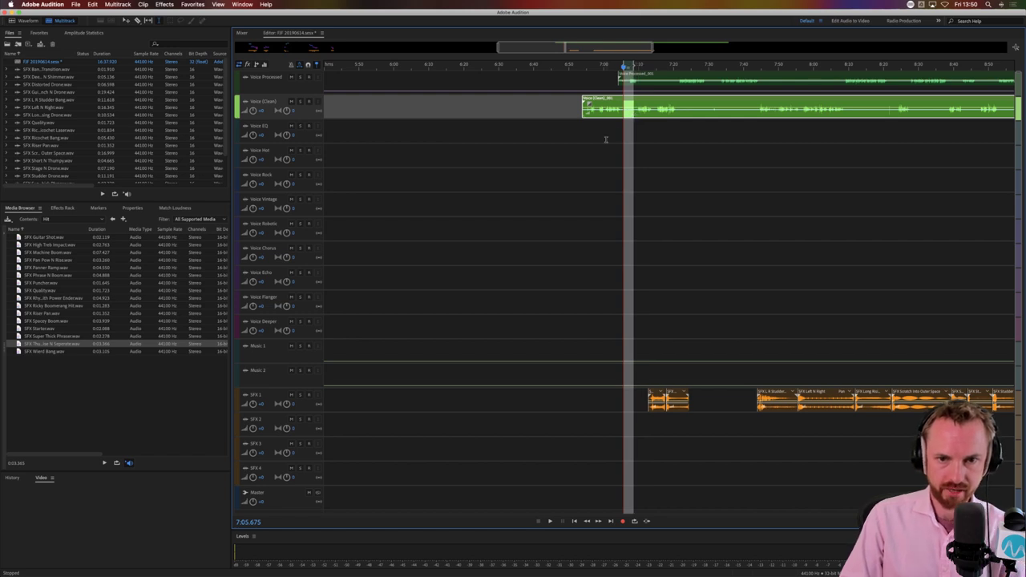
key("Delete")
left_click(614, 147)
left_click_drag(605, 98, 852, 281)
Add SFX Riser Pan to SFX 1 and SFX Panner Ramp to SFX 2, both at about 2:25
left_click(52, 313)
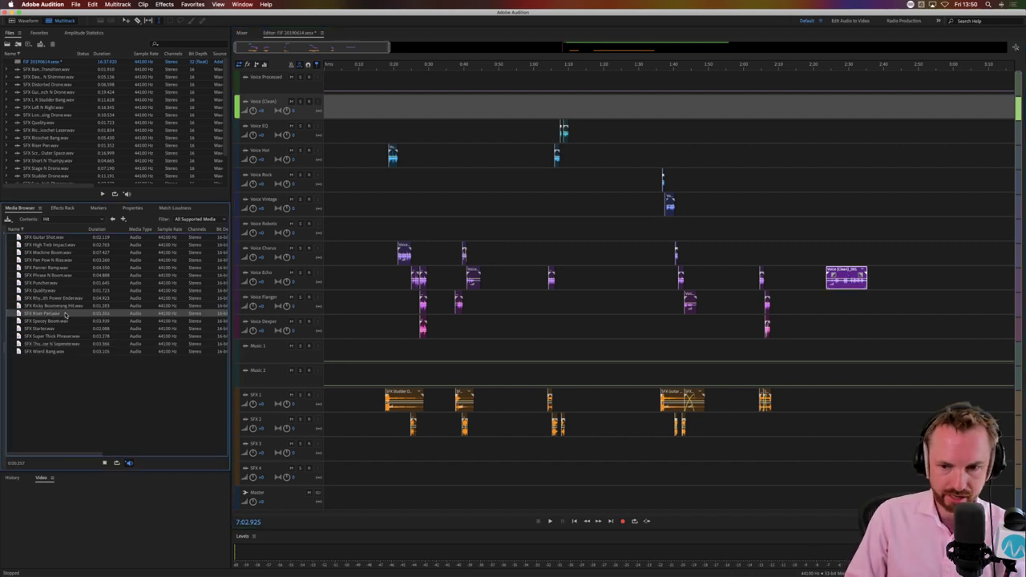
left_click_drag(832, 397, 832, 397)
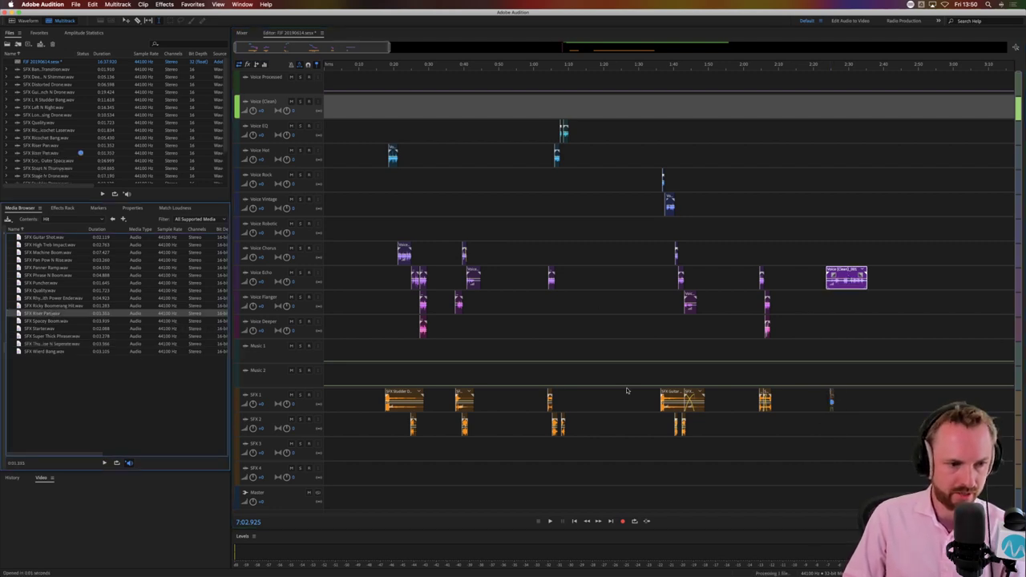
left_click(45, 268)
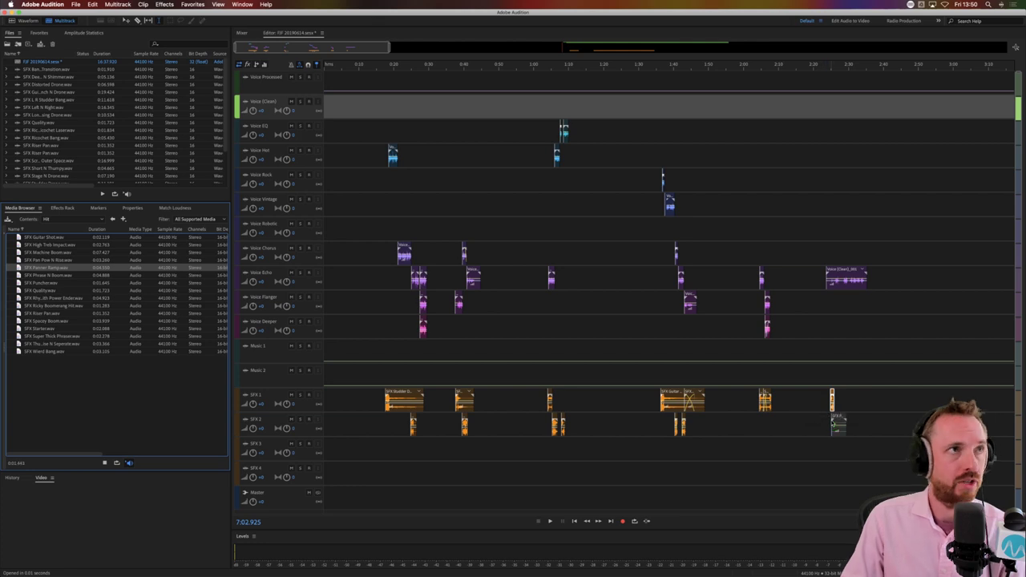
left_click_drag(833, 423, 833, 423)
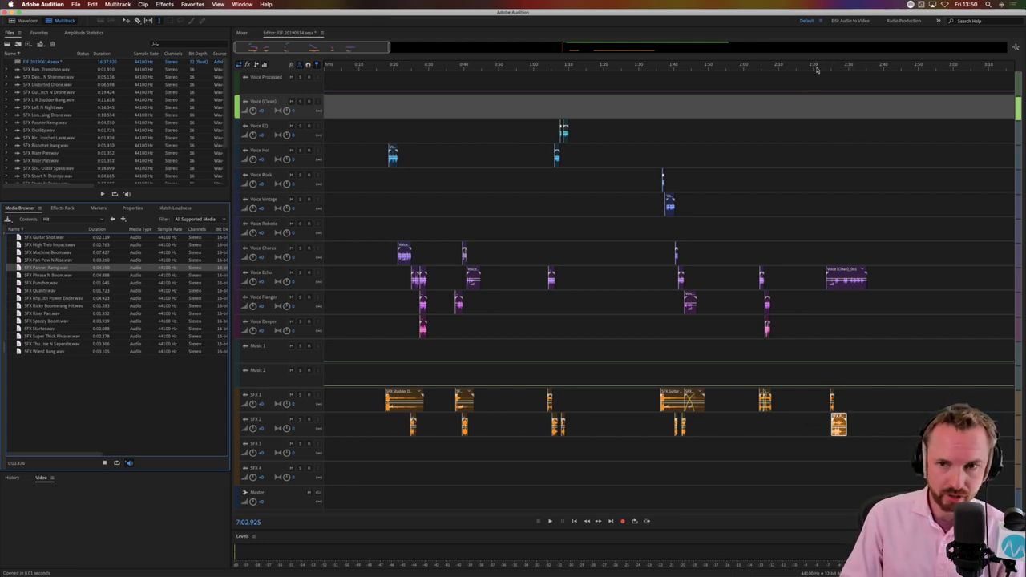
Play the phrases from about 2:27.6 and adjust the Voice Echo phrase's end to about 2:29.7, playing it again to check
scroll(817, 70, "up", 5)
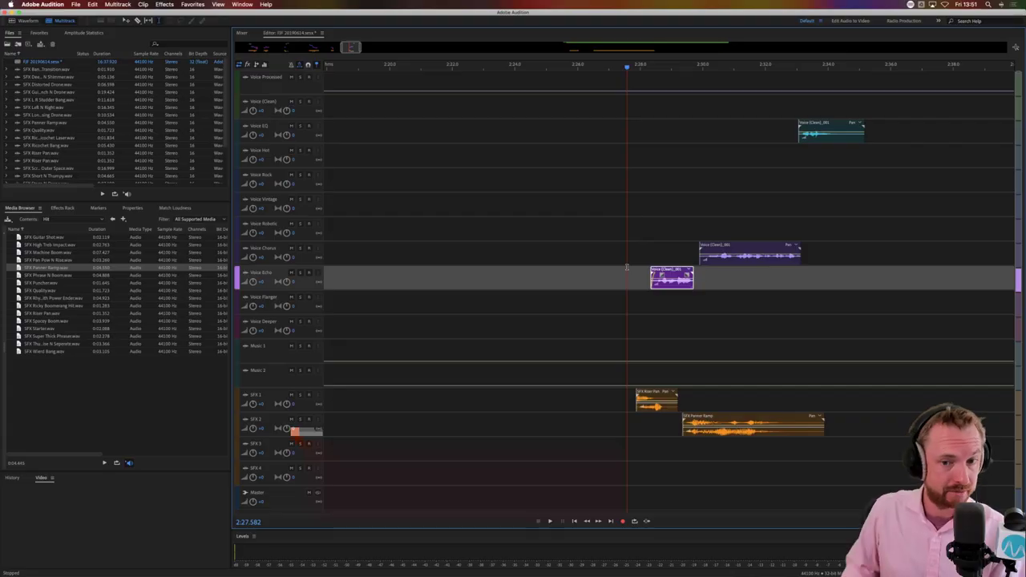
key("space")
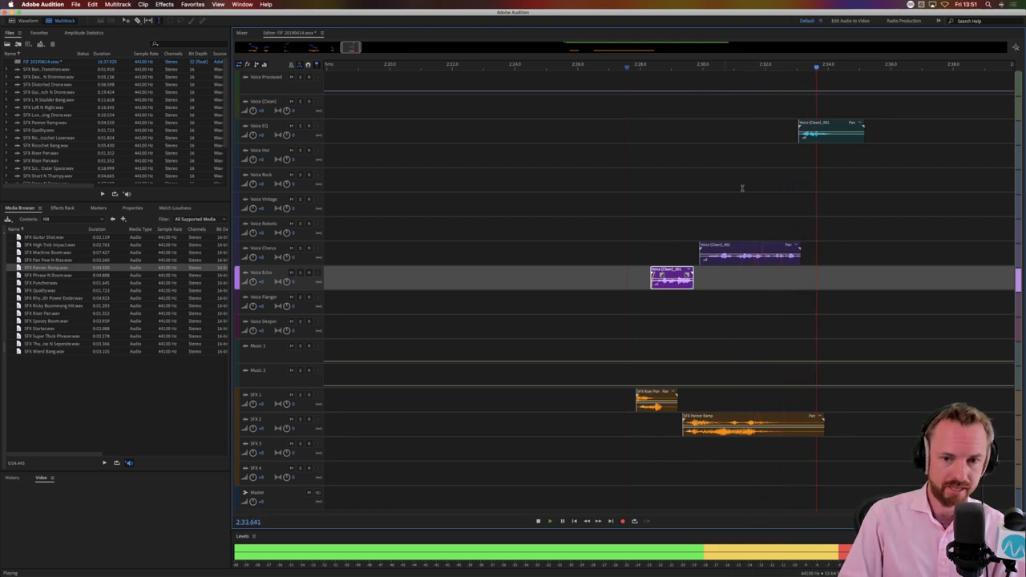
key("space")
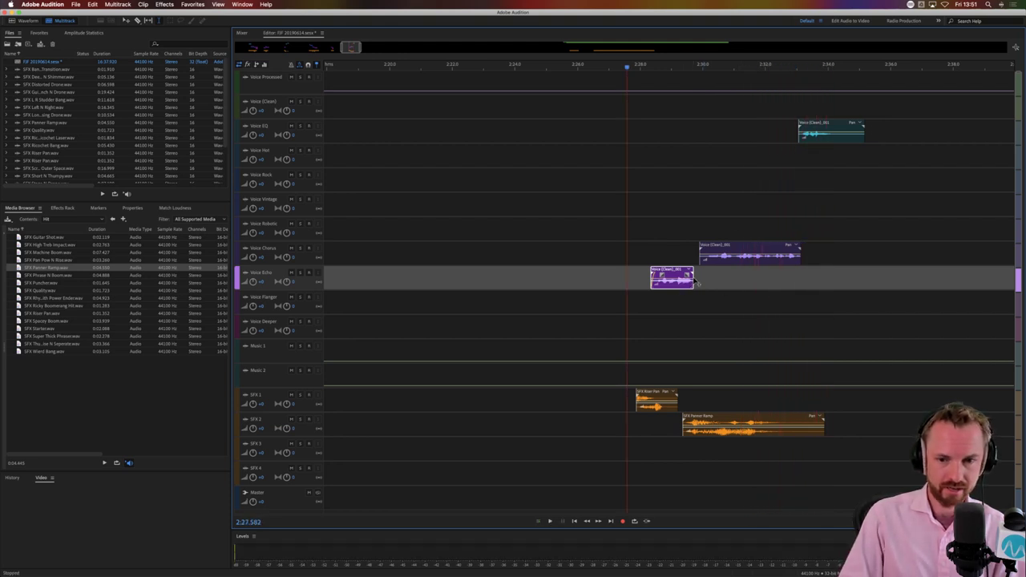
mouse_move(694, 282)
left_mouse_down()
mouse_move(703, 281)
mouse_move(683, 292)
left_mouse_up()
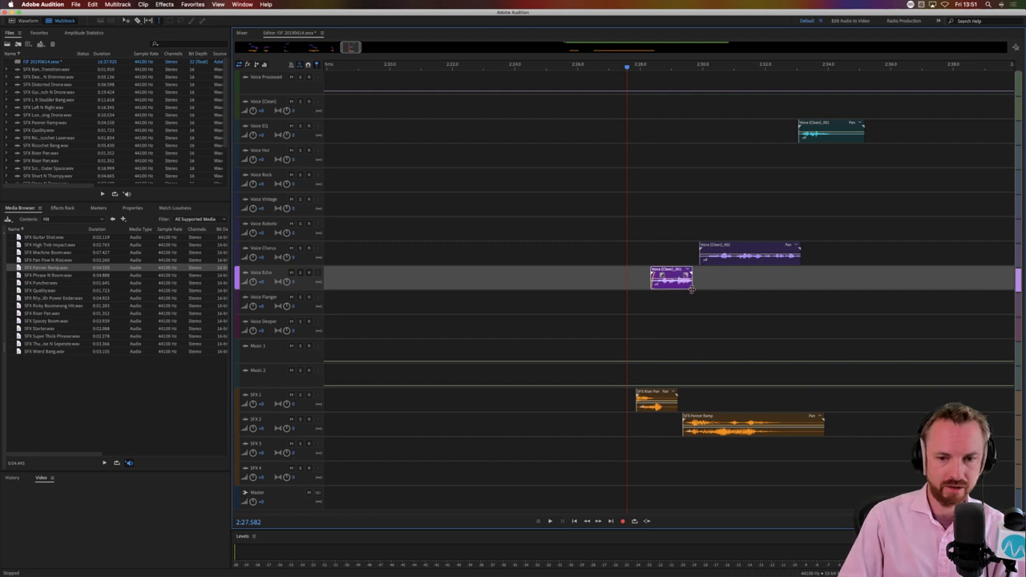
key("space")
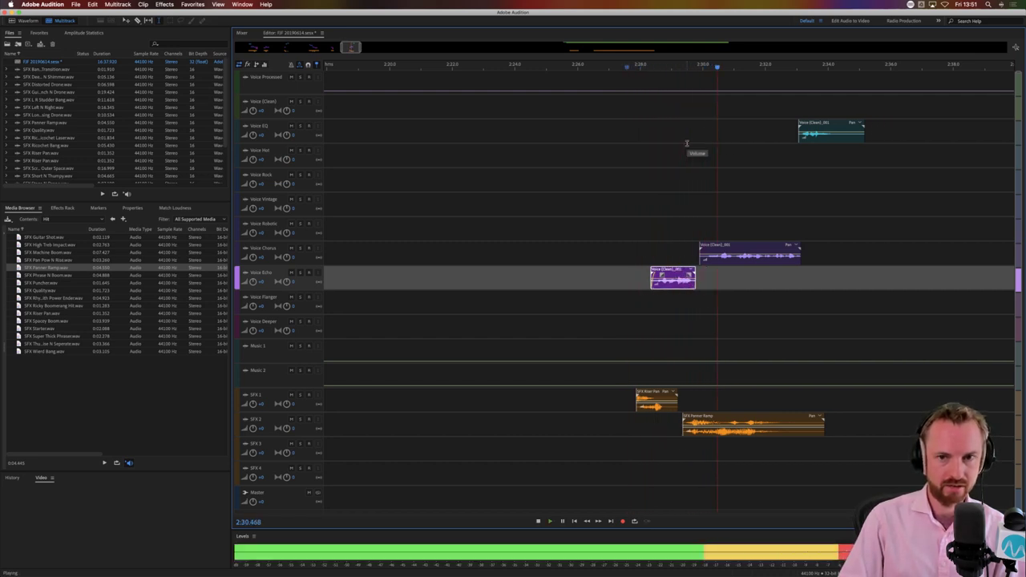
scroll(676, 67, "down", 10)
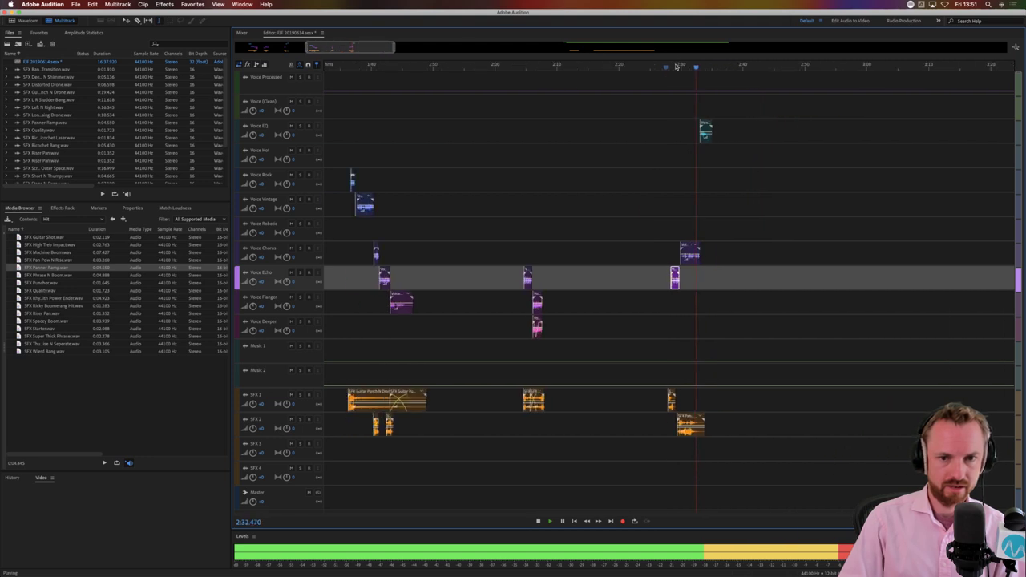
scroll(676, 67, "down", 2)
key("space")
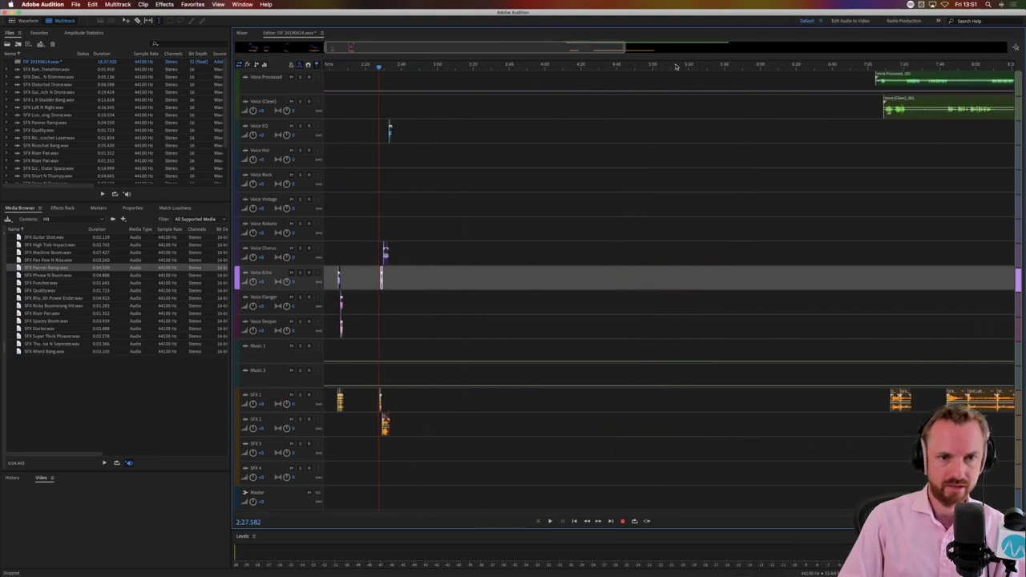
Trim the end of the Voice EQ phrase to about 2:34.1
scroll(371, 68, "up", 10)
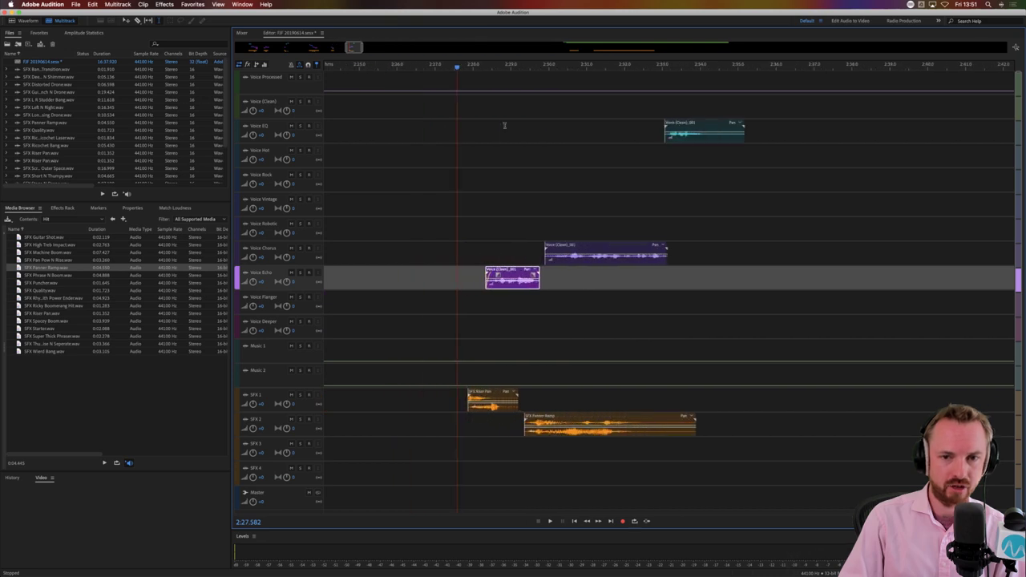
left_click_drag(746, 133, 707, 133)
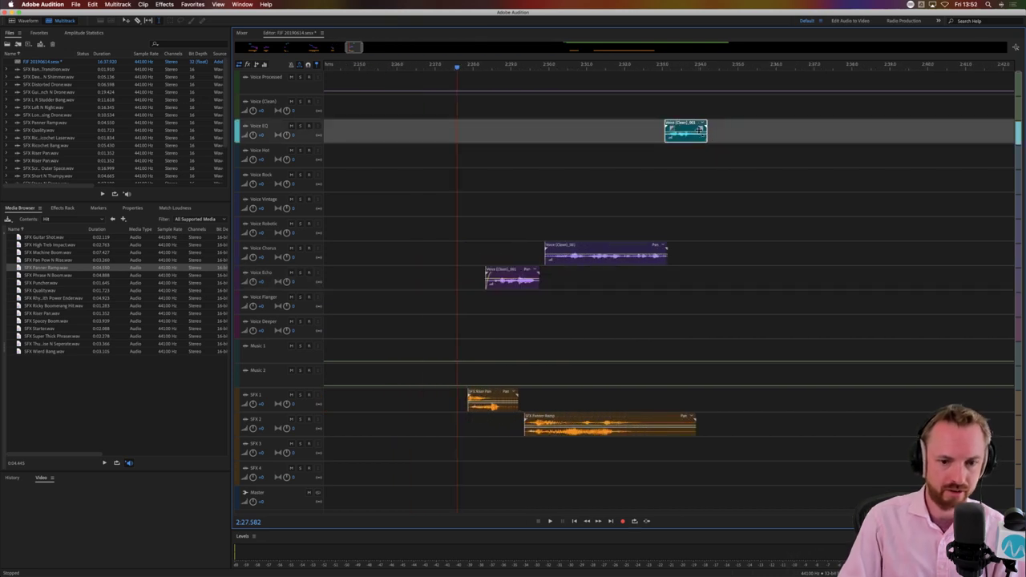
left_click(623, 82)
Play the unused Voice Processed and Voice (Clean) recordings from about 7:07.4
scroll(635, 67, "down", 10)
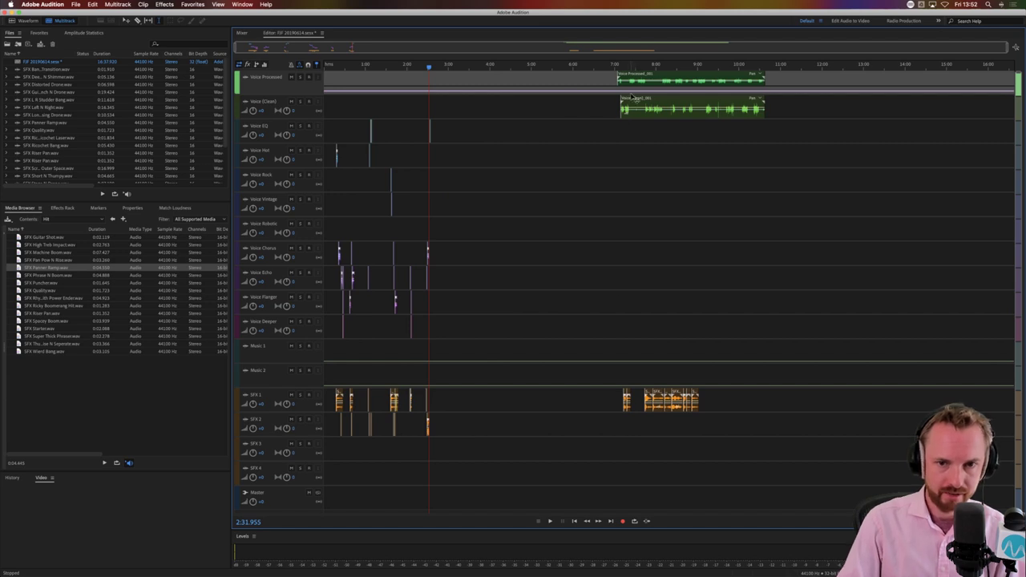
left_click(619, 66)
scroll(621, 66, "up", 8)
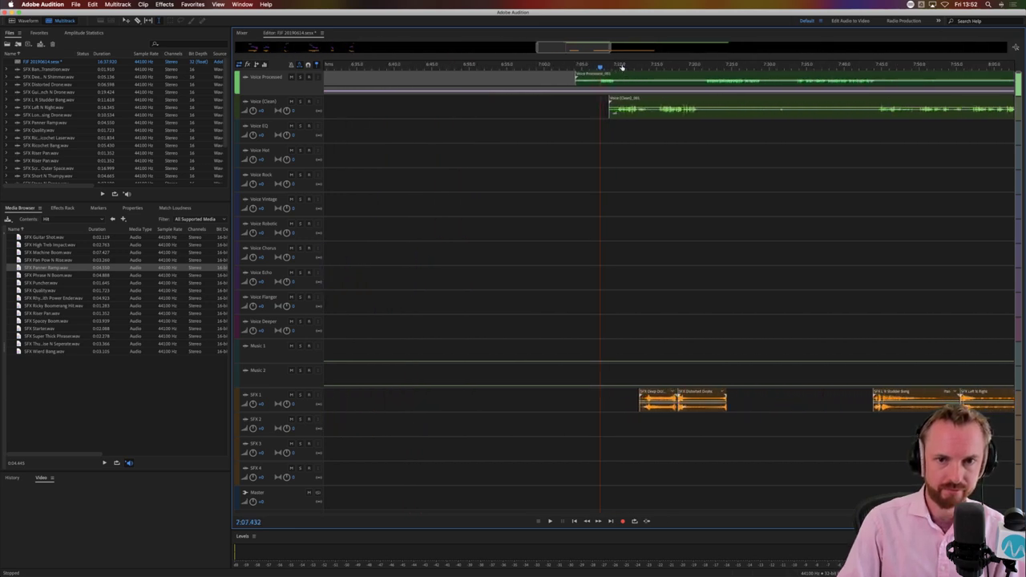
key("space")
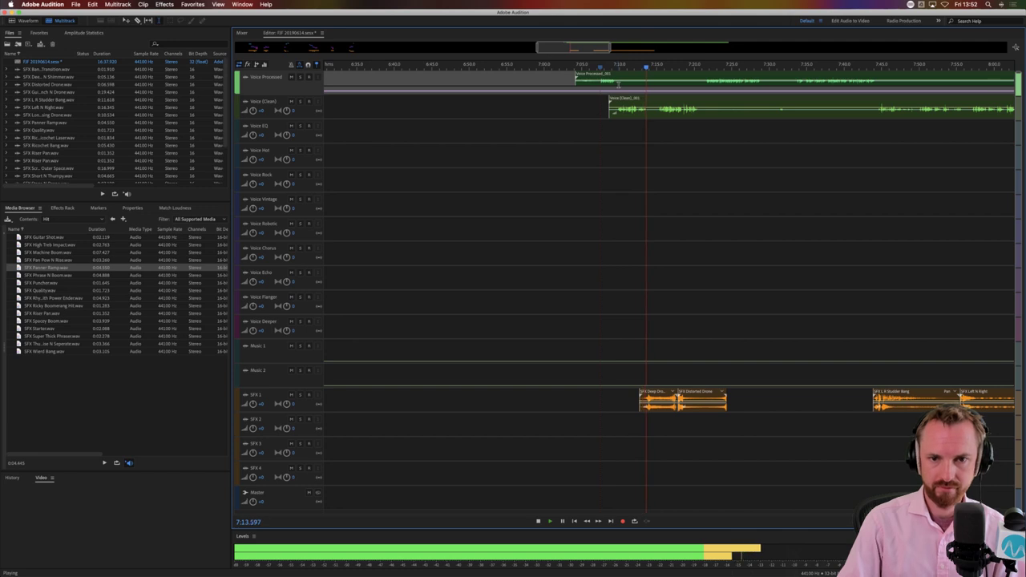
key("space")
Delete Voice Processed between about 7:10 and 7:20.5, and Voice (Clean) between about 7:21.6 and 7:27
left_click(618, 80)
left_click_drag(618, 81, 750, 109)
key("Delete")
key("Delete")
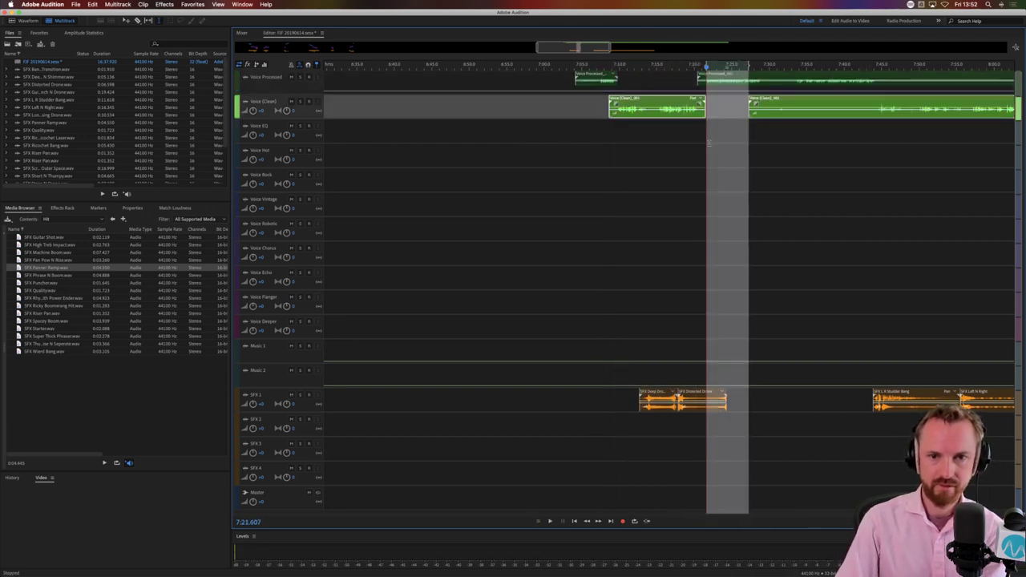
Move the separated Voice Processed and Voice (Clean) phrases together to Voice EQ and Voice Hot, starting at about 3:12
left_click(709, 133)
left_click_drag(665, 111, 423, 64)
scroll(422, 64, "down", 5)
scroll(422, 64, "left", 5)
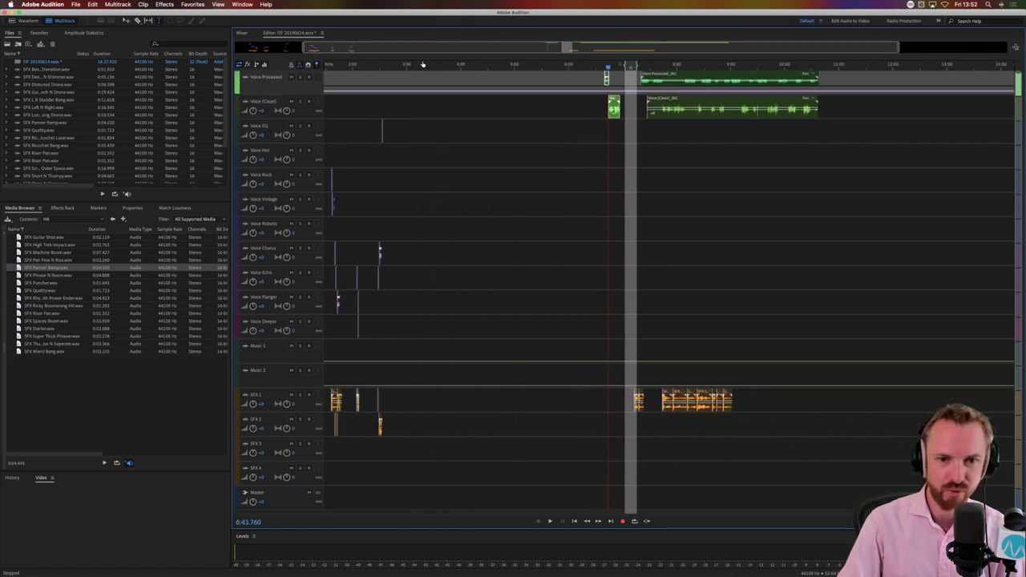
scroll(423, 64, "down", 1)
left_click_drag(623, 97, 447, 154)
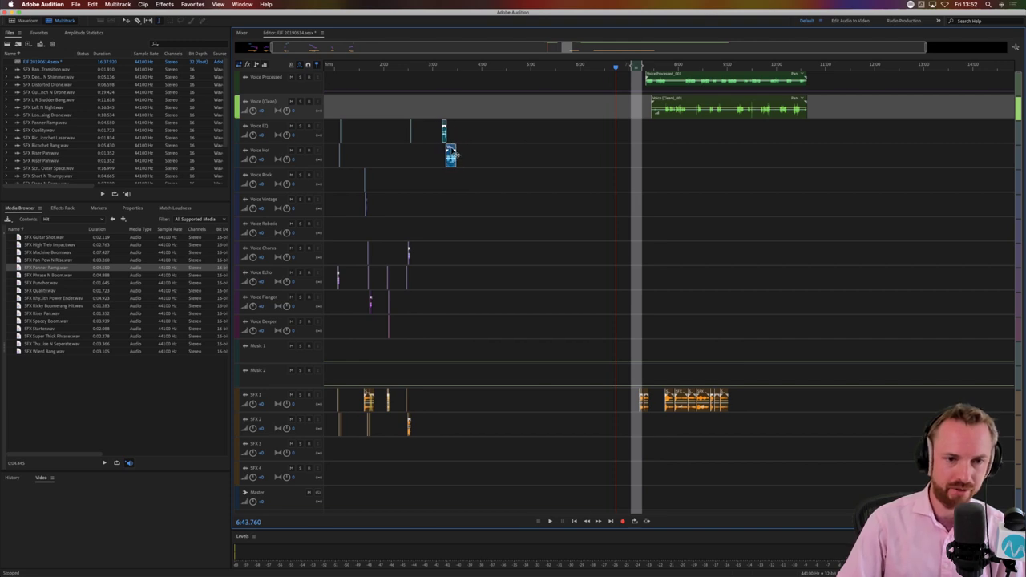
left_click(439, 155)
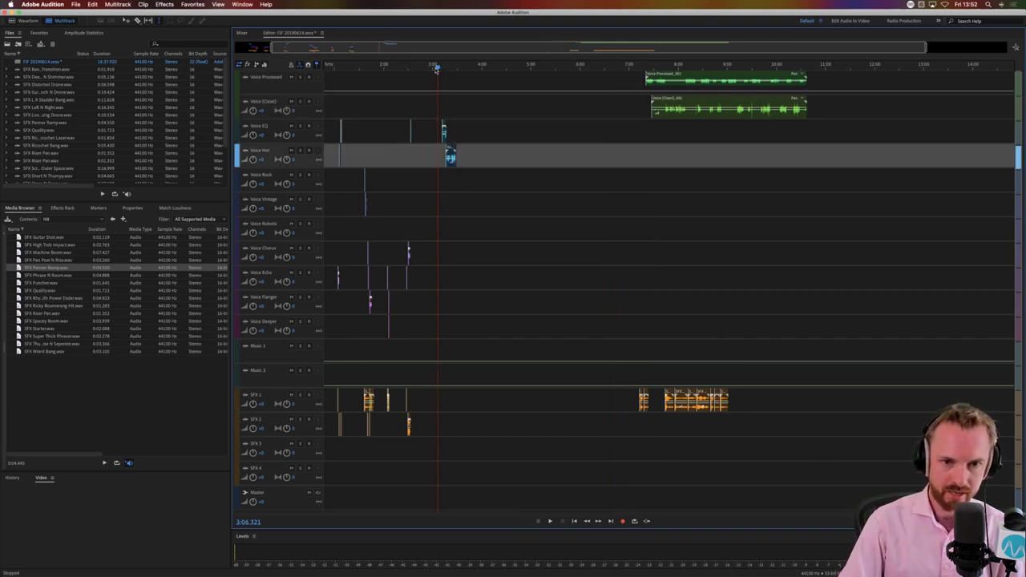
Move both phrases down to Voice Rock and Voice Vintage, starting at about 3:03
scroll(436, 69, "up", 5)
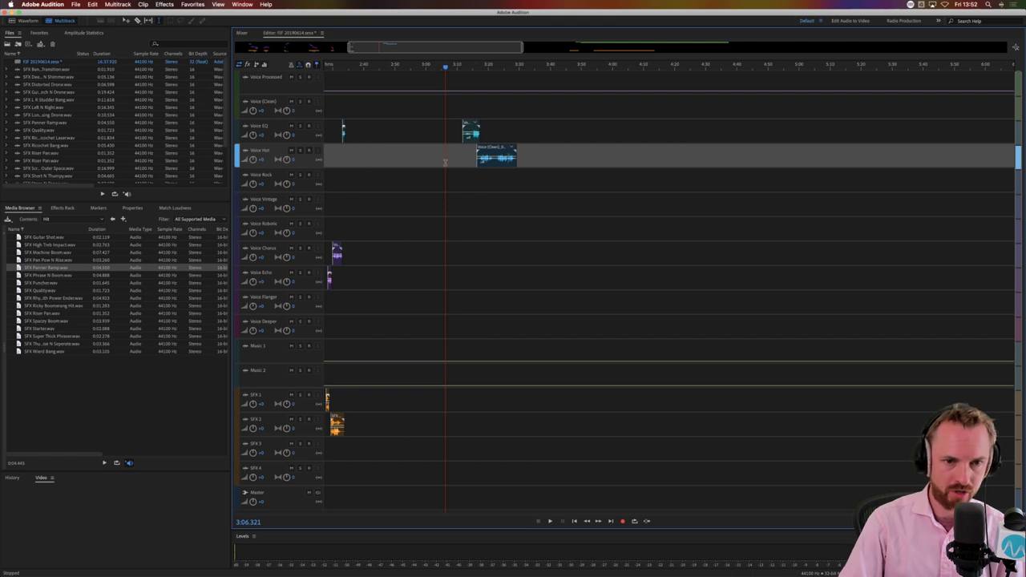
left_click_drag(465, 128, 462, 200)
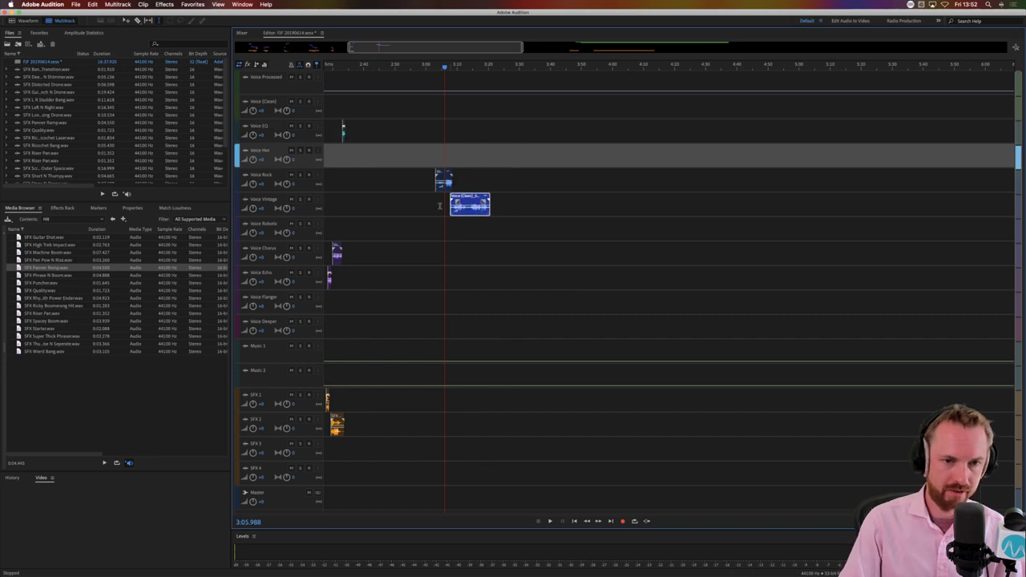
left_click(440, 206)
scroll(445, 66, "up", 5)
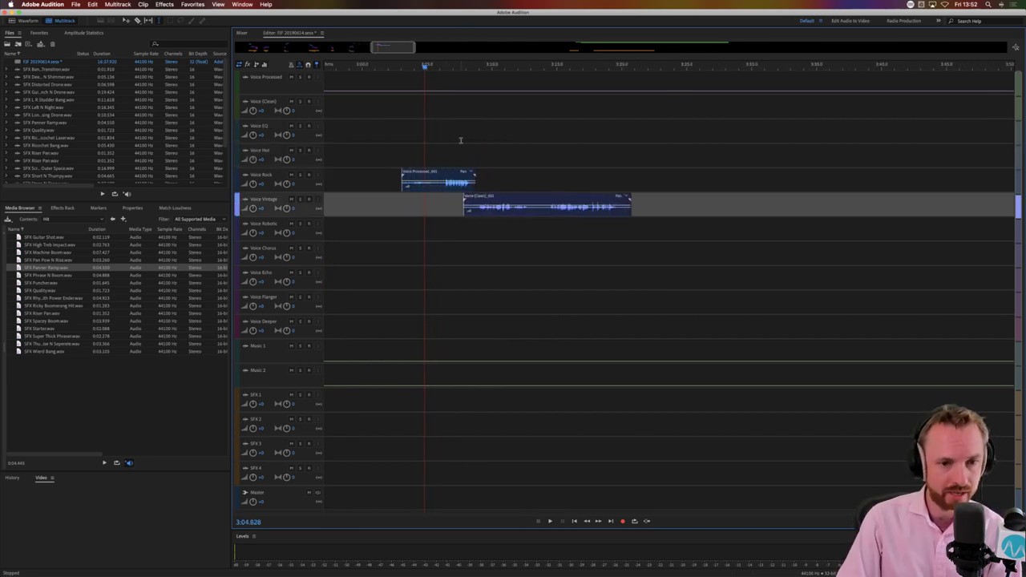
Remove the part of the Voice Rock phrase before about 3:06.1
left_click_drag(440, 187, 609, 184)
key("Delete")
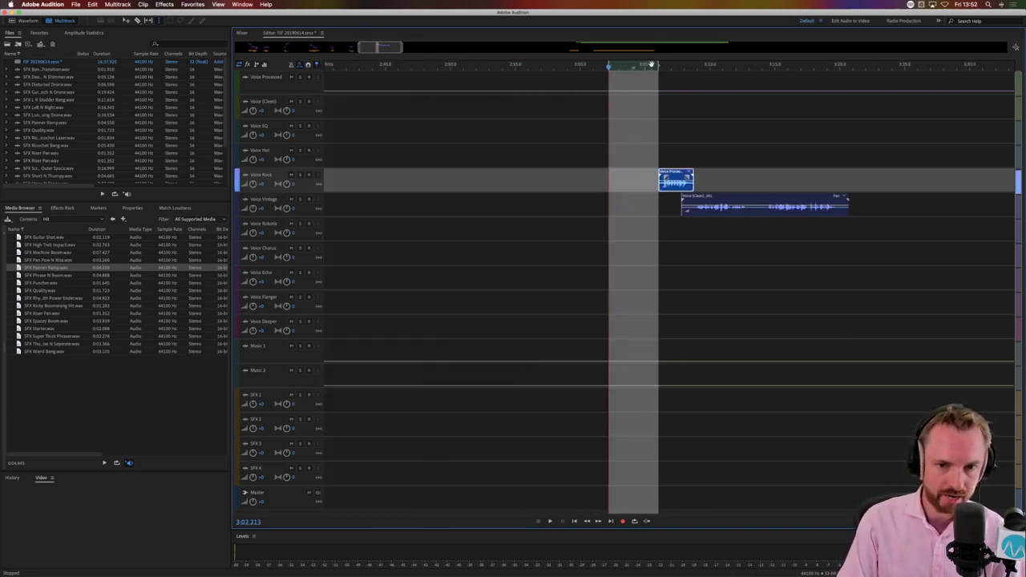
scroll(652, 65, "down", 5)
scroll(652, 64, "up", 3)
scroll(643, 71, "up", 2)
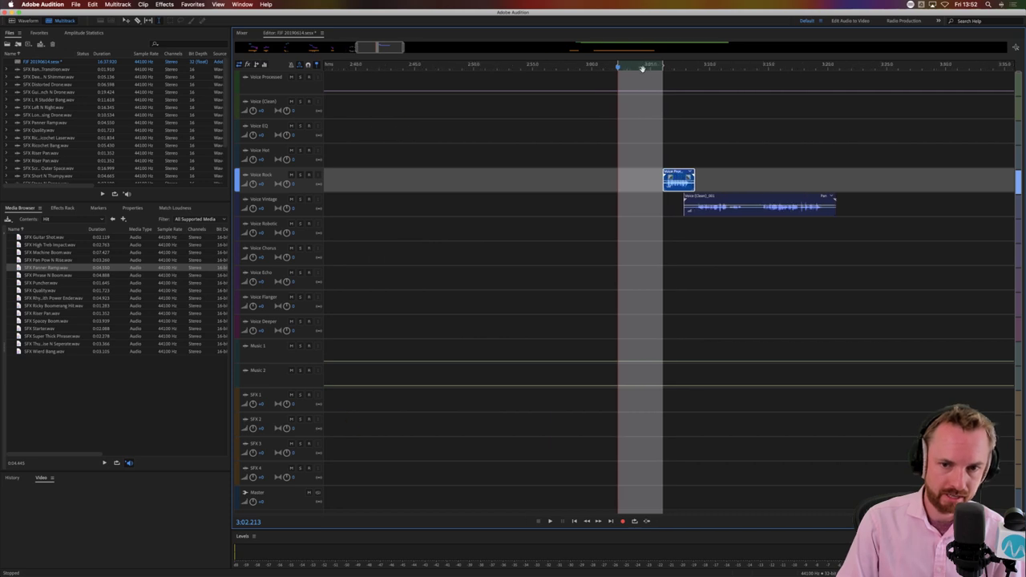
Move the Voice Rock phrase earlier to about 2:49.4 and the Voice Vintage phrase to about 2:58
left_click(631, 179)
left_click_drag(673, 175, 510, 175)
left_click_drag(689, 197, 606, 203)
Place SFX Quality on SFX 2 at about 2:48.8 and move the Voice Rock phrase down to Voice Vintage
left_click_drag(70, 293, 495, 422)
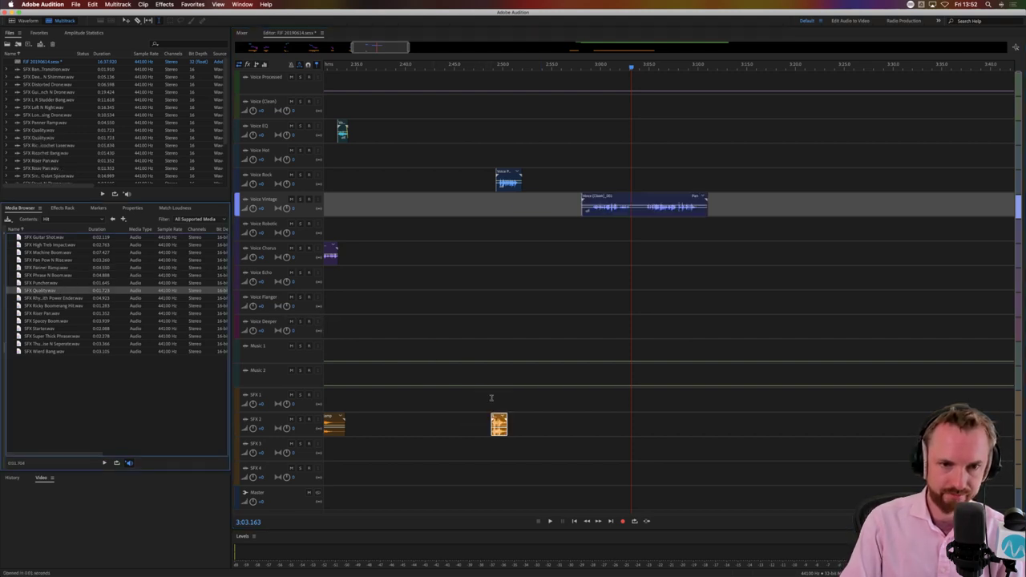
key("space")
scroll(509, 136, "up", 5)
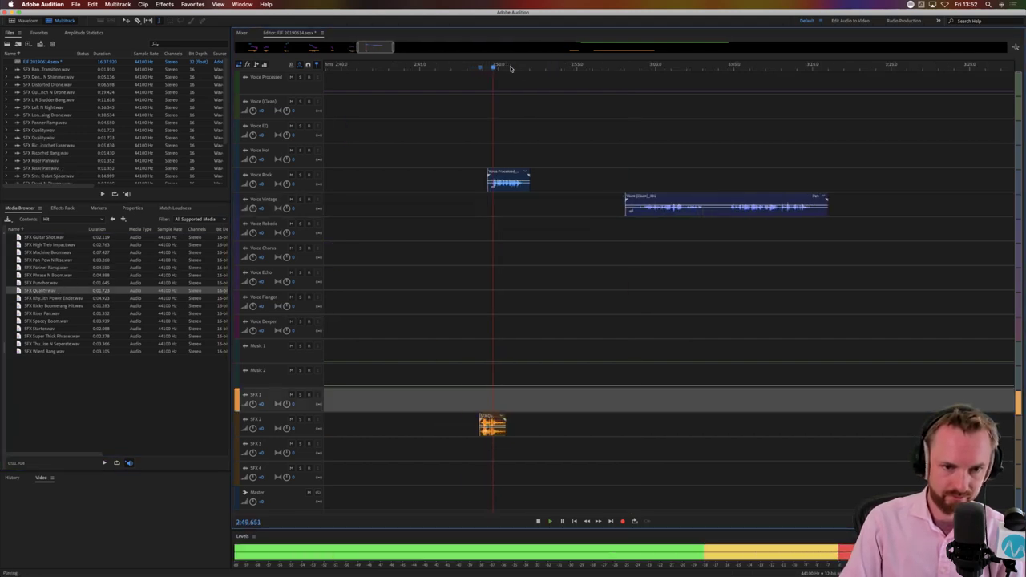
left_click_drag(492, 169, 496, 199)
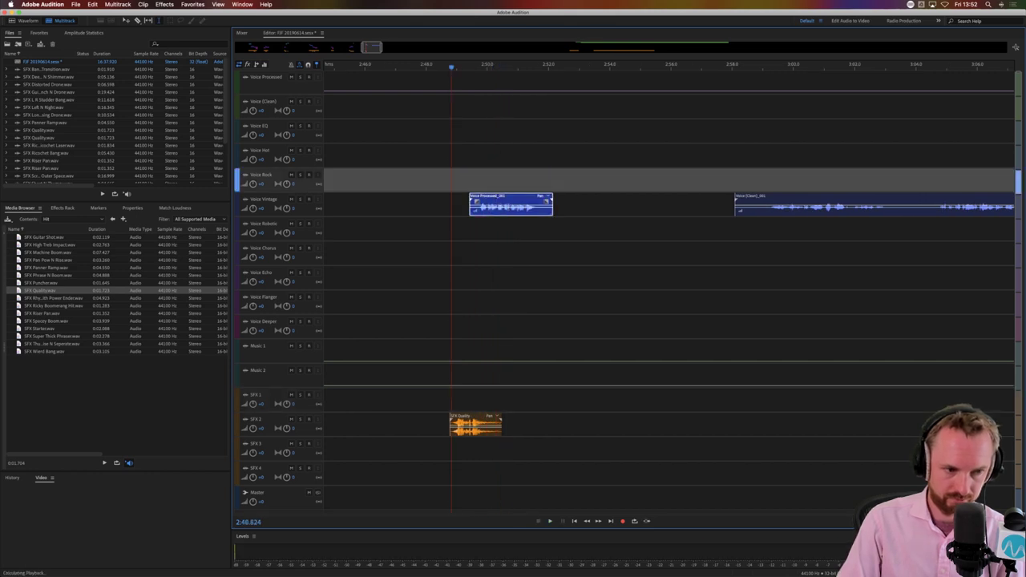
Place SFX Rhythmic With Power Ender on SFX 2 at about 2:58 and move the later Voice Vintage phrase to Voice Echo
left_click_drag(57, 299, 742, 261)
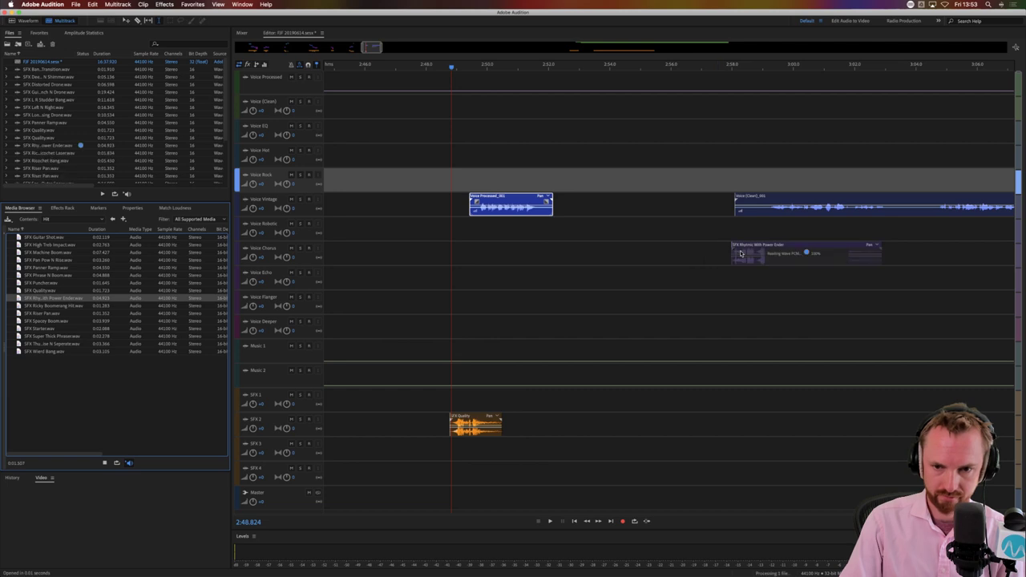
left_click_drag(777, 213, 768, 423)
left_click(749, 230)
key("space")
key("space")
left_click(738, 394)
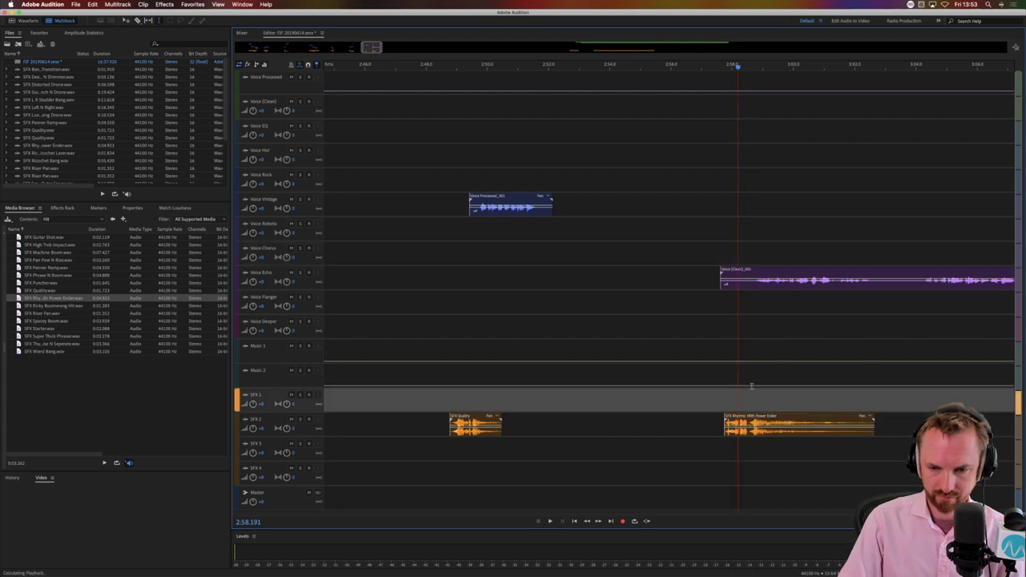
key("space")
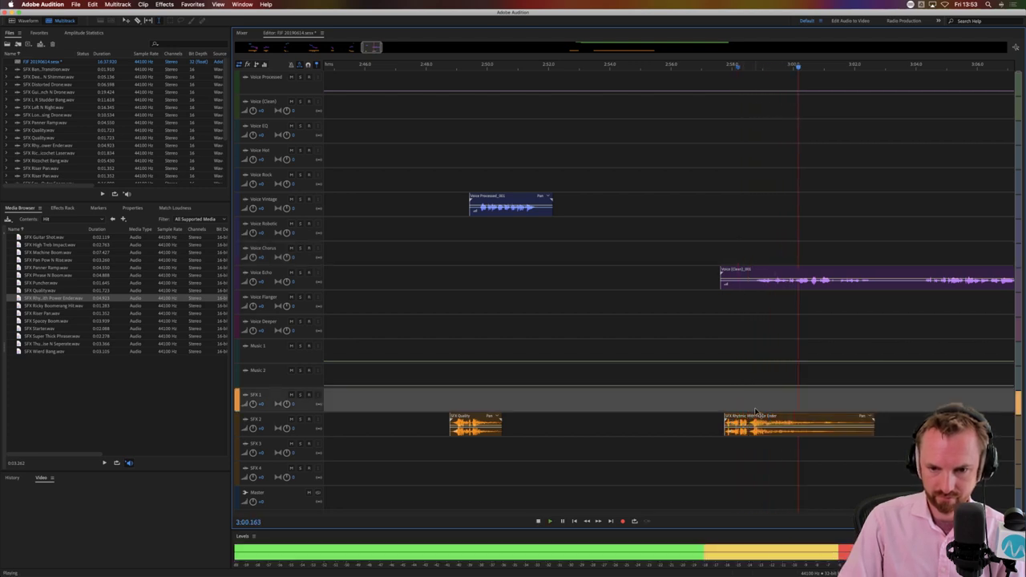
left_click_drag(755, 411, 762, 414)
key("space")
key("space")
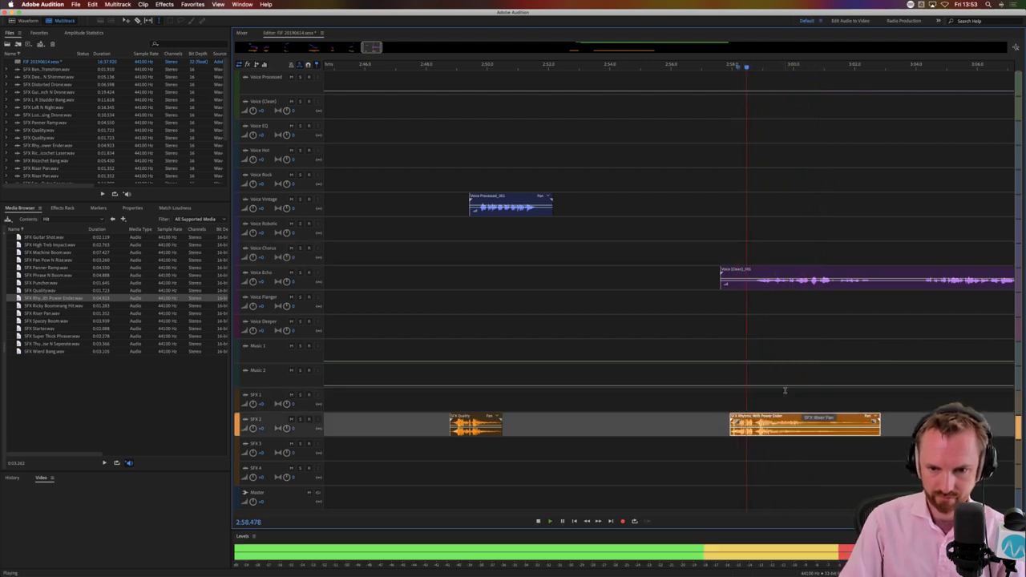
Remove the part of the Voice Echo phrase before about 2:58.8 and split the phrase at about 3:01.3
left_click_drag(755, 283, 685, 286)
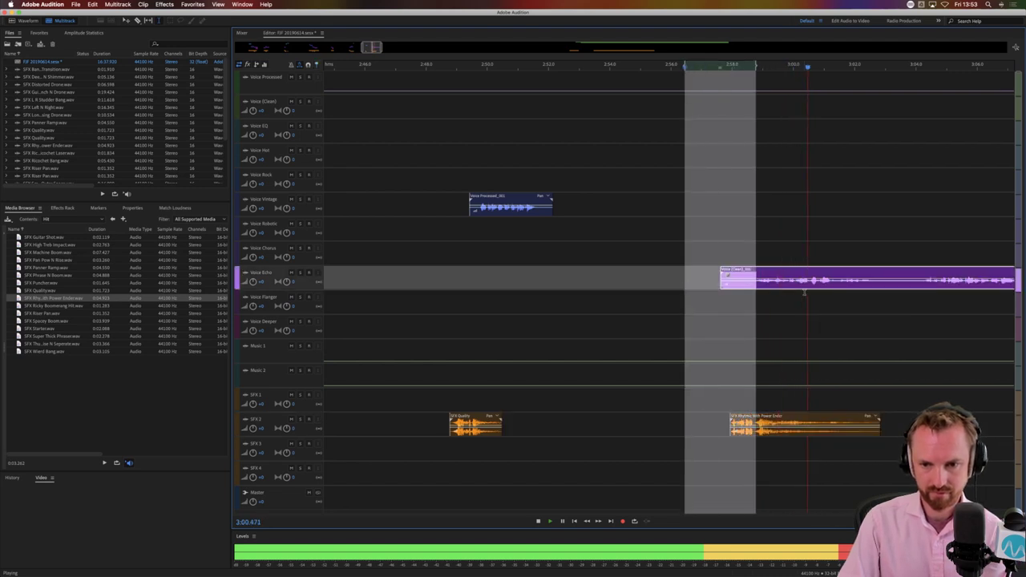
key("Delete")
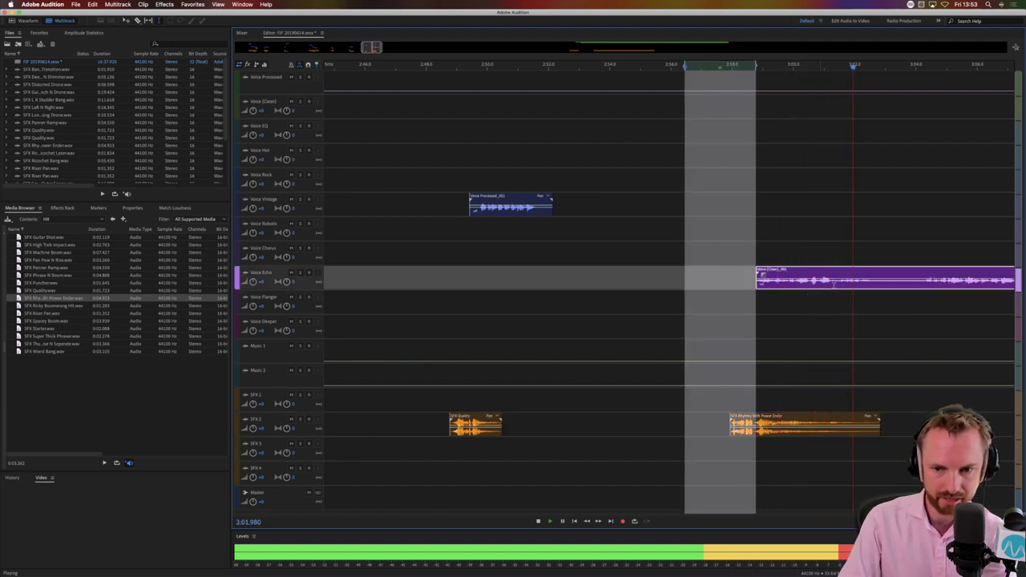
key("space")
left_click(835, 284)
key("super+k")
left_click(883, 281)
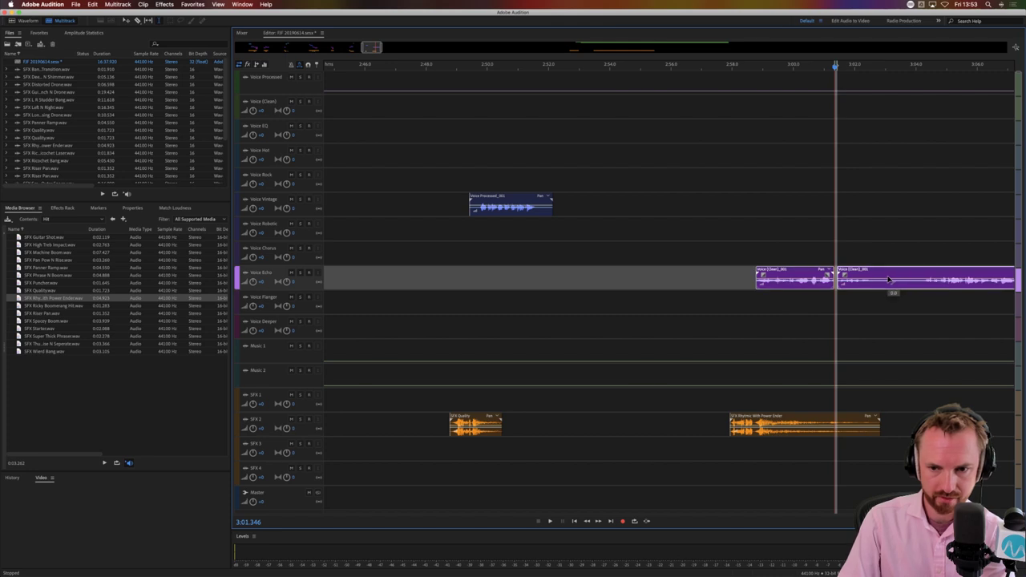
Delete Voice Echo between about 3:02.7 and 3:04.1, and move the short middle piece up to Voice Chorus
left_click_drag(878, 287, 921, 288)
key("Delete")
left_click(861, 309)
left_click_drag(859, 270, 853, 249)
left_click(810, 261)
key("space")
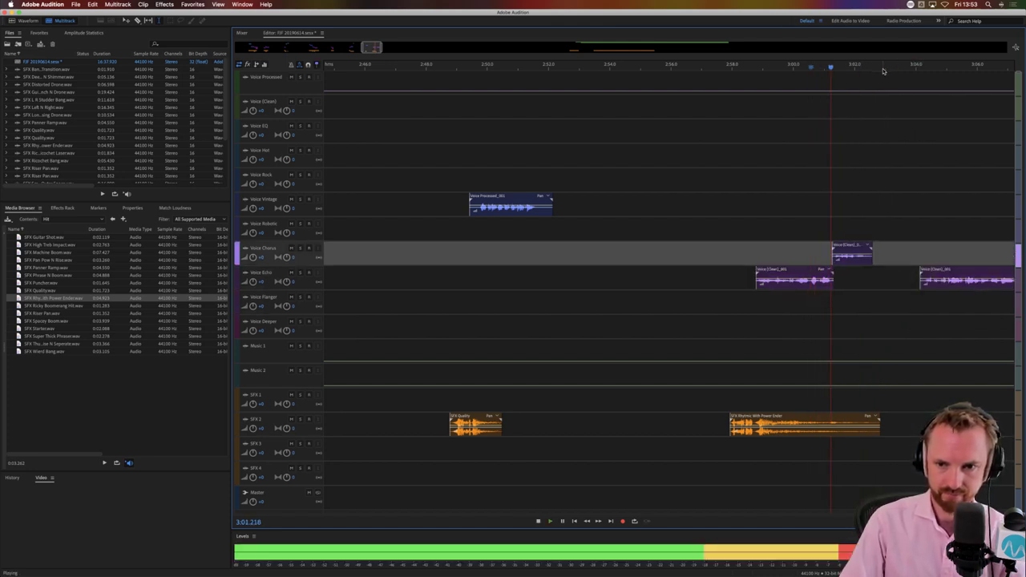
Move the last Voice Echo phrase up to Voice Chorus, starting at about 3:12.6
scroll(883, 71, "down", 5)
scroll(885, 70, "right", 5)
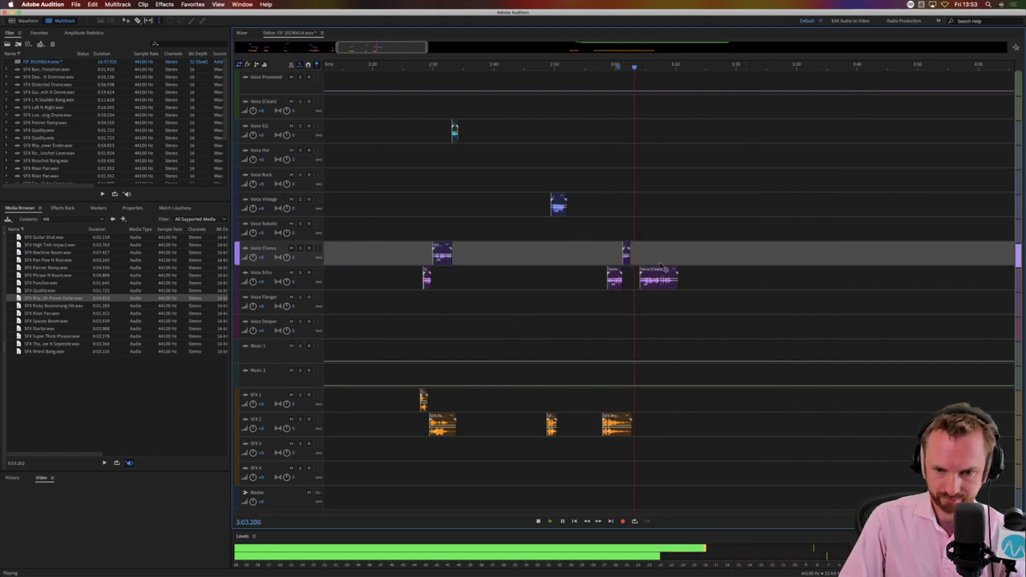
key("space")
left_click_drag(656, 268, 707, 243)
left_click(687, 279)
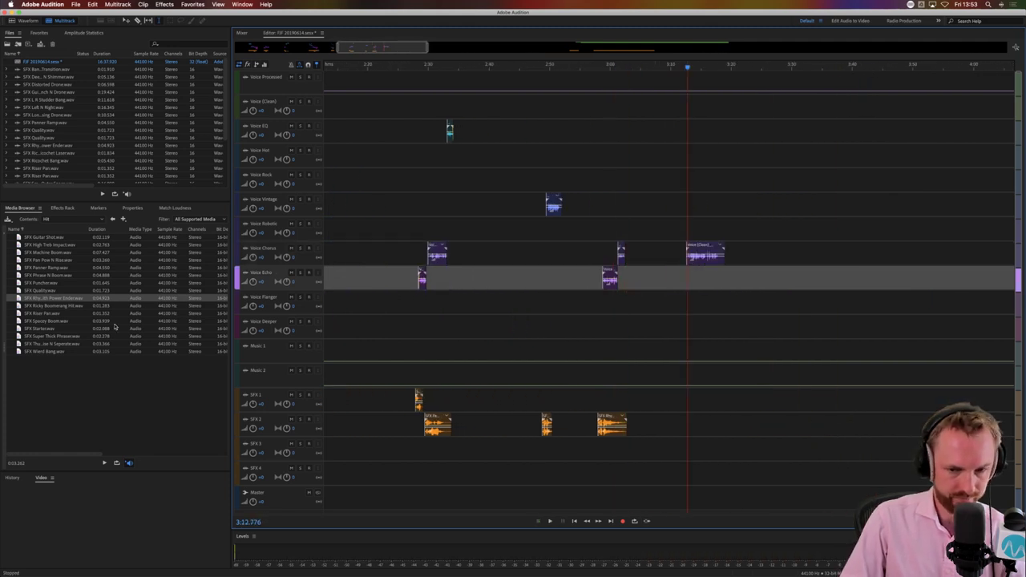
Place SFX Starter on SFX 2, starting at about 3:11.7 just ahead of the Voice Chorus phrase
left_click_drag(50, 332, 693, 425)
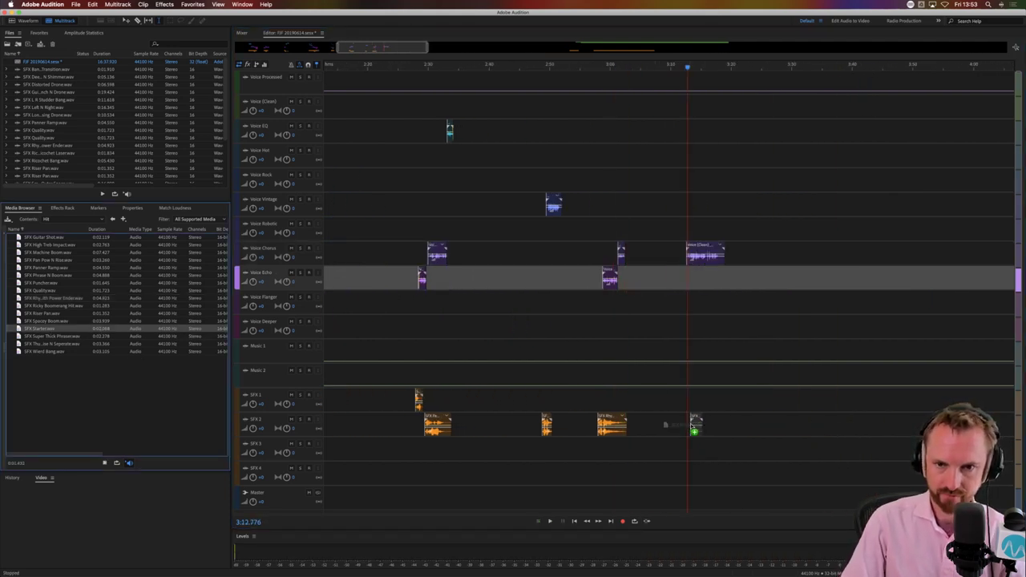
scroll(703, 65, "up", 4)
key("space")
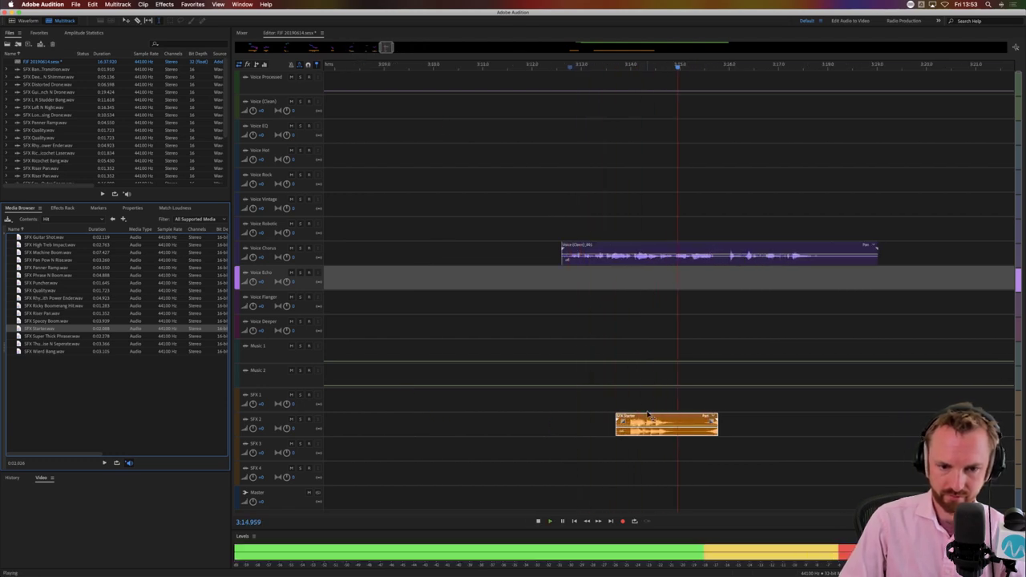
left_click_drag(649, 421, 554, 421)
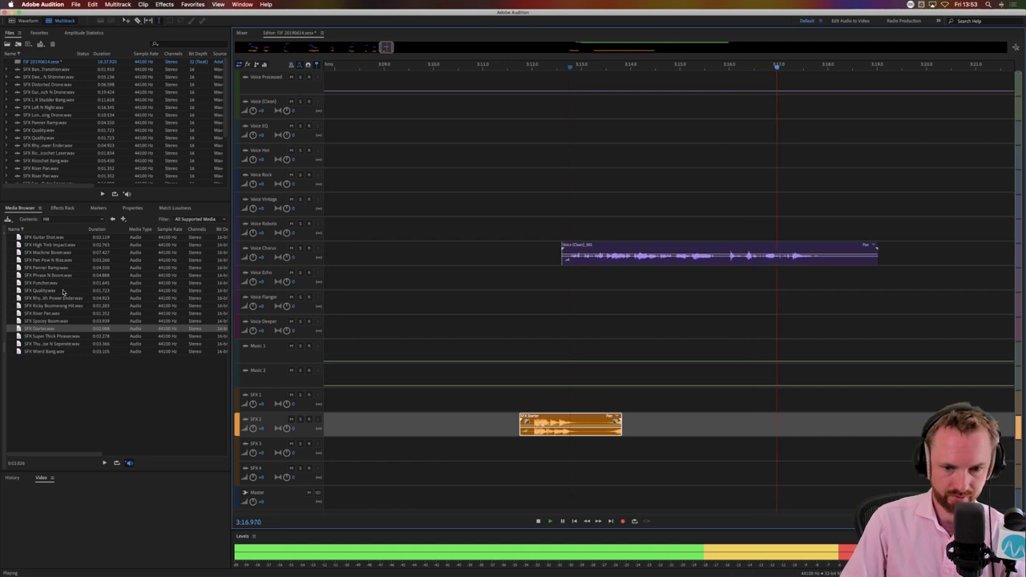
Place SFX Phrase N Boom on SFX 3 at about 3:12 and split off the SFX Starter tail at about 3:13.2
left_click_drag(48, 275, 776, 428)
left_click(593, 441)
key("super+k")
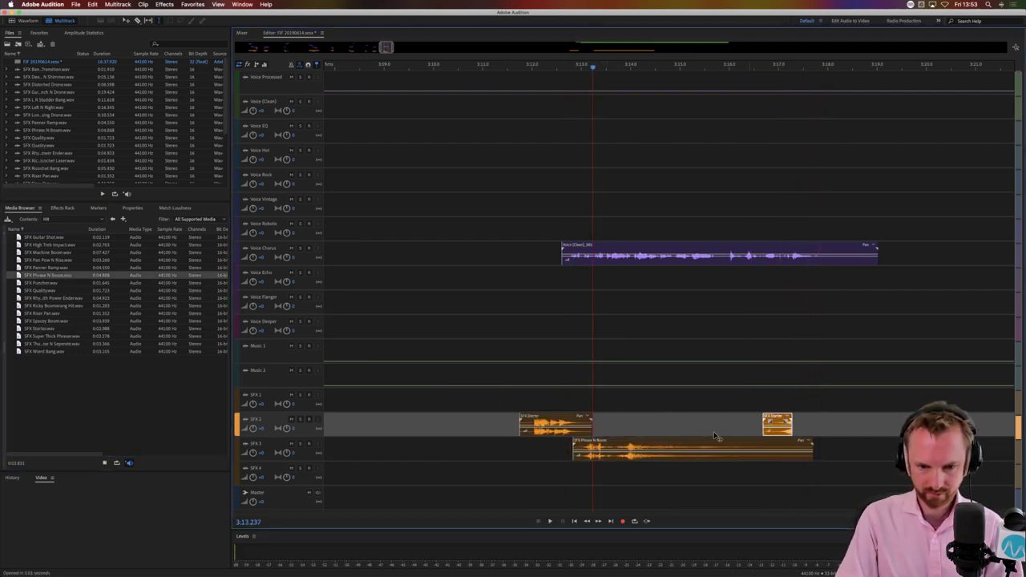
left_click_drag(613, 440, 574, 439)
left_click(512, 442)
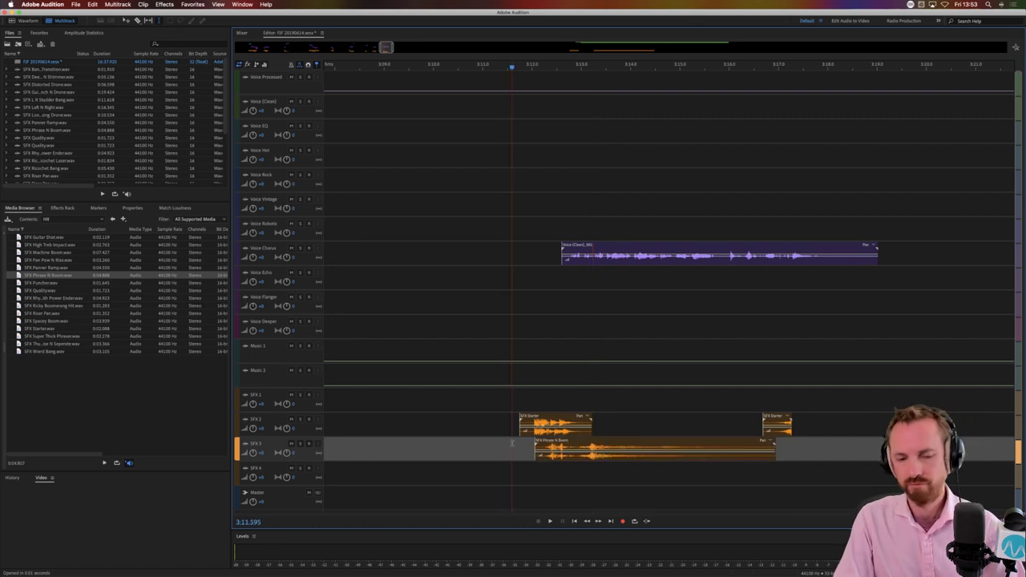
key("space")
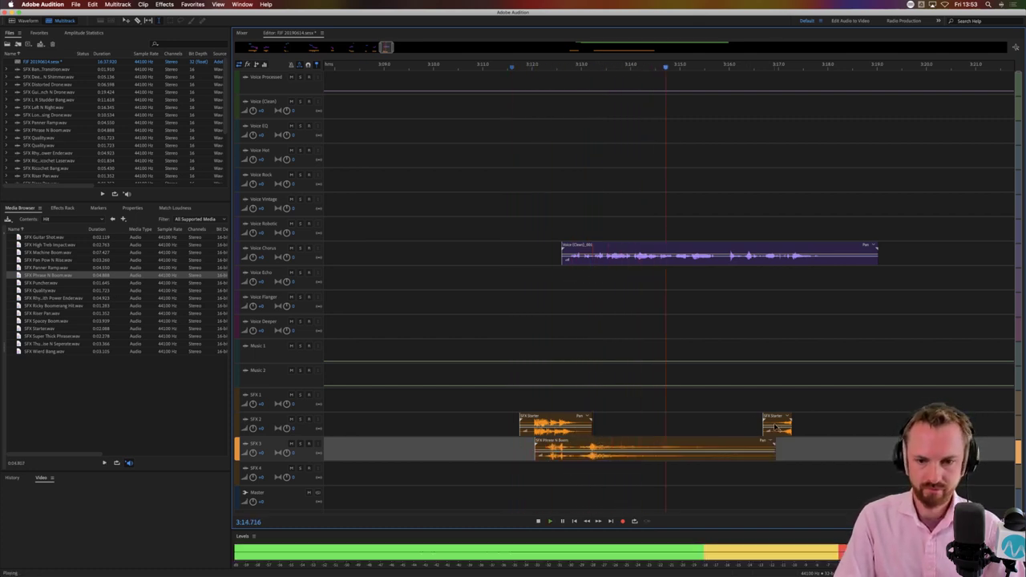
Move the separated SFX Starter tail to about 3:15.4 on SFX 2 and play back its timing
left_click_drag(770, 424, 708, 426)
key("space")
left_click(695, 430)
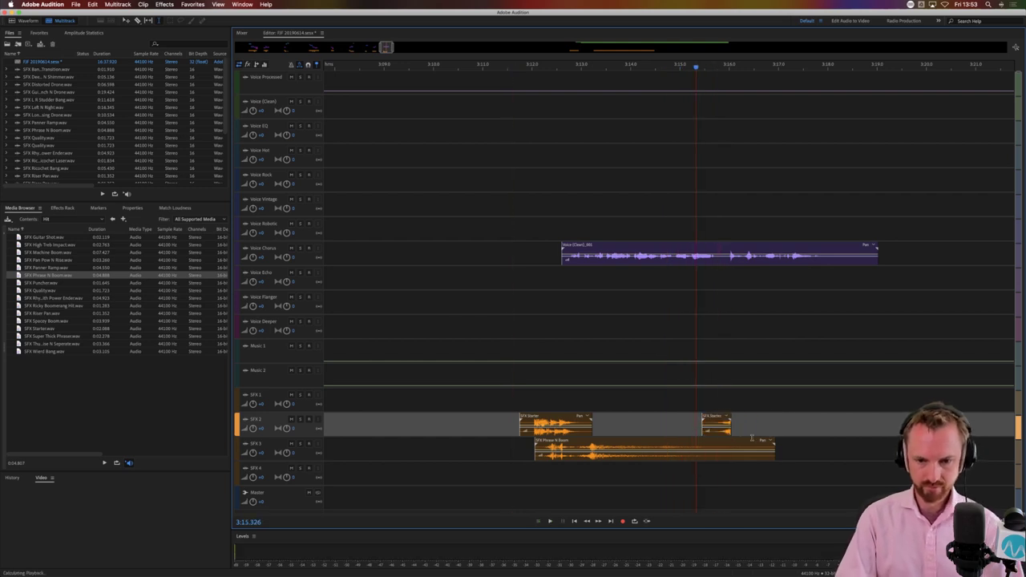
key("space")
key("space")
Split the Voice Chorus phrase at about 3:15.9 and move its second part down to Voice Echo
left_click(726, 260)
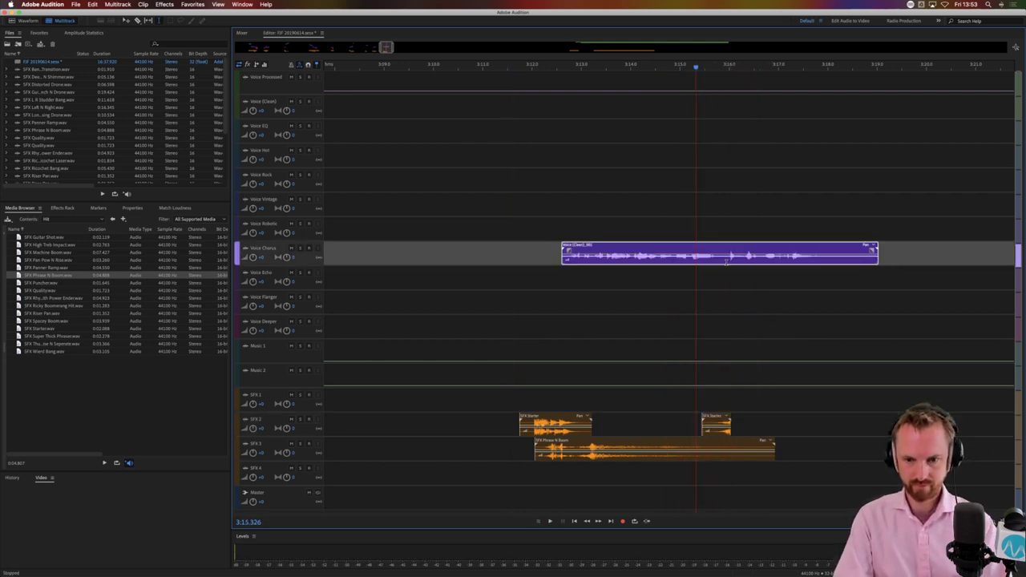
key("super+k")
left_click_drag(739, 259, 739, 283)
left_click(717, 284)
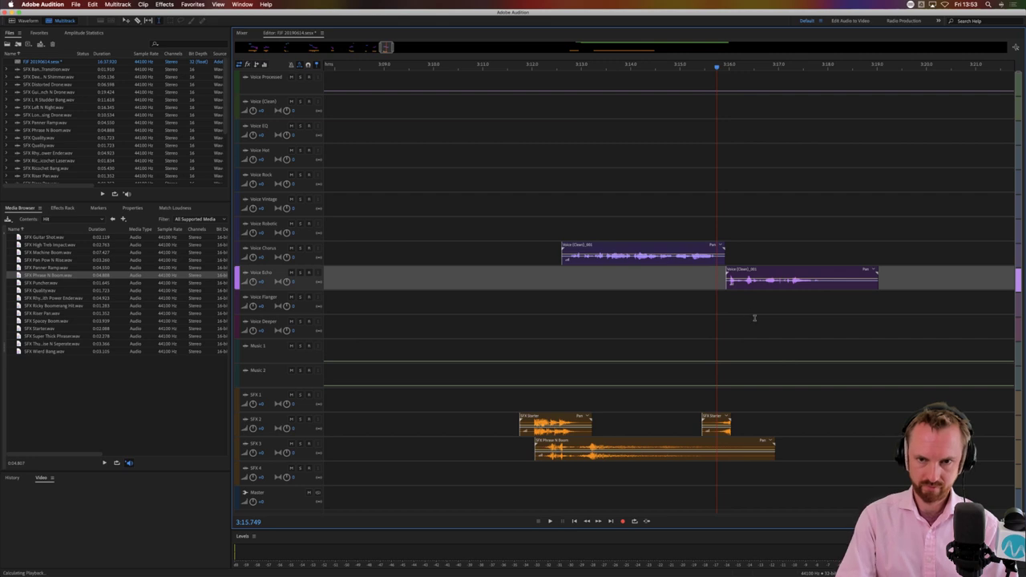
key("space")
Save the multitrack session and copy the outside media files into the session folder
key("backslash")
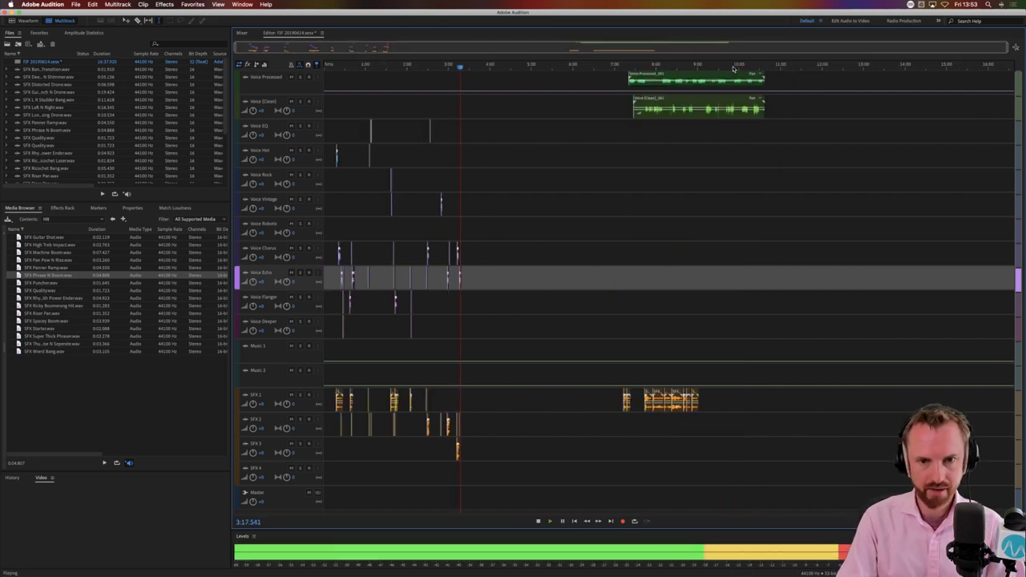
key("space")
key("super+s")
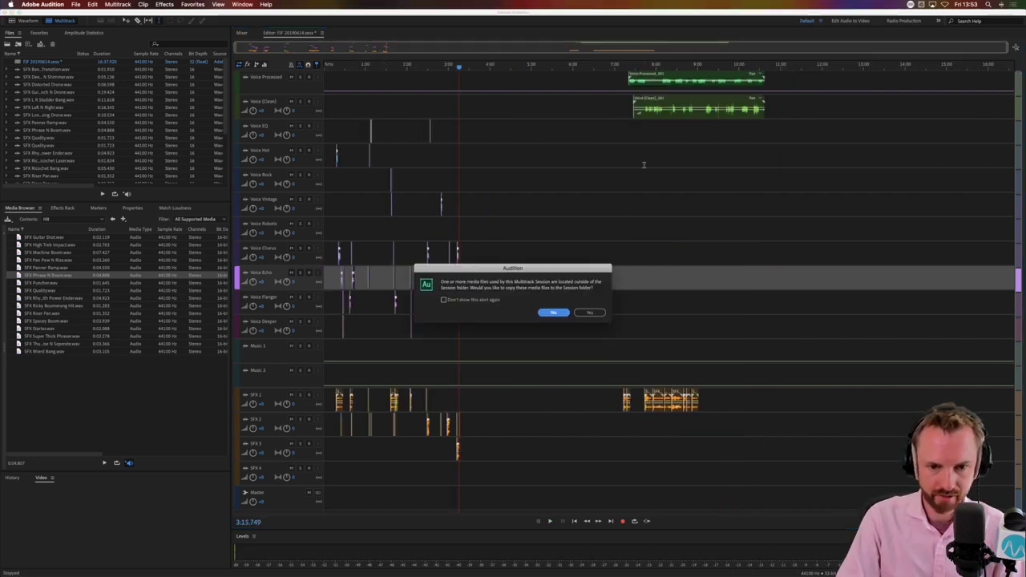
left_click(591, 312)
Separate the phrase of about 10 seconds at the start of Voice Processed and move it to Voice Echo at about 3:40
scroll(622, 70, "up", 5)
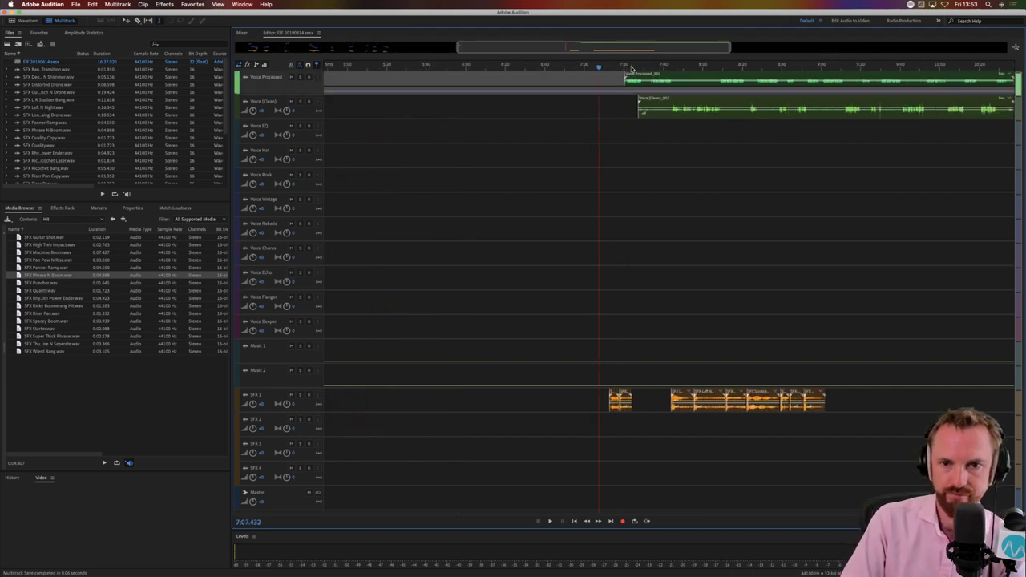
scroll(633, 69, "up", 2)
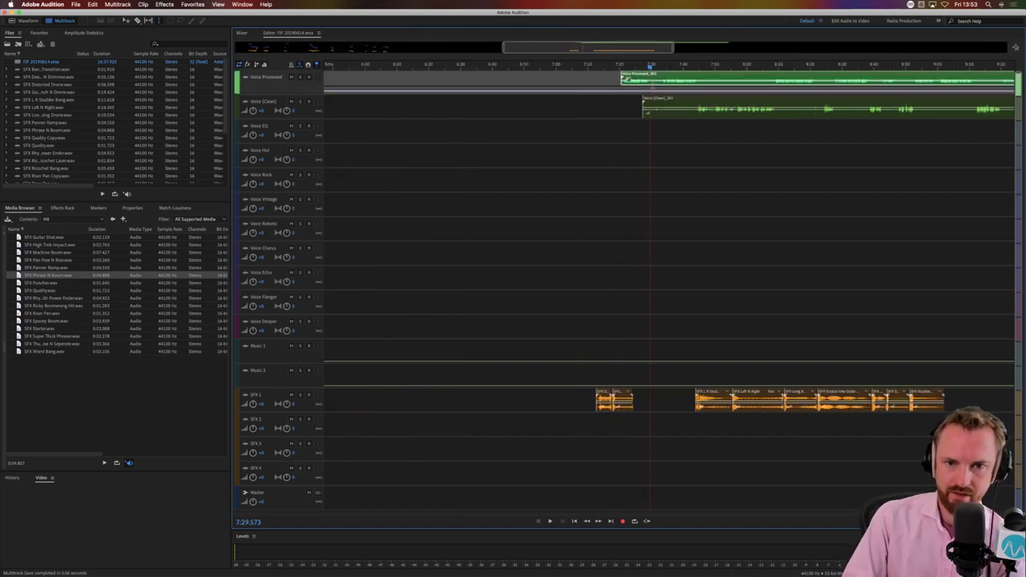
left_click_drag(652, 85, 682, 278)
key("Delete")
left_click(635, 174)
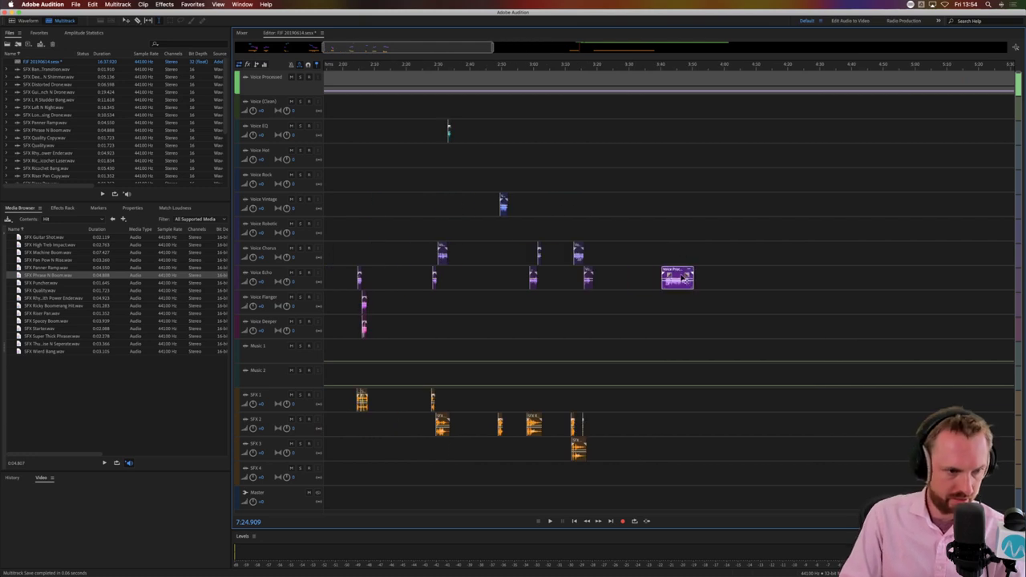
Check the Space sound effects folder and open the Turntable folder for browsing
left_click(113, 219)
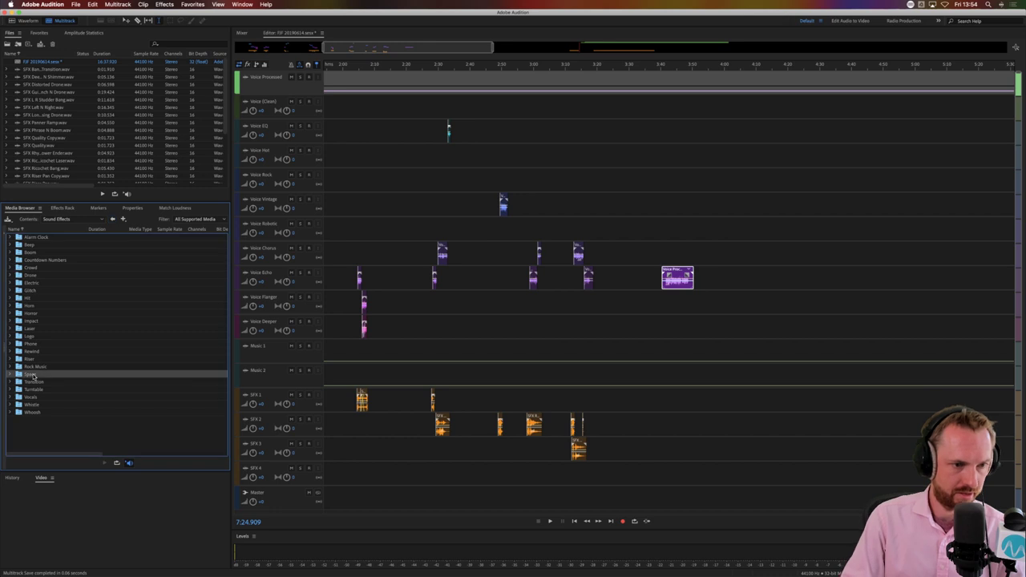
double_click(30, 374)
left_click(113, 220)
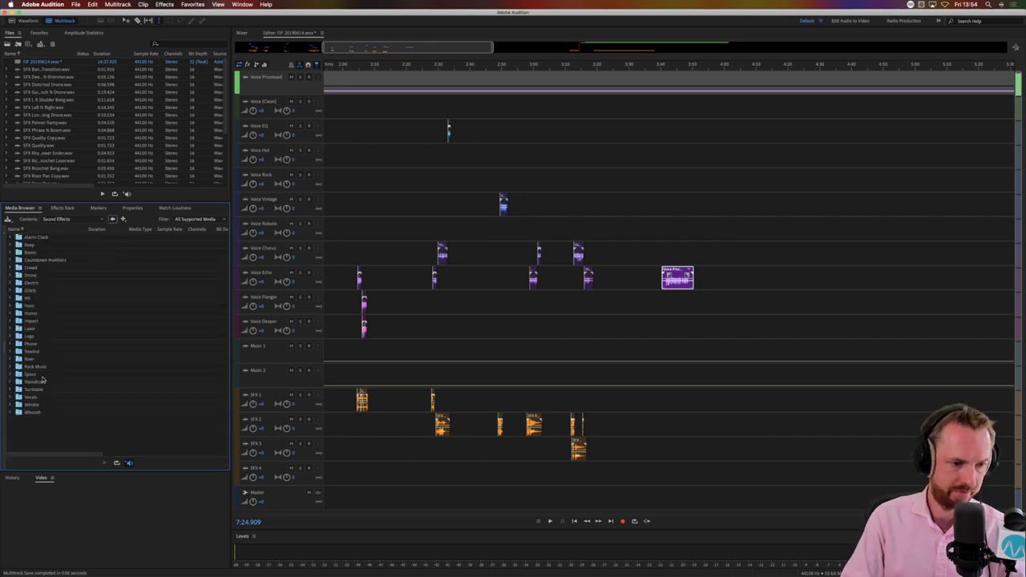
double_click(34, 390)
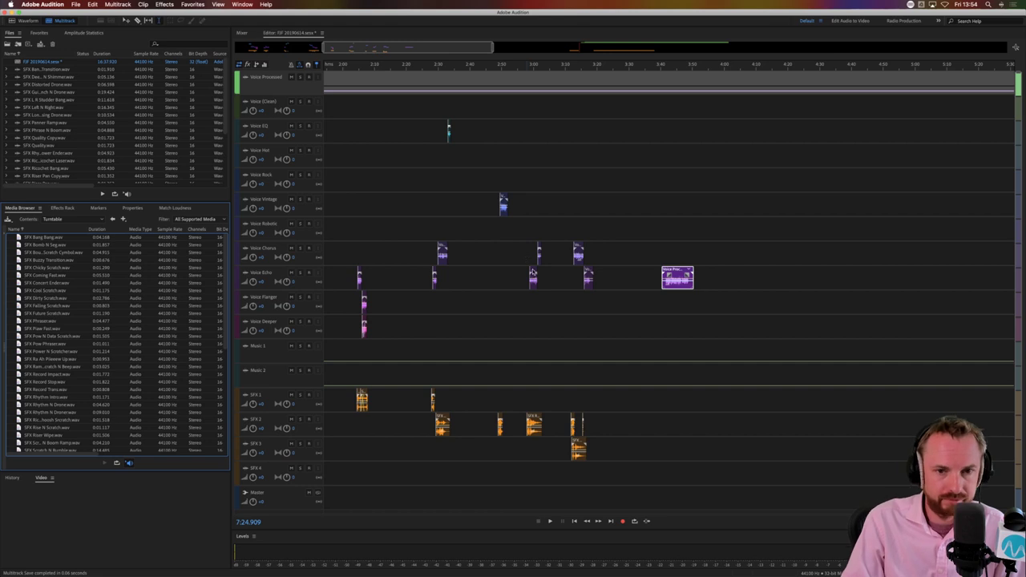
Move the SFX Left N Right clip earlier along SFX 1 to about 5:30
scroll(638, 67, "down", 3)
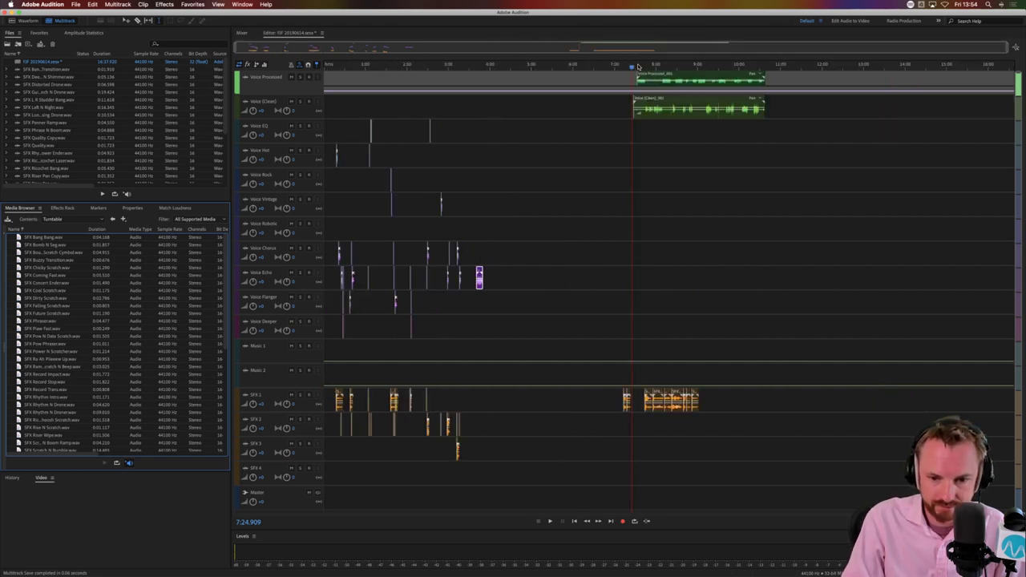
left_click(656, 392)
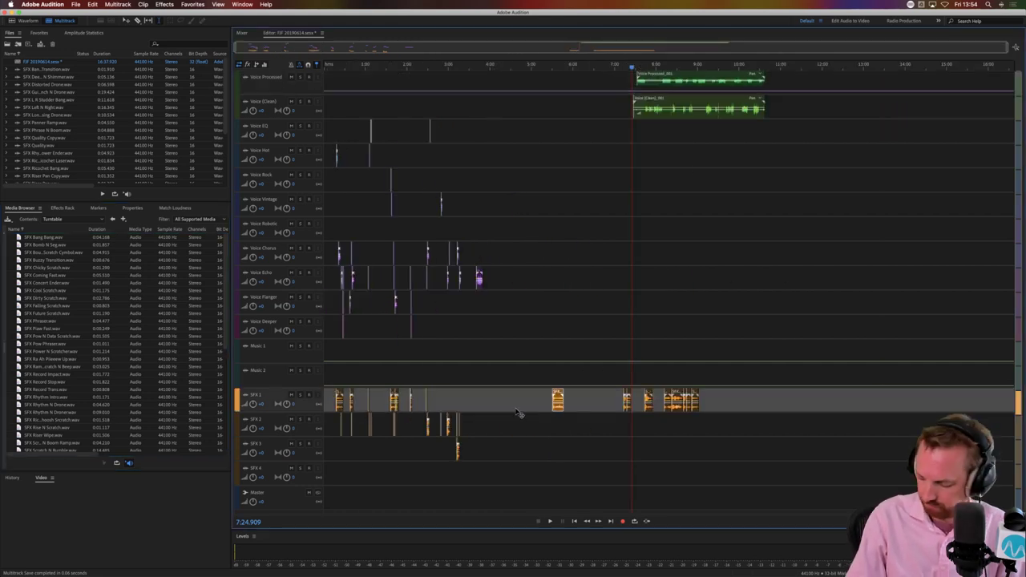
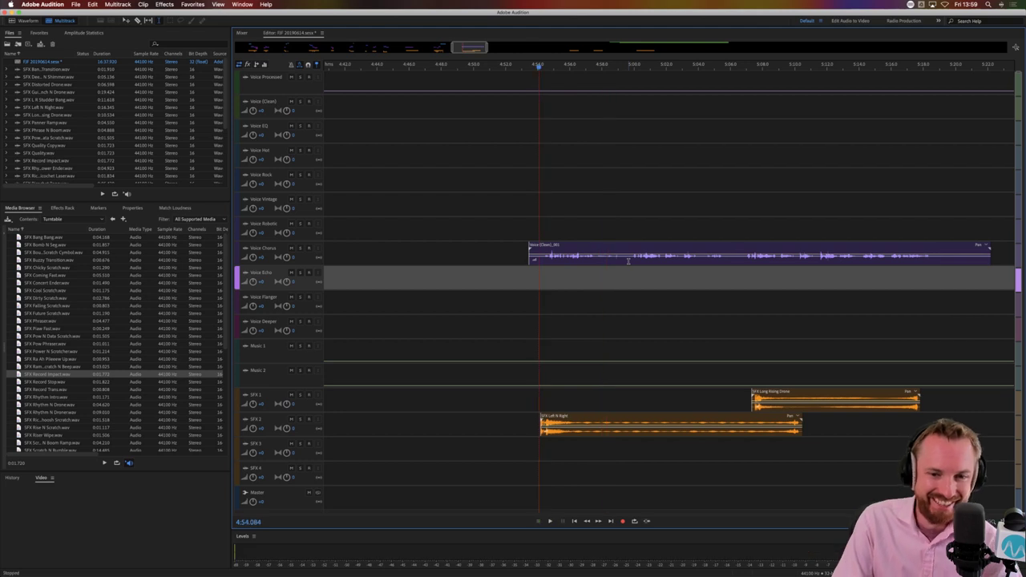
Remove the part of the Voice Chorus phrase before about 4:59.7, move the remainder to about 4:54.7 and play it
left_click_drag(629, 261, 489, 263)
key("Delete")
left_click(550, 283)
left_click_drag(639, 260, 586, 258)
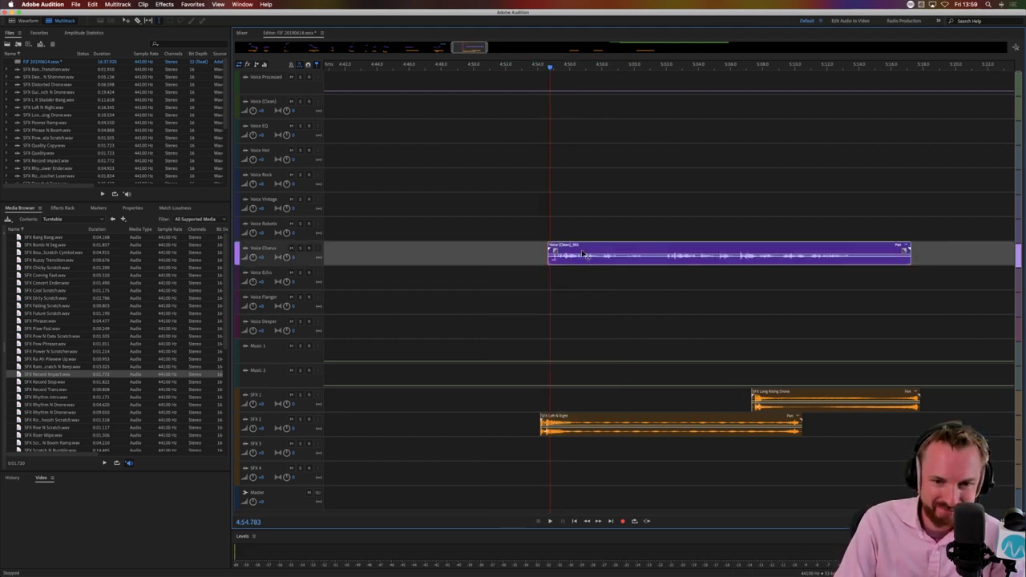
key("space")
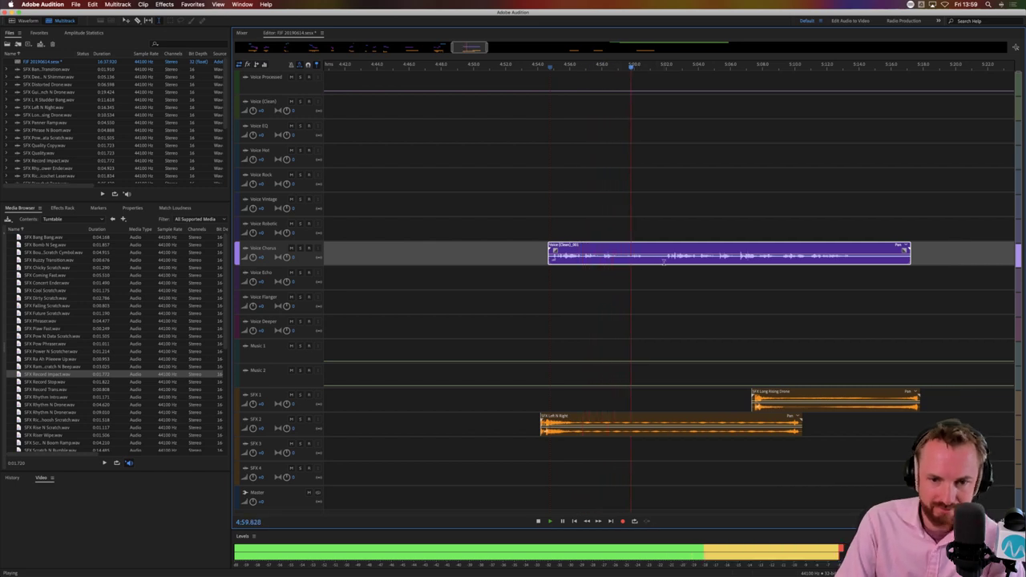
Stop playback and delete the part of the Voice Chorus phrase before about 5:01.9
key("space")
left_click_drag(664, 261, 479, 262)
key("Delete")
Move the remaining Voice Chorus phrase to about 4:55.2 and the SFX Long Rising Drone clip on SFX 1 to about 5:00.4
left_click(640, 296)
left_click_drag(667, 255, 561, 255)
left_click(541, 277)
key("space")
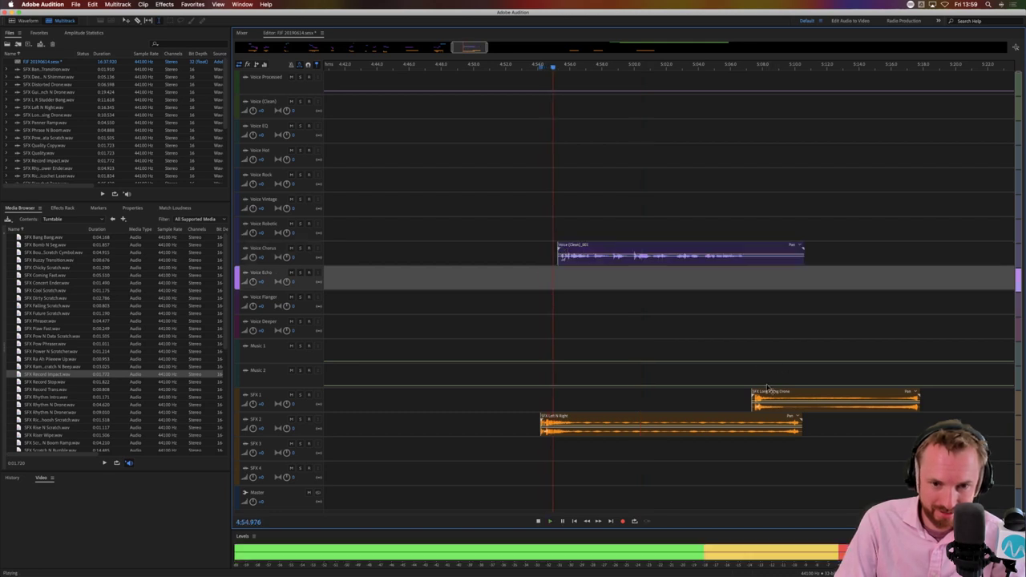
left_click_drag(766, 393, 643, 401)
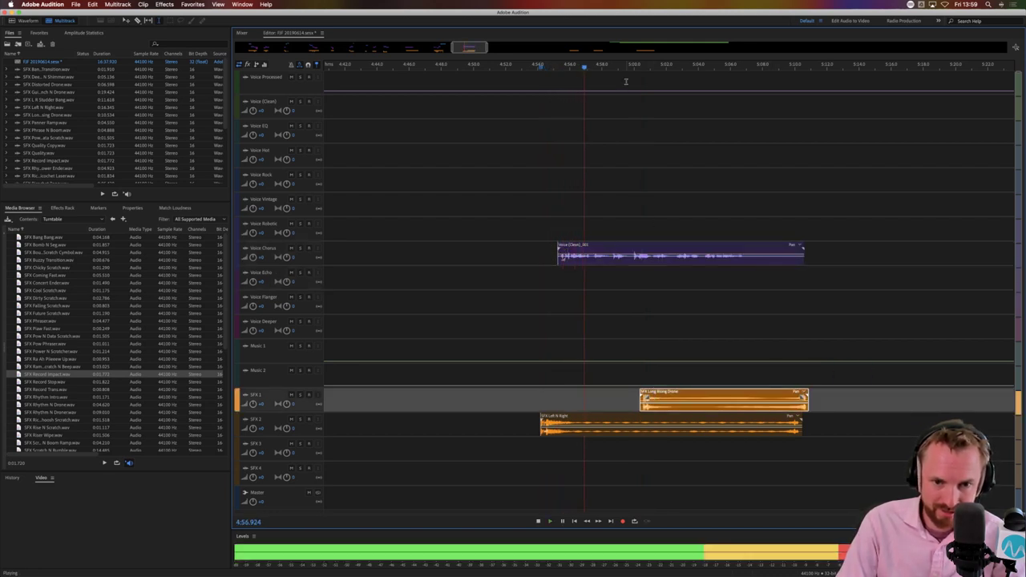
Copy the Voice Chorus word between about 4:58.6 and 4:59.7 onto Voice Echo at the same time
scroll(622, 217, "up", 3)
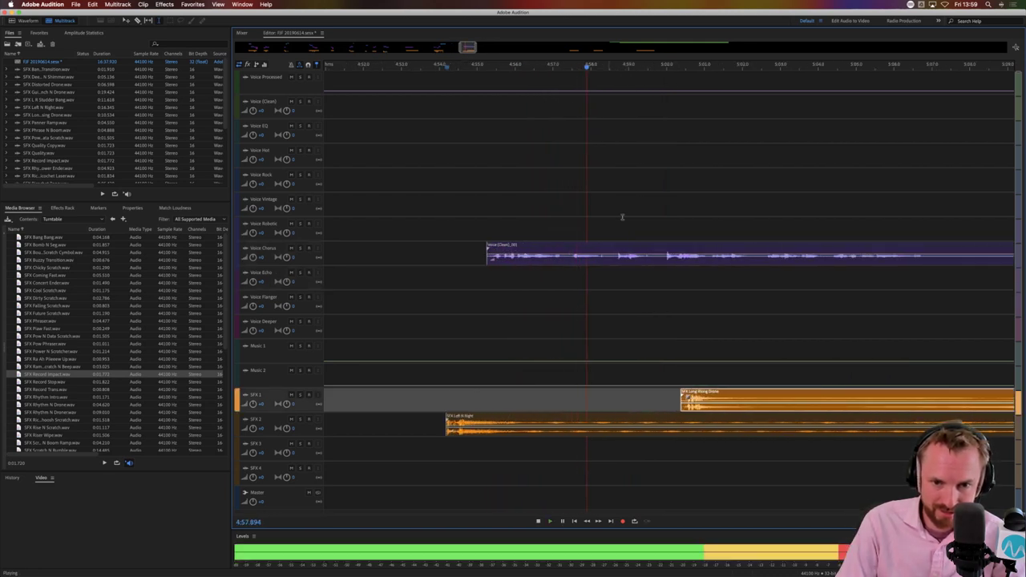
key("space")
left_click_drag(609, 255, 652, 255)
left_click(614, 281)
key("ctrl+v")
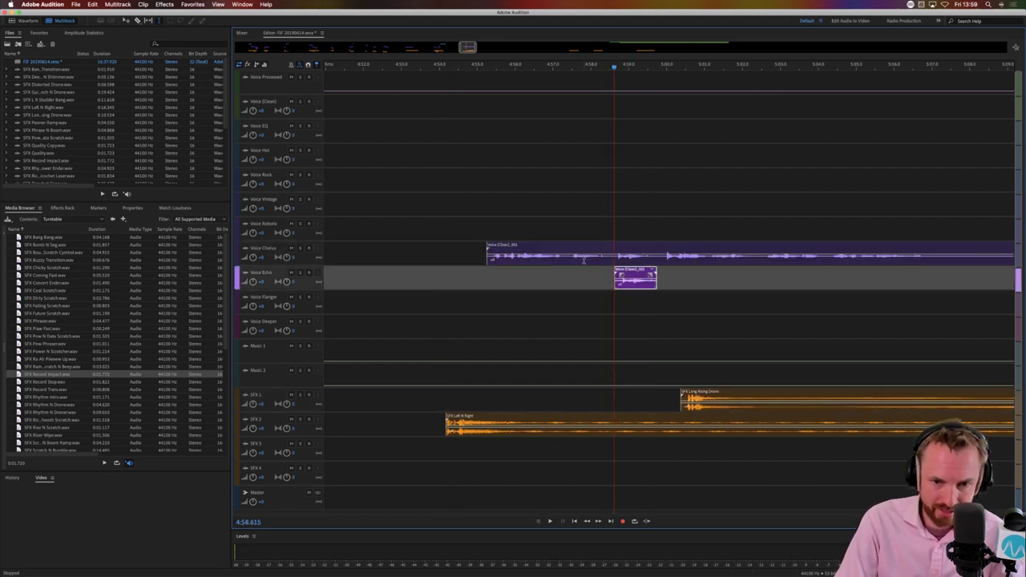
Copy the Voice Chorus section between about 4:57.5 and 4:58.4 onto Voice Flanger at the same time and play it
left_click_drag(570, 258, 605, 273)
left_click(568, 304)
key("ctrl+v")
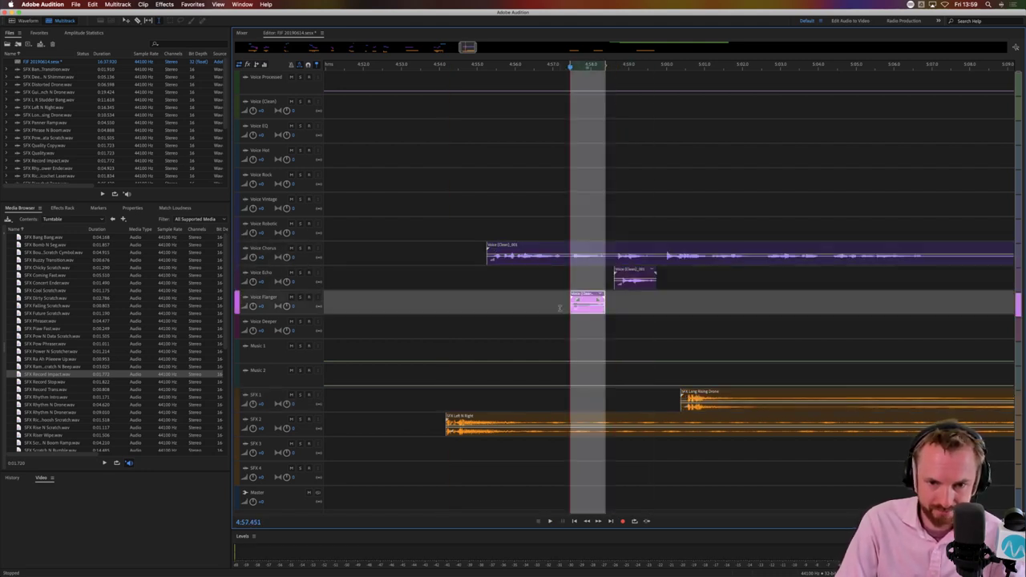
key("space")
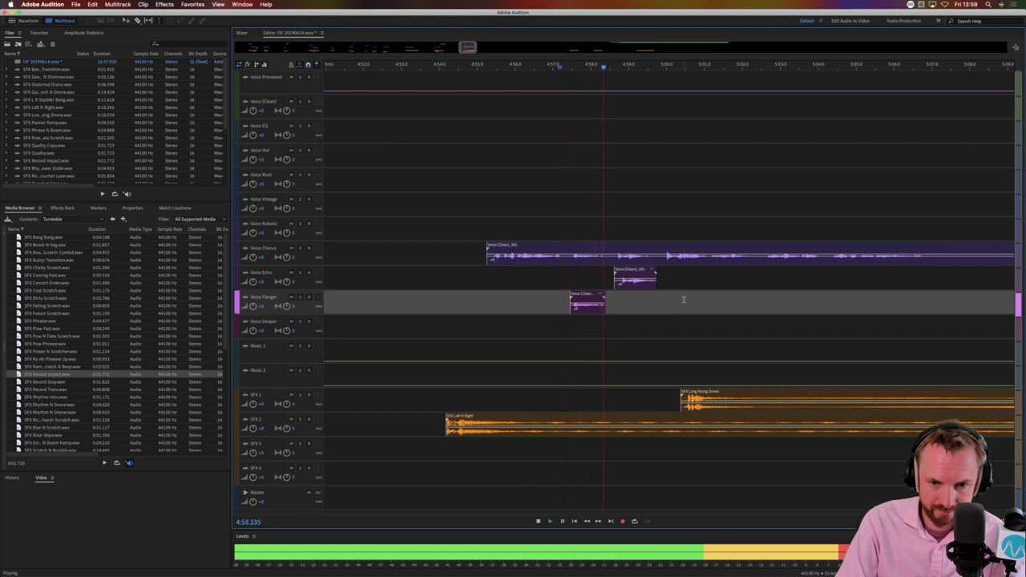
key("space")
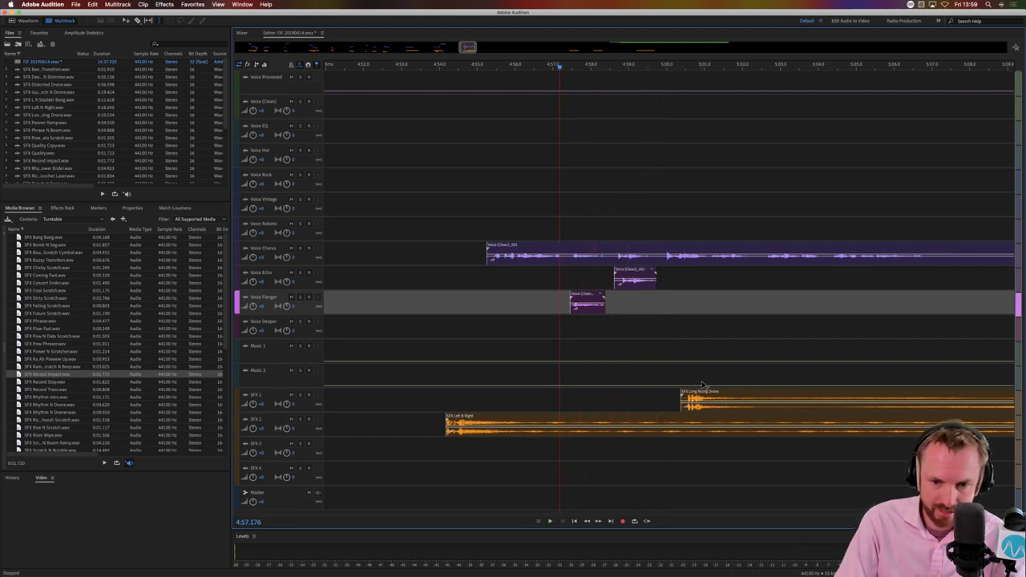
Move the SFX Long Rising Drone clip on SFX 1 earlier to about 4:59.6 and play the passage
left_click(704, 384)
left_click_drag(699, 391, 673, 389)
key("ctrl+z")
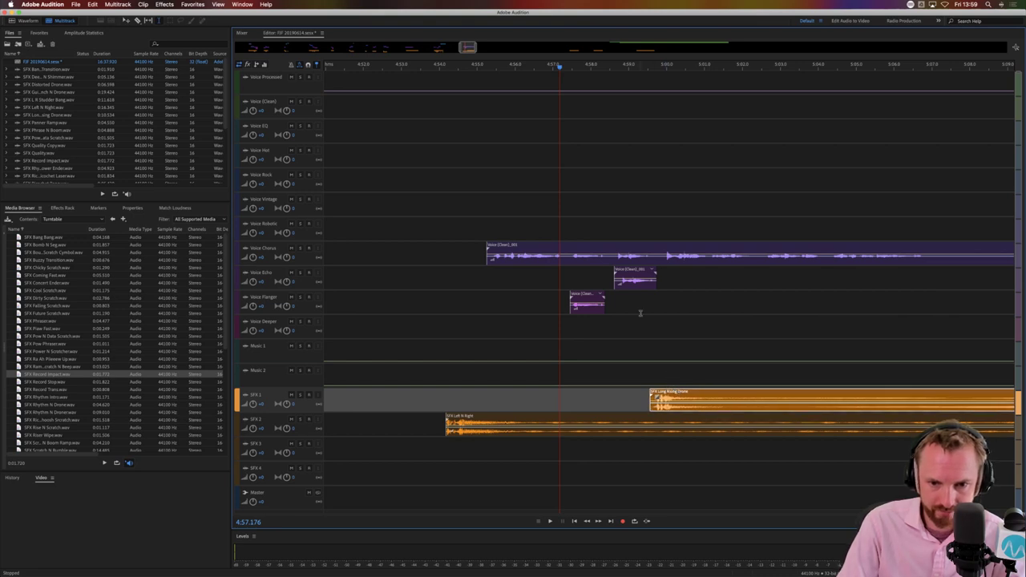
left_click(642, 313)
key("space")
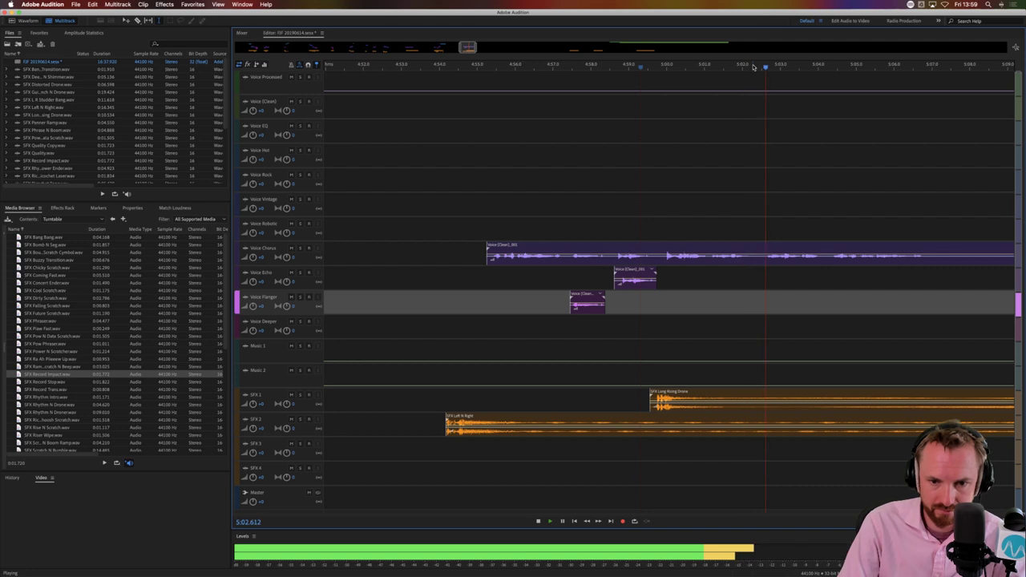
scroll(753, 67, "down", 2)
key("space")
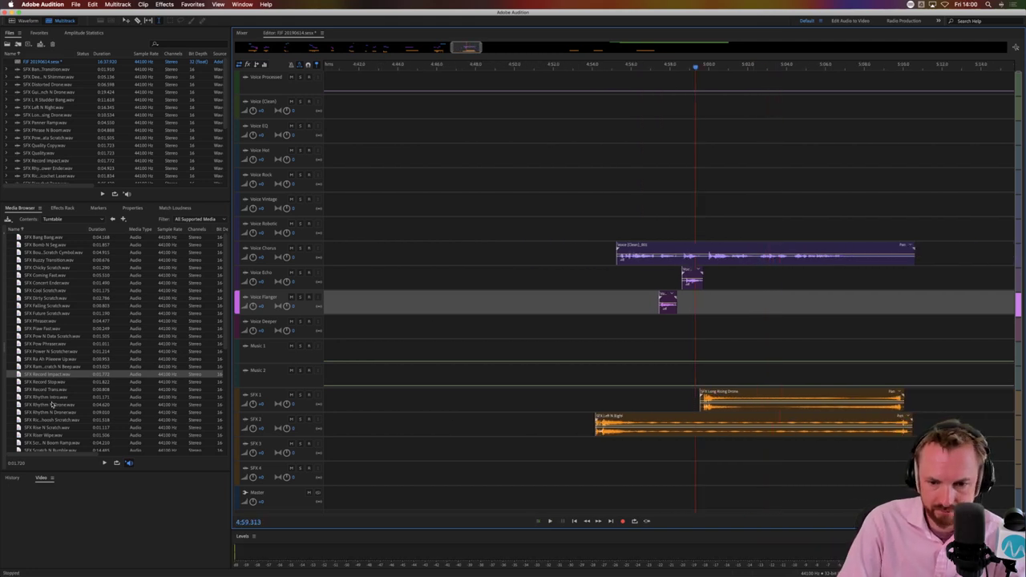
Add SFX Rhythm N Drone to SFX 3 at about 5:01.8 and play it with the voice
left_click_drag(52, 405, 745, 449)
left_click(734, 450)
key("space")
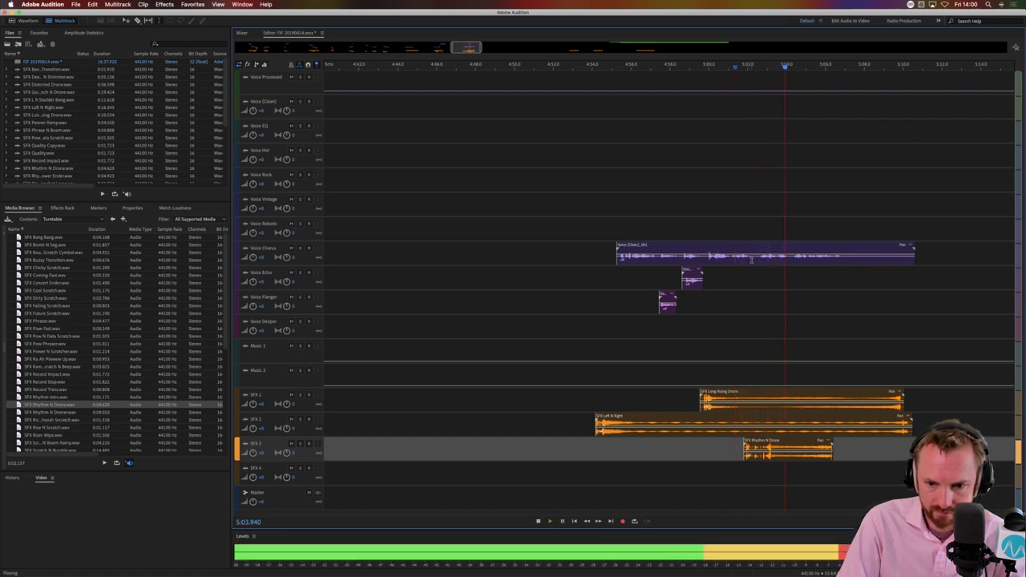
Delete the tails of the SFX 1 and SFX 2 clips after about 5:02.9 and play the transition
key("space")
left_click_drag(766, 396, 934, 398)
key("Delete")
left_click(760, 352)
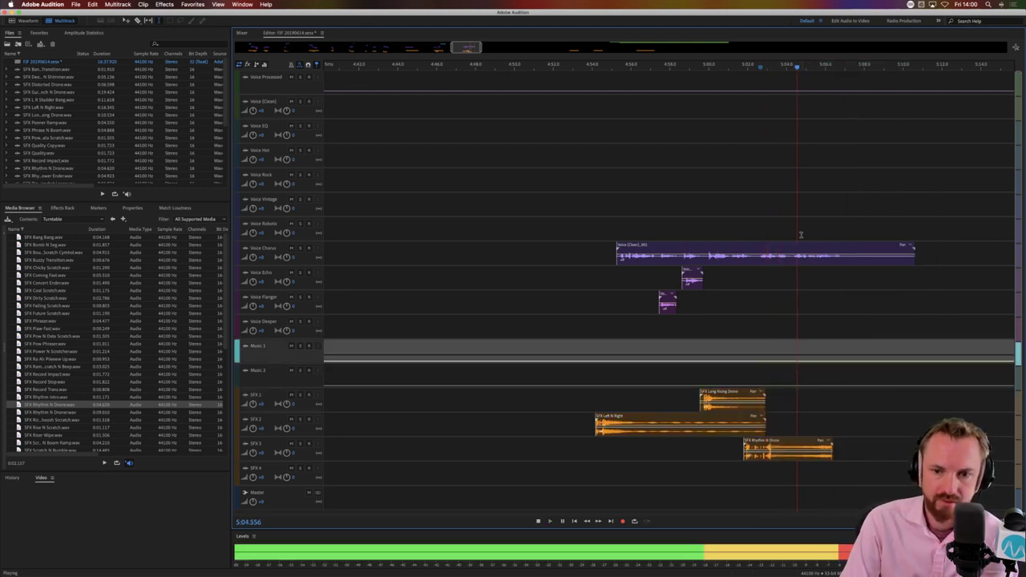
key("space")
Split the Voice Chorus phrase at about 5:04.2 and move its second part to Voice Echo at about 5:04.0
left_click(791, 261)
key("super+k")
left_click(805, 275)
left_click_drag(805, 246, 800, 268)
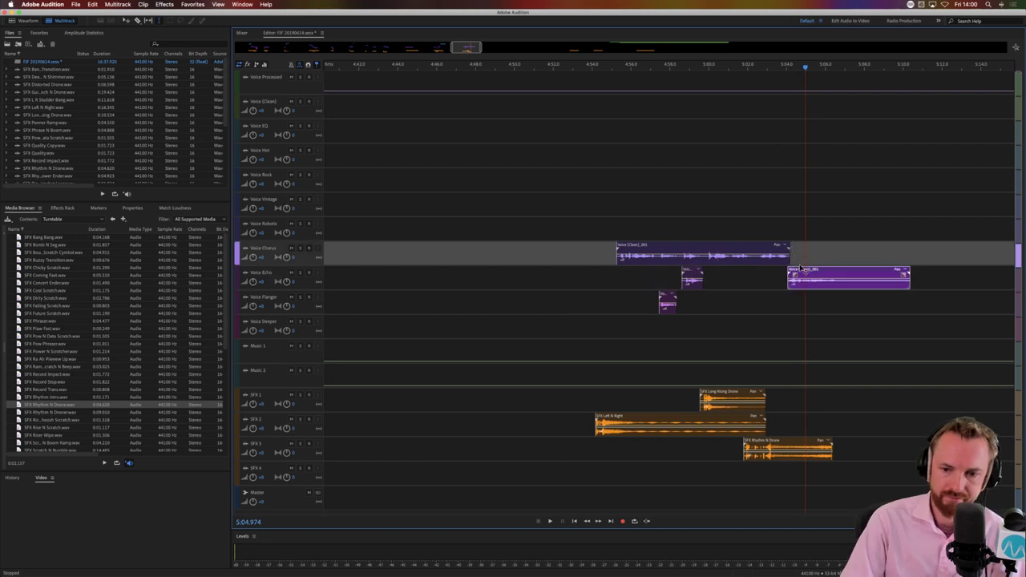
left_click(784, 276)
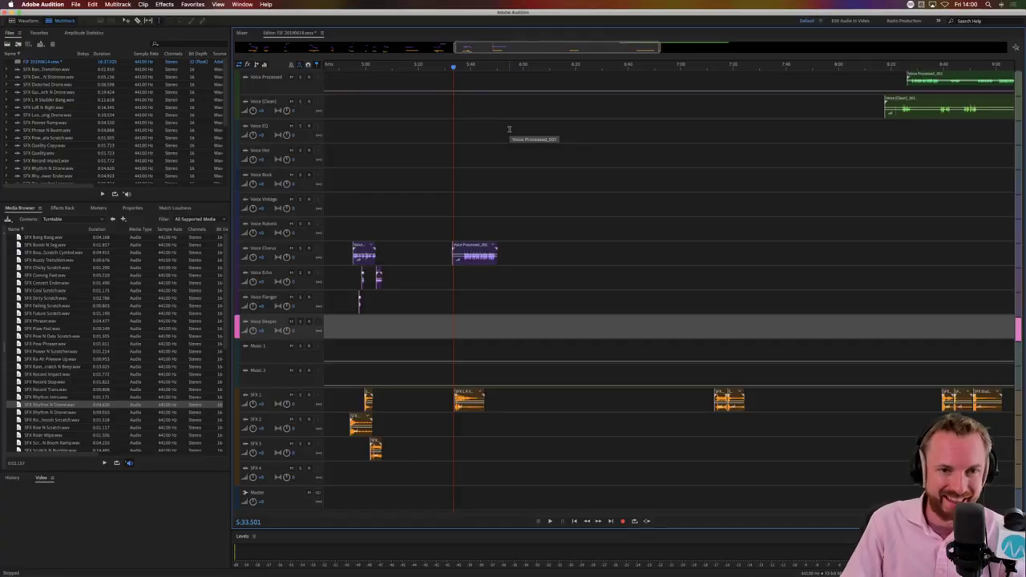
Move the SFX L R Studder Bang clip later along SFX 1 to about 5:36.5
scroll(471, 66, "up", 5)
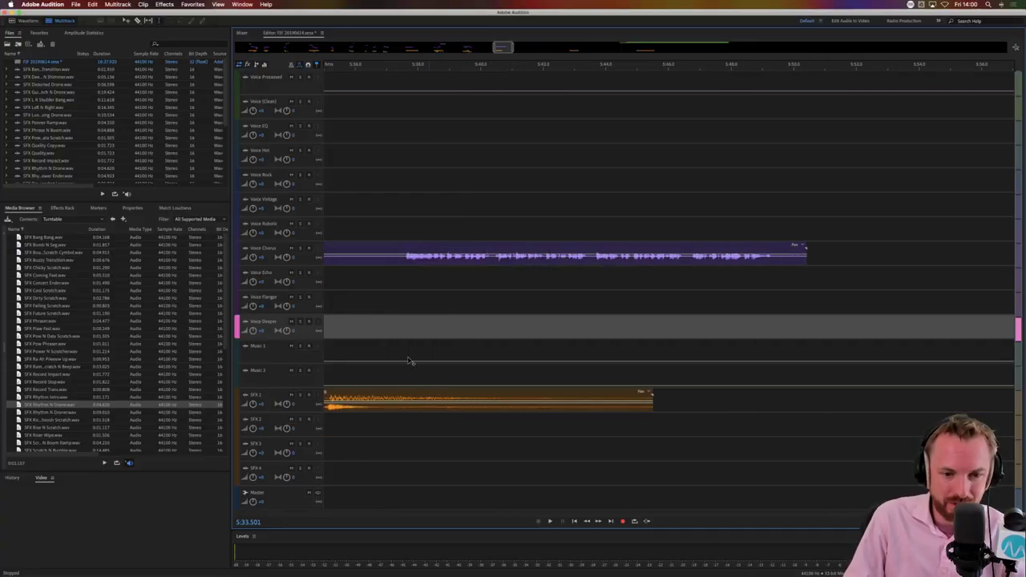
left_click_drag(402, 390, 484, 392)
left_click(391, 337)
Add SFX Rise N Scratch to SFX 2 at about 5:43.0 and play the passage
left_click(63, 429)
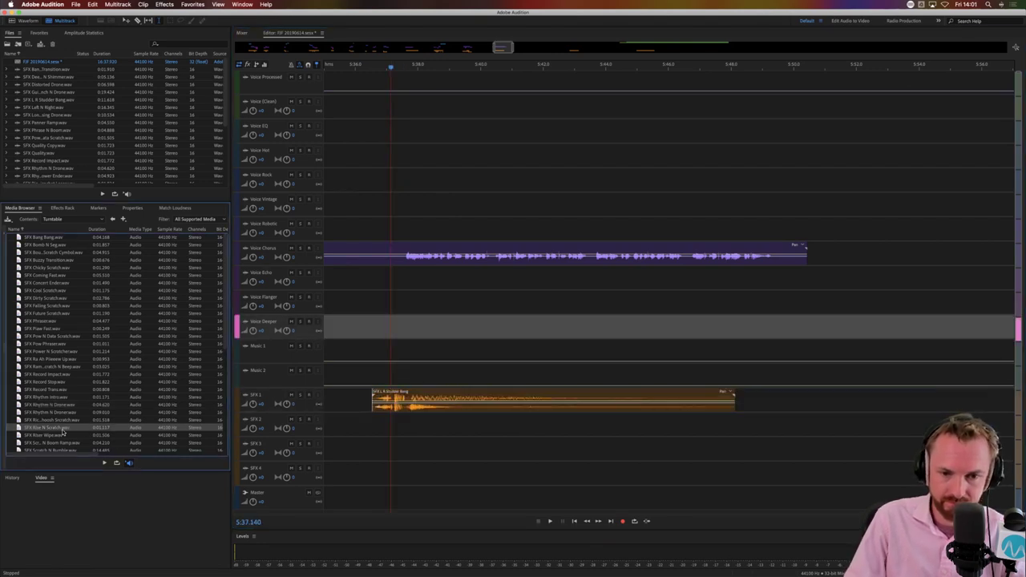
left_click_drag(63, 430, 566, 430)
key("space")
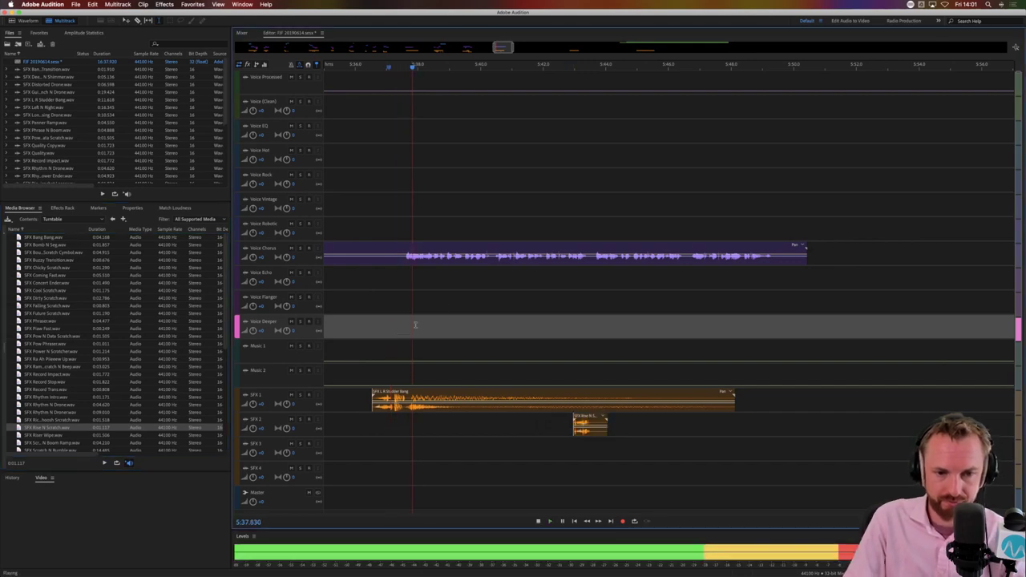
Split the Voice Chorus phrase at about 5:40.4 and move its second part to Voice Flanger at about 5:40.2
left_click(492, 258)
key("super+k")
left_click_drag(519, 254, 517, 298)
left_click(464, 291)
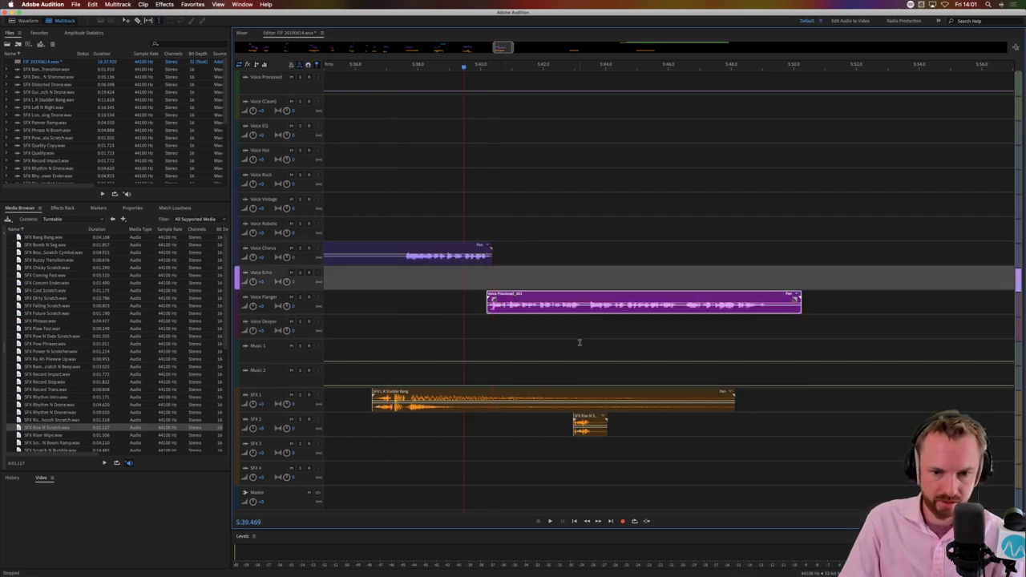
Split the Voice Flanger phrase at about 5:43.3 and move its second part to Voice Robotic at about 5:43.1
left_click(584, 308)
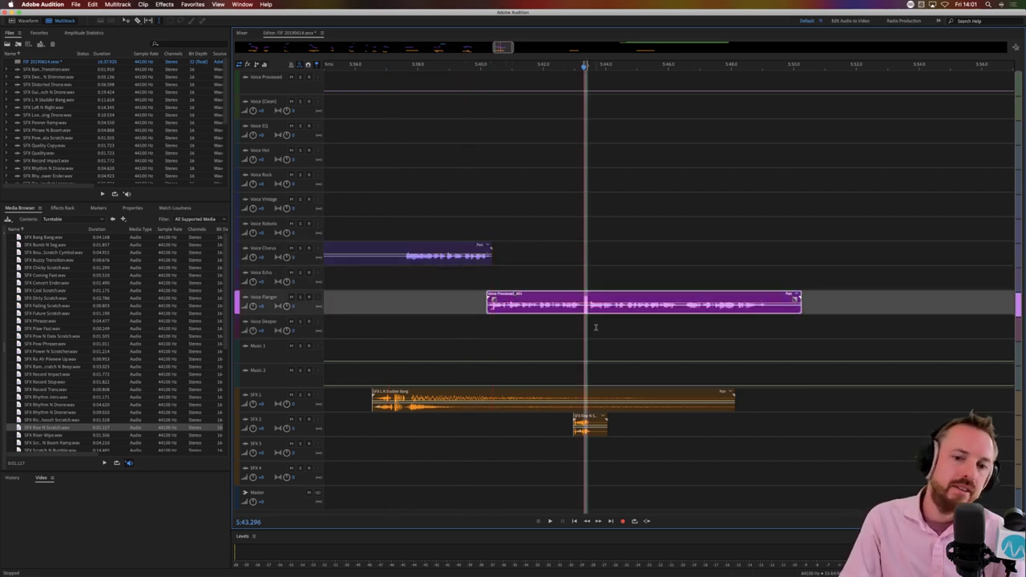
key("super+k")
left_click_drag(603, 303, 593, 230)
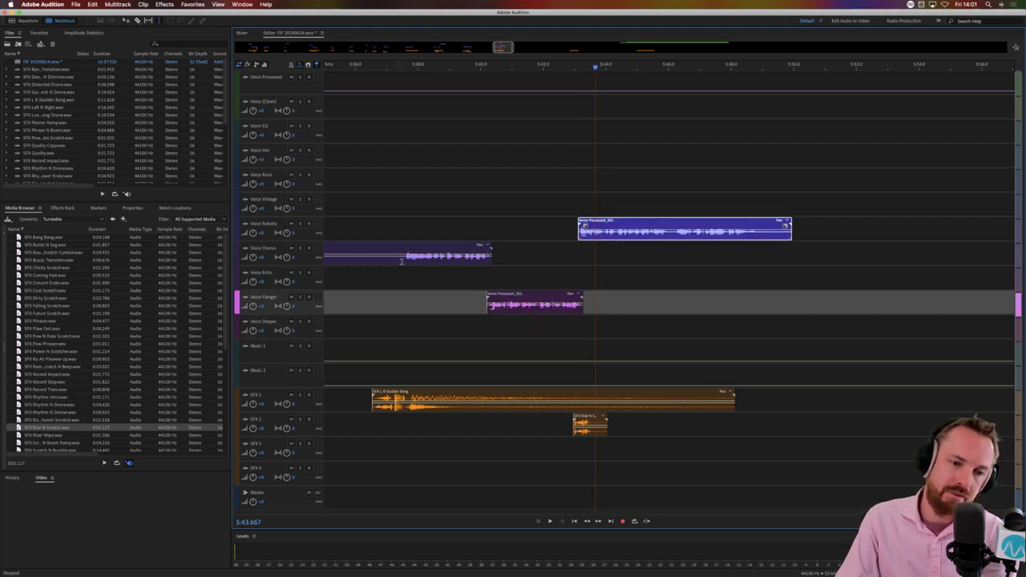
Delete the Voice Chorus section between about 5:36.3 and 5:37.5
left_click_drag(401, 261, 366, 263)
key("Delete")
left_click(385, 263)
left_click(357, 263)
key("Delete")
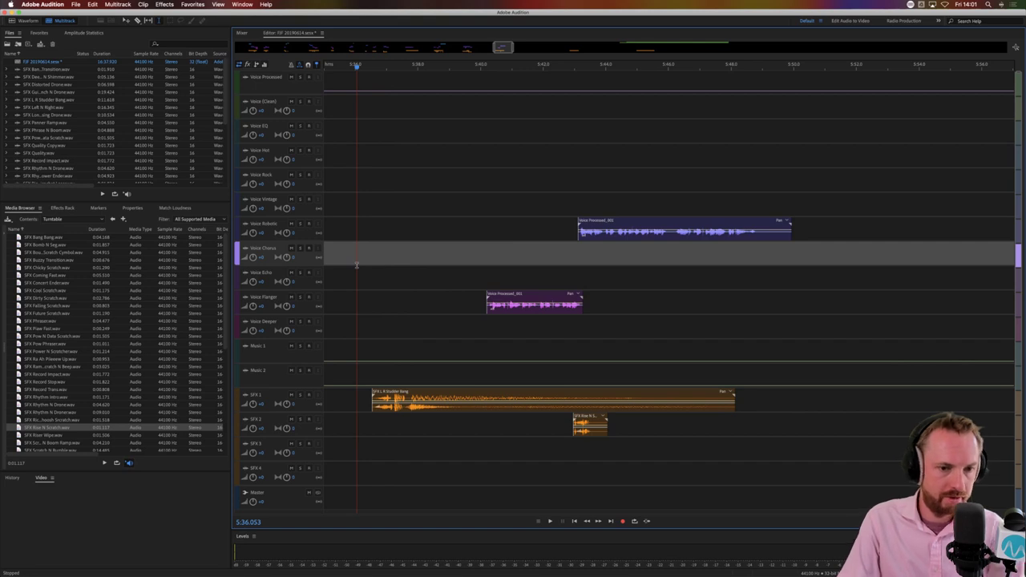
key("super+z")
Delete the leftover Voice Chorus piece ending at about 5:36.3 and play from about 5:39.8
left_click(368, 280)
left_click(356, 265)
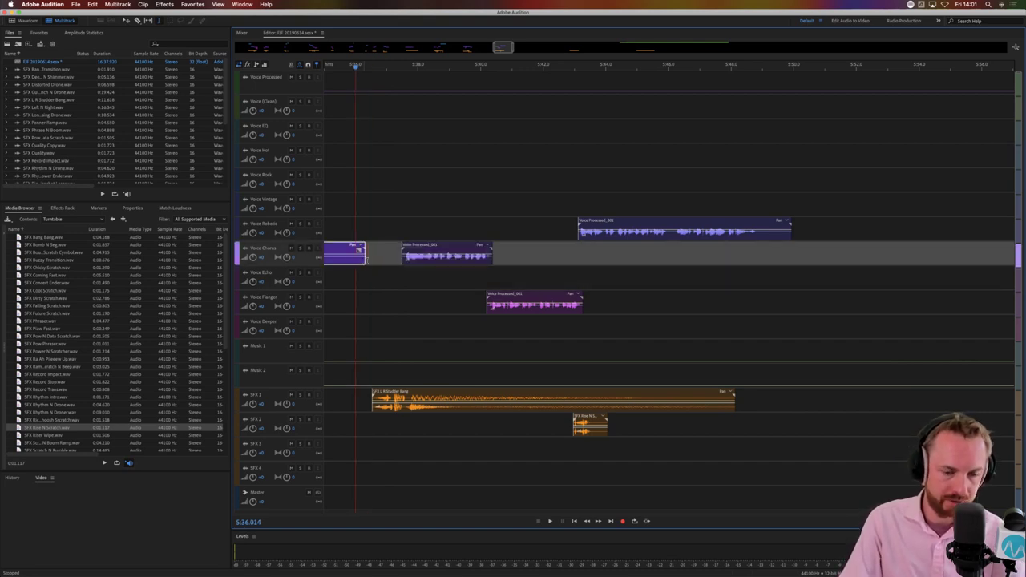
key("Delete")
left_click(473, 214)
key("space")
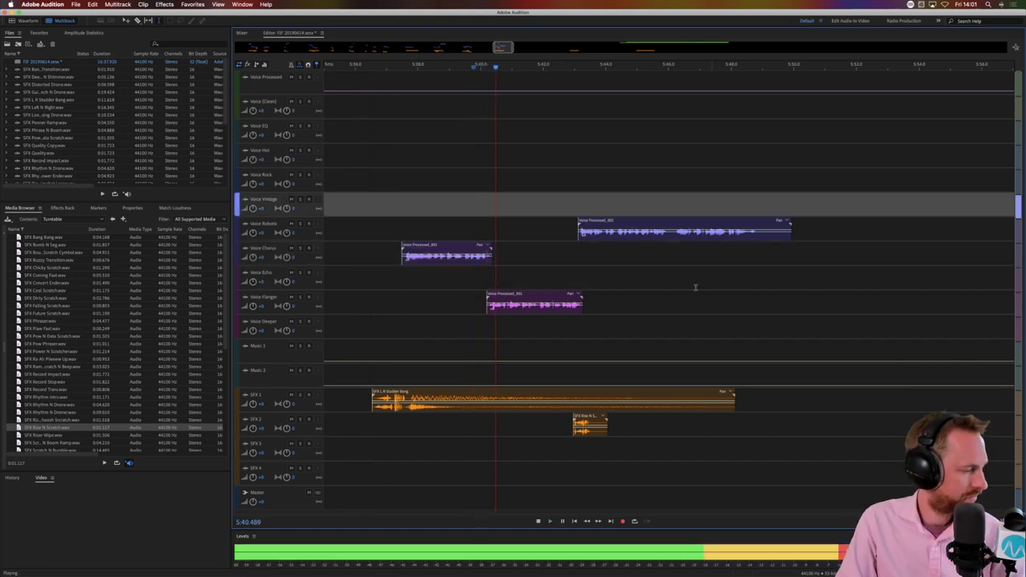
Nudge the Voice Flanger phrase slightly later, move the Voice Robotic phrase to Voice Vintage at about 5:43.3 and play it
left_click(551, 300)
key("space")
left_click_drag(643, 221, 589, 192)
left_click(577, 229)
key("space")
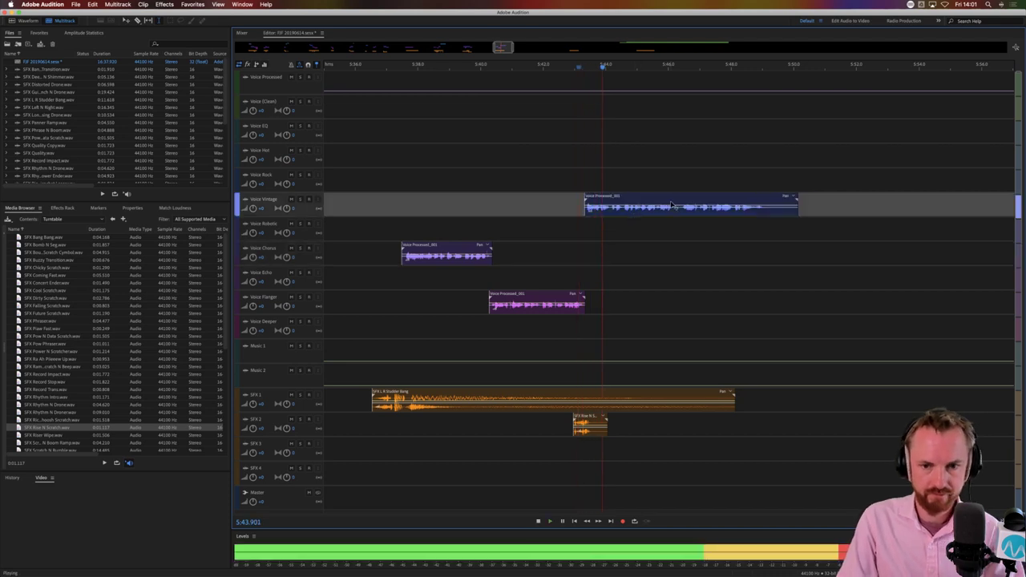
Separate the Voice Vintage phrase after about 5:46.2, move that part to Voice Flanger at about 5:46.0 and play it
left_click(672, 202)
left_click_drag(675, 212, 691, 287)
key("space")
key("Delete")
left_click(705, 214)
key("super+z")
left_click(700, 289)
left_click_drag(695, 197, 671, 304)
left_click(664, 274)
key("space")
key("space")
key("space")
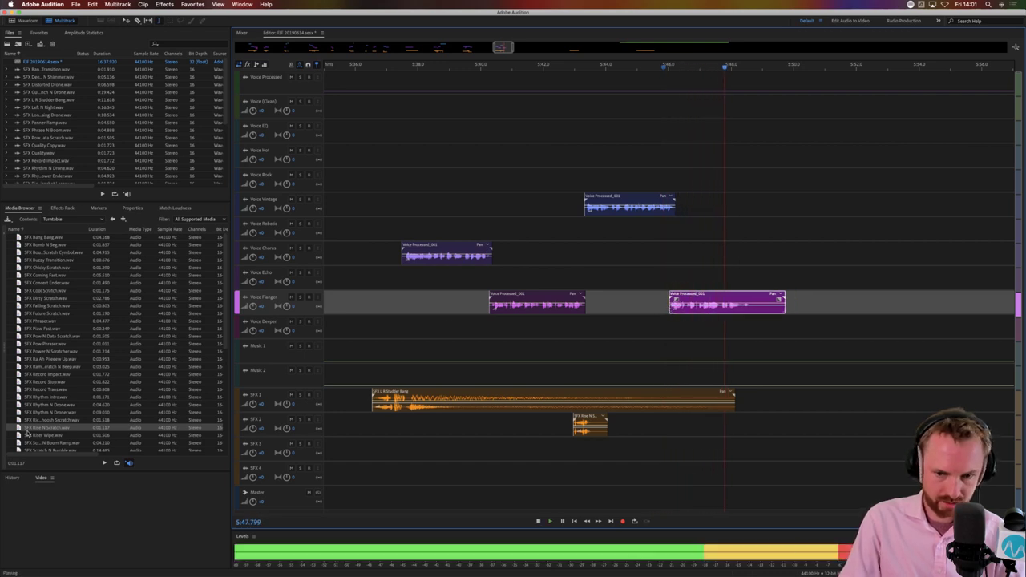
key("space")
Try SFX Riser Wipe on SFX 2 at about 5:46.1, play it and remove it
left_click_drag(26, 434, 651, 429)
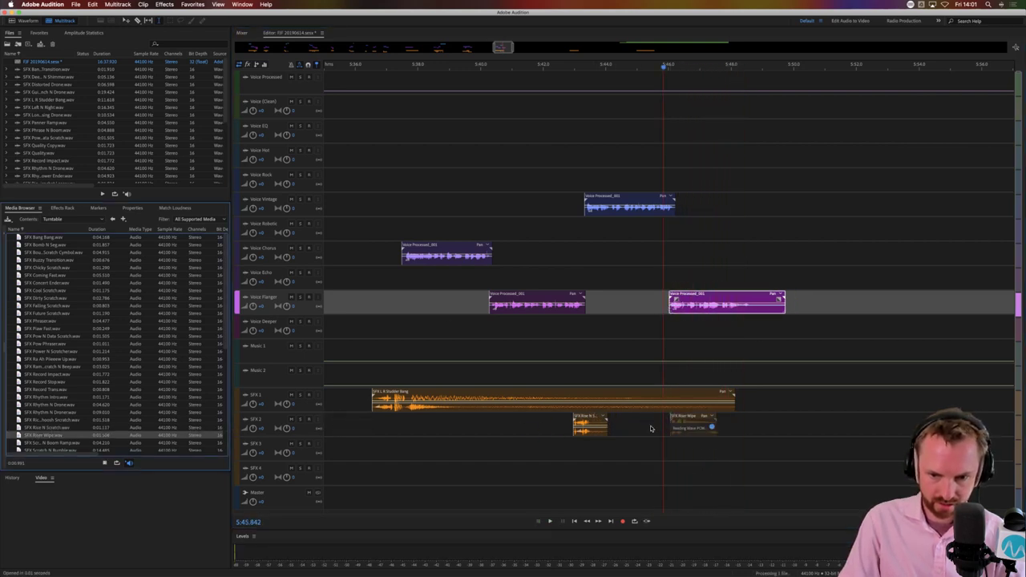
left_click(651, 429)
key("space")
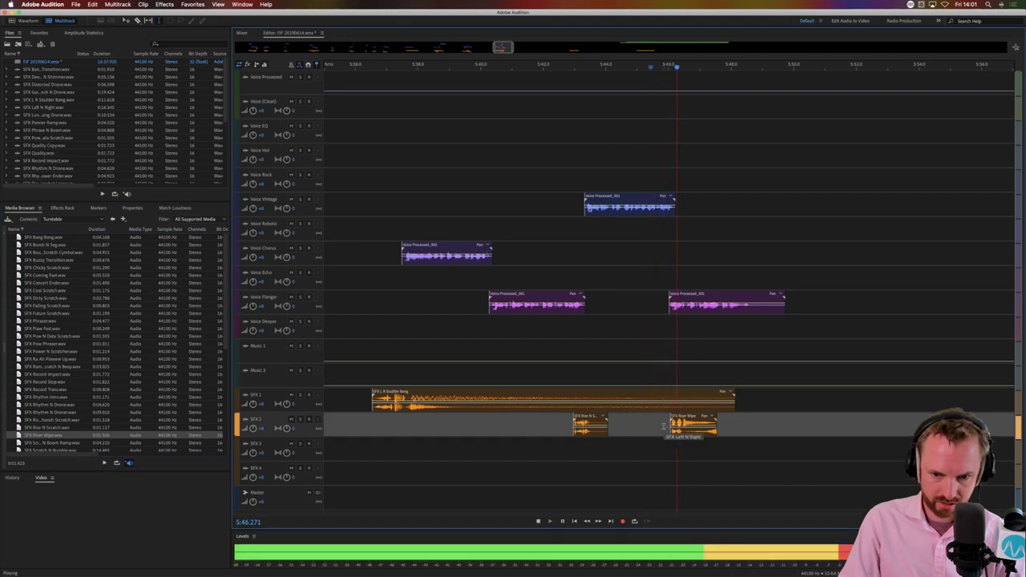
key("space")
left_click(693, 420)
key("Delete")
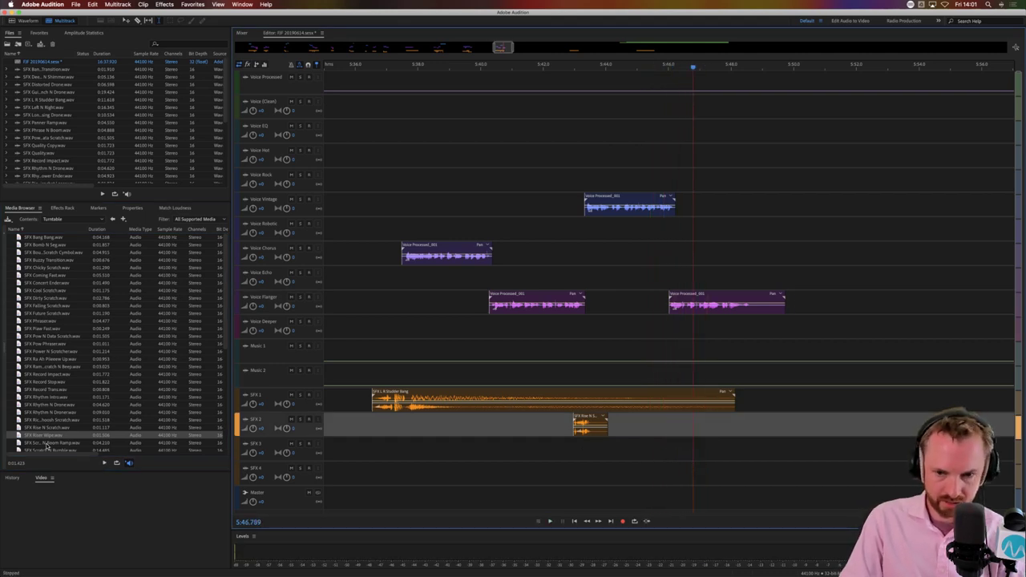
Add SFX Scratch N Boom Ramp to SFX 2 at about 5:45.9 and play it
left_click_drag(46, 444, 784, 425)
left_click(657, 427)
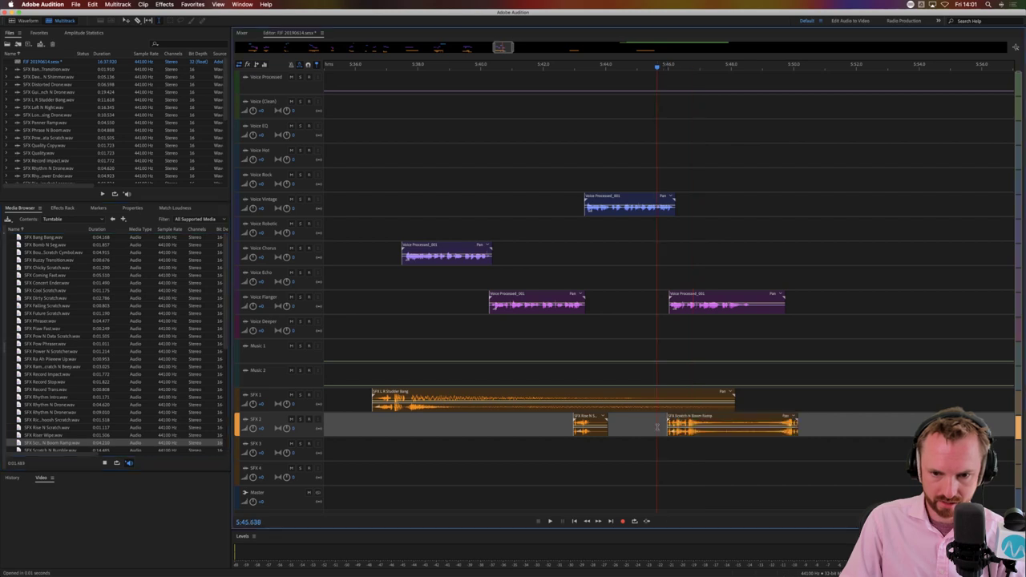
key("space")
key("space")
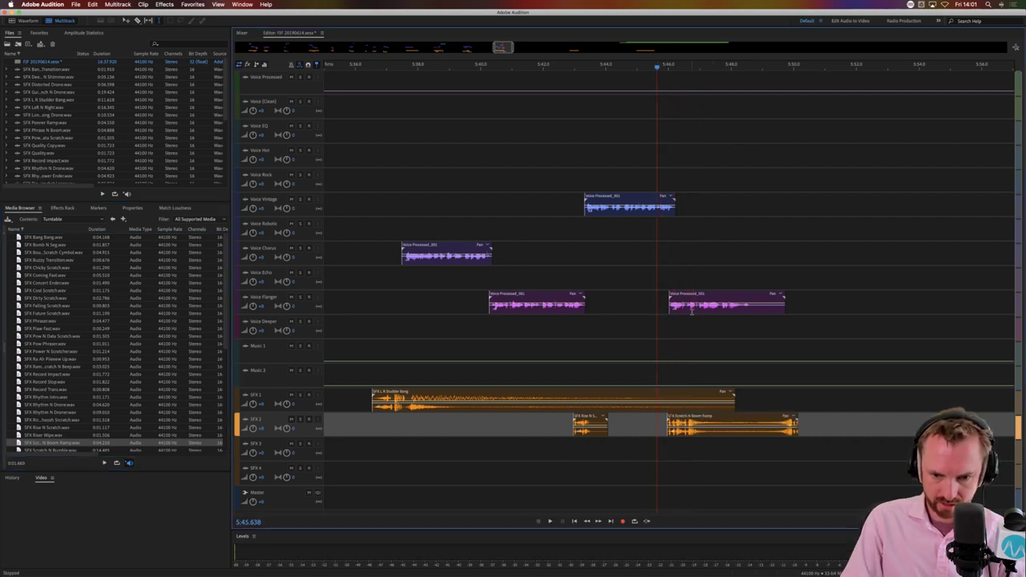
Shift the last Voice Flanger clip about half a second later and play back the result
left_click_drag(710, 303, 726, 303)
key("space")
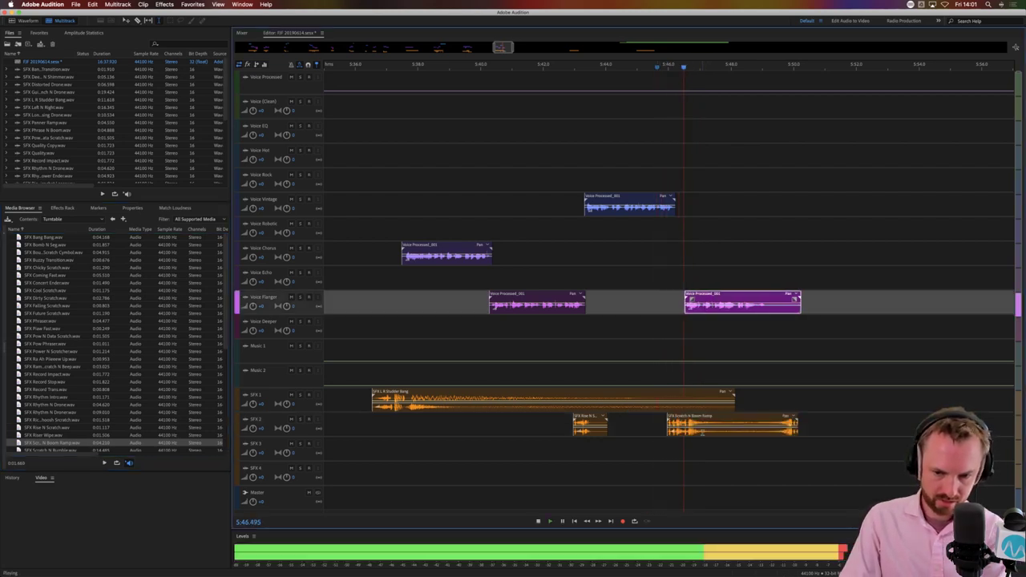
Cut a section out of the SFX Scratch N Boom Ramp clip on SFX 2, close the gap, and play it back
mouse_move(702, 433)
left_mouse_down()
mouse_move(751, 431)
mouse_move(694, 434)
left_mouse_up()
key("Delete")
left_click(673, 451)
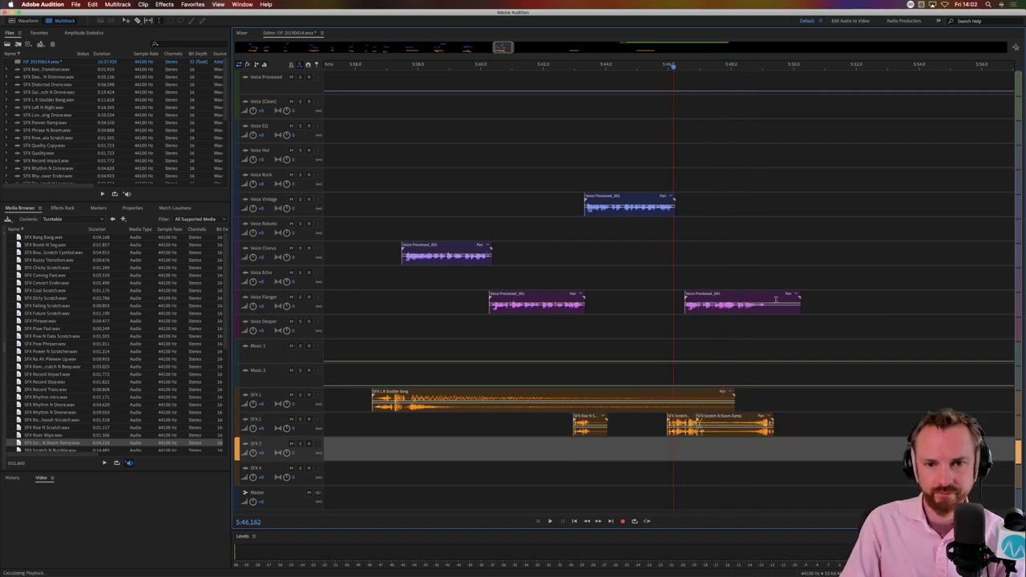
key("space")
scroll(694, 68, "down", 10)
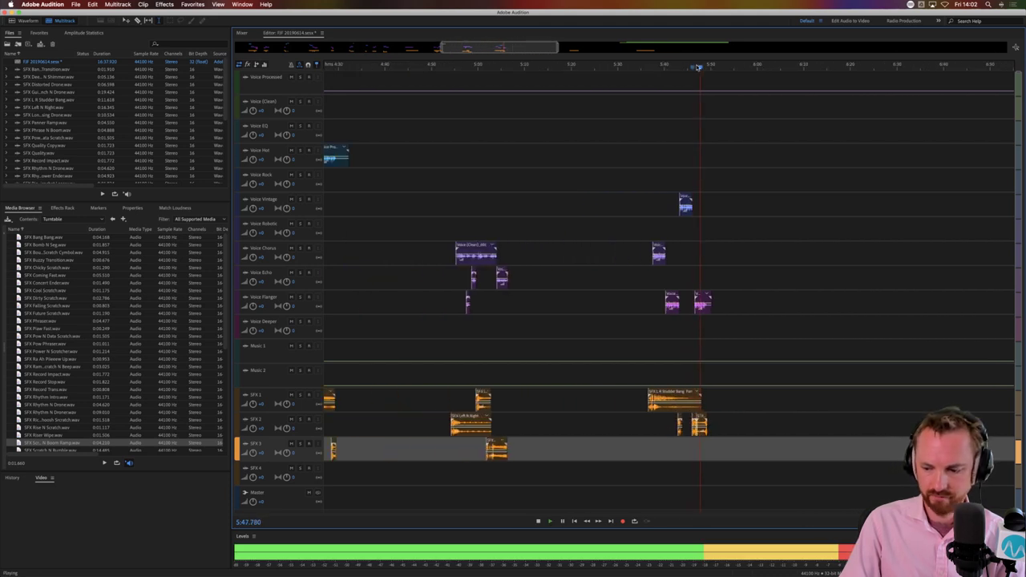
key("space")
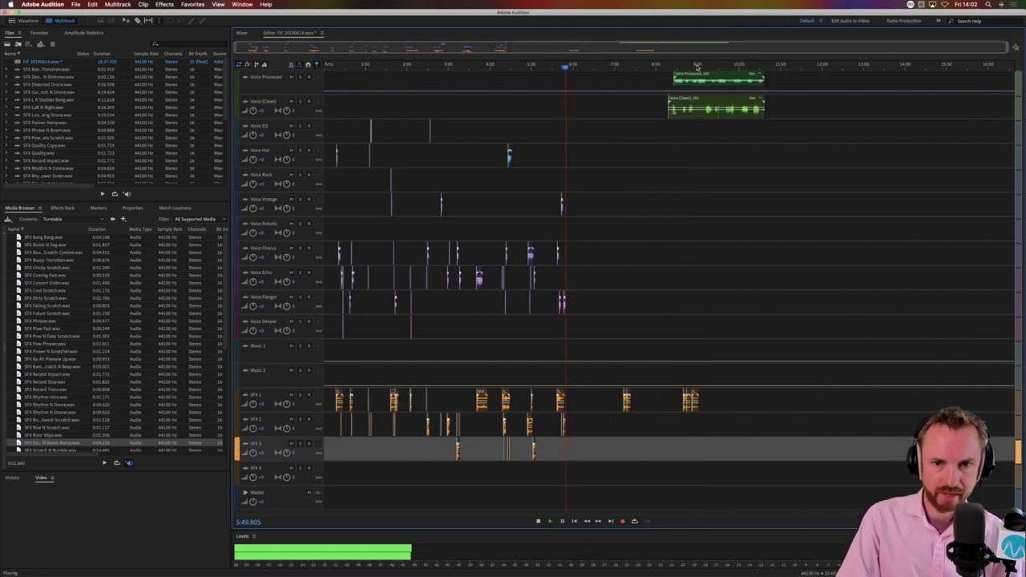
Listen to the opening of the remaining Voice (Clean) clip and delete it up to about 8:36
scroll(691, 67, "up", 5)
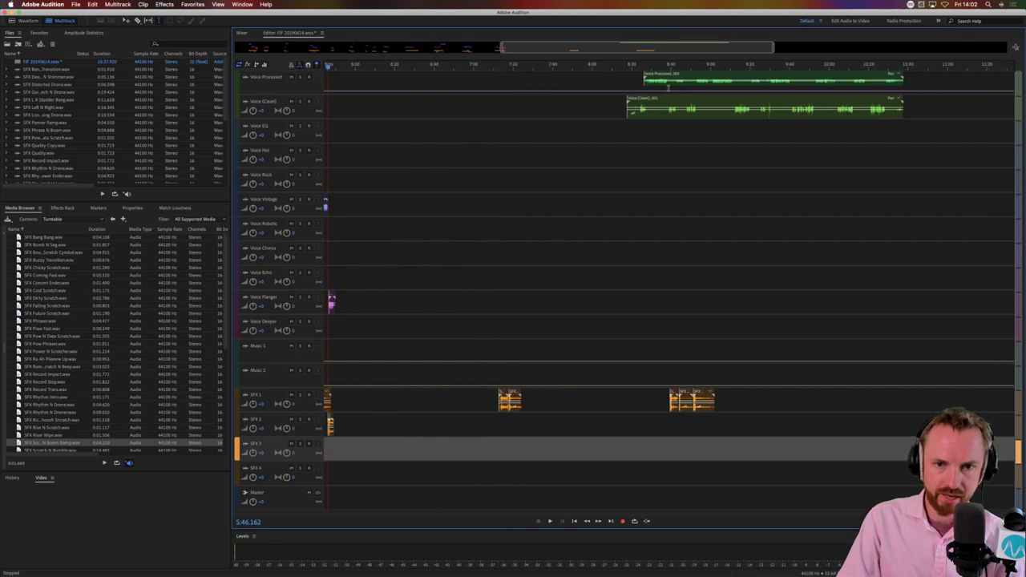
left_click(642, 113)
key("space")
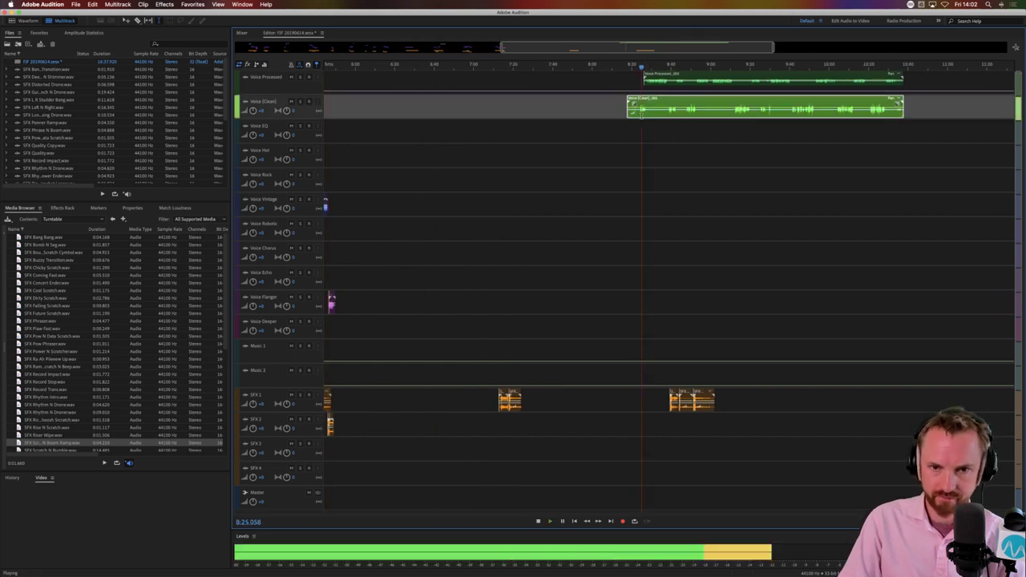
key("space")
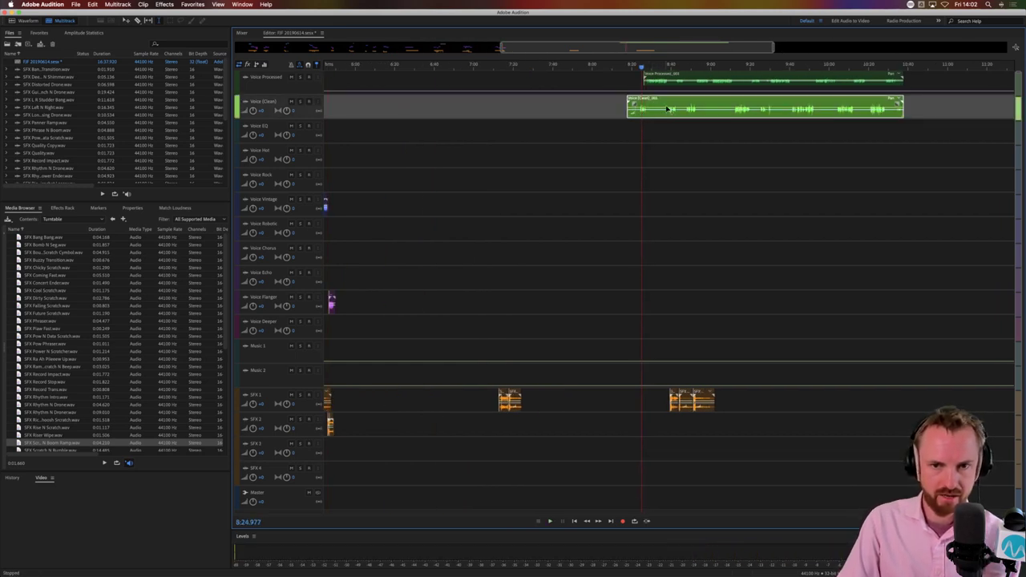
left_click_drag(664, 116, 588, 115)
key("Delete")
left_click(621, 129)
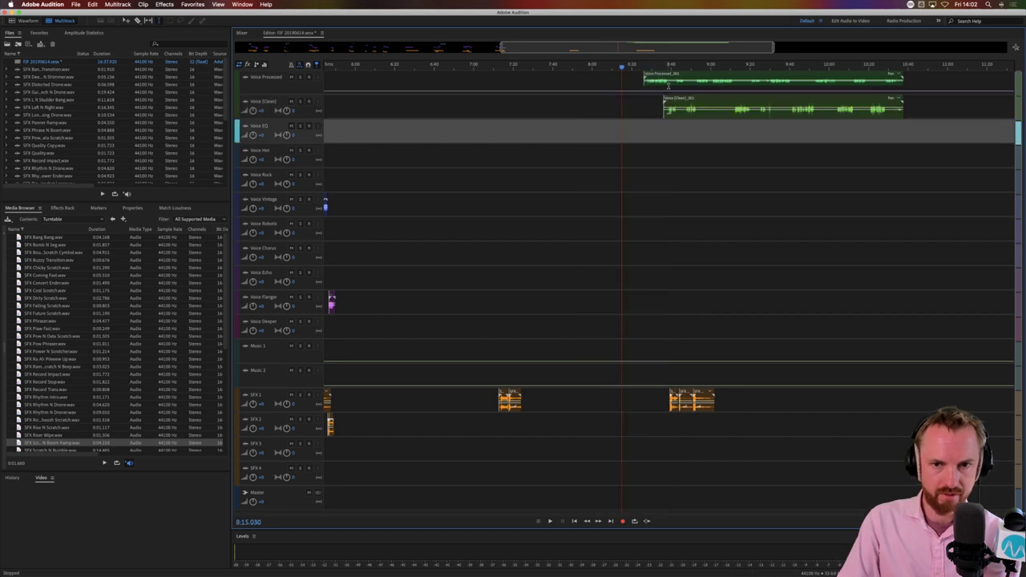
Split the Voice Processed clip at about 8:40 and move its first piece onto Voice Vintage, starting at about 6:04
left_click(669, 85)
key("super+k")
left_click(641, 103)
left_click_drag(646, 85, 367, 208)
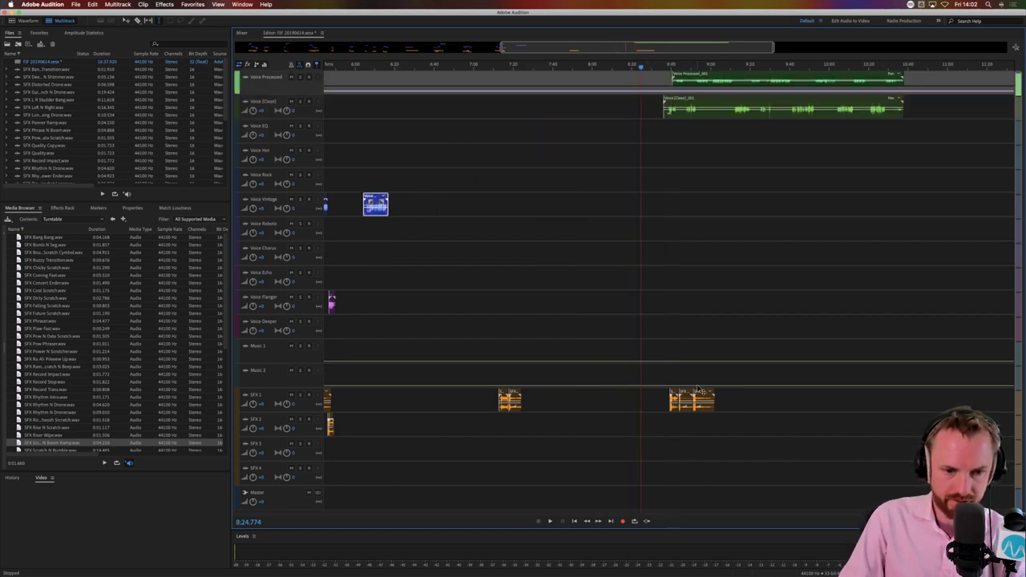
Move the SFX Studder Drone clip on SFX 1 to about 6:05 and play it with the new vintage voice clip
left_click_drag(700, 390, 369, 393)
left_click(366, 314)
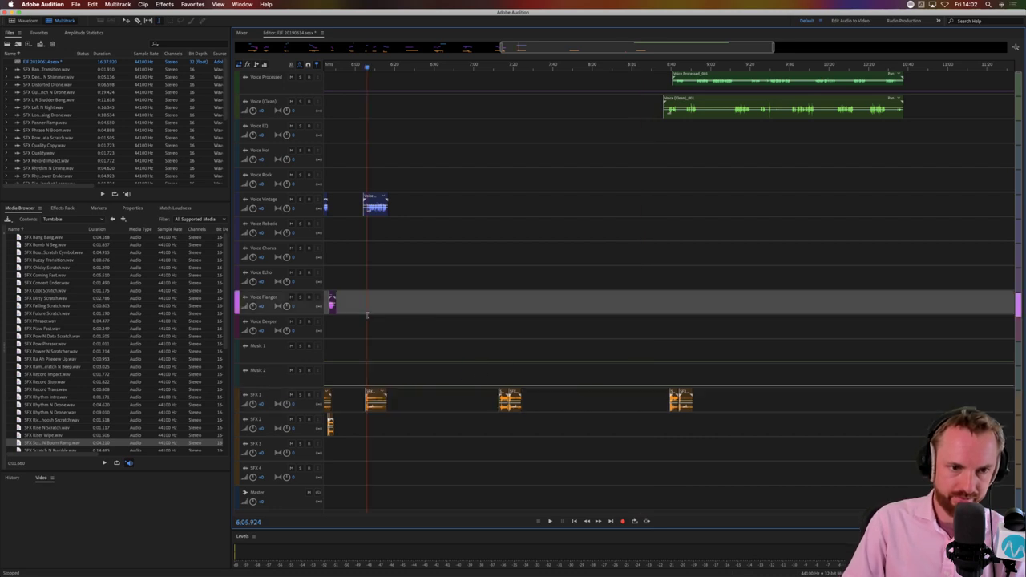
scroll(363, 68, "up", 6)
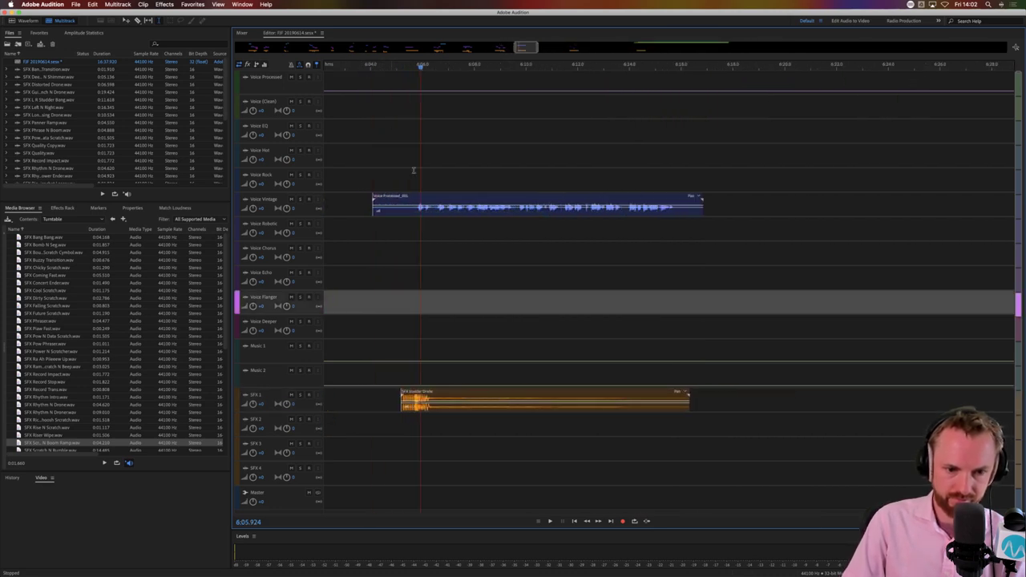
left_click(399, 234)
key("space")
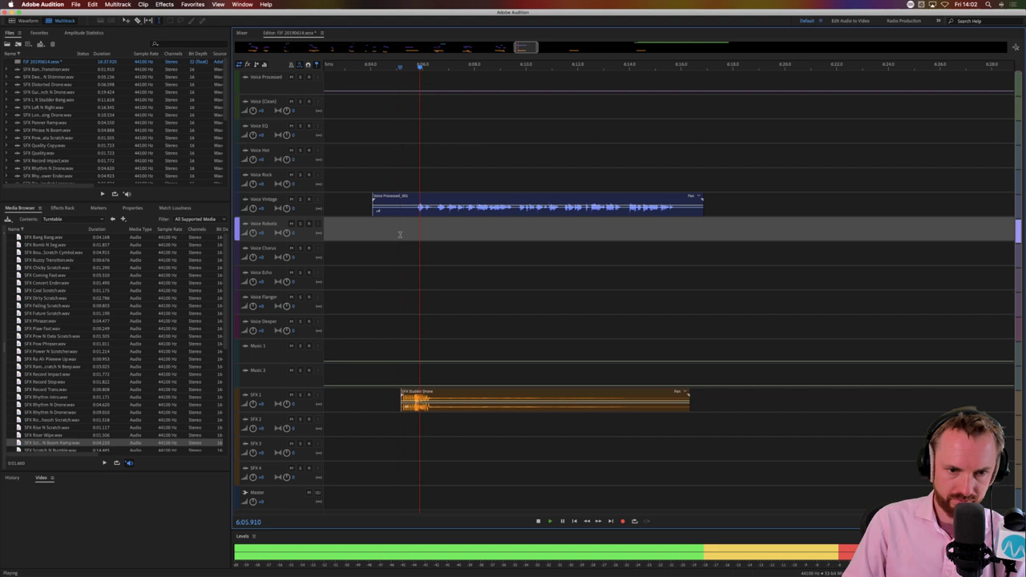
key("space")
Split the Voice Vintage clip at about 6:06.5, move the later piece onto Voice Chorus, and play the transition
left_click(435, 212)
key("super+k")
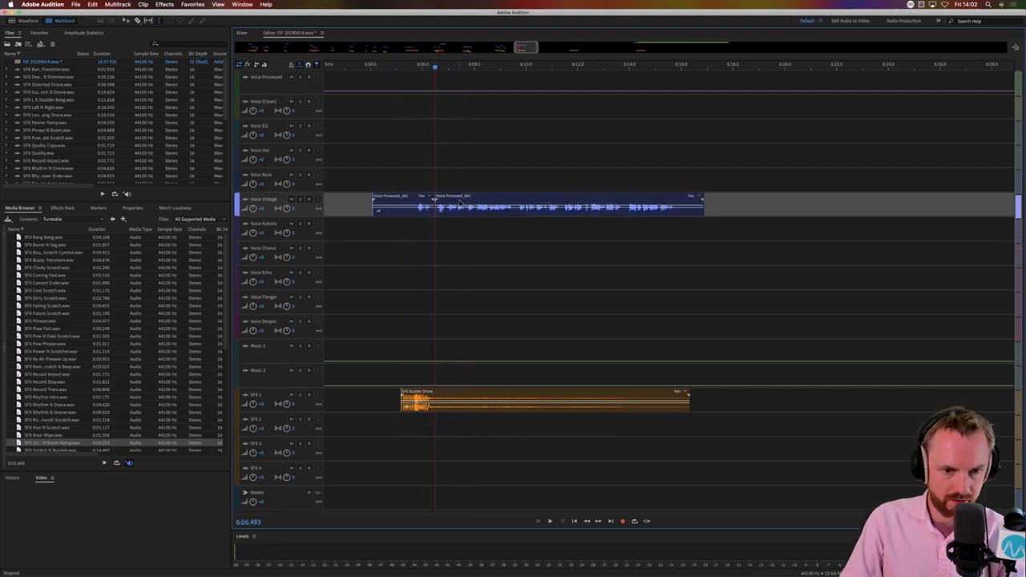
left_click_drag(446, 197, 450, 268)
left_click(424, 227)
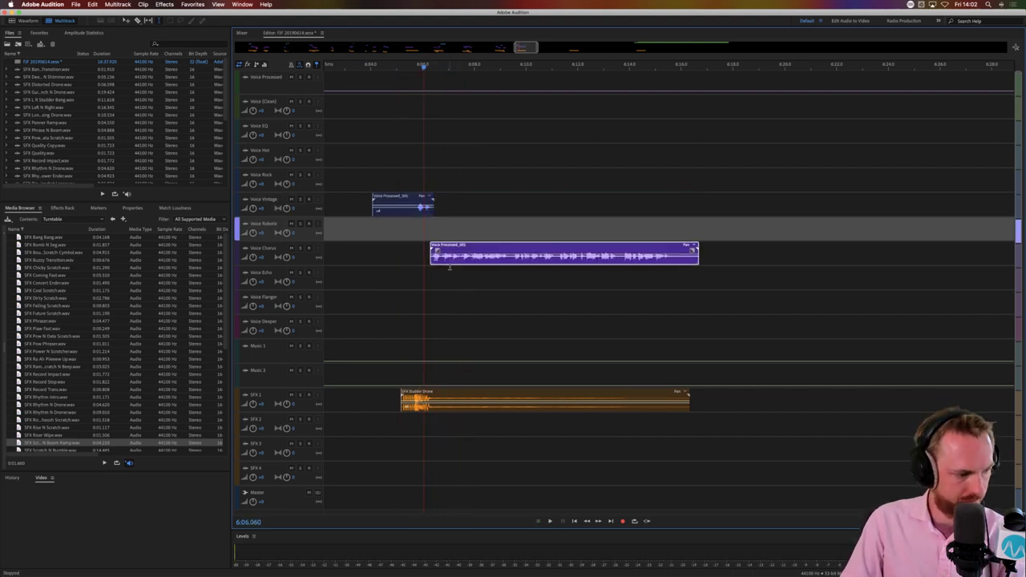
key("space")
Split the Voice Chorus clip at about 6:09.3 and move the later piece onto Voice Echo
left_click(508, 263)
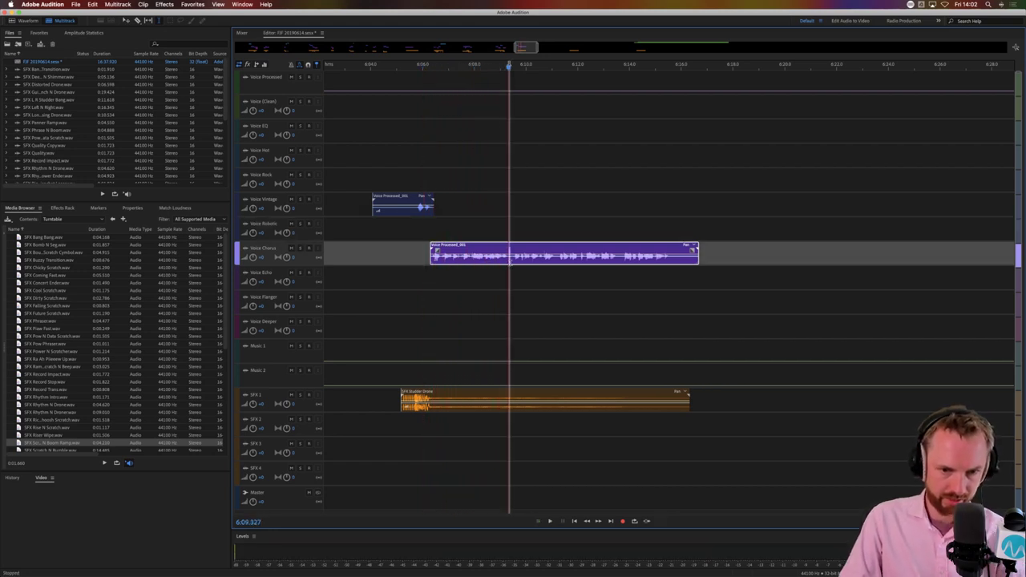
key("super+k")
left_click_drag(526, 260, 521, 279)
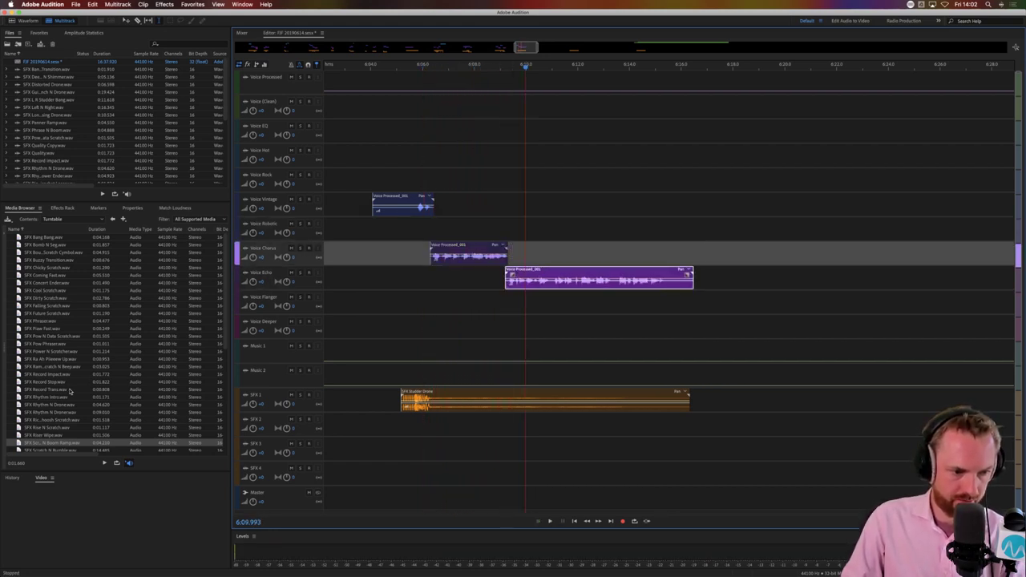
Place SFX Snare Transition.wav on SFX 2 at about 6:08.7 and play the section
scroll(74, 422, "down", 5)
left_click_drag(40, 420, 499, 434)
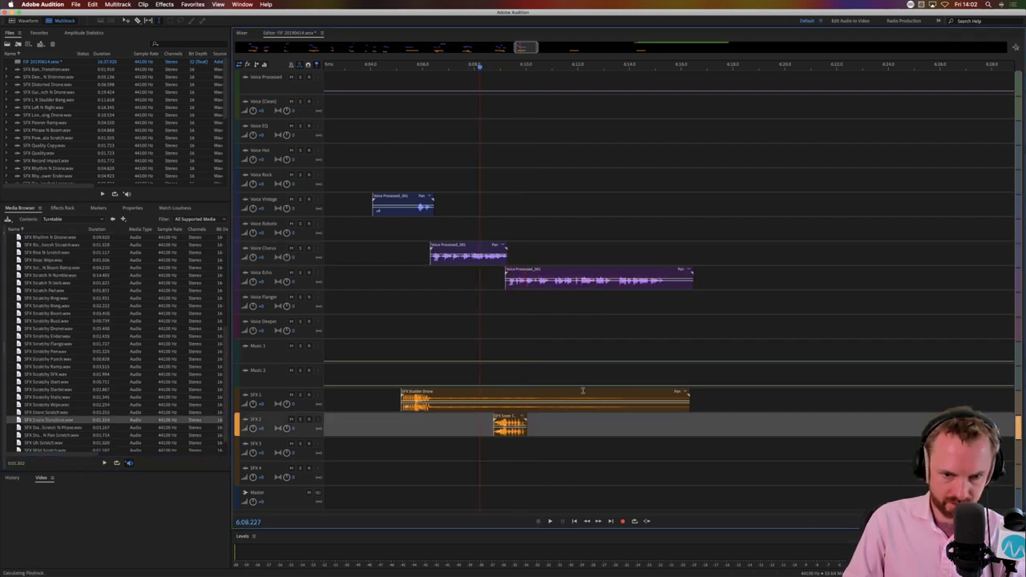
key("space")
key("space")
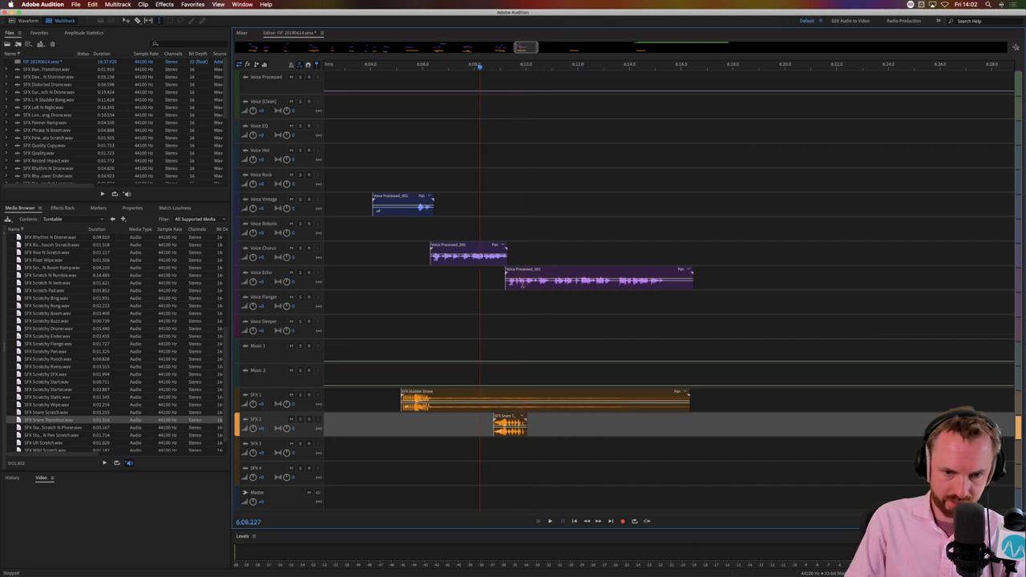
Shift the Voice Echo clip later to start at about 6:09.6 and play it with the snare effect
mouse_move(524, 287)
left_mouse_down()
mouse_move(542, 287)
mouse_move(533, 289)
left_mouse_up()
key("space")
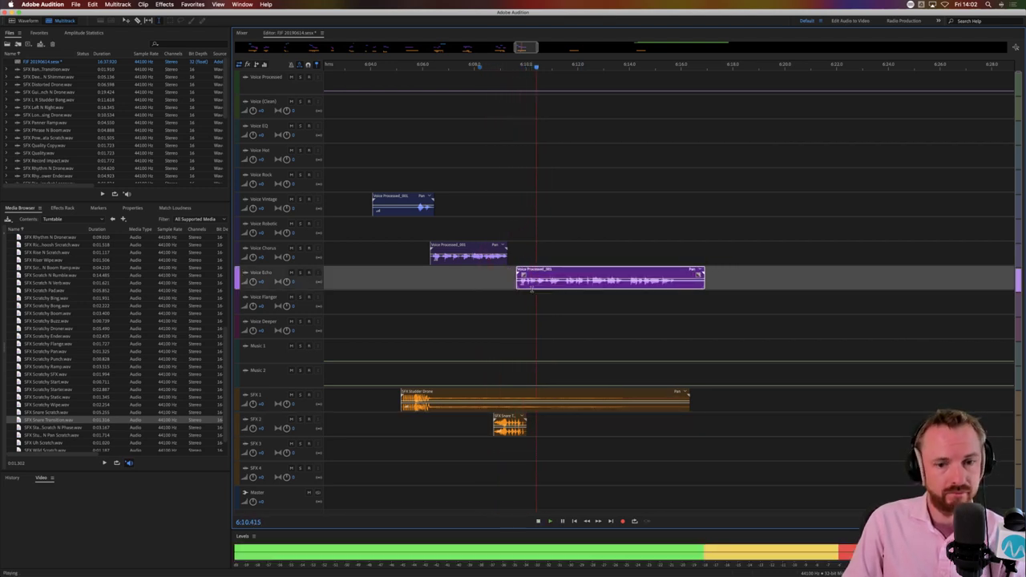
key("space")
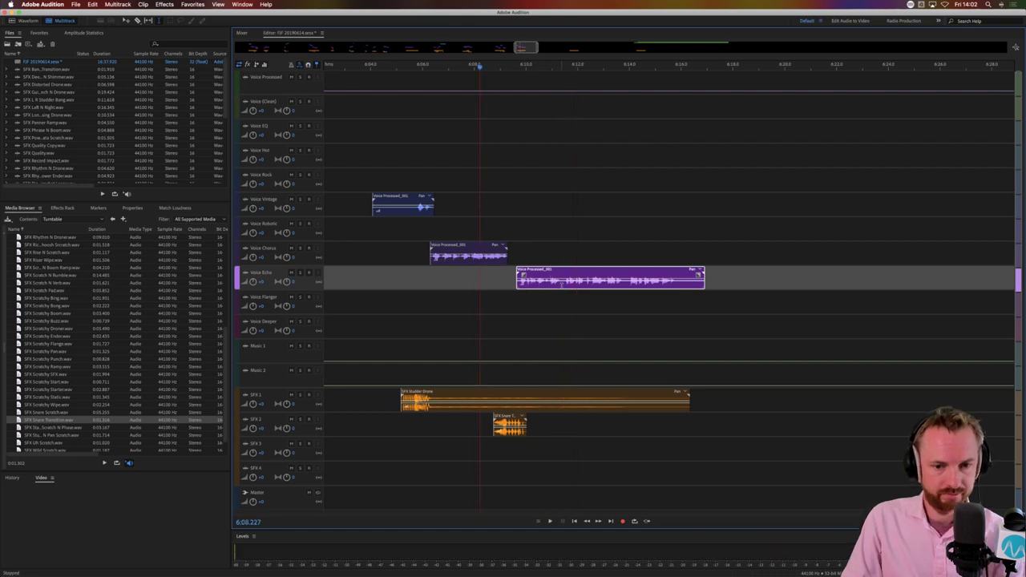
Cut a short section from the Voice Echo clip and move the remaining phrase onto Voice Flanger at about 6:11.3
left_click_drag(560, 284, 566, 284)
key("Delete")
left_click(569, 295)
left_click_drag(570, 299, 567, 299)
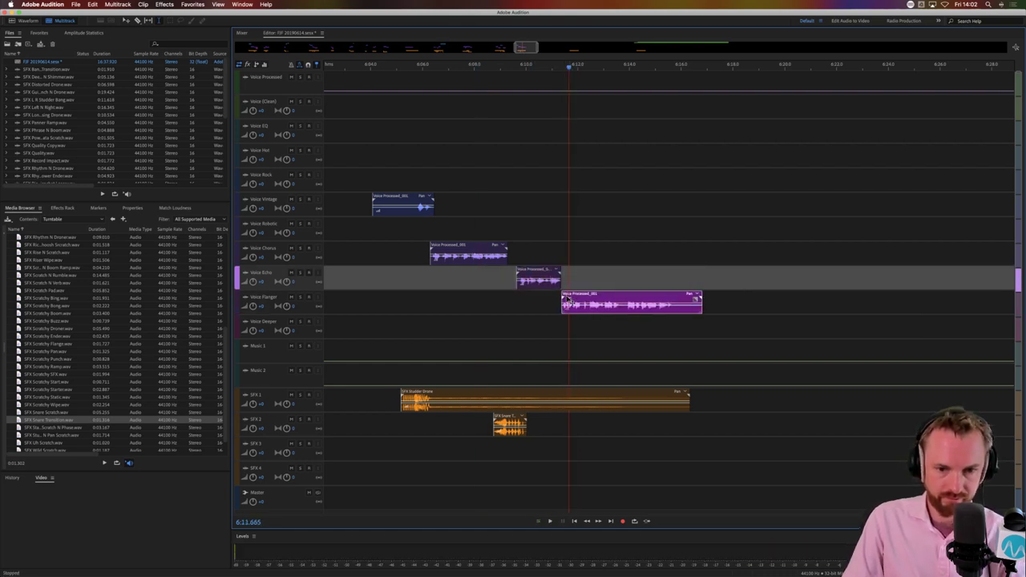
left_click(554, 307)
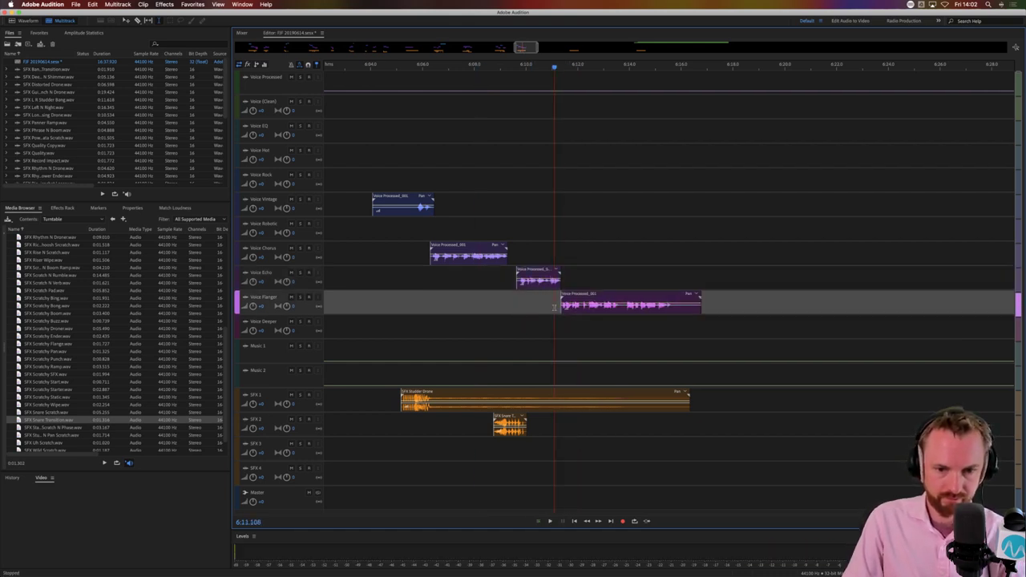
Delete a short section of the Voice Flanger clip at about 6:13.7 and its tail, and close the gap
left_click(623, 306)
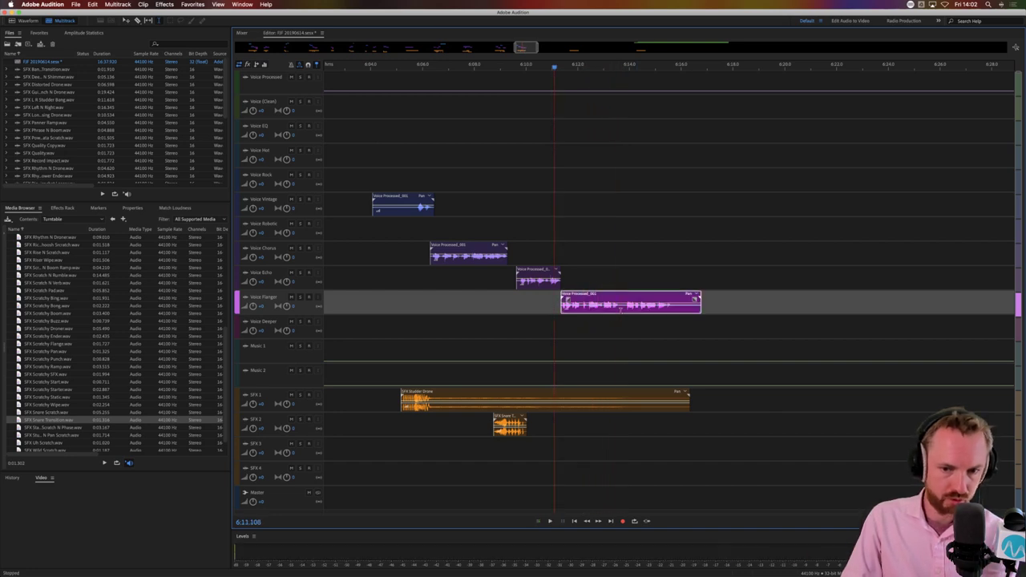
key("Delete")
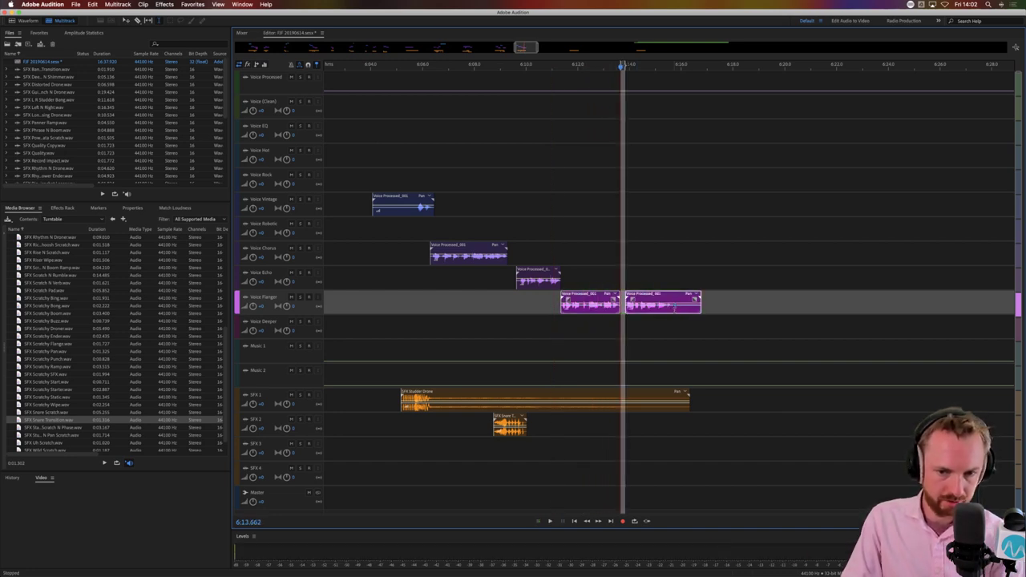
left_click_drag(673, 310, 711, 311)
key("Delete")
left_click(657, 322)
Try layering a copy of the last Voice Flanger piece on Voice Deeper, listen to it, and remove the copy
left_click_drag(647, 300, 628, 328)
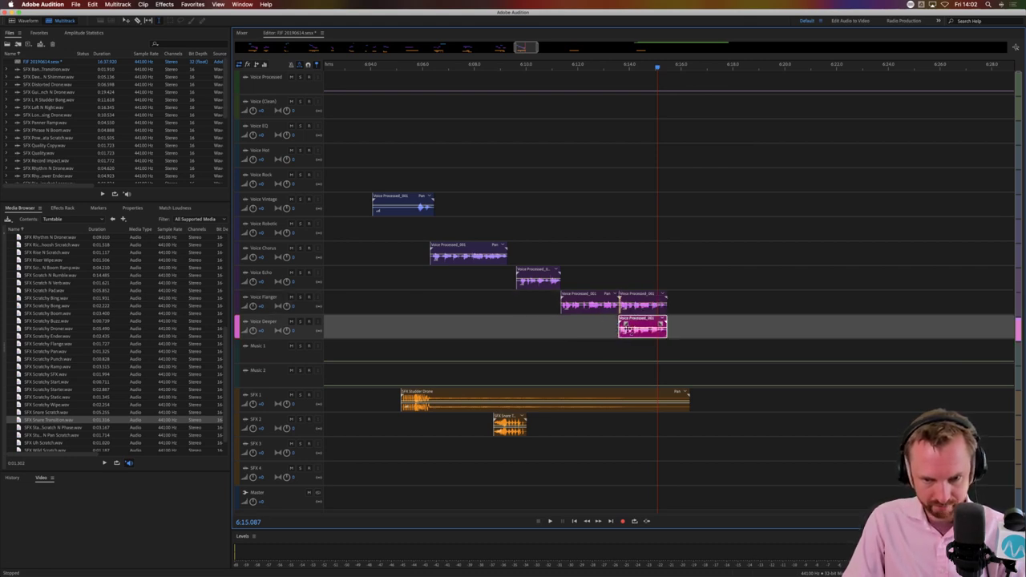
left_click(612, 330)
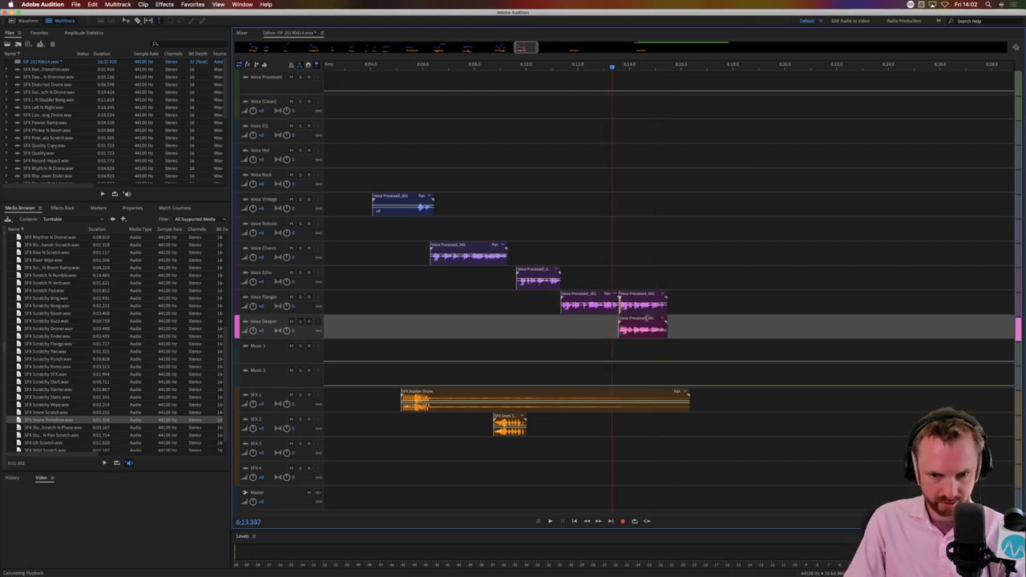
key("space")
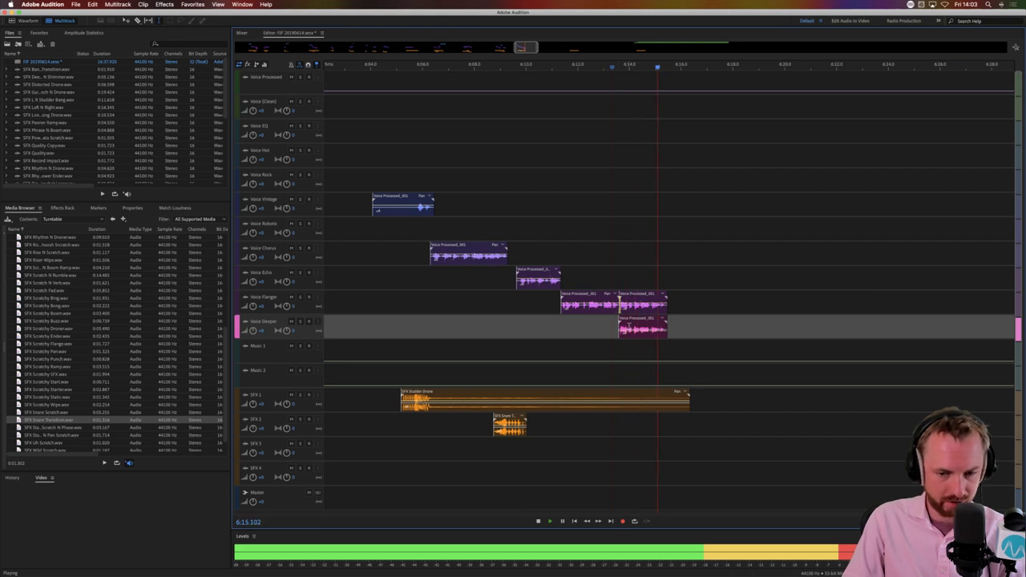
key("space")
left_click(695, 315)
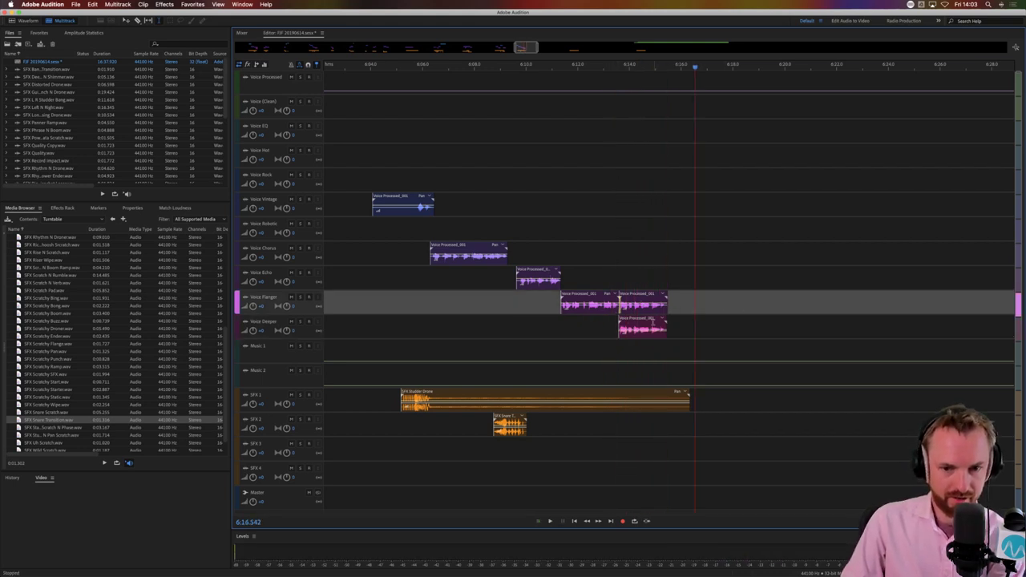
key("Delete")
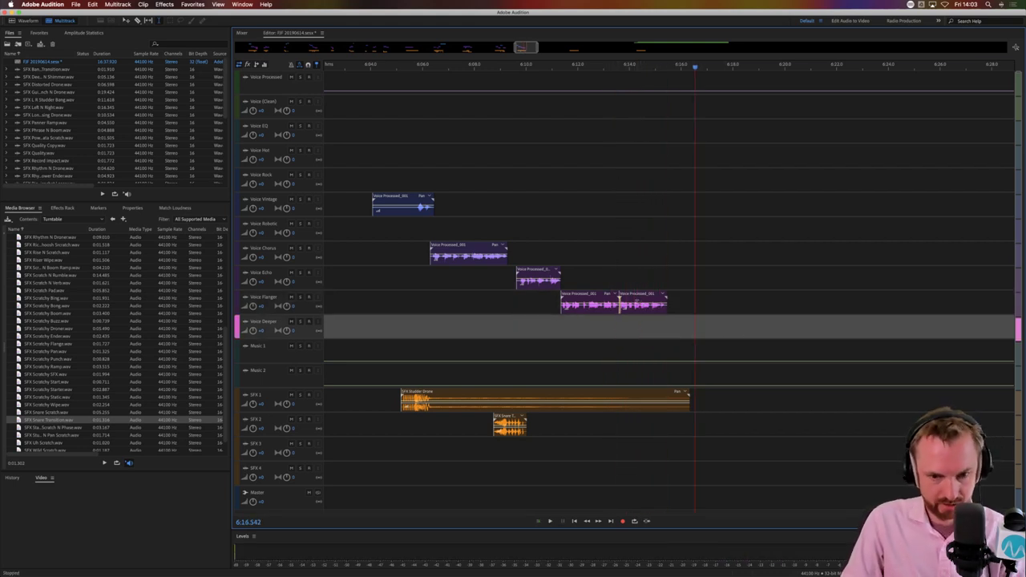
Copy the last Voice Flanger piece onto Voice Chorus at the same position and play the layered voices
left_click_drag(634, 291, 622, 259)
left_click(604, 255)
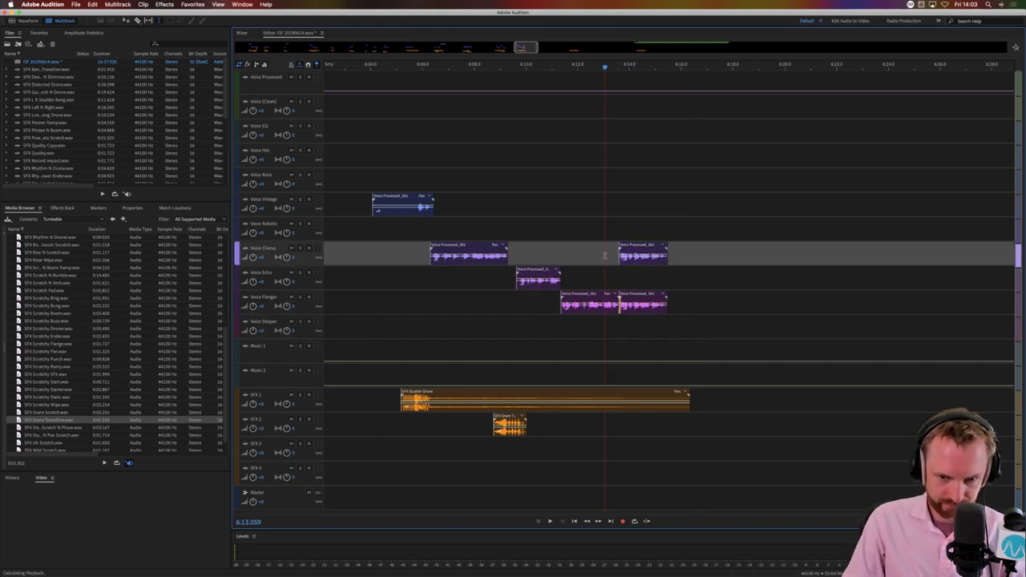
key("space")
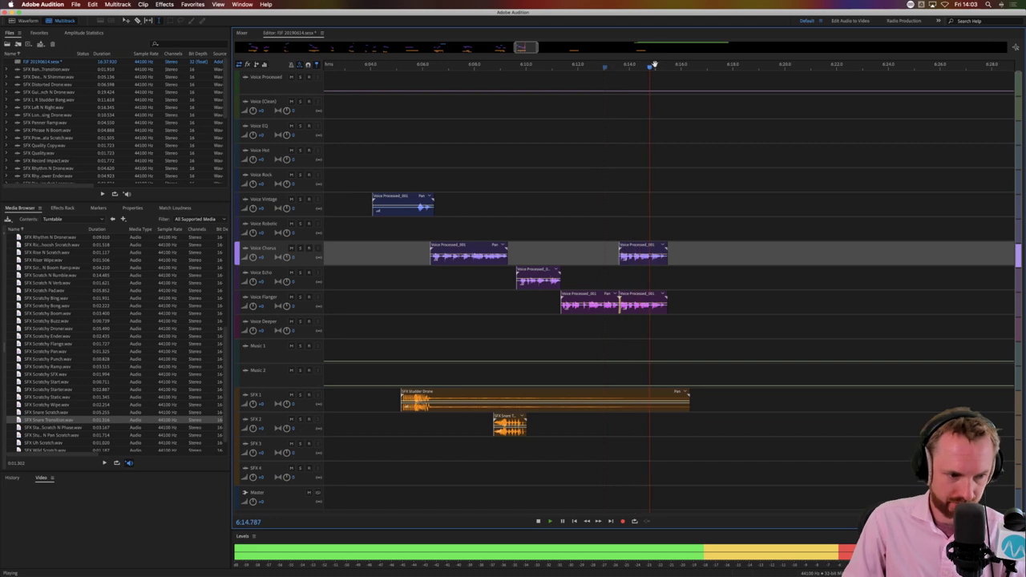
key("space")
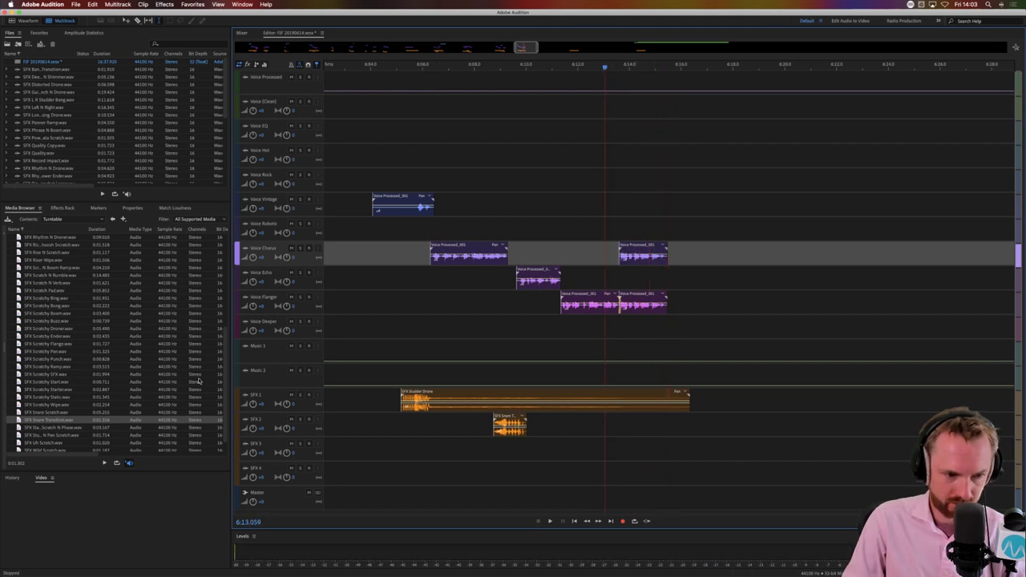
Place SFX Uh Scratch.wav on SFX 2 at about 6:15.2, at the end of the layered phrase
left_click(46, 443)
left_click_drag(604, 409, 672, 426)
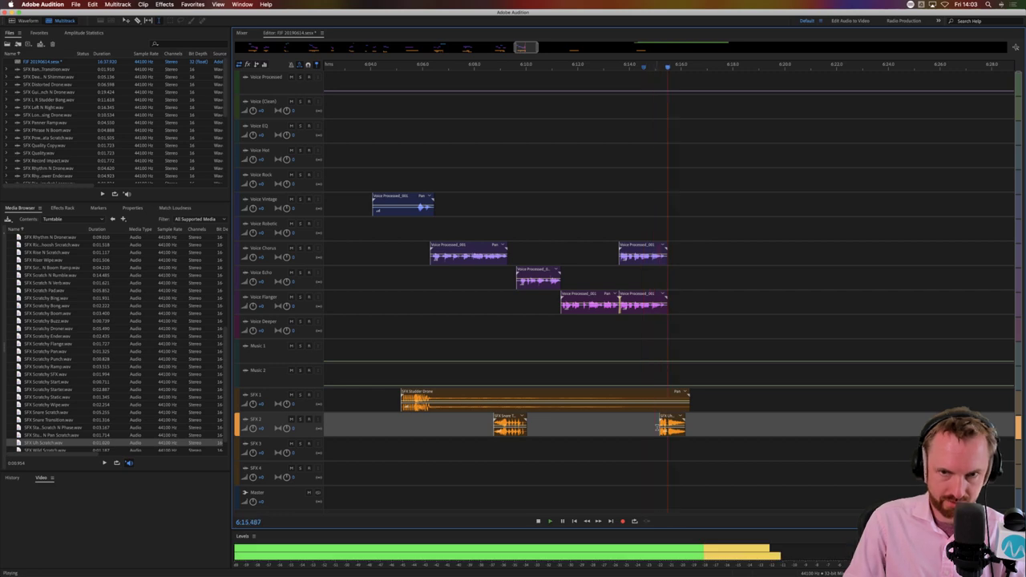
Listen from about 8:40 and delete the section of the Voice (Clean) clip from about 8:42.5 to 8:46, separating its first phrase
scroll(723, 75, "down", 15)
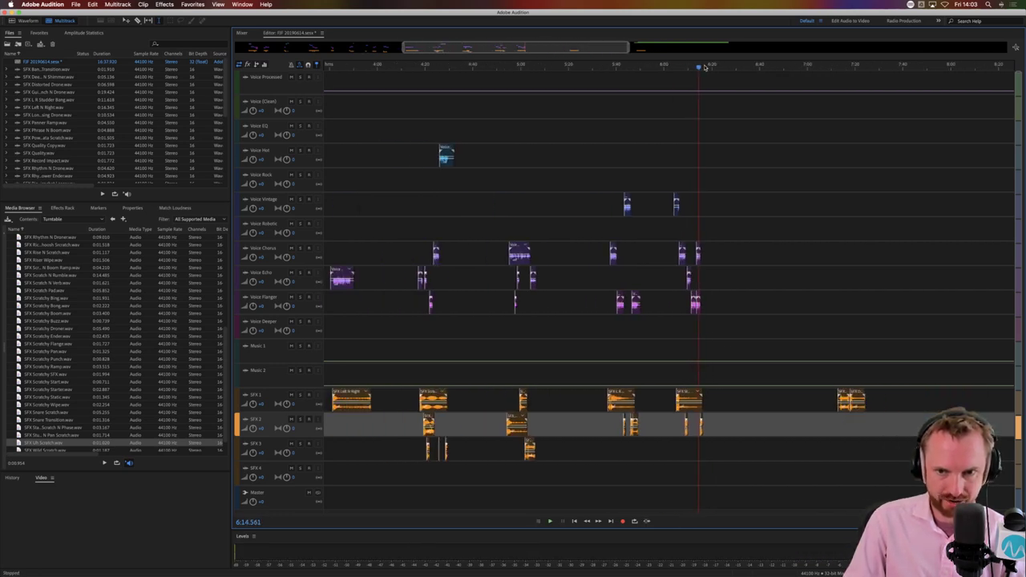
left_click(688, 127)
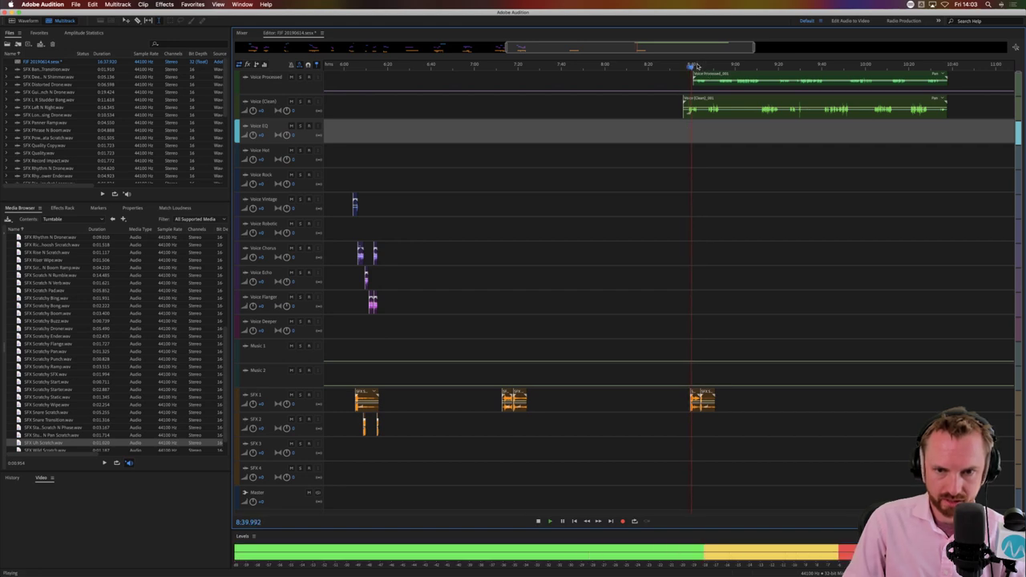
scroll(696, 66, "up", 6)
key("space")
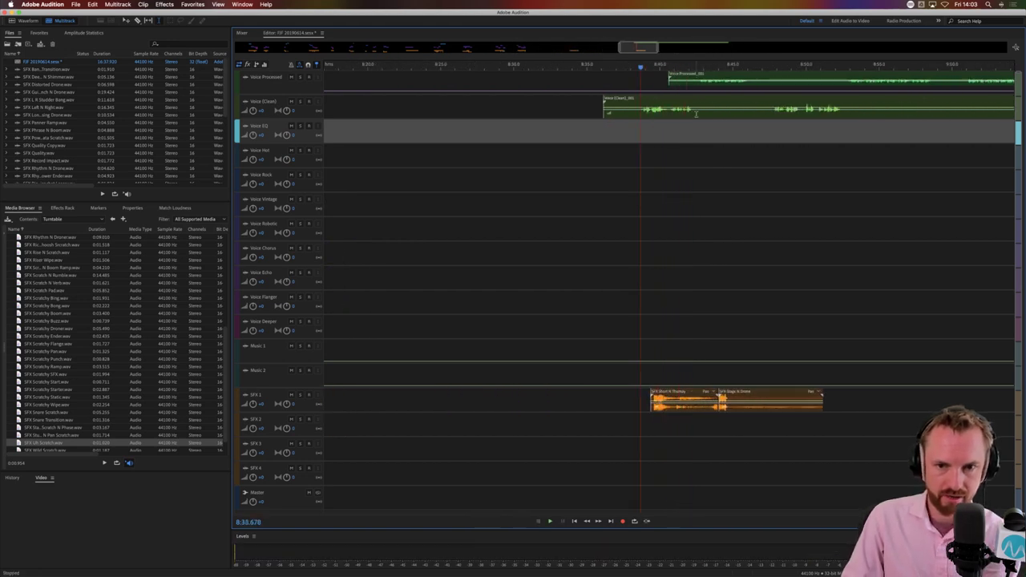
left_click_drag(696, 112, 748, 113)
key("Delete")
Move the separated Voice (Clean) phrase to Voice Robotic and delete the silence at its start
left_click(717, 148)
left_click_drag(670, 110, 585, 243)
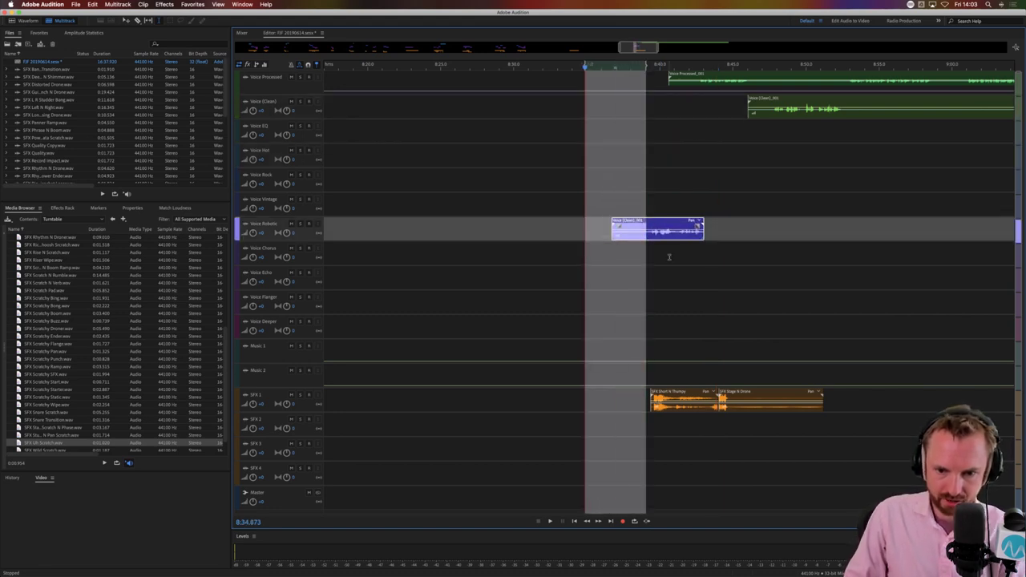
key("Delete")
Place the Voice Robotic phrase at about 6:26.4, together with SFX Short N Thumpy on SFX 1, and play them
left_click_drag(662, 240, 418, 238)
scroll(629, 67, "down", 5)
left_click(416, 212)
key("space")
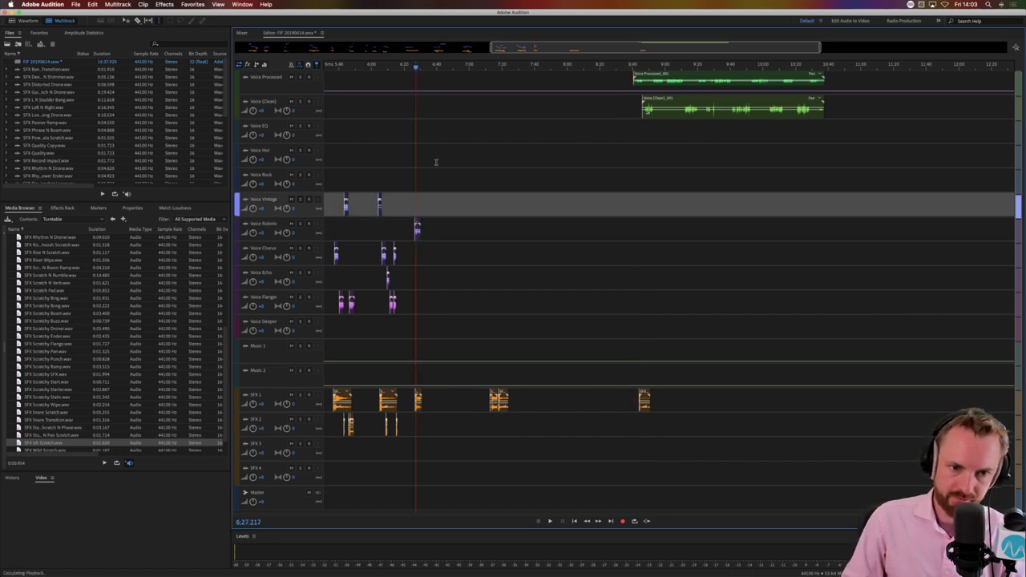
scroll(412, 66, "up", 6)
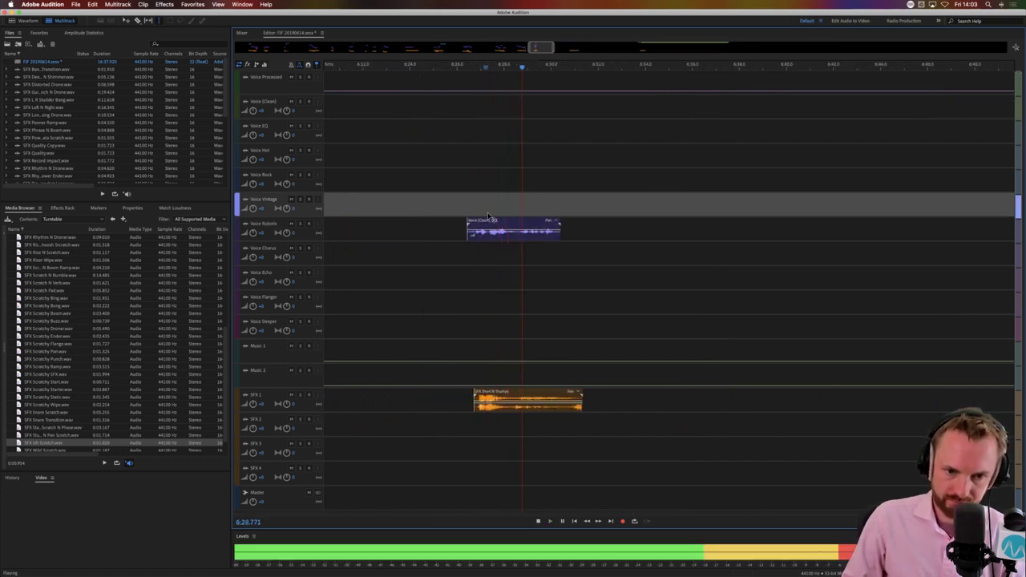
key("space")
Split the Voice Robotic phrase, moving its first part to Voice Echo and its time-stretched second part to Voice Hot at about 6:28.8
left_click_drag(493, 226, 557, 176)
left_click(525, 282)
key("super+k")
left_click(498, 186)
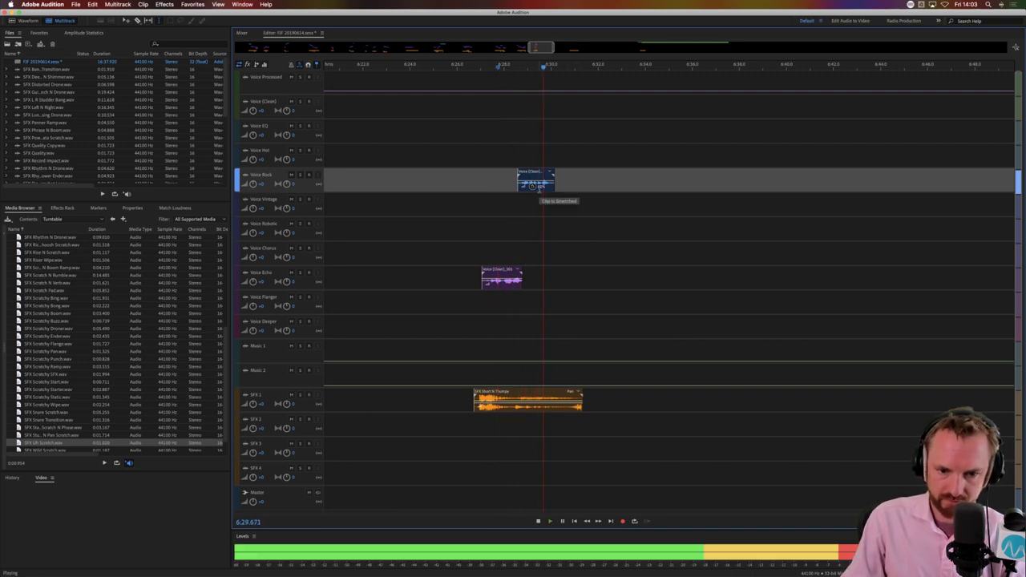
left_click_drag(543, 182, 544, 154)
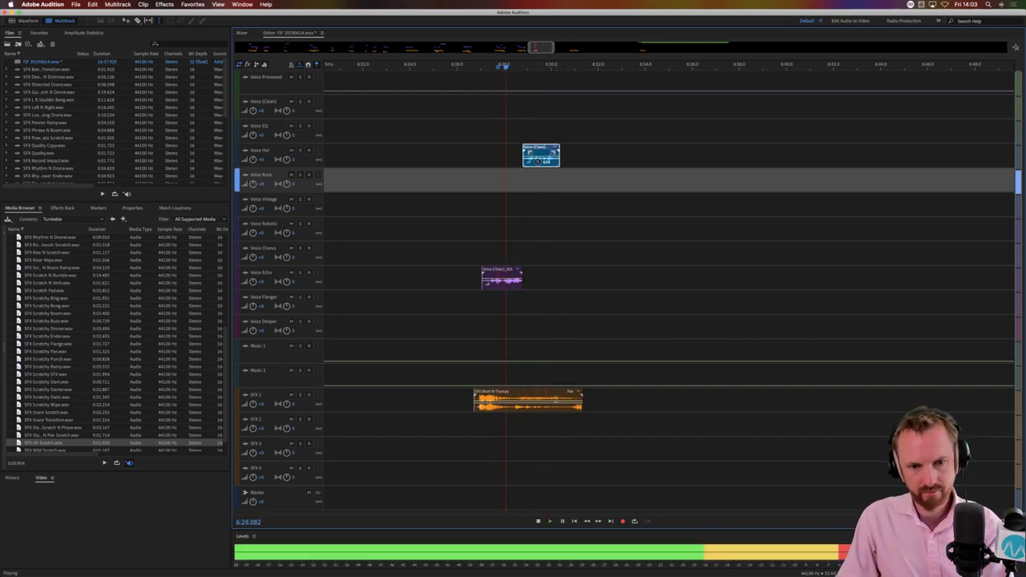
key("space")
Split SFX Short N Thumpy at about 6:29.5, extend the end of the Voice Echo clip slightly, and listen
left_click(540, 399)
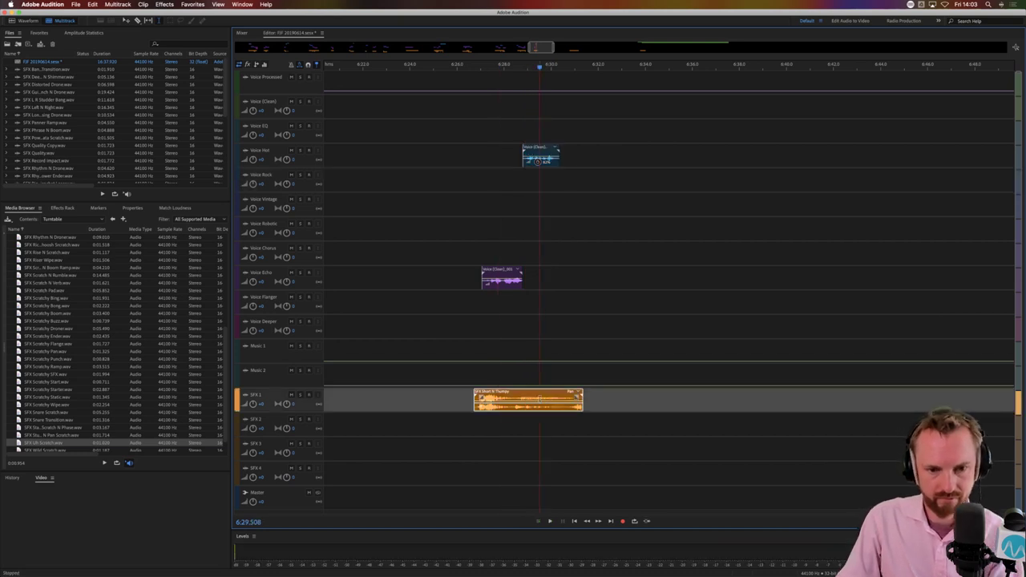
key("super+k")
left_click_drag(519, 287, 528, 284)
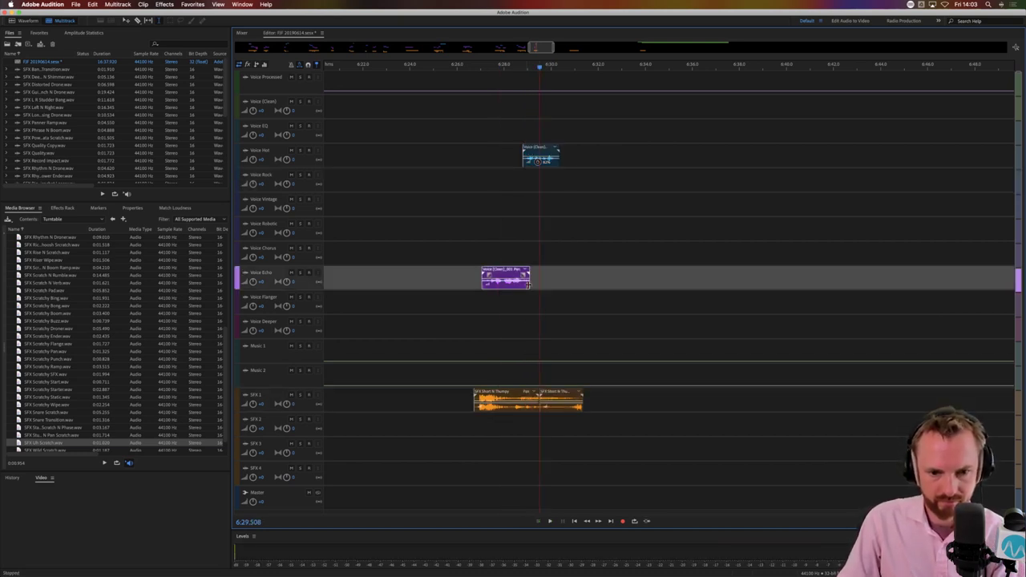
left_click(497, 303)
key("space")
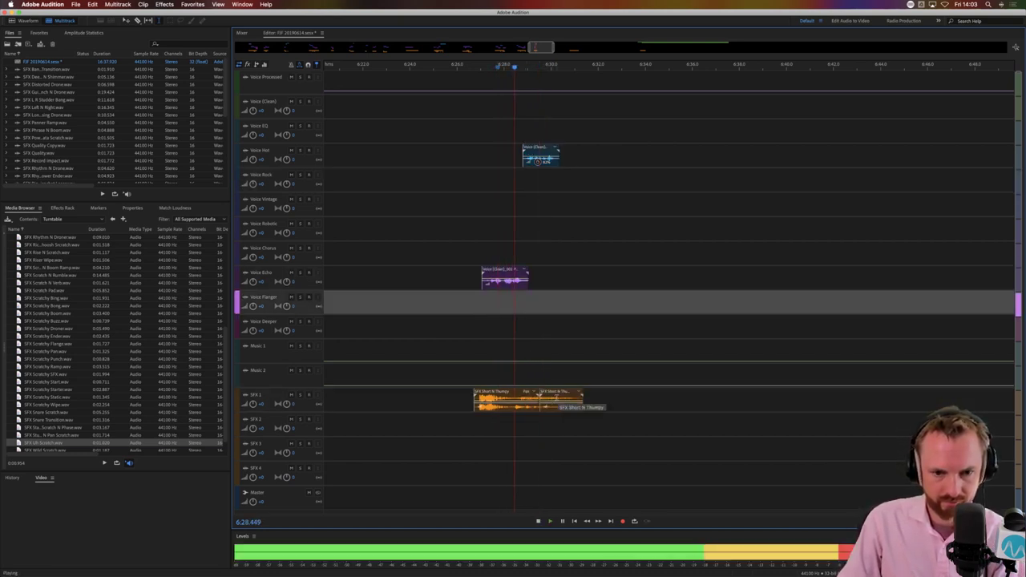
key("space")
Shift the second piece of SFX Short N Thumpy earlier to about 6:28.3, crossfading over the first, and play the ending
left_click_drag(556, 396, 541, 398)
left_click(544, 381)
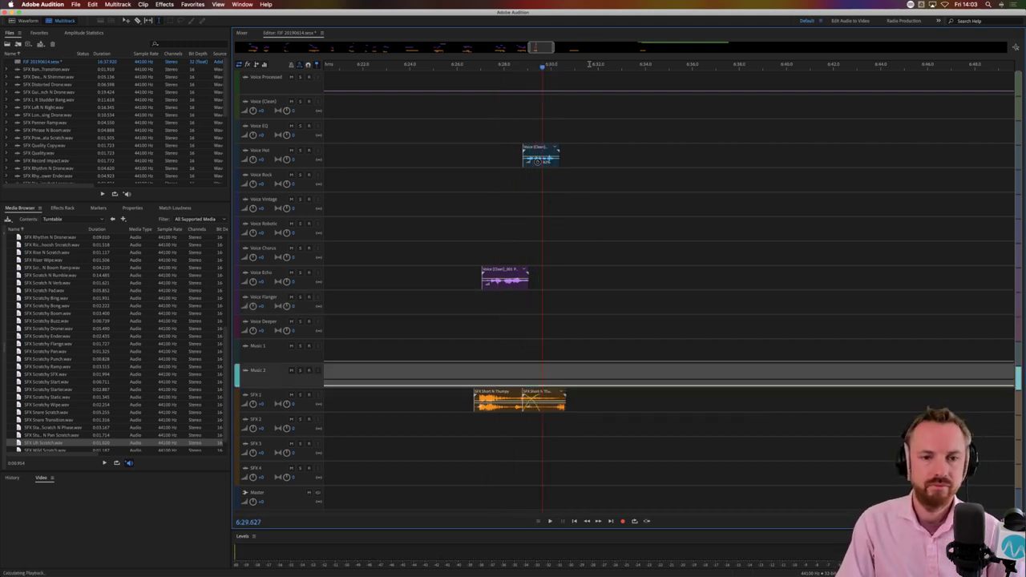
key("space")
scroll(583, 68, "down", 3)
key("space")
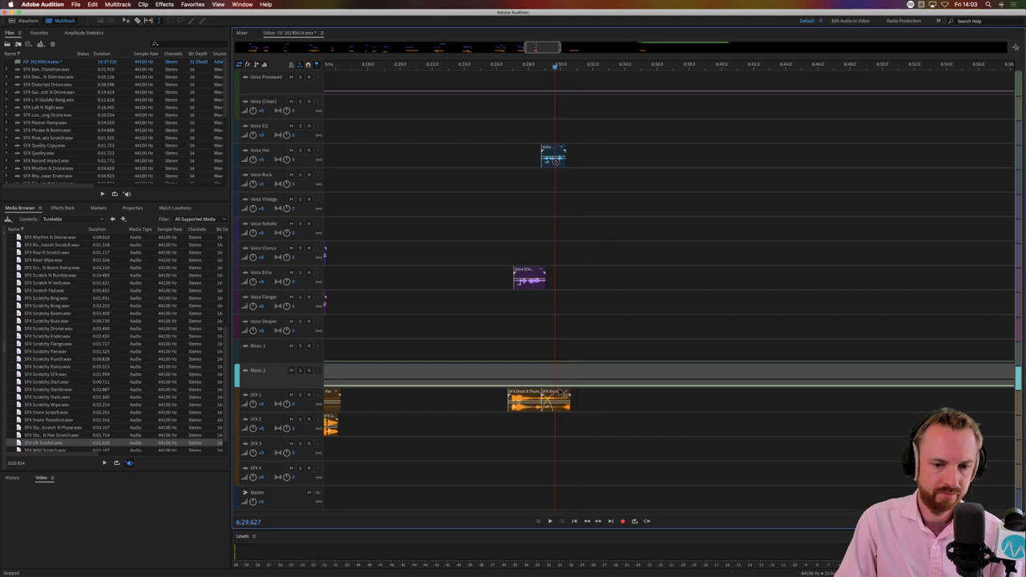
left_click_drag(560, 392, 552, 391)
key("space")
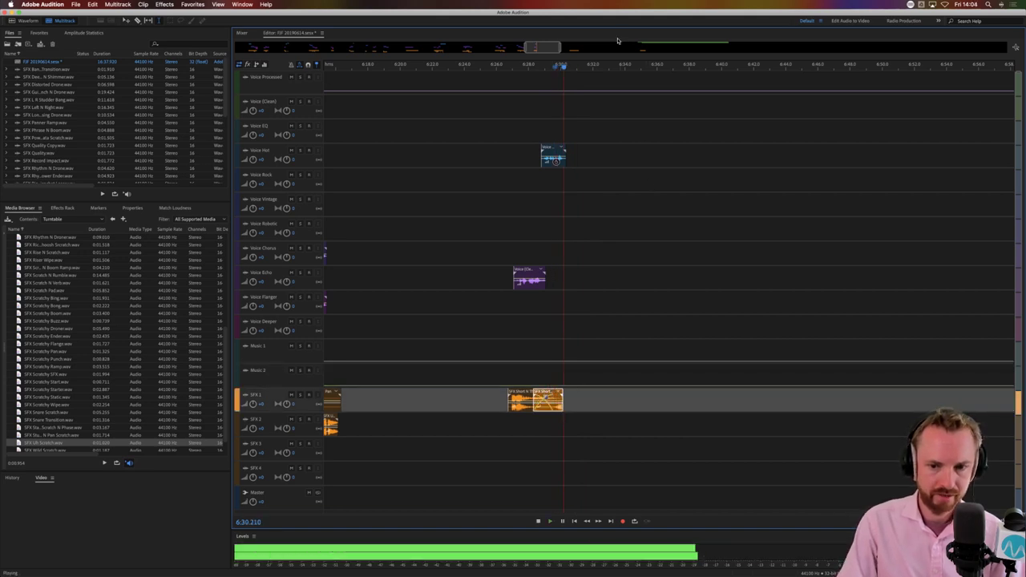
key("space")
Play the start of the Voice Processed clip and delete the section after its first phrase, from about 8:47 to 8:52
scroll(598, 66, "down", 5)
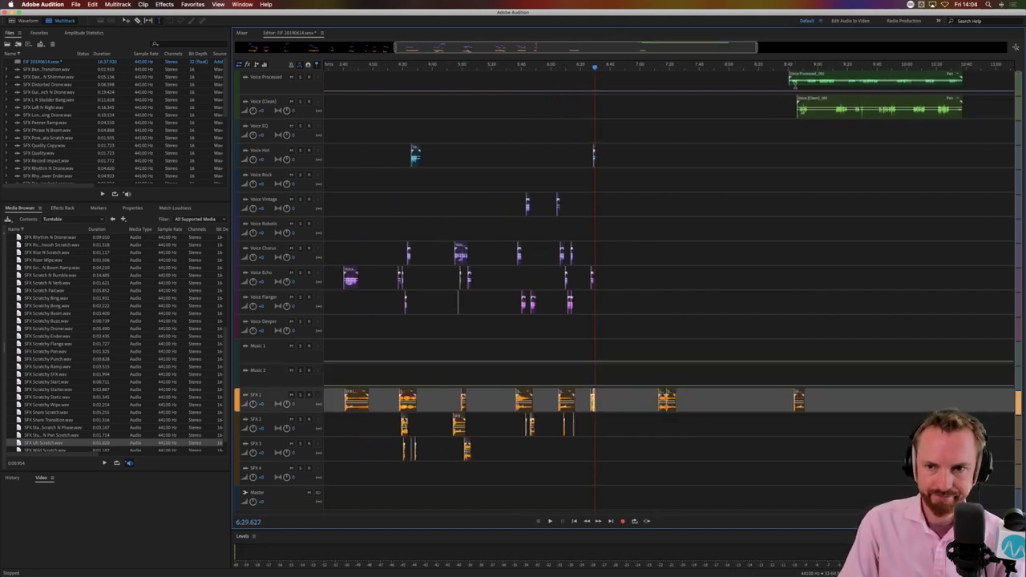
left_click(791, 98)
key("space")
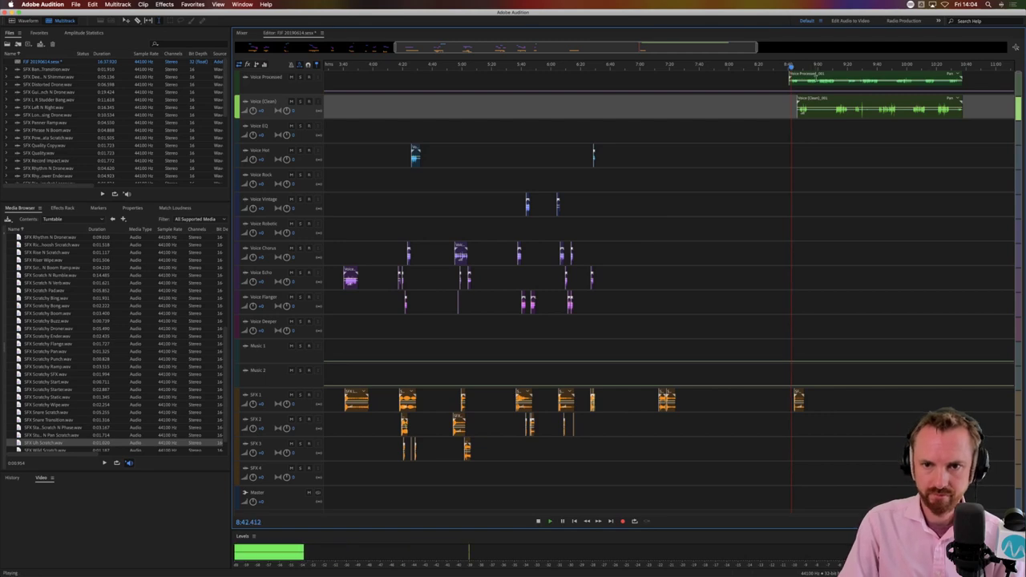
scroll(801, 67, "up", 5)
left_click_drag(790, 80, 825, 80)
key("space")
key("Delete")
left_click(747, 128)
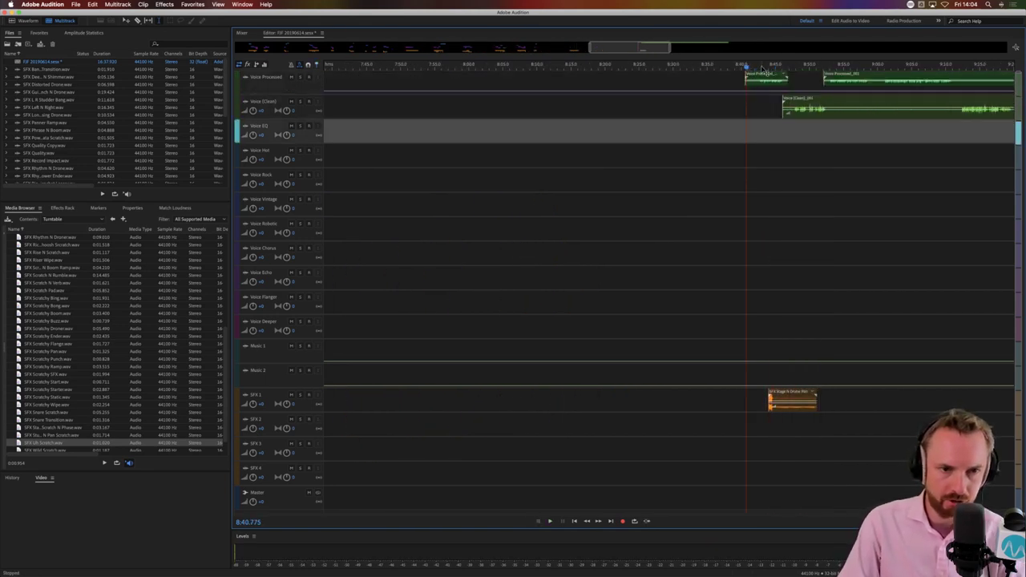
Move the separated Voice Processed phrase to Voice Chorus at about 6:50
left_click_drag(760, 74, 371, 130)
scroll(392, 68, "down", 5)
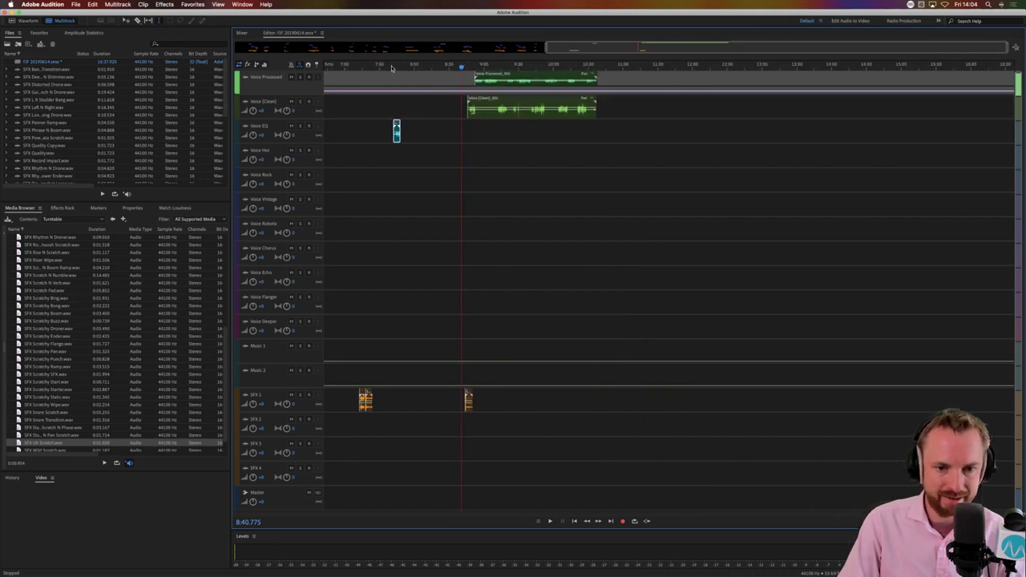
scroll(392, 69, "left", 3)
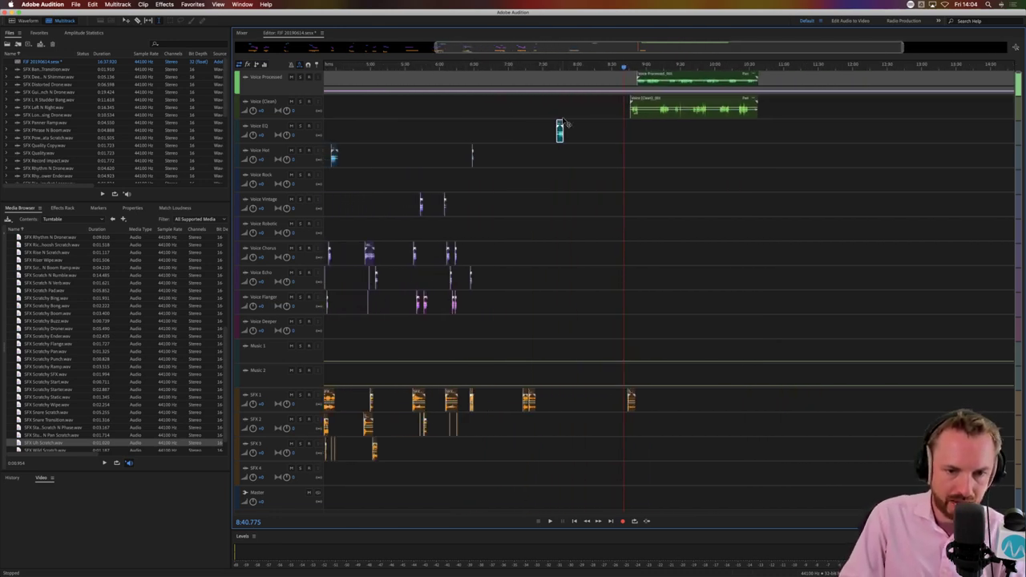
left_click_drag(562, 130, 510, 243)
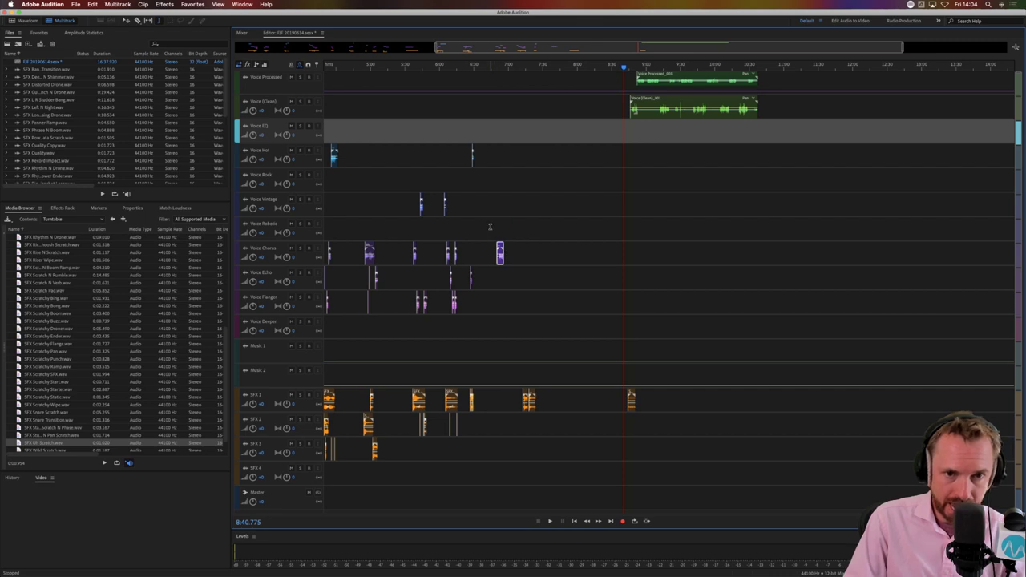
Move SFX Deep Drone N Shimmer on SFX 1 to about 6:47 and shift the Voice Chorus phrase to about 6:45.6
left_click(490, 227)
scroll(485, 68, "up", 5)
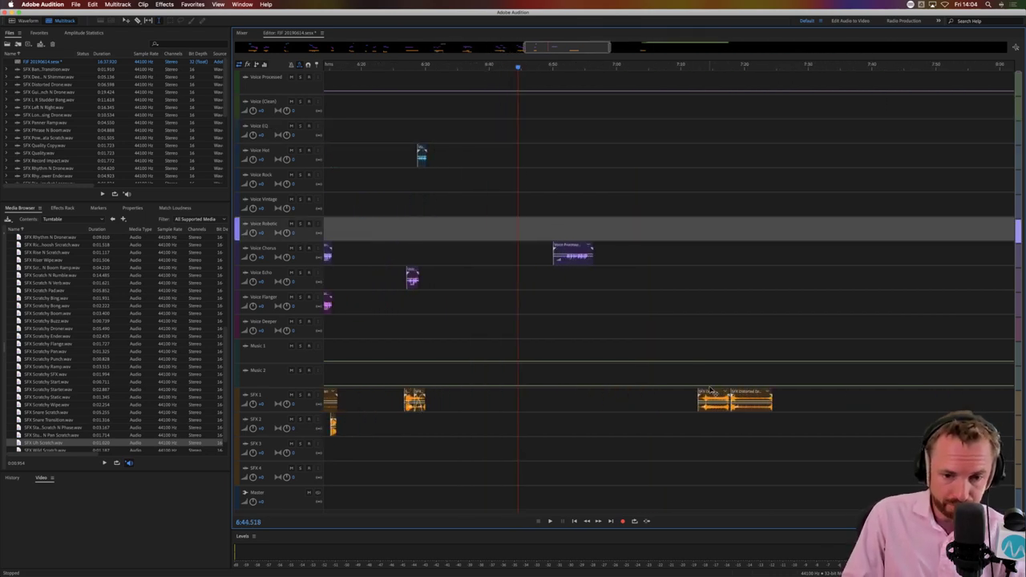
left_click_drag(710, 391, 550, 395)
left_click_drag(560, 241, 532, 241)
left_click(531, 273)
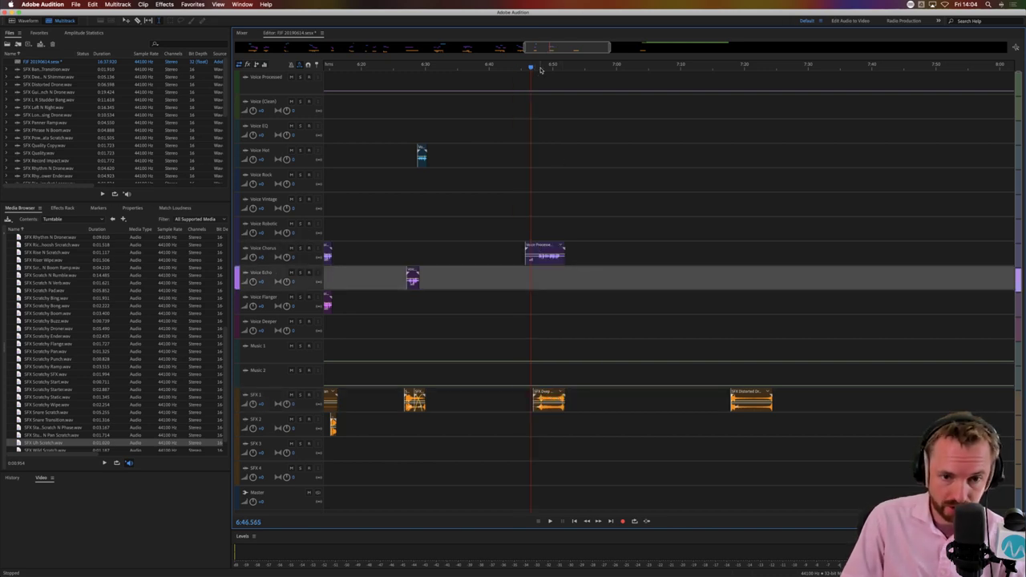
Delete the silence at the start of the Voice Chorus phrase above SFX Deep Drone N Shimmer
scroll(539, 68, "up", 6)
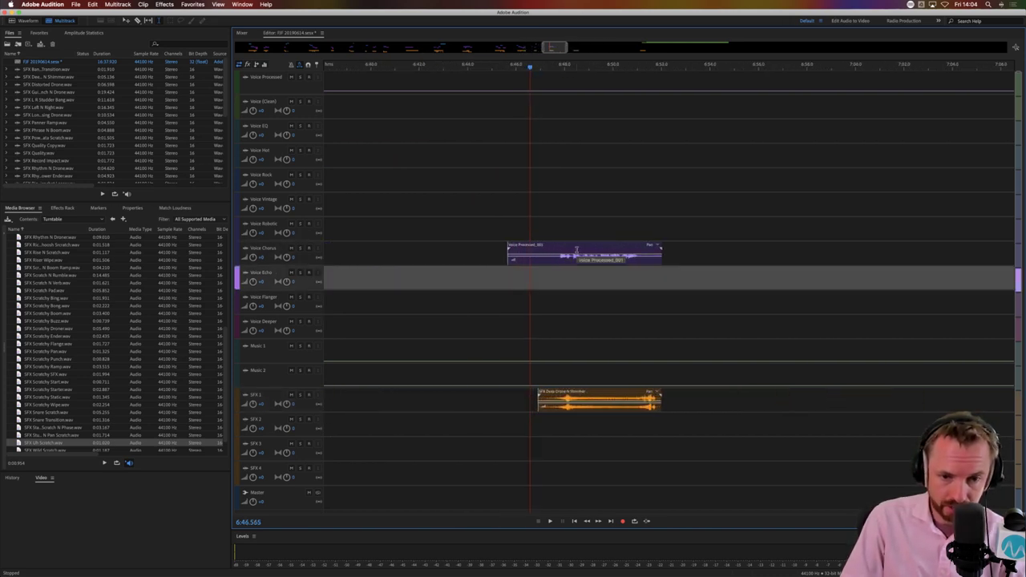
left_click_drag(583, 244, 479, 277)
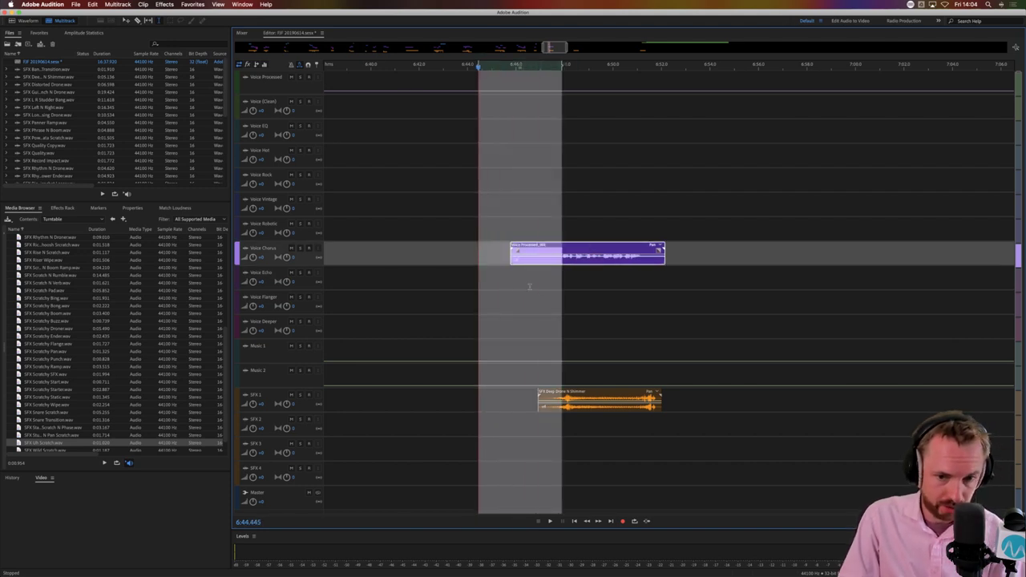
key("Delete")
left_click(541, 279)
Position the trimmed Voice Chorus phrase at about 6:48 and play it with the drone
left_click_drag(570, 258, 577, 256)
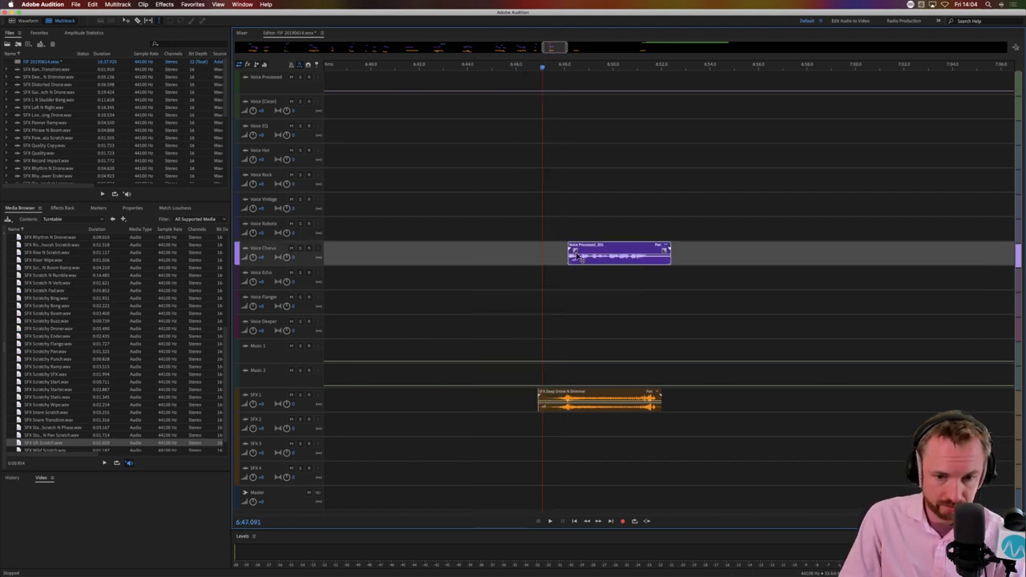
left_click(548, 277)
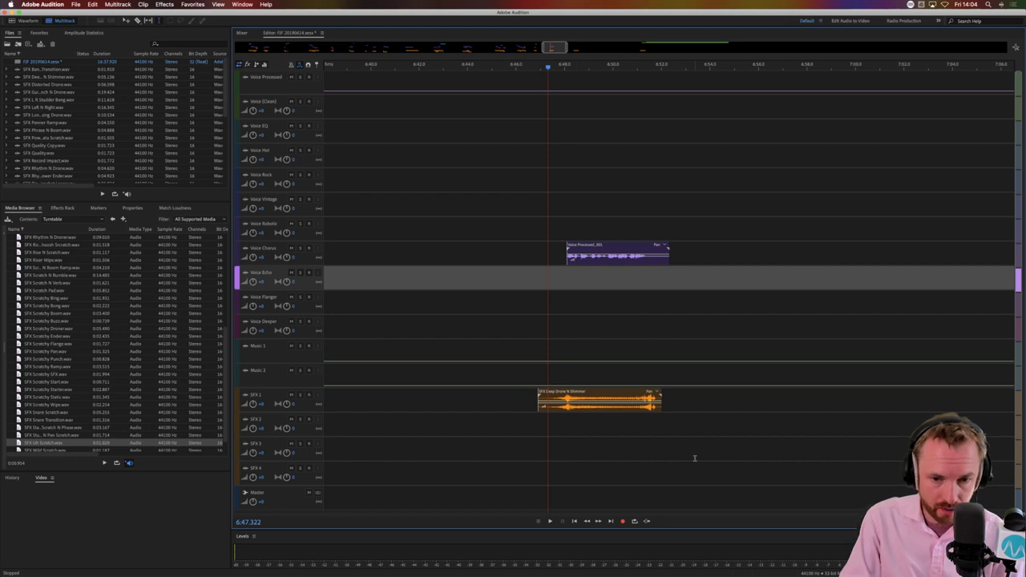
left_click_drag(606, 258, 603, 258)
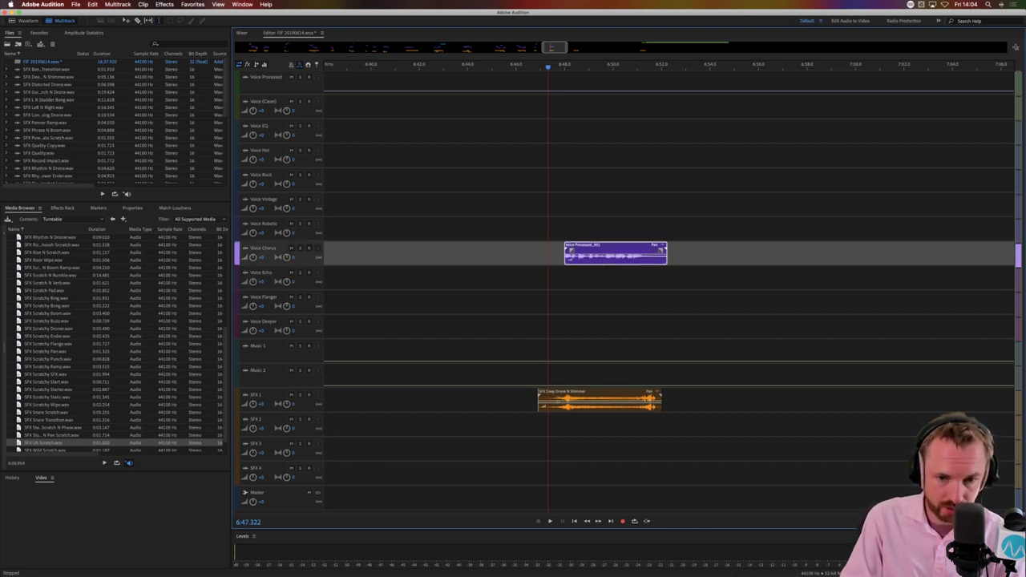
left_click(532, 348)
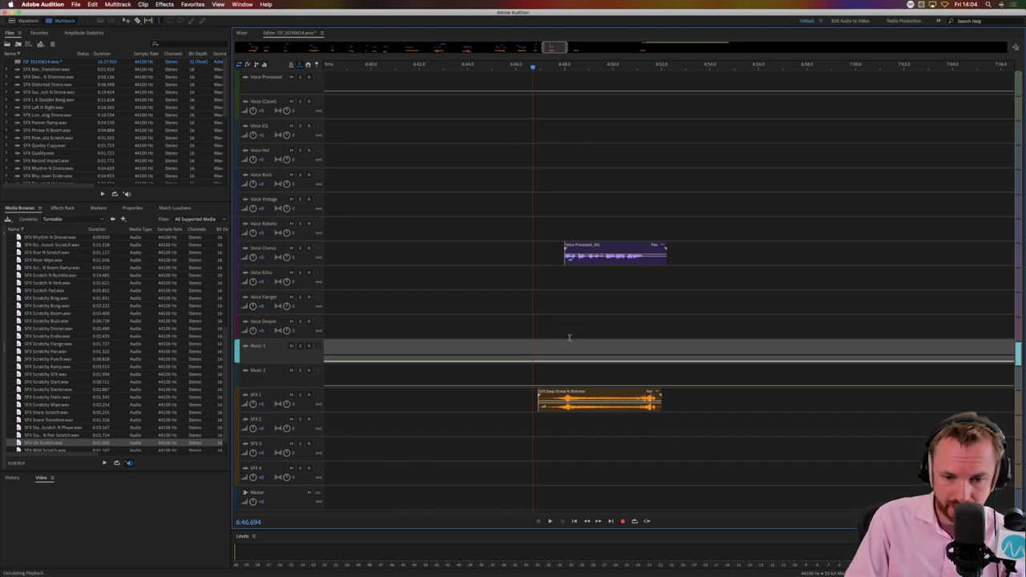
key("space")
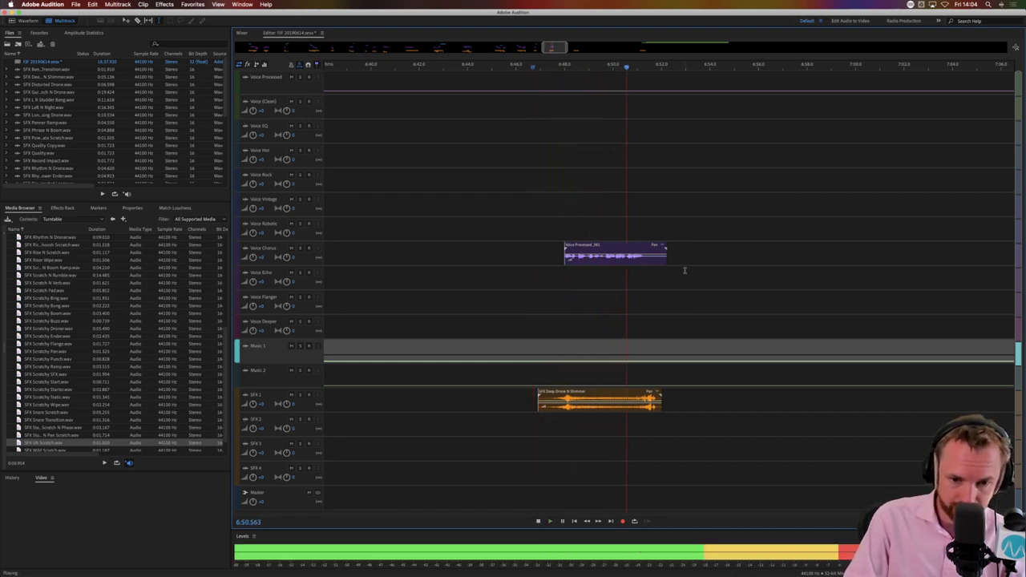
key("space")
Delete the section of the Voice (Clean) clip from about 8:56 to 9:09 to separate its first phrase
scroll(642, 66, "down", 5)
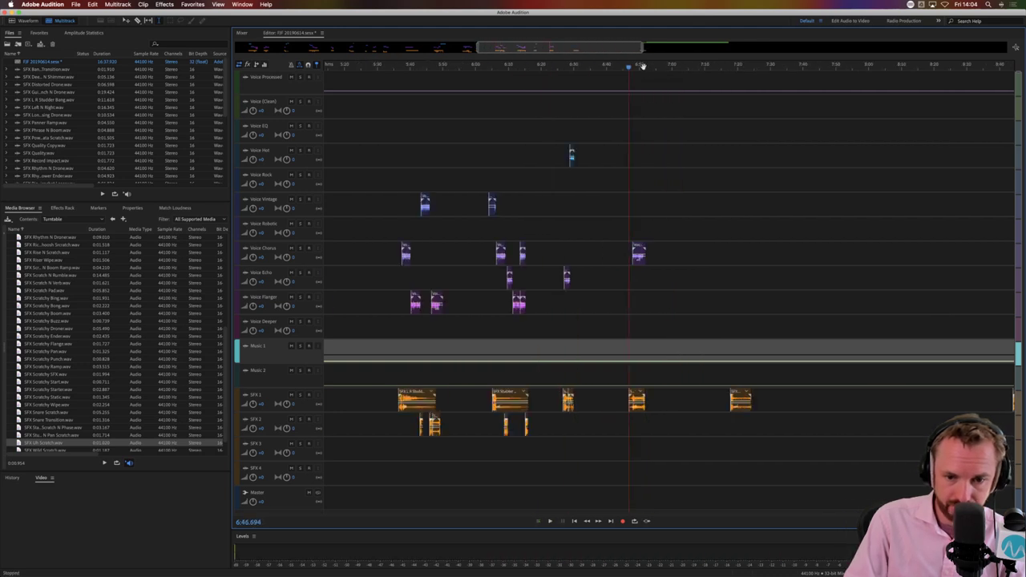
scroll(642, 66, "down", 5)
scroll(653, 66, "up", 4)
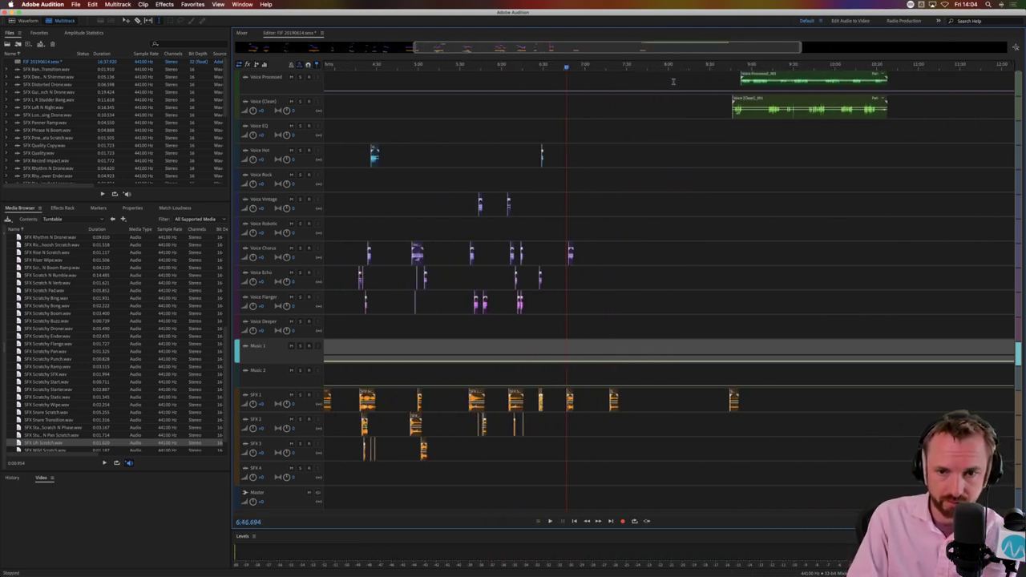
left_click_drag(746, 114, 764, 114)
key("Delete")
left_click(758, 114)
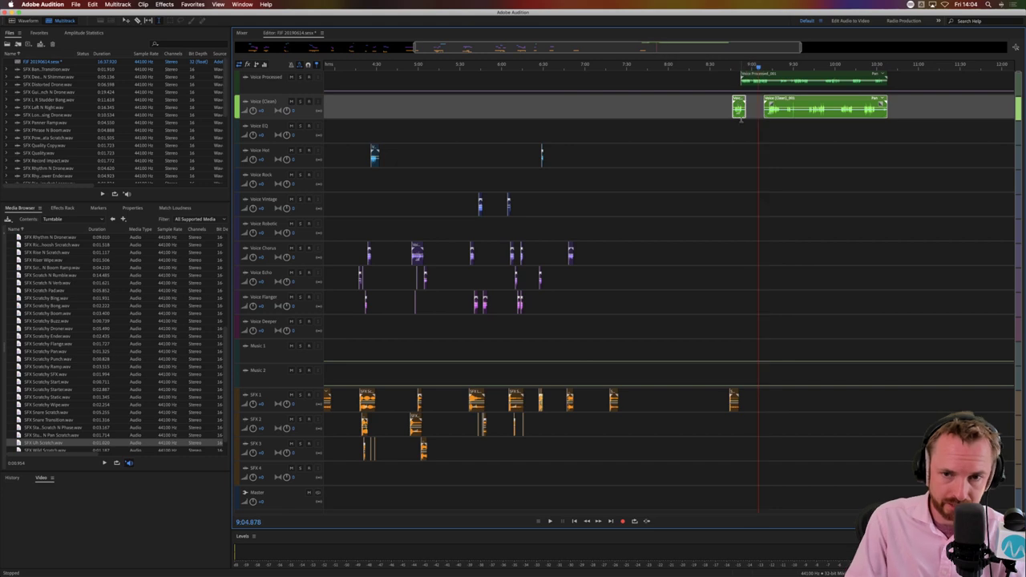
right_click(740, 114)
left_click(671, 160)
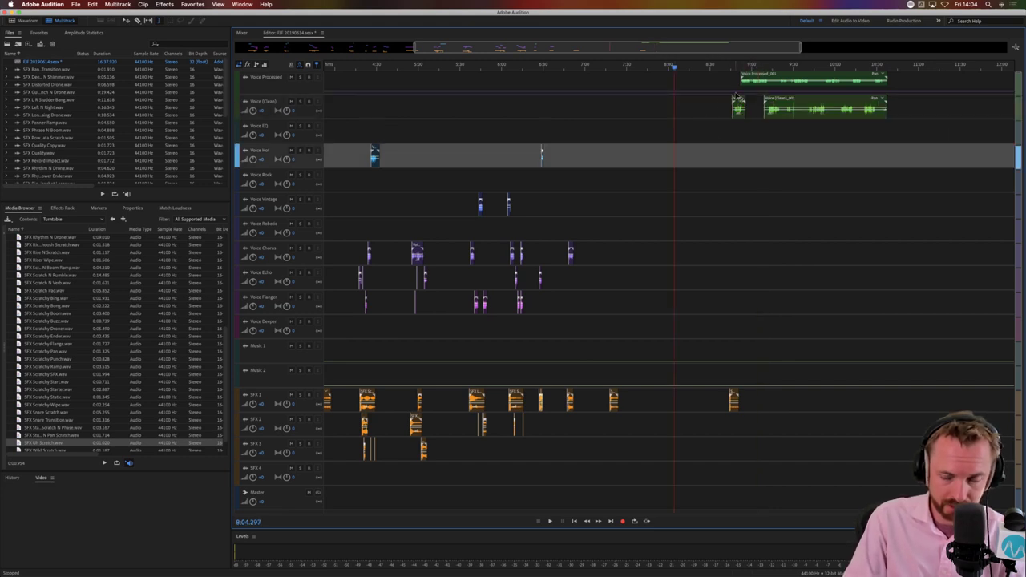
Move the first Voice (Clean) phrase to Voice Flanger at about 7:04 and place SFX Distorted Drone on SFX 1 at about 7:05.5
left_click_drag(736, 98, 593, 292)
left_click(588, 281)
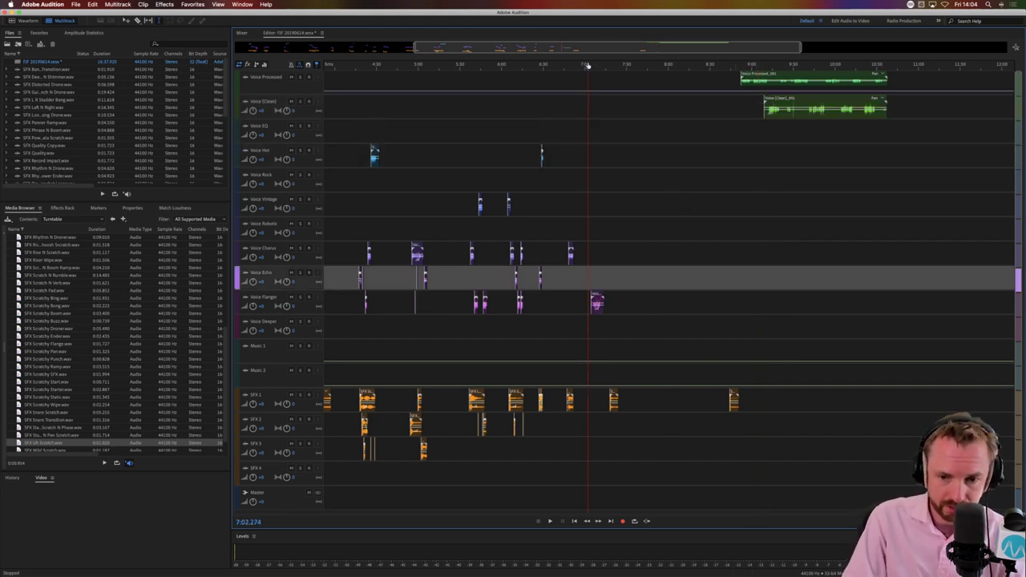
scroll(588, 66, "up", 5)
left_click_drag(788, 390, 664, 390)
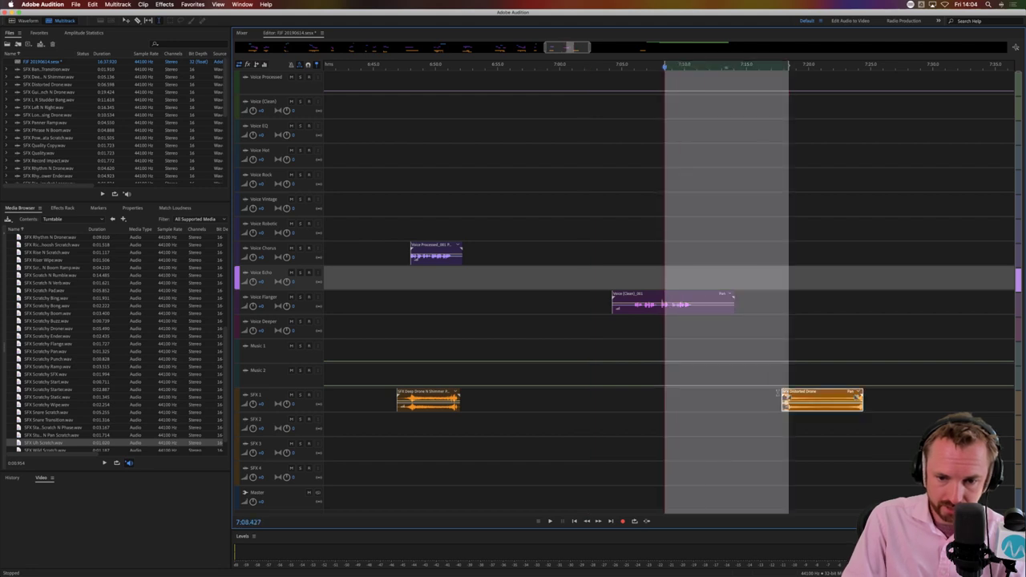
left_click(760, 395)
left_click_drag(808, 392, 655, 392)
left_click(620, 399)
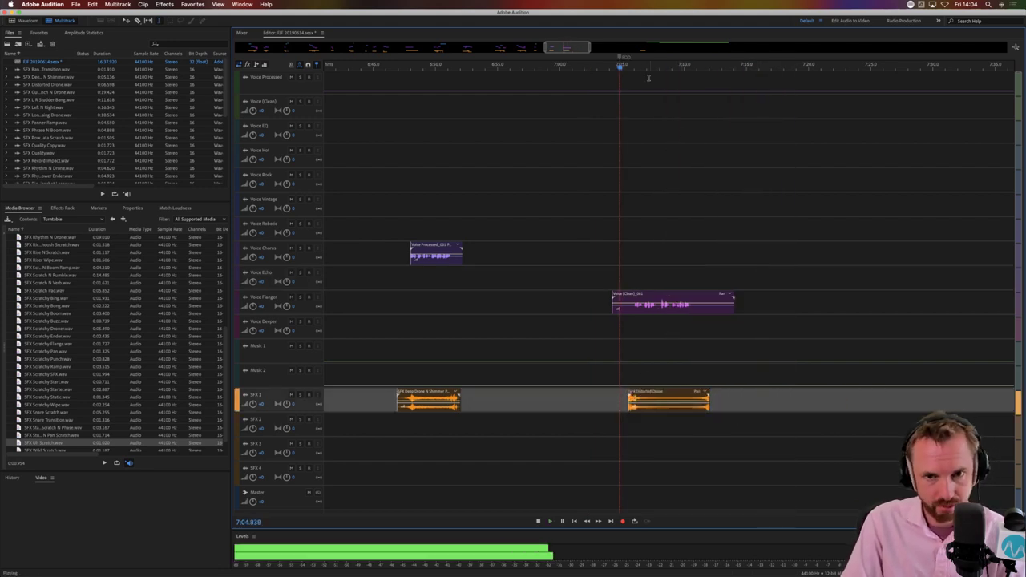
key("space")
Play the Voice Flanger phrase, split it at about 7:07.8 and move its second part to Voice Echo
scroll(638, 68, "up", 3)
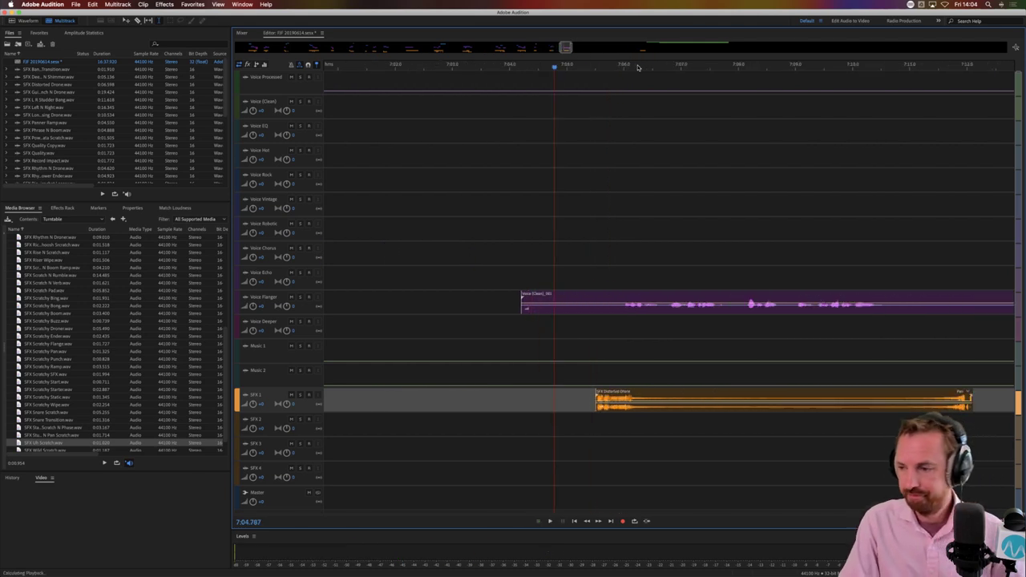
key("space")
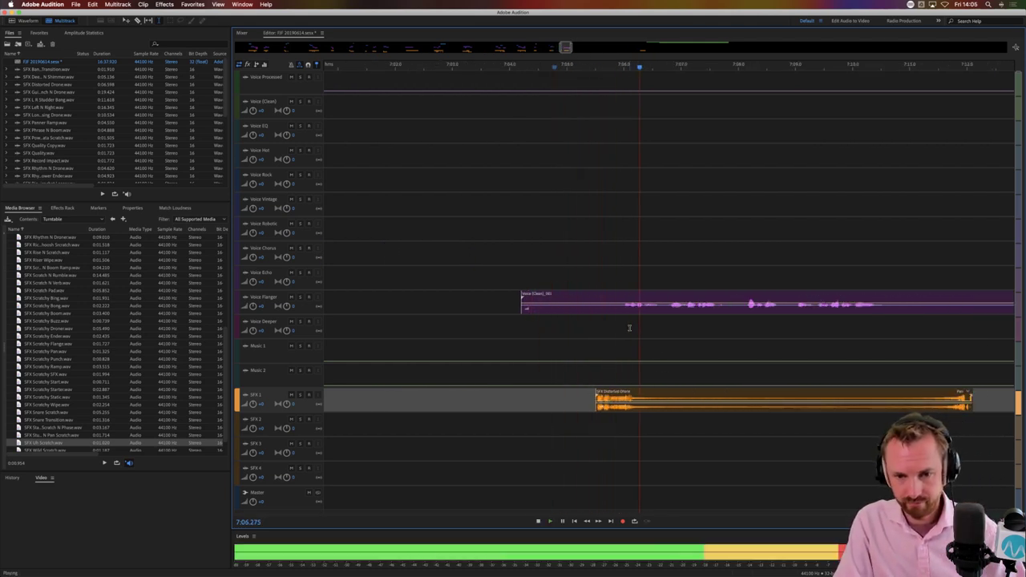
key("space")
left_click_drag(726, 312, 738, 287)
key("Delete")
left_click(742, 318)
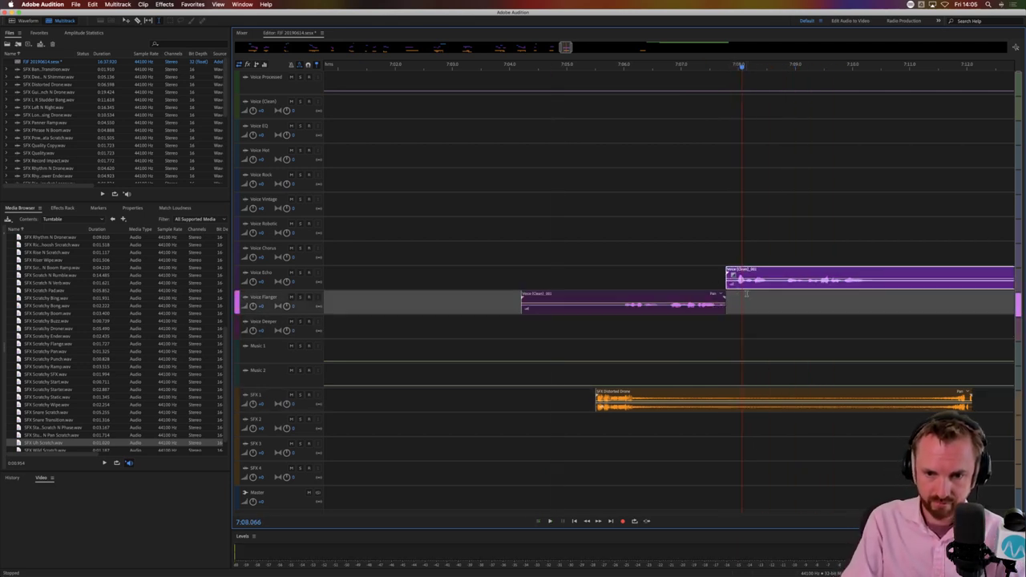
Stutter the opening sound of the Voice Echo phrase with short snippets on Voice Chorus at about 7:07.8, and play it
left_click(739, 280)
left_click(732, 251)
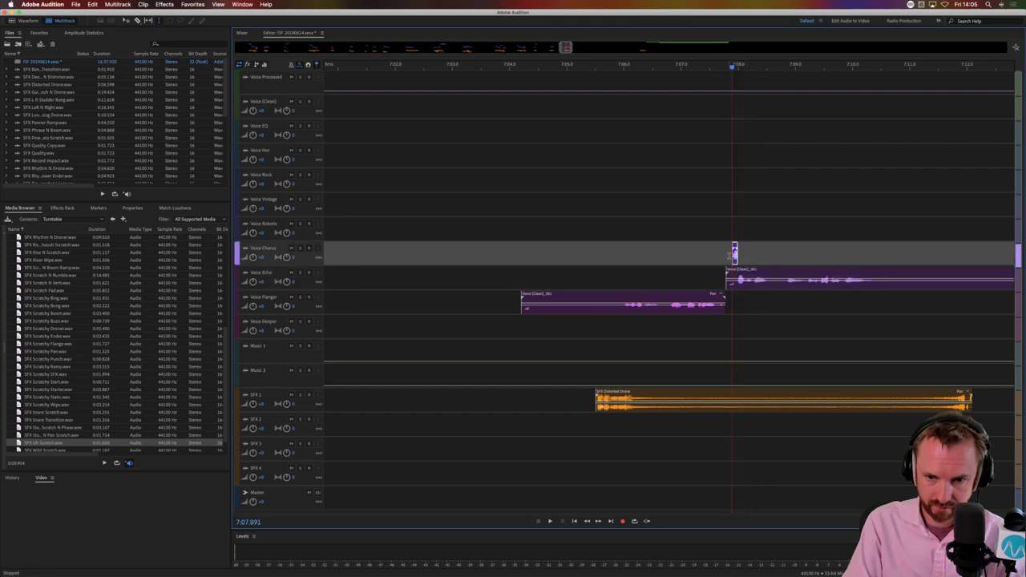
left_click(729, 253)
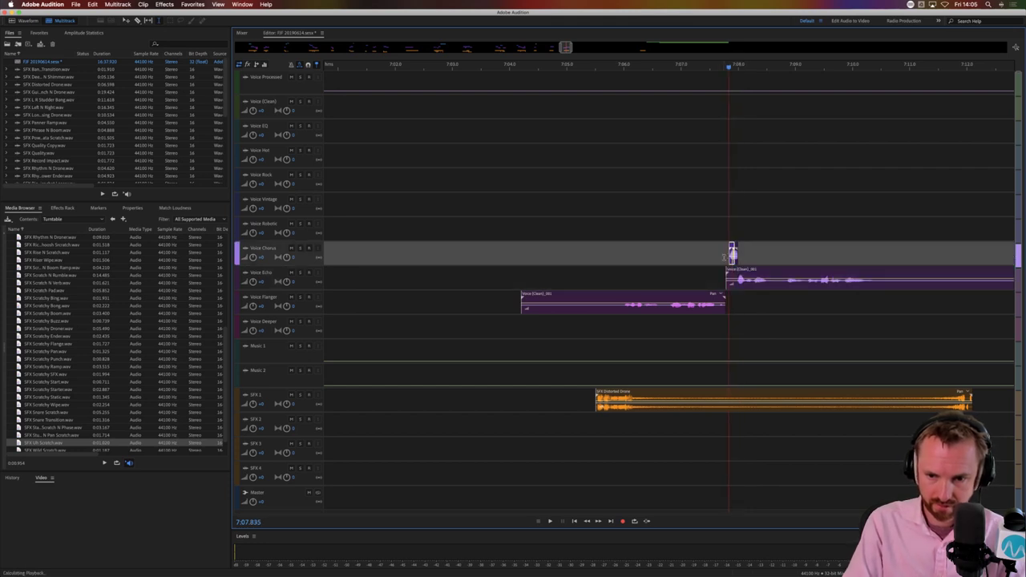
key("space")
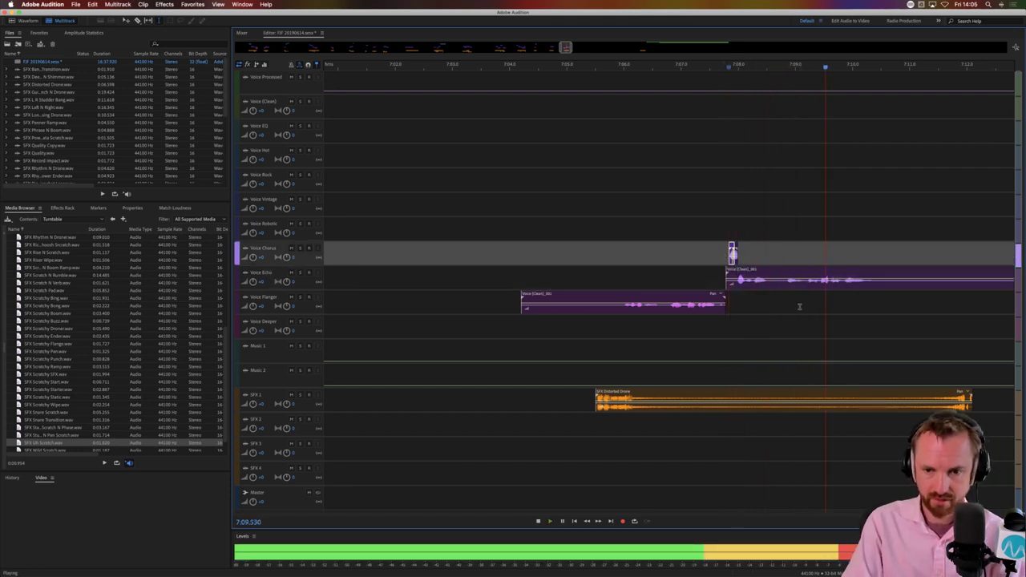
key("space")
Cut the Voice Echo clip at about 7:08.6 and move the remaining part to Voice EQ at about 7:08.5
left_click_drag(783, 289, 817, 138)
key("Delete")
left_click(818, 318)
left_click(746, 166)
key("space")
key("space")
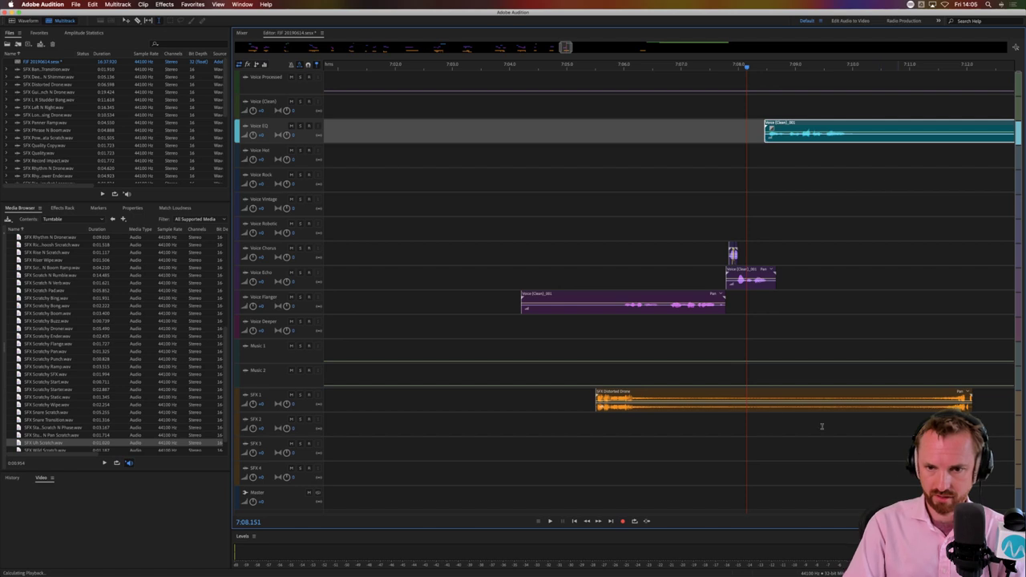
key("space")
Shift the Voice EQ clip to start at about 7:08.6 and play the transition
right_click(818, 135)
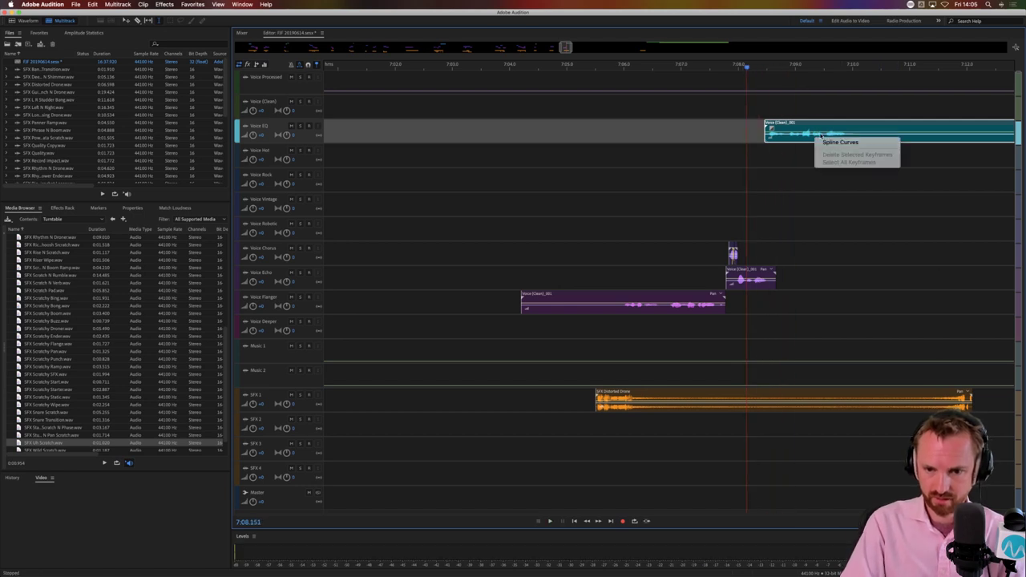
left_click(820, 135)
left_click_drag(820, 135, 827, 136)
key("space")
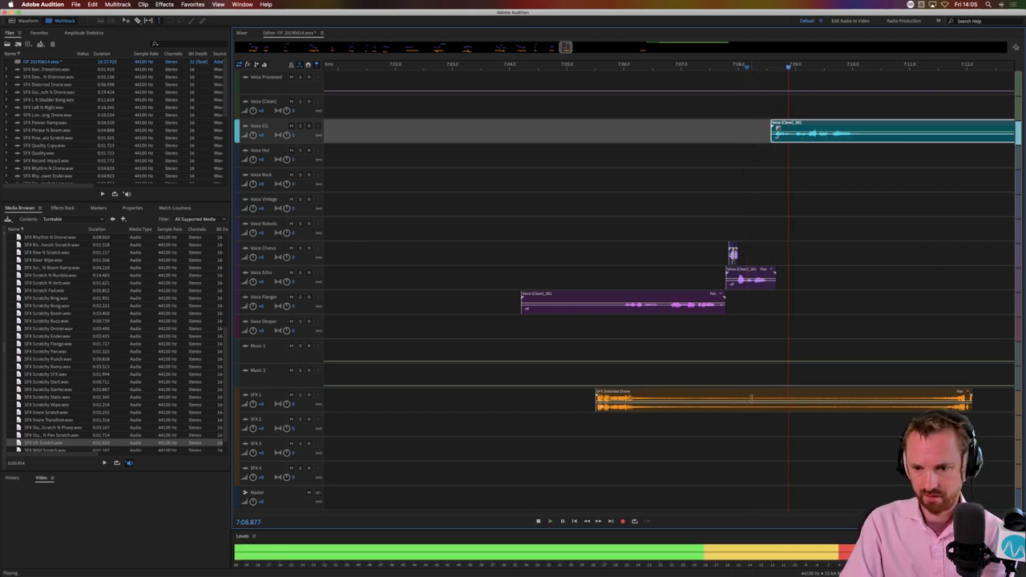
Shorten SFX Distorted Drone by overlapping its two cut pieces with a crossfade at about 7:08.1, ending at about 7:10.1, and play it
mouse_move(751, 396)
left_mouse_down()
mouse_move(893, 398)
mouse_move(740, 410)
left_mouse_up()
key("Delete")
left_click(771, 456)
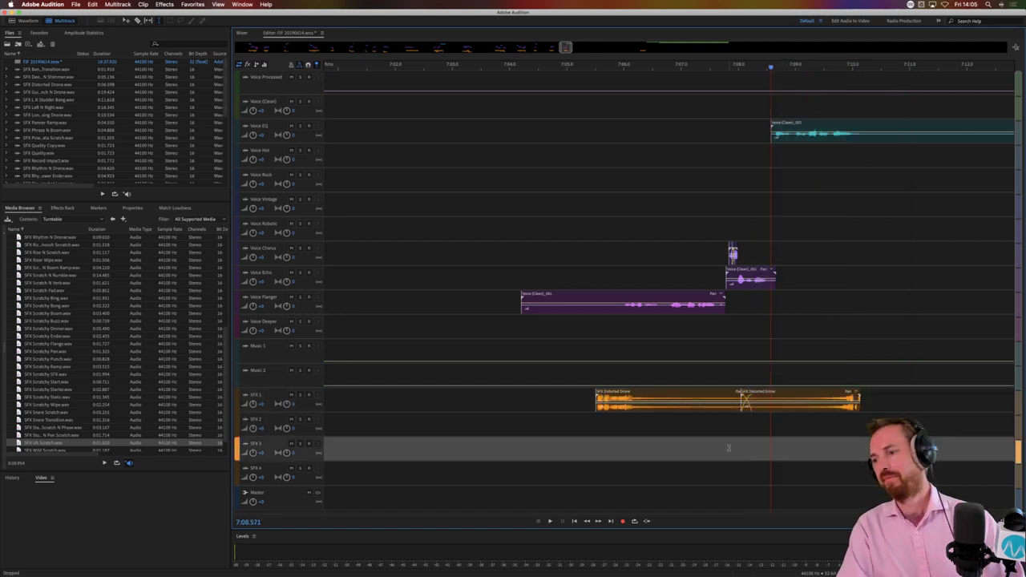
left_click(729, 446)
key("space")
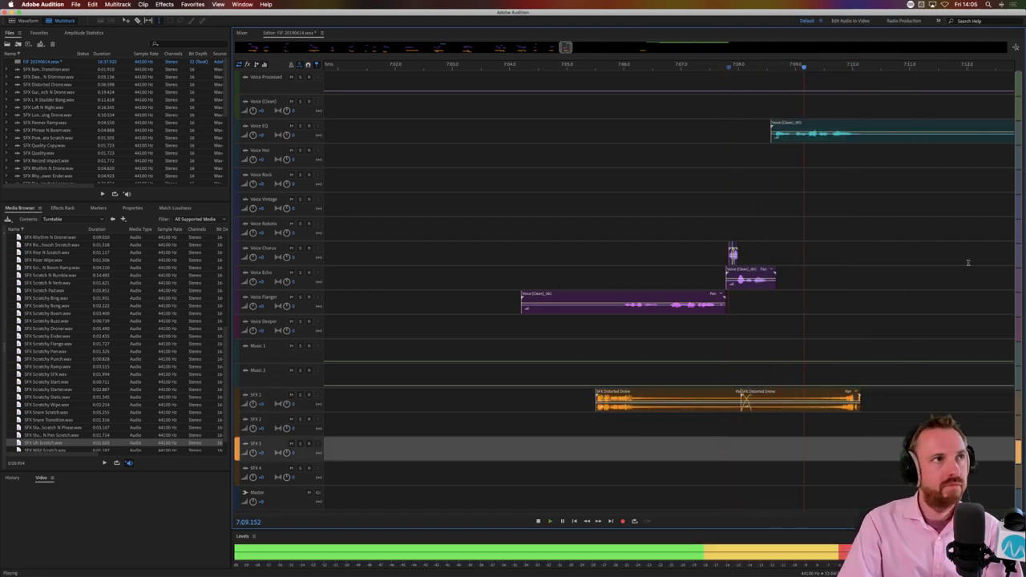
key("space")
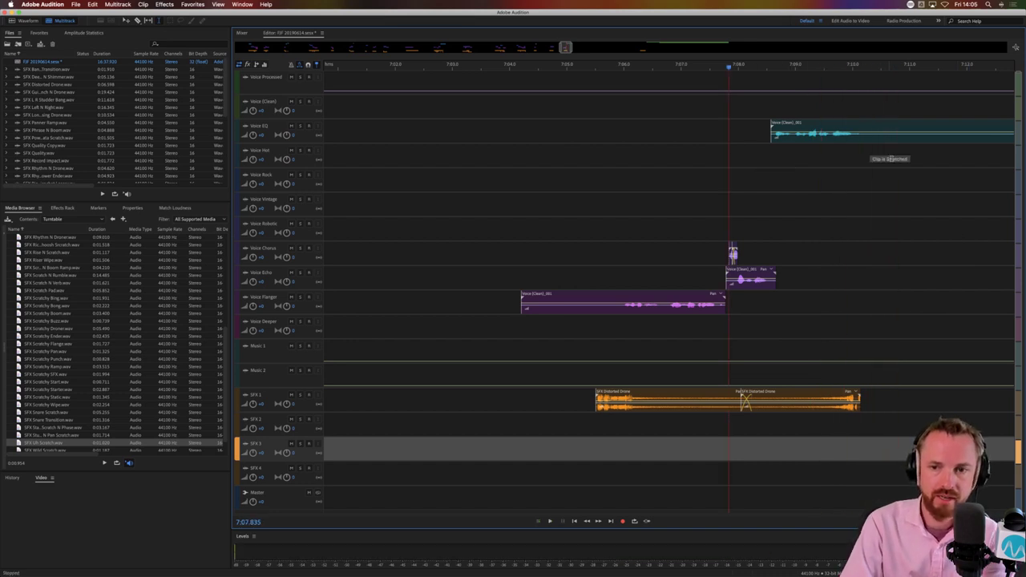
Cut the Voice EQ clip after its phrase at about 7:10.3 and delete the leftover part
left_click_drag(870, 130, 922, 129)
key("Delete")
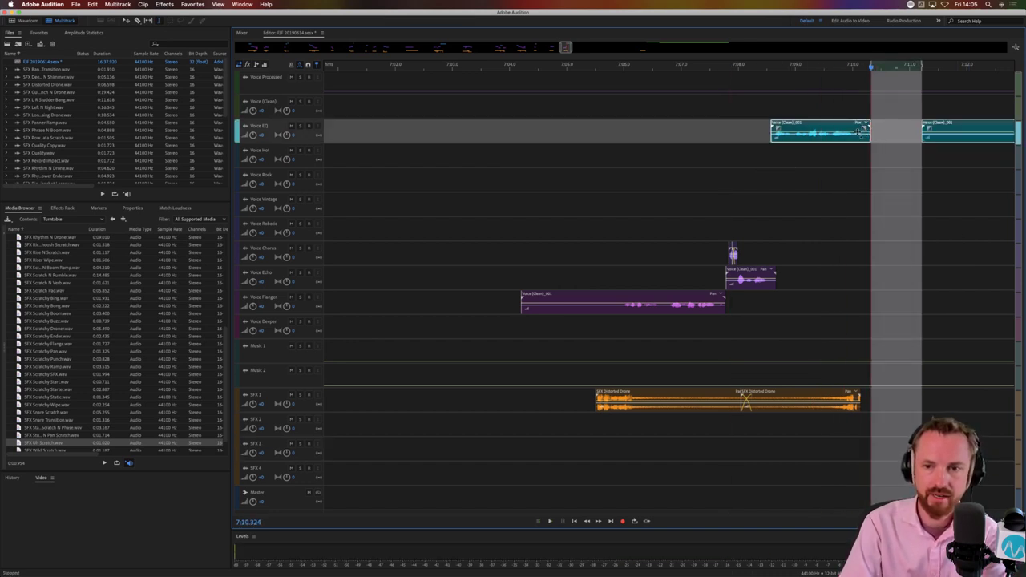
left_click(910, 149)
left_click(930, 137)
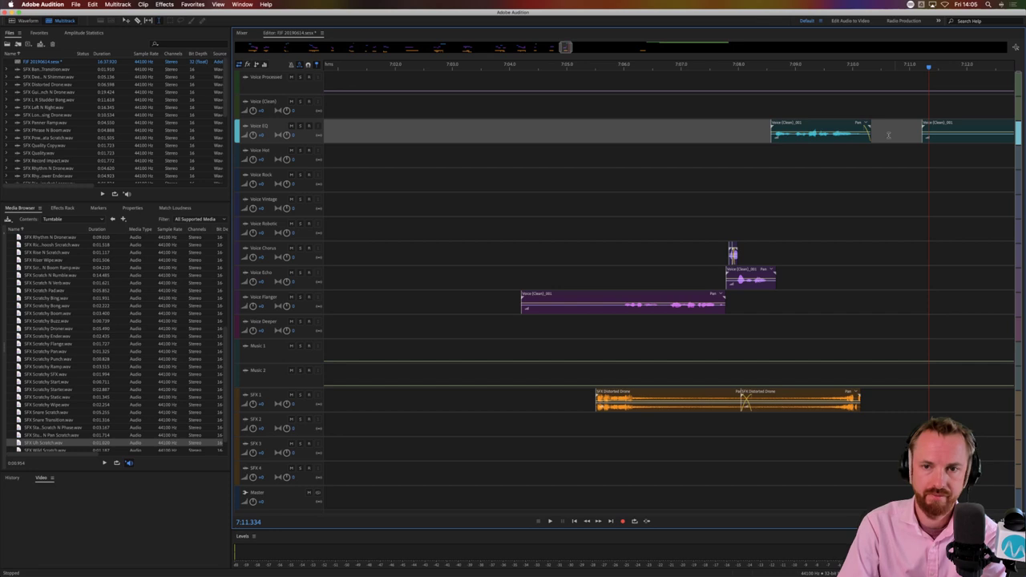
left_click(925, 128)
key("Delete")
Save the session, copying the external media files into the session folder
scroll(761, 64, "down", 10)
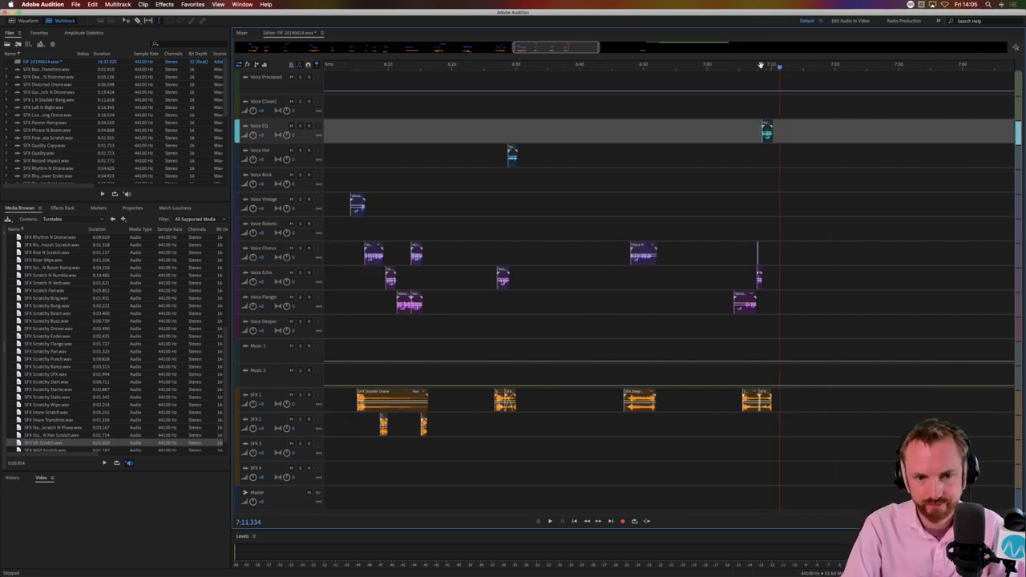
key("super+s")
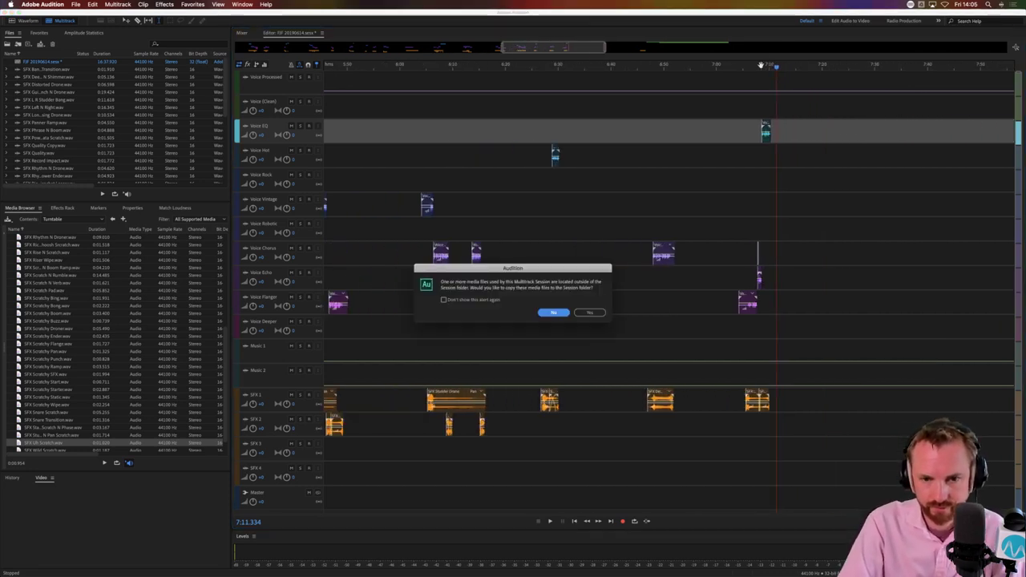
left_click(587, 313)
Cut the first phrase from the Voice Processed clip at about 8:59 and move it to Voice Chorus at about 7:24
scroll(683, 104, "down", 8)
left_click(683, 110)
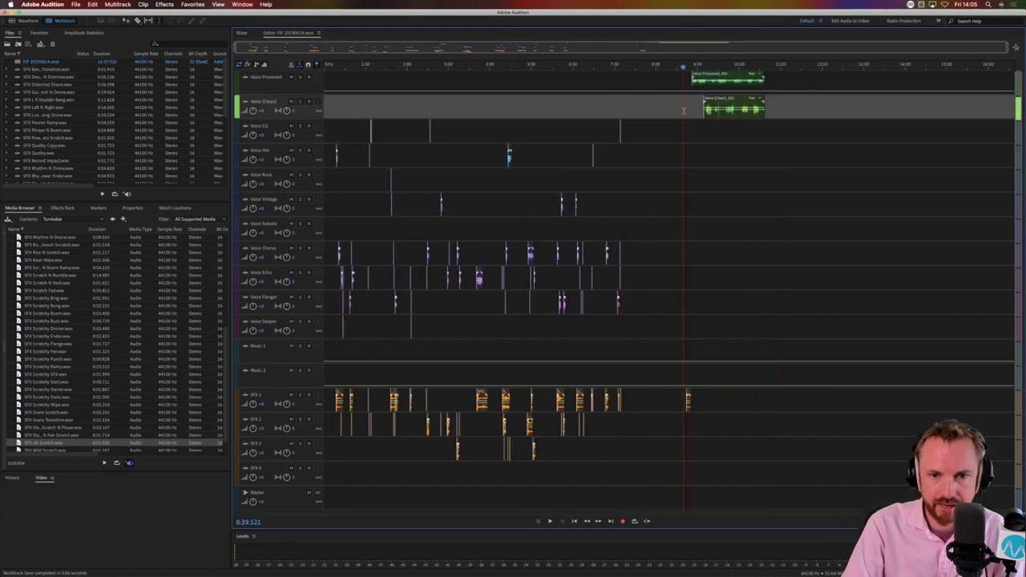
scroll(703, 71, "up", 10)
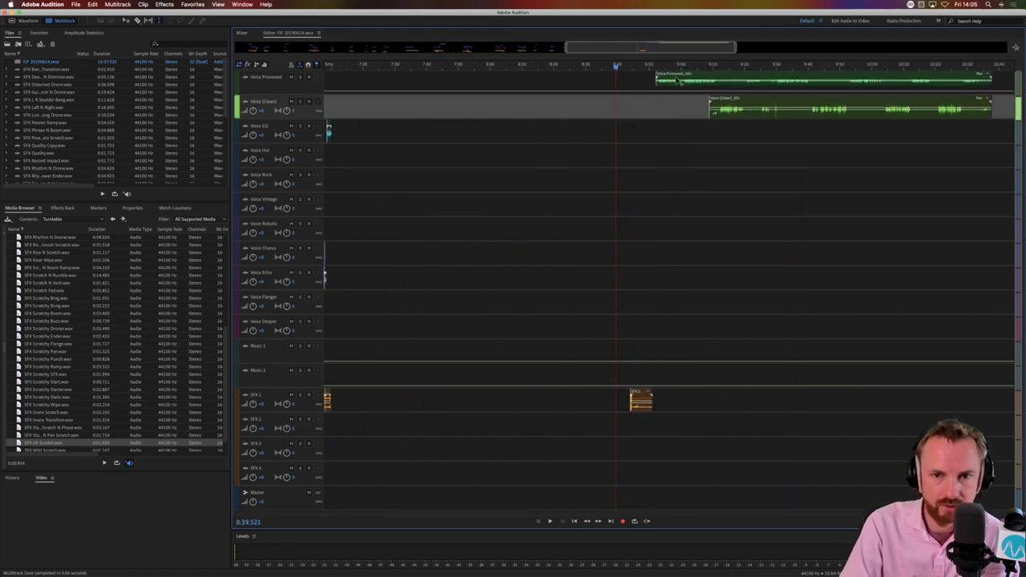
left_click_drag(678, 81, 385, 249)
key("Delete")
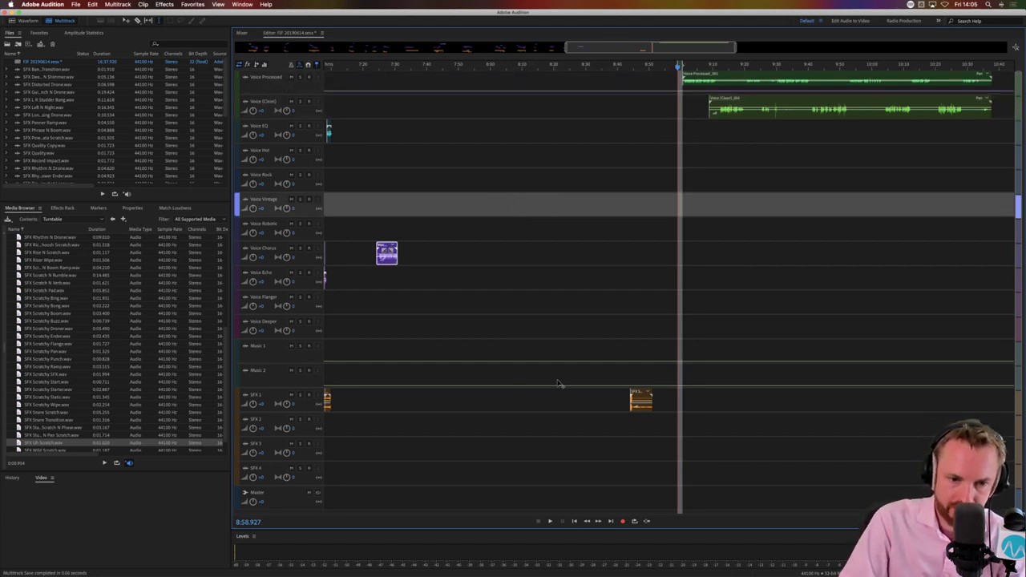
Move the separate drone clip on SFX 1 under the Voice Chorus phrase at about 7:24.7, playing them to check the alignment
left_click_drag(640, 393, 392, 393)
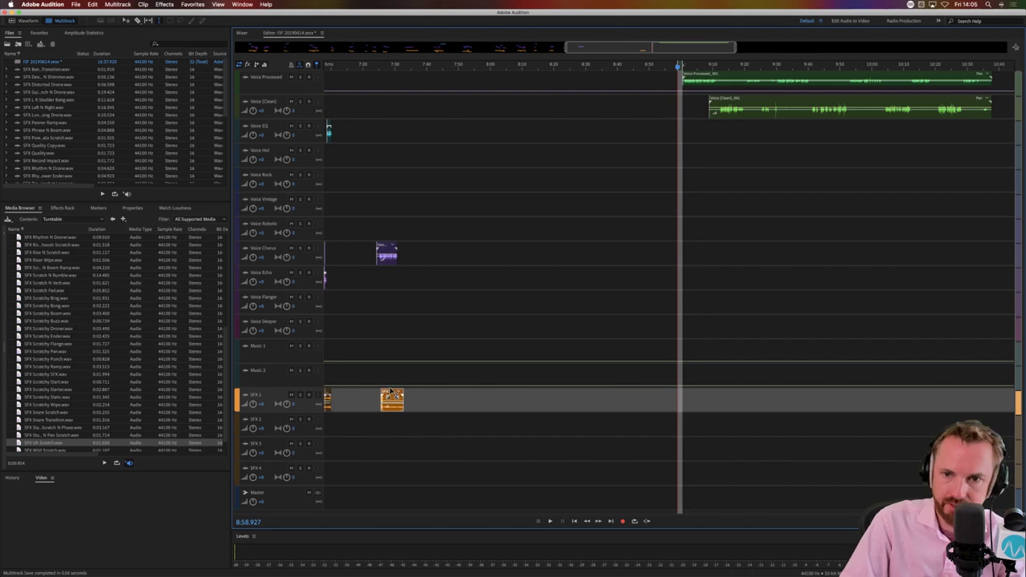
left_click(372, 329)
key("space")
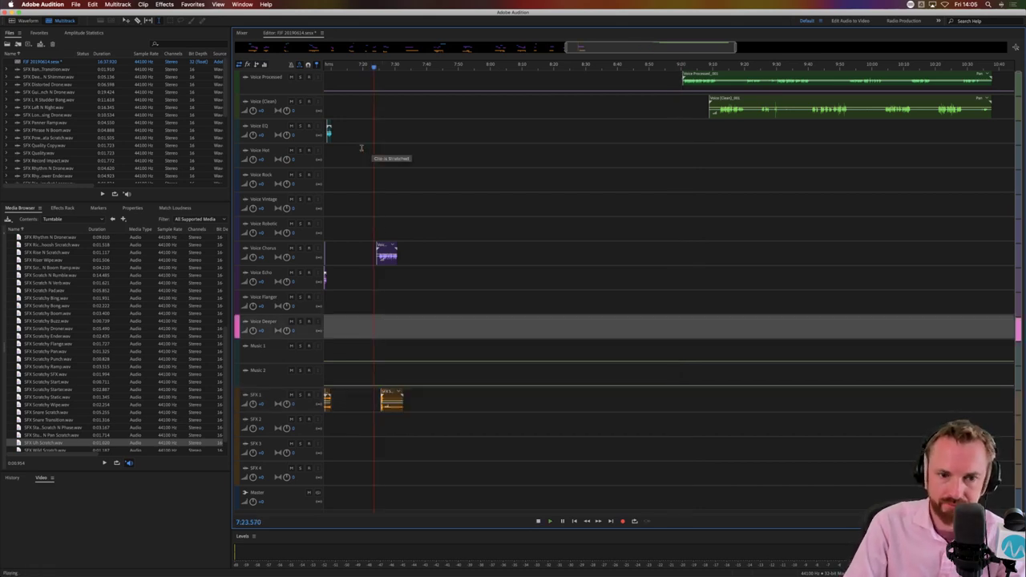
scroll(379, 64, "up", 8)
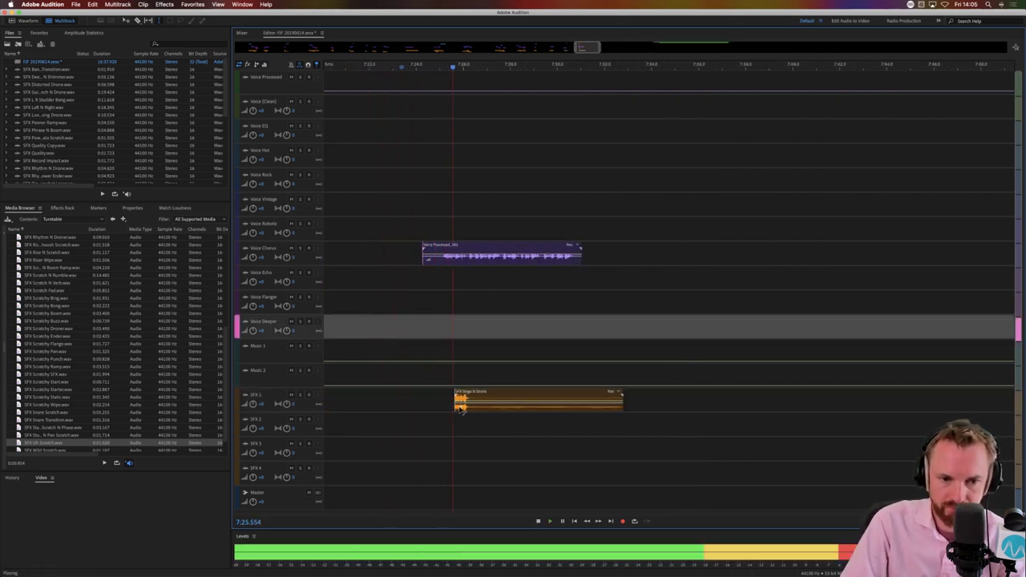
key("space")
left_click_drag(472, 392, 451, 392)
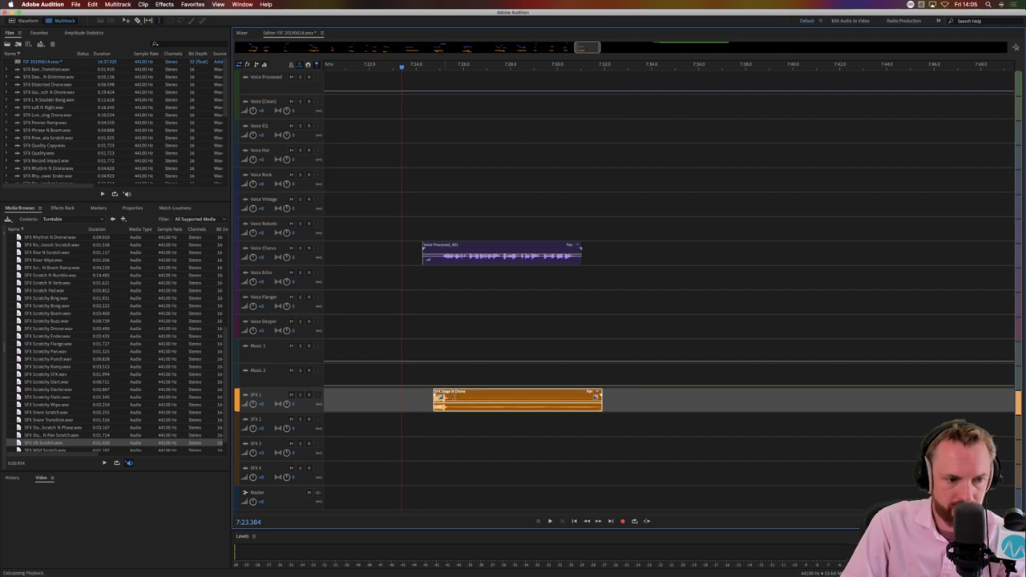
Add SFX Wscratch to SFX 2 at about 7:26, beneath the drone clip
scroll(94, 431, "down", 2)
left_click(94, 440)
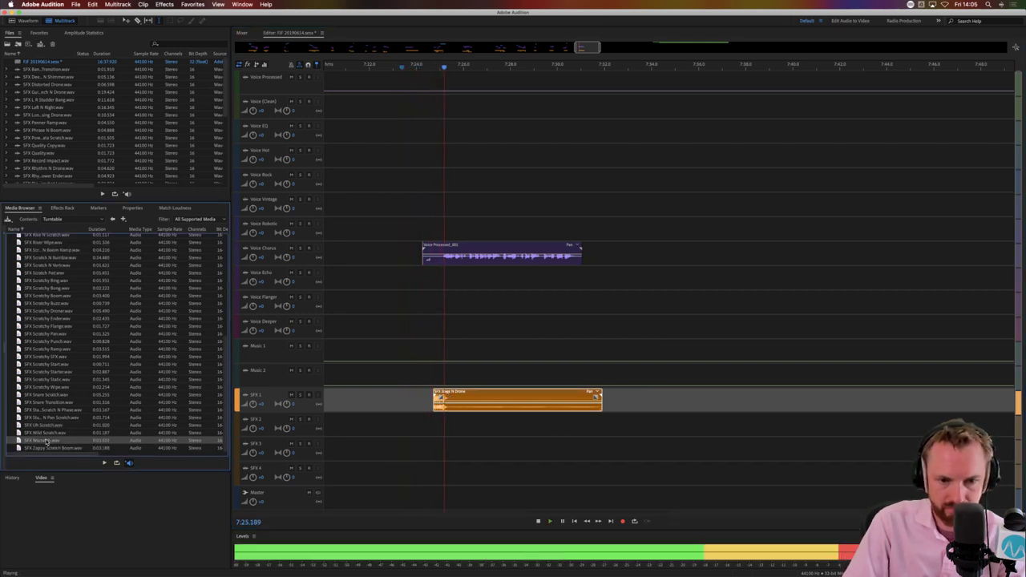
left_click_drag(94, 440, 475, 426)
left_click(441, 261)
key("Delete")
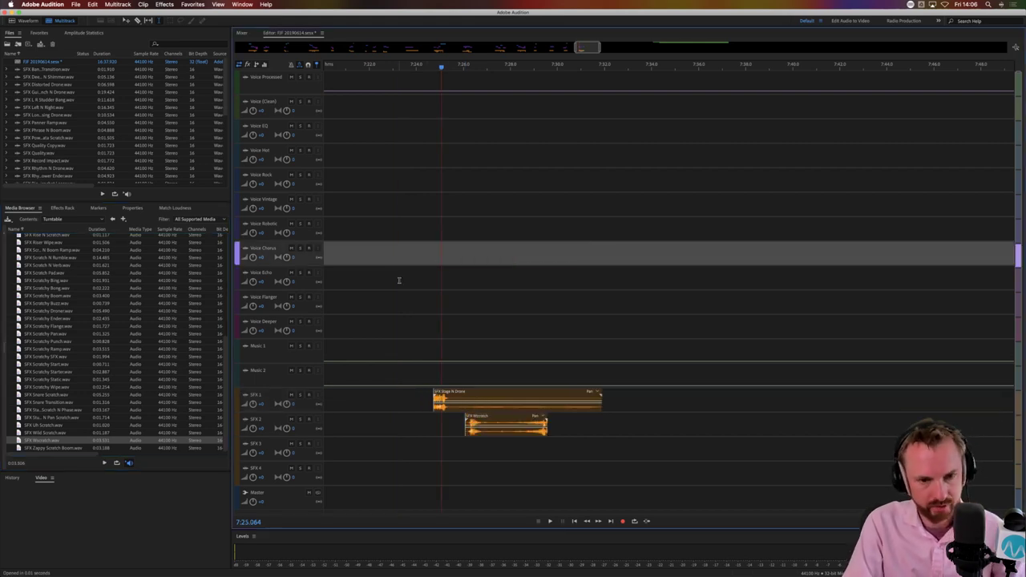
key("super+z")
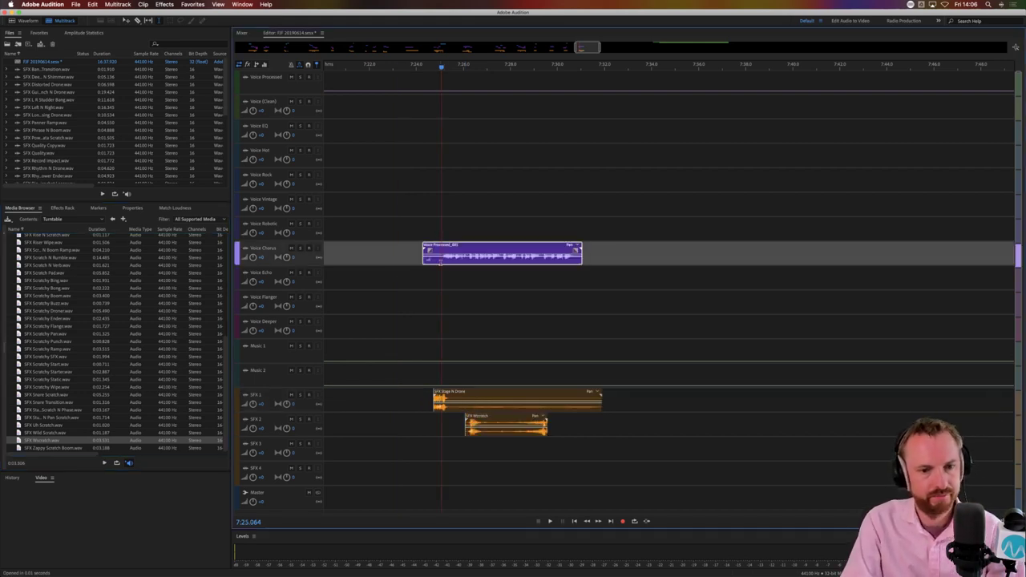
Delete the silence at the start of the Voice Chorus phrase up to about 7:25 and play it with the effects
left_click_drag(440, 263, 404, 264)
key("Delete")
left_click(421, 283)
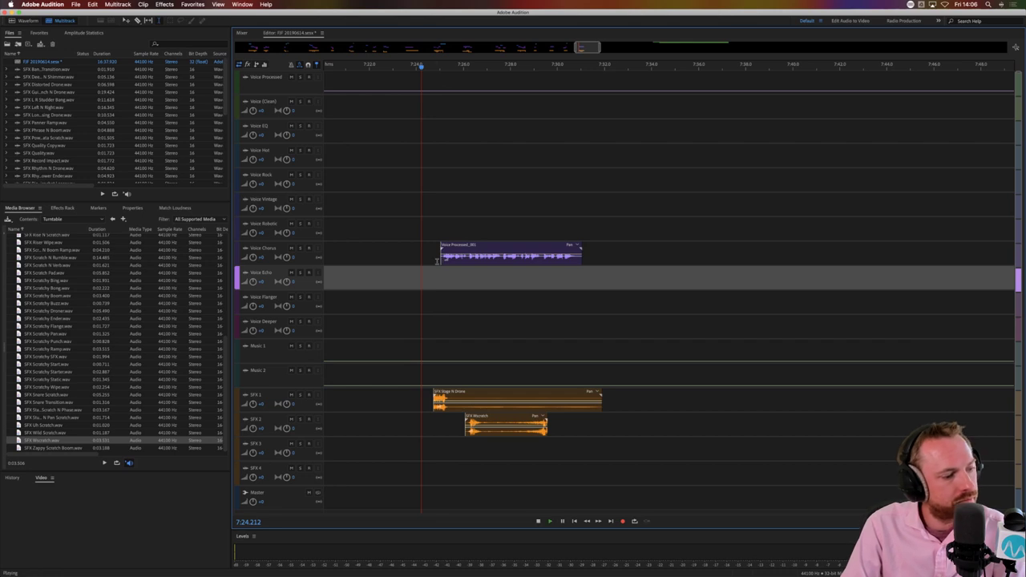
key("space")
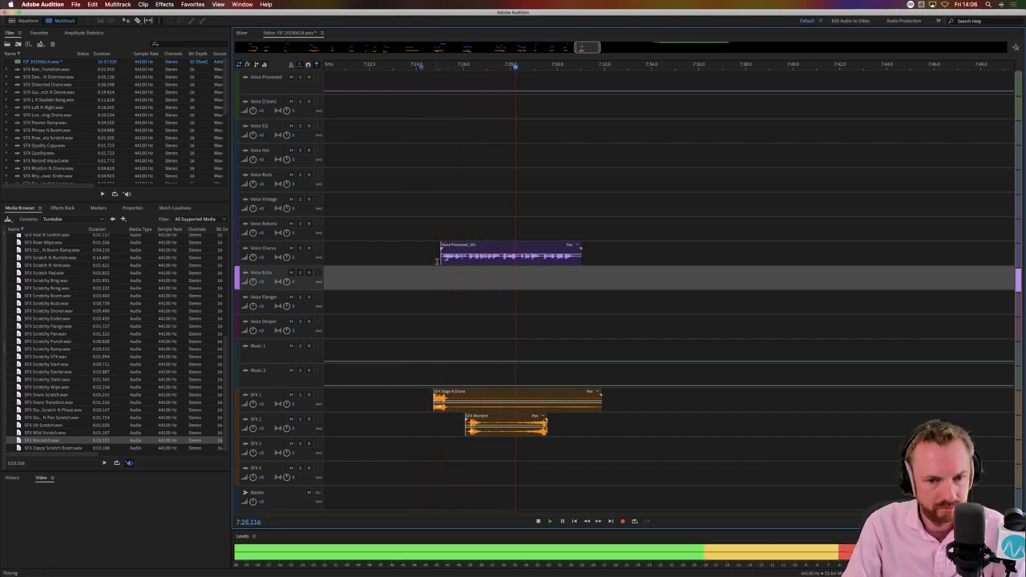
Split the Voice Chorus phrase at about 7:29.3, move its second part to Voice EQ and play the result
left_click(541, 255)
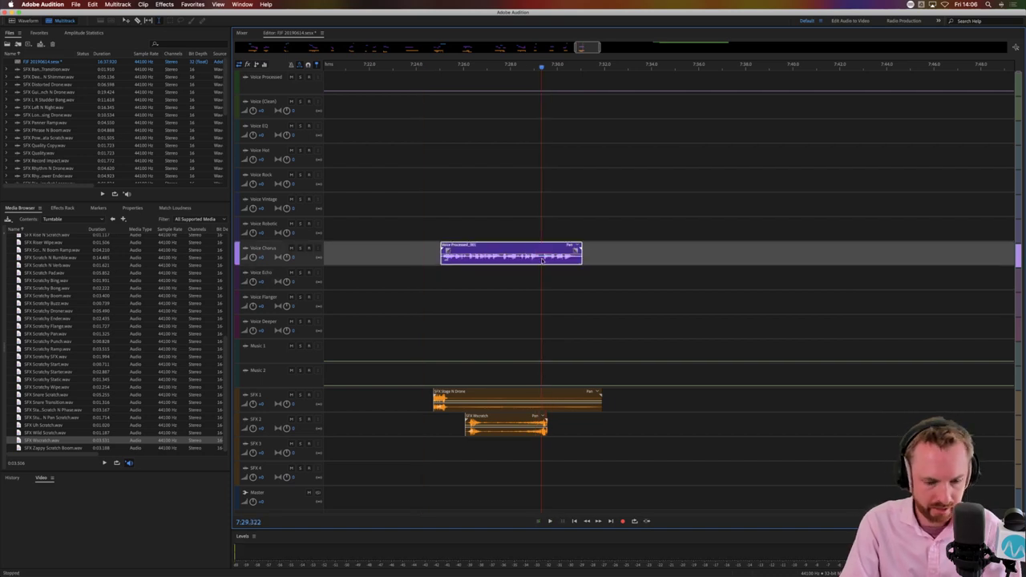
key("super+k")
left_click(554, 260)
key("alt+Up")
key("alt+Up")
key("alt+Up")
key("alt+Up")
key("alt+Up")
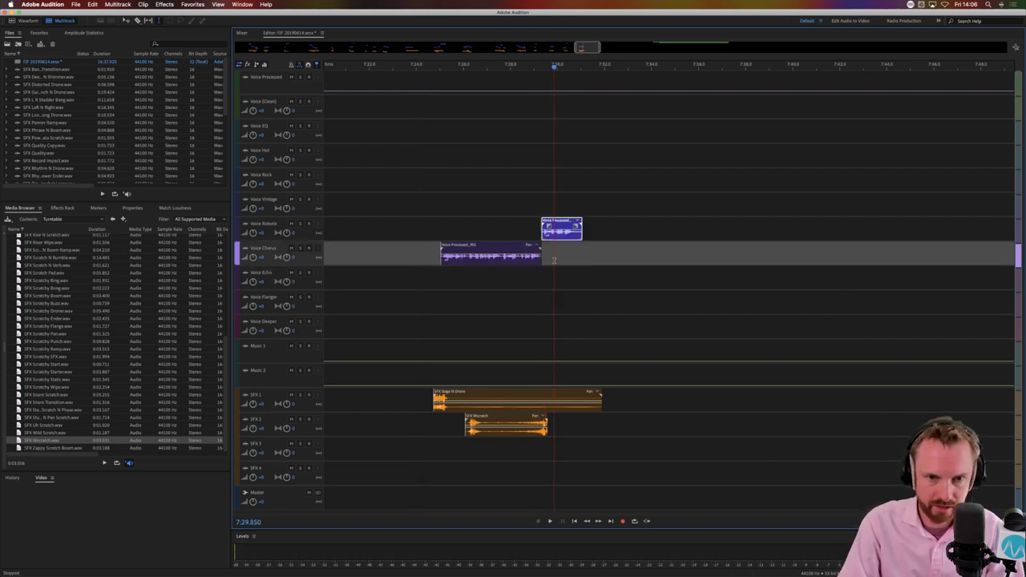
left_click(532, 212)
key("space")
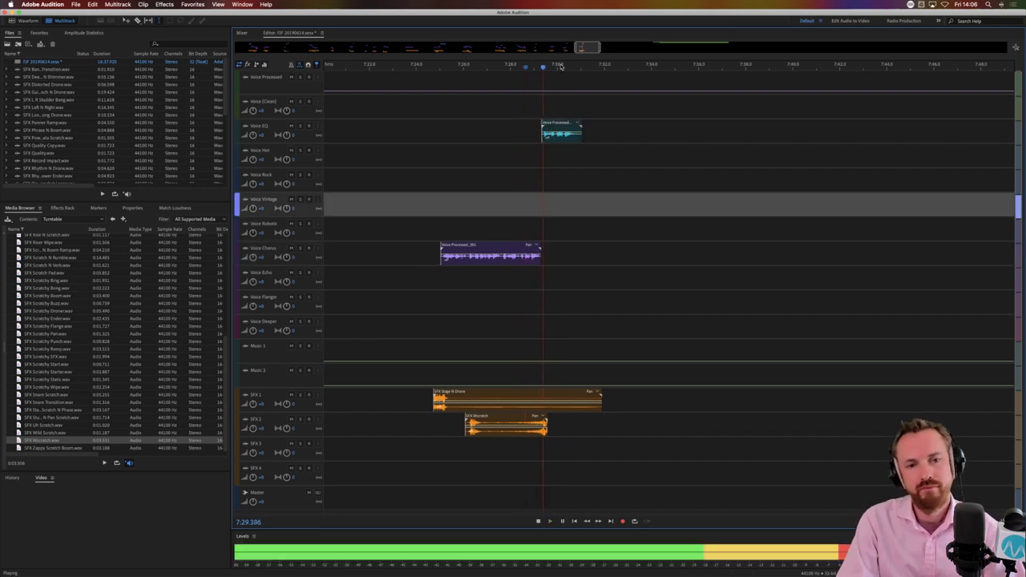
scroll(560, 66, "down", 10)
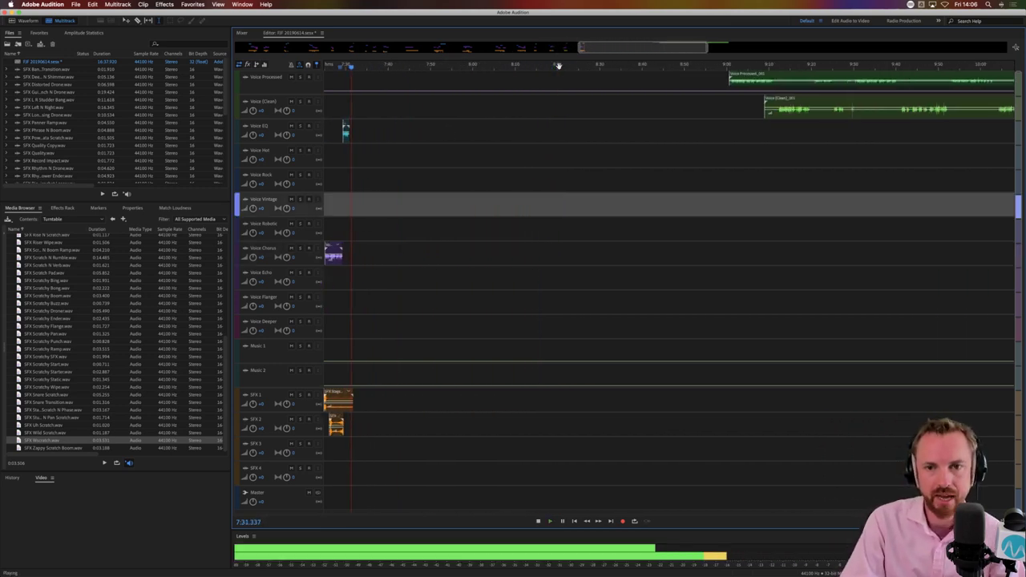
Cut the first phrase off the Voice Processed clip and move it to Voice Chorus at about 7:46
key("space")
left_click_drag(779, 85, 439, 251)
key("Delete")
left_click(736, 122)
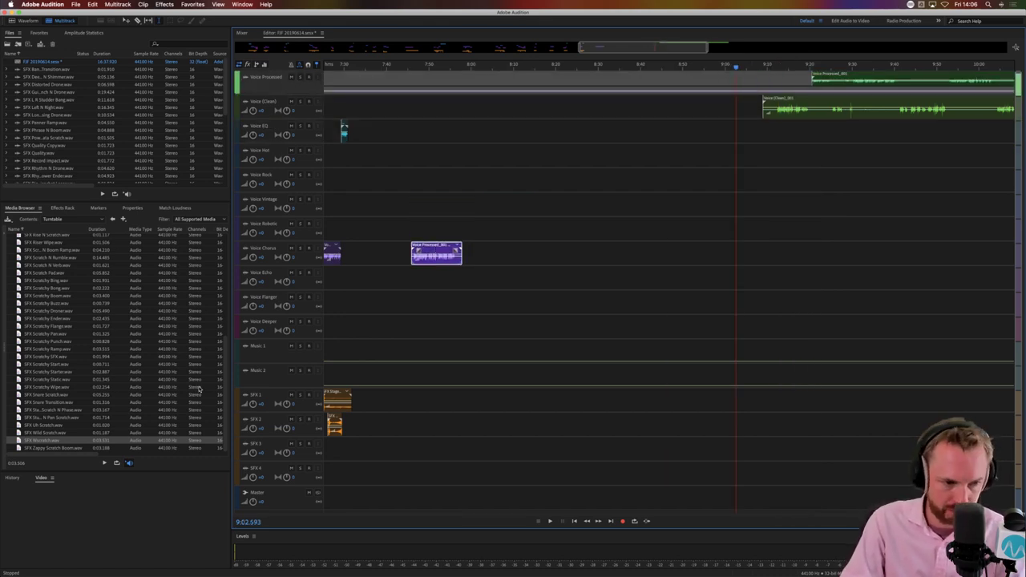
Add SFX Scratchy Ender to SFX 1 at about 7:47 and SFX Scratchy SFX to SFX 2 at about 7:53
left_click_drag(60, 319, 417, 401)
left_click_drag(48, 356, 444, 424)
Copy the long effect clip near 6:10 on SFX 1 to SFX 3 at about 7:51, beneath the Voice Chorus phrase
scroll(391, 66, "down", 7)
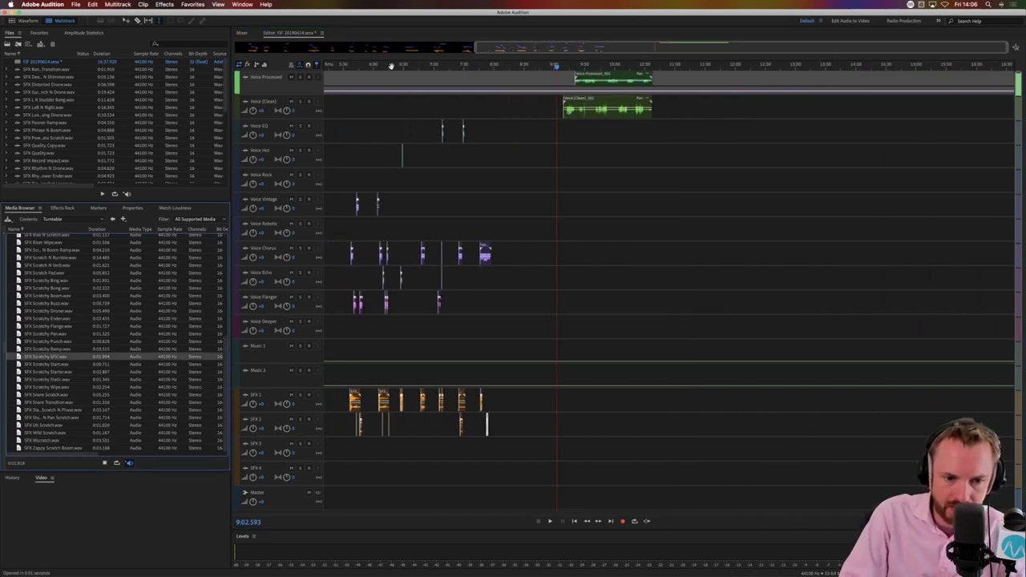
scroll(391, 66, "up", 1)
left_click_drag(392, 65, 446, 67)
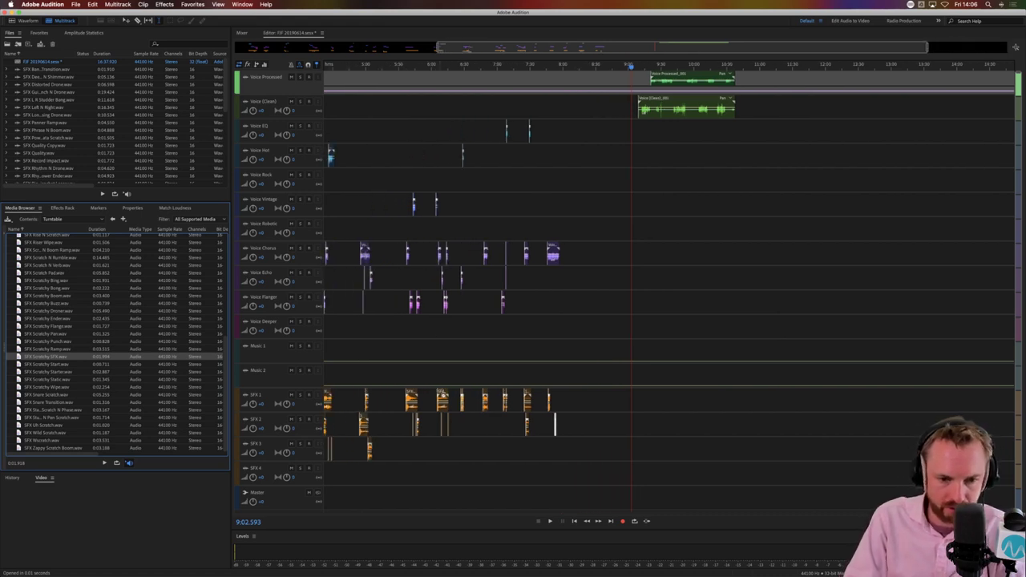
left_click(441, 395)
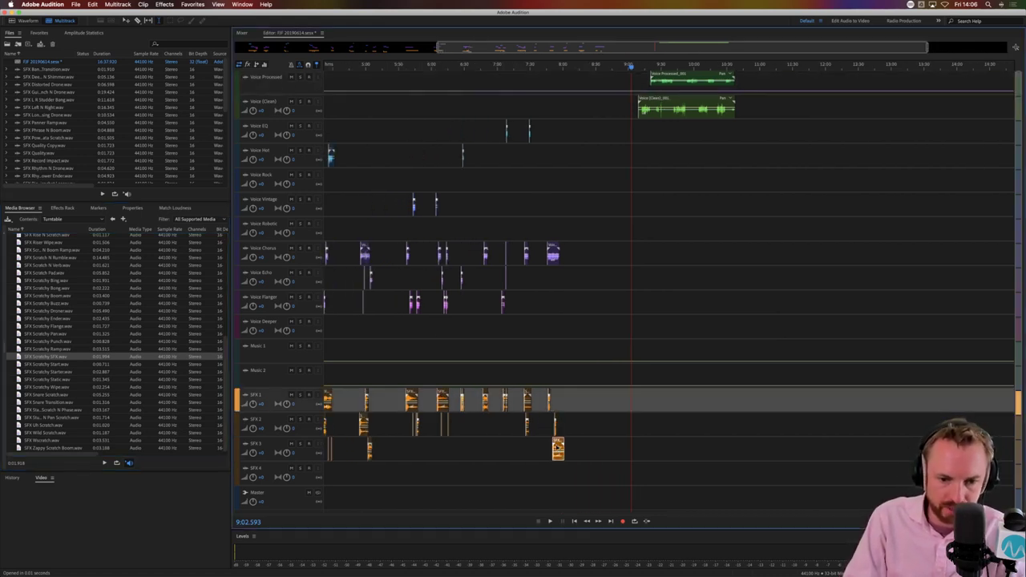
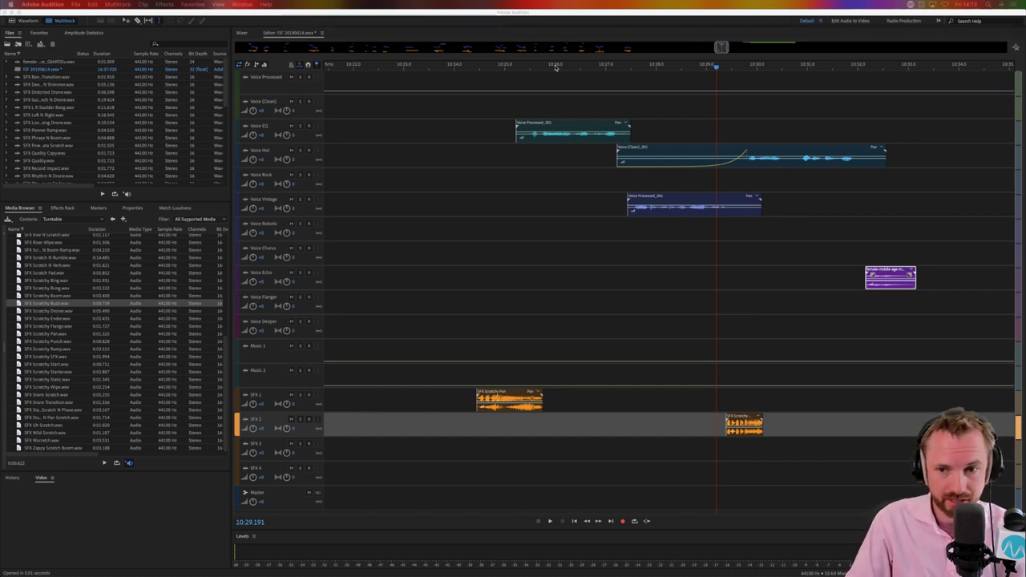
Play the end of the piece and nudge the female voice clip on Voice Echo slightly earlier than 10:32
left_click(813, 258)
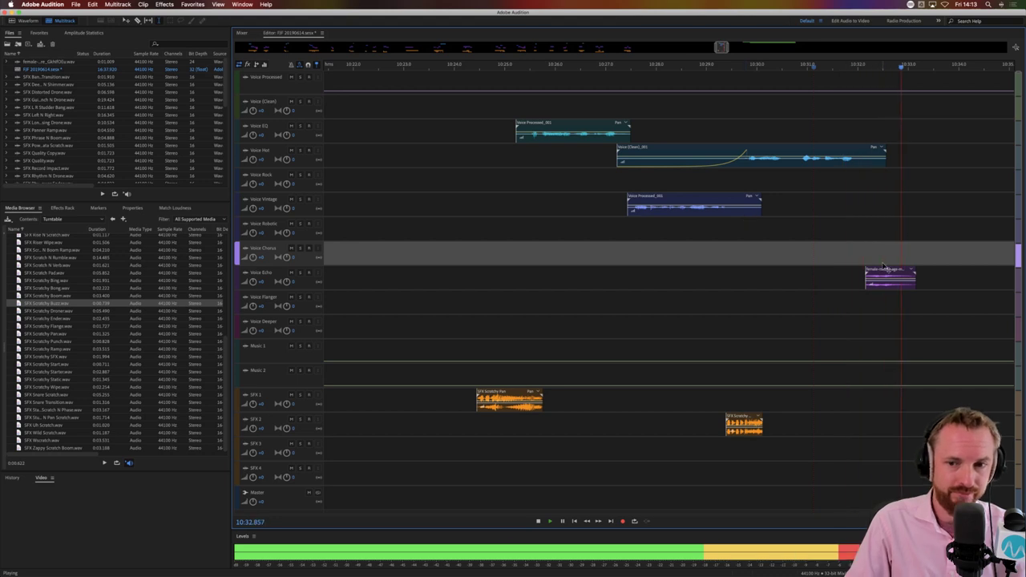
left_click_drag(884, 269, 872, 277)
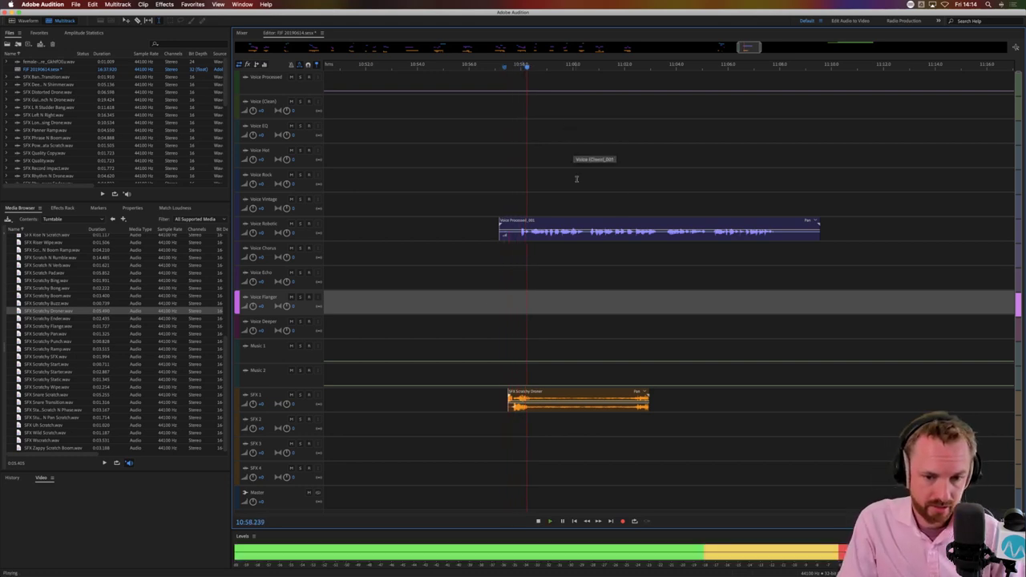
Move the Voice Robotic phrase to Voice Chorus, delete the silence at its start up to about 10:58.2 and play it
mouse_move(538, 235)
left_mouse_down()
mouse_move(550, 251)
mouse_move(484, 261)
left_mouse_up()
key("space")
key("space")
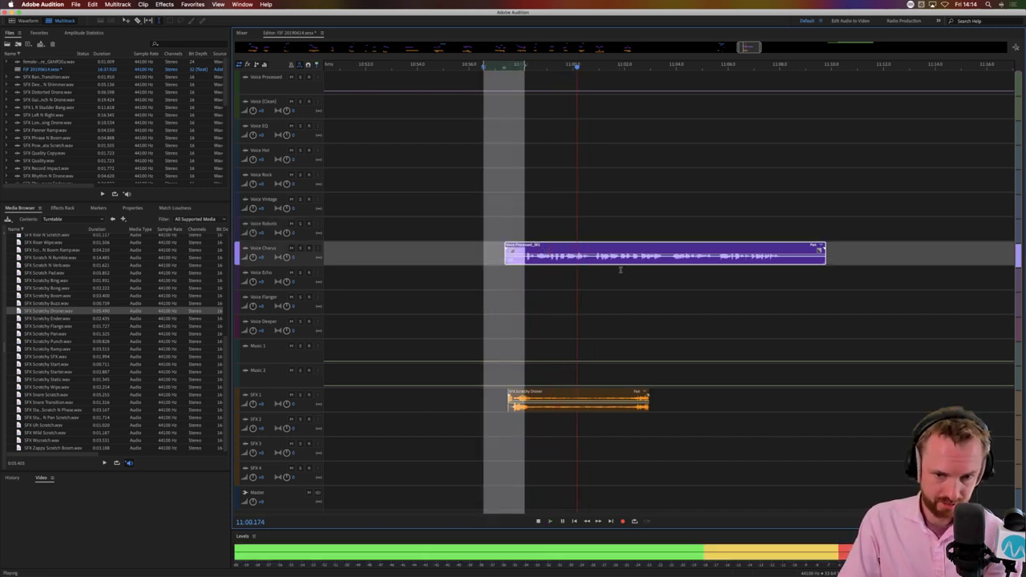
key("Delete")
key("space")
Split the Voice Chorus phrase at about 11:00.6, move its second part to Voice Echo at about 11:00.4 and play it
left_click_drag(589, 264, 591, 276)
key("Delete")
left_click(606, 269)
left_click(580, 279)
key("space")
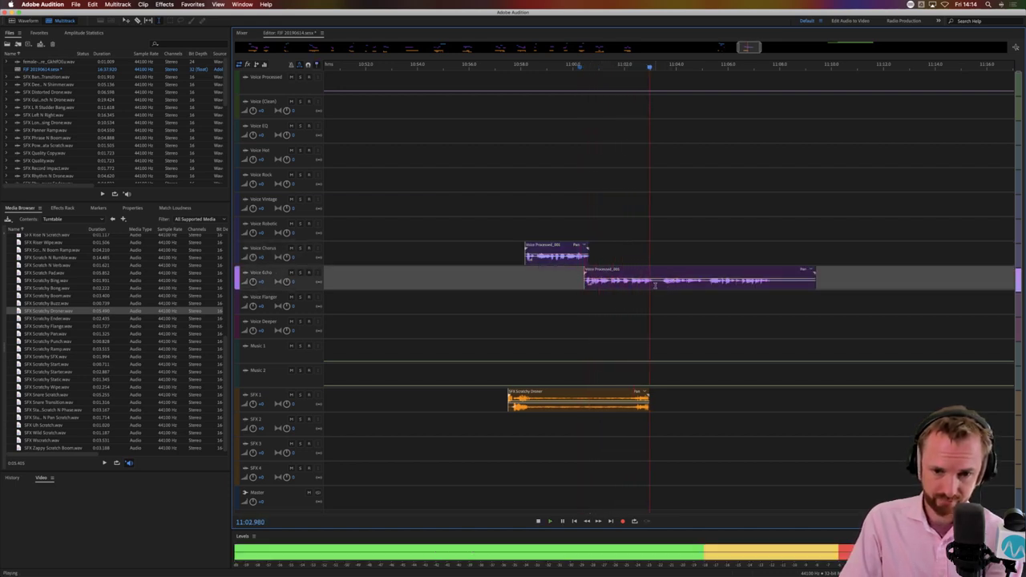
Delete the short gap in the Voice Echo phrase at about 11:03.2, separating it into two clips
key("space")
left_click_drag(654, 286, 663, 288)
key("Delete")
left_click(663, 302)
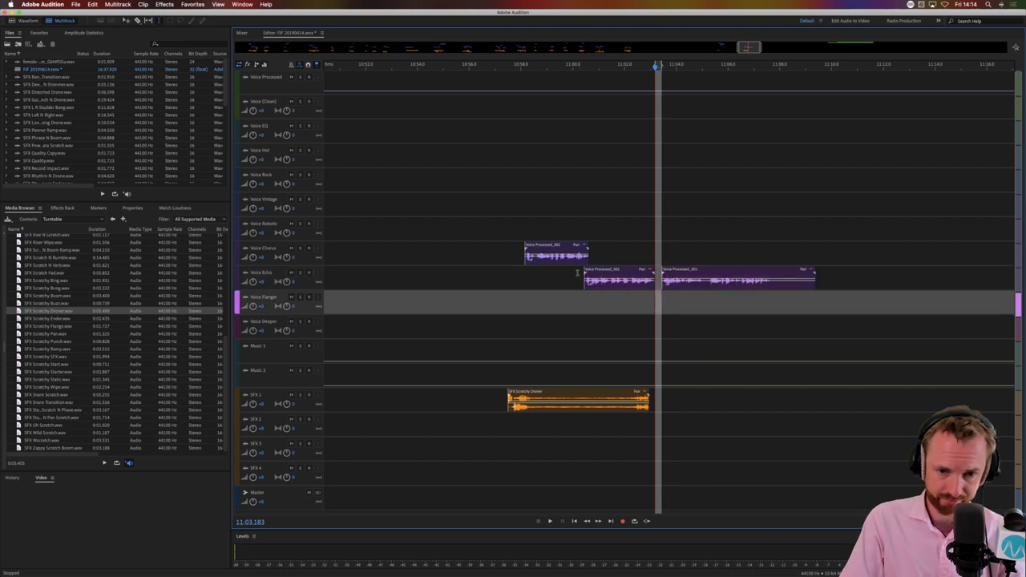
Nudge the Voice Chorus clip to about 10:58.1 and the first Voice Echo clip to about 11:00.4, playing them to check the timing
left_click_drag(544, 256, 542, 255)
left_click_drag(593, 281, 589, 282)
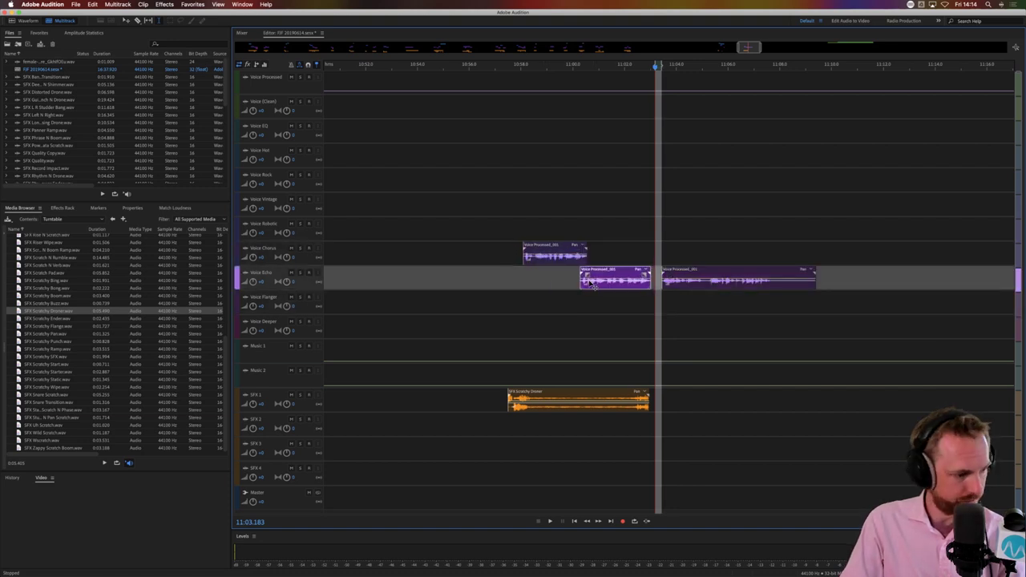
left_click(511, 285)
key("space")
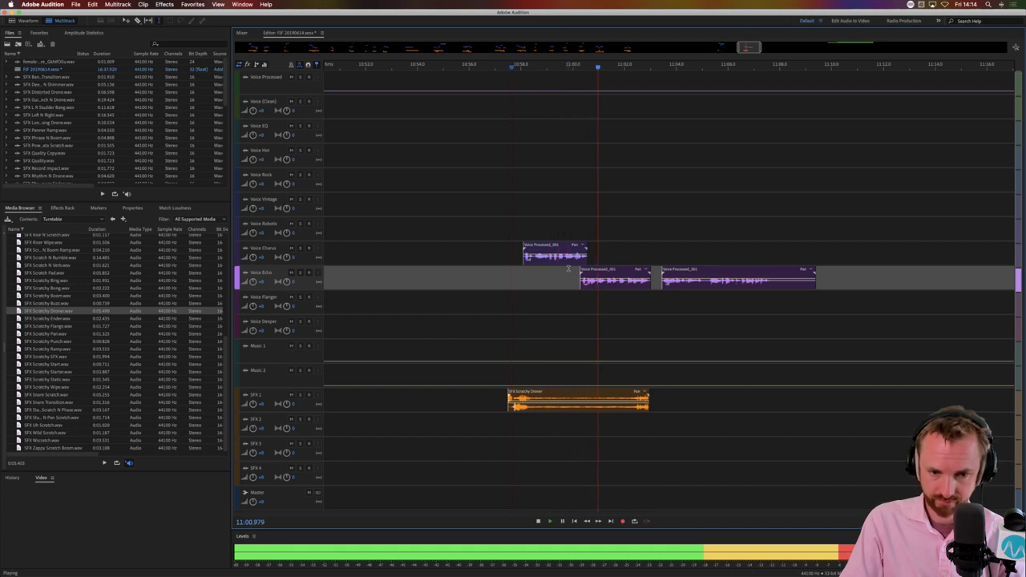
key("space")
left_click_drag(593, 282, 596, 282)
left_click(576, 283)
key("space")
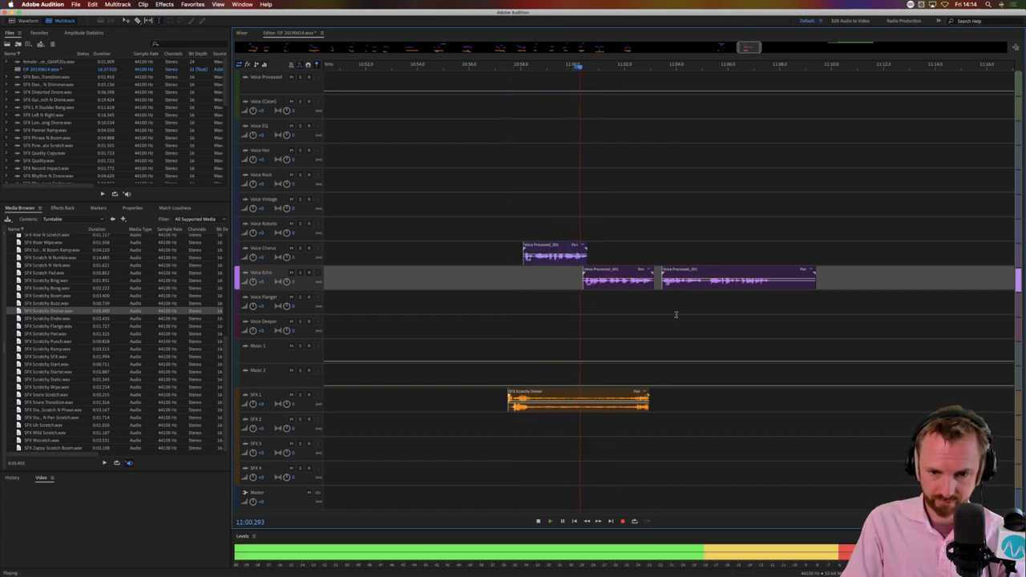
Move the second Voice Echo clip to Voice Chorus at about 11:03 and play from just before it
left_click_drag(675, 280, 664, 255)
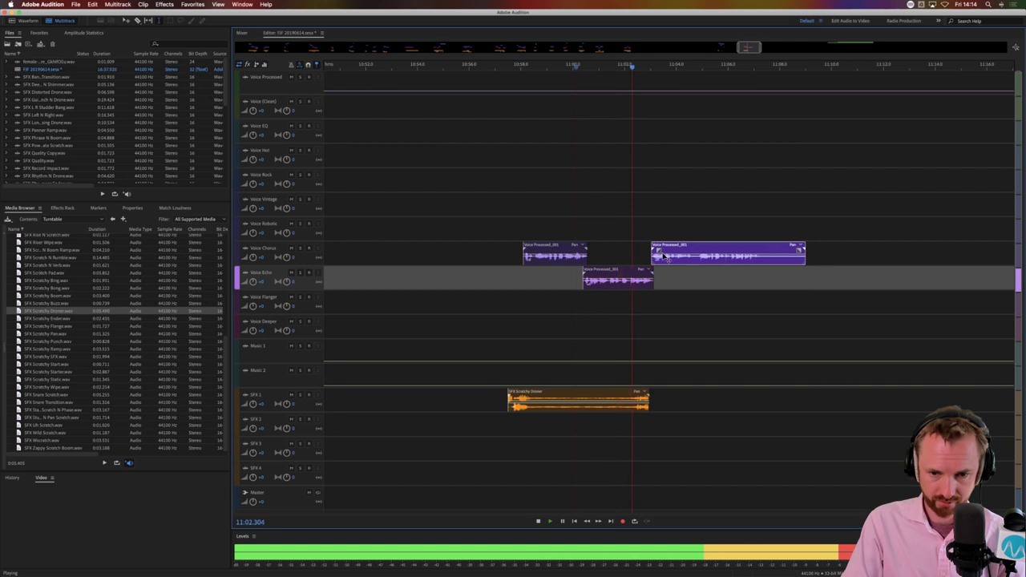
key("space")
left_click(640, 254)
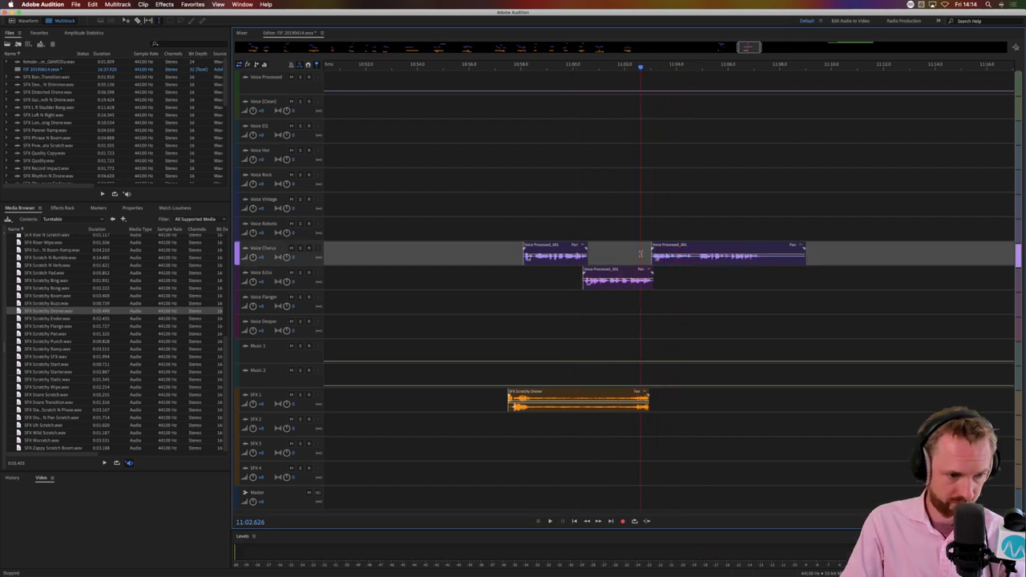
key("space")
Add SFX Scratchy Static to SFX 1 at about 11:04.4, nudge the second Voice Chorus clip to about 11:02.9 and play them together
left_click_drag(46, 379, 693, 399)
left_click_drag(656, 258, 675, 247)
key("space")
key("space")
key("space")
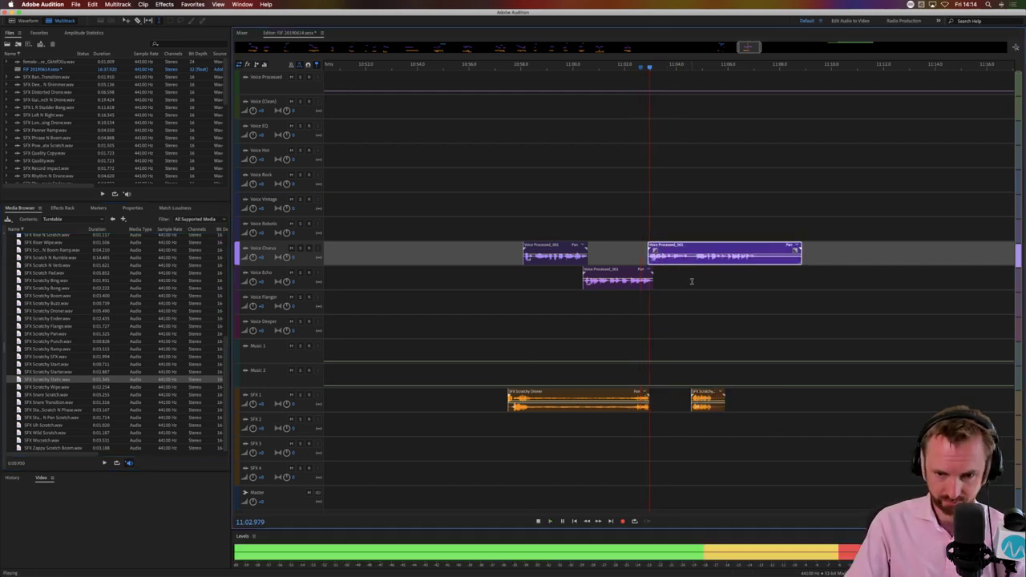
key("space")
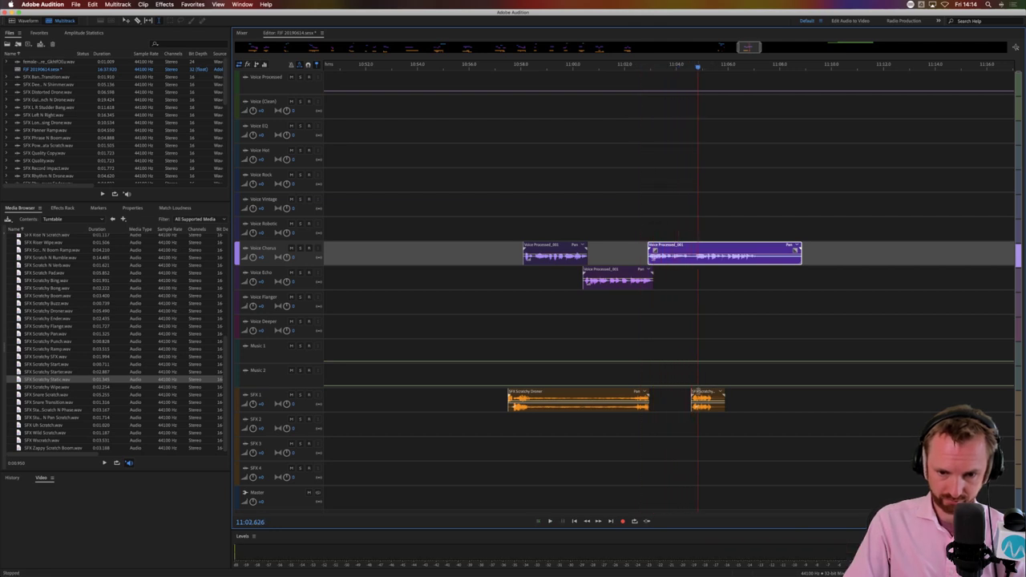
left_click_drag(698, 392, 695, 392)
left_click(687, 384)
key("space")
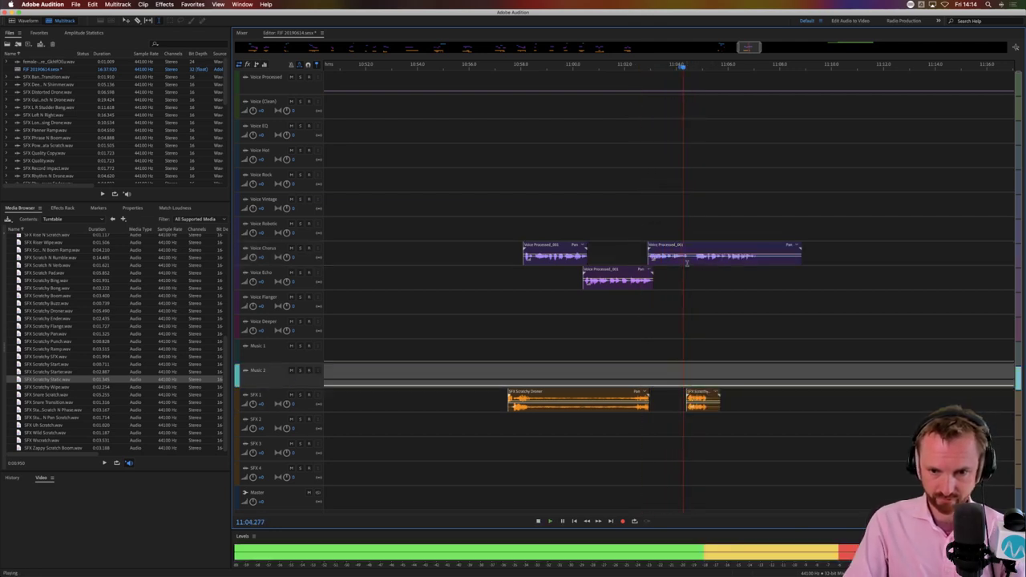
Split the second Voice Chorus clip at about 11:04.5, move its last part to Voice EQ at about 11:04.9 and play it
key("space")
left_click(690, 263)
key("super+k")
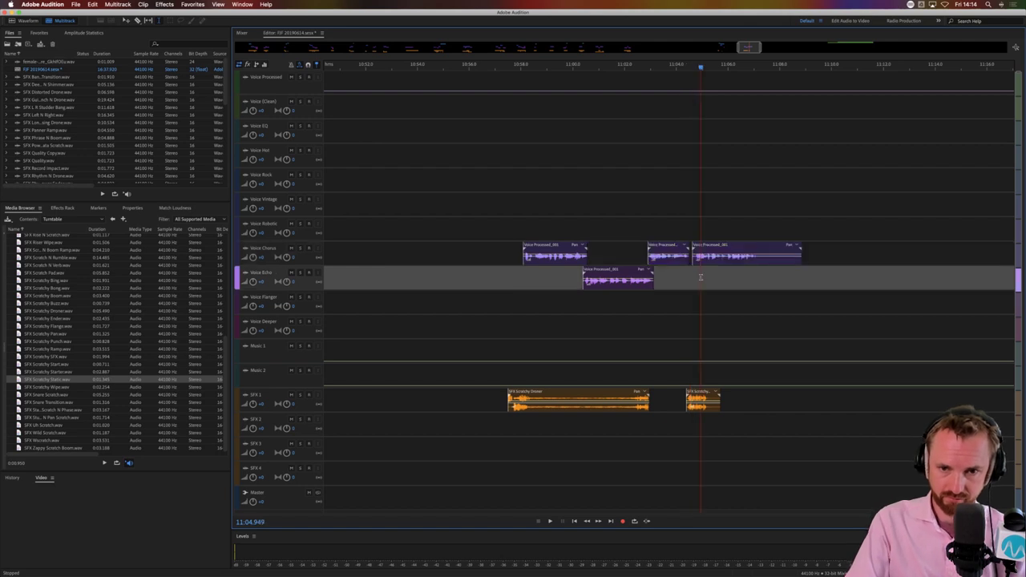
left_click_drag(708, 245, 724, 128)
left_click(691, 139)
key("space")
key("space")
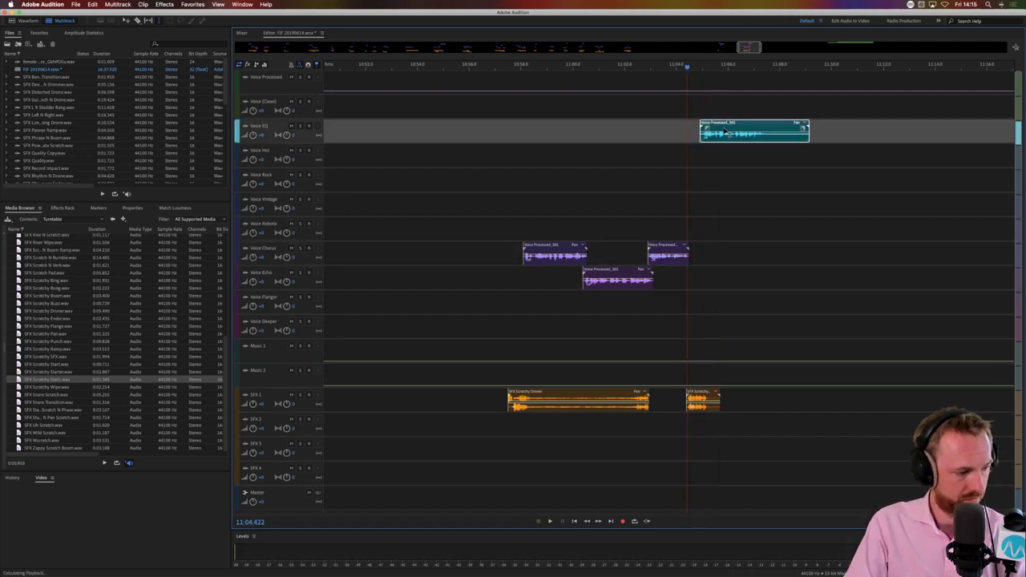
key("space")
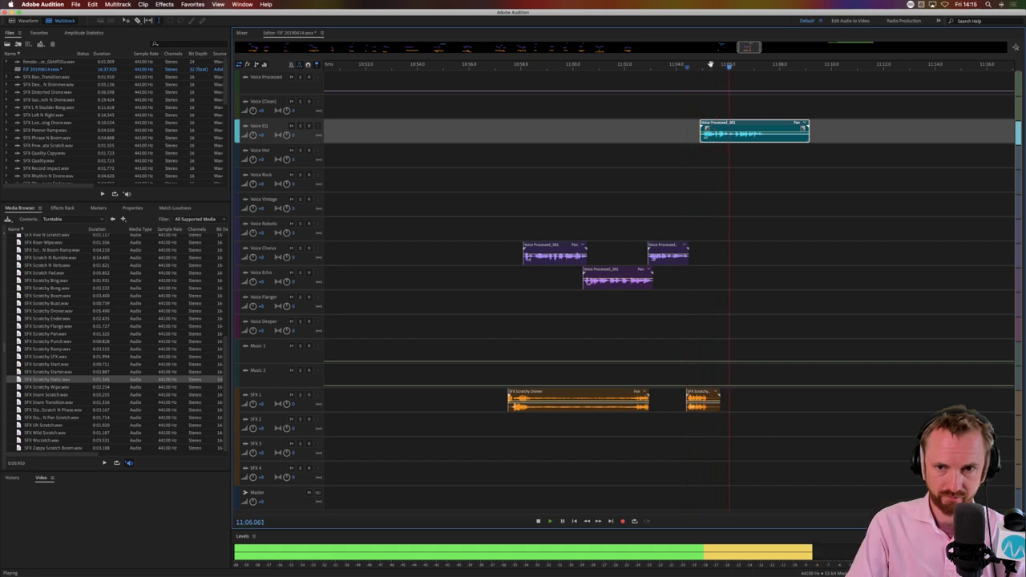
Delete the end of the Voice EQ clip from about 11:07.6 and save the session without copying media files to the session folder
scroll(711, 64, "down", 5)
scroll(715, 68, "up", 5)
key("space")
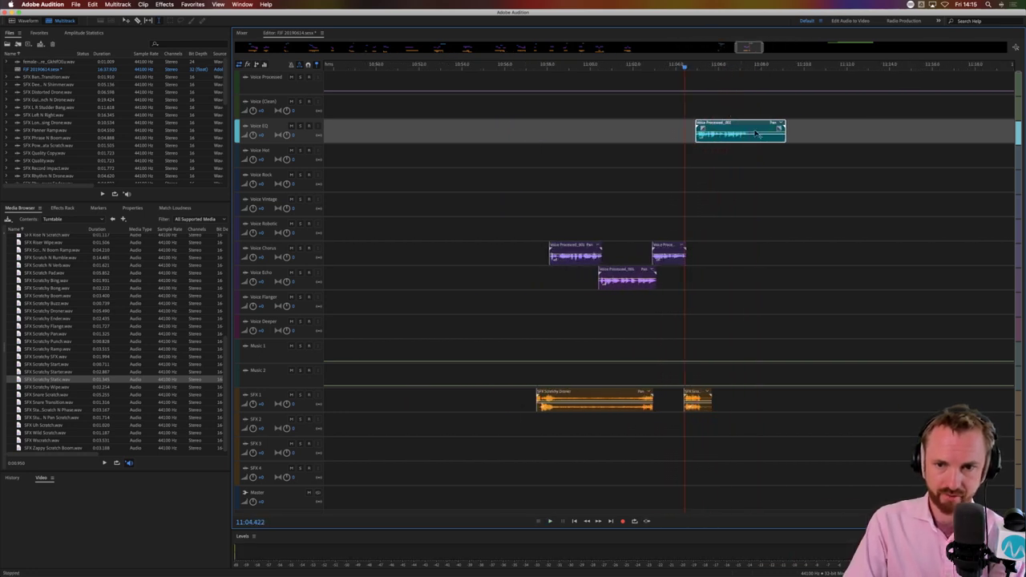
left_click_drag(752, 142, 819, 142)
key("Delete")
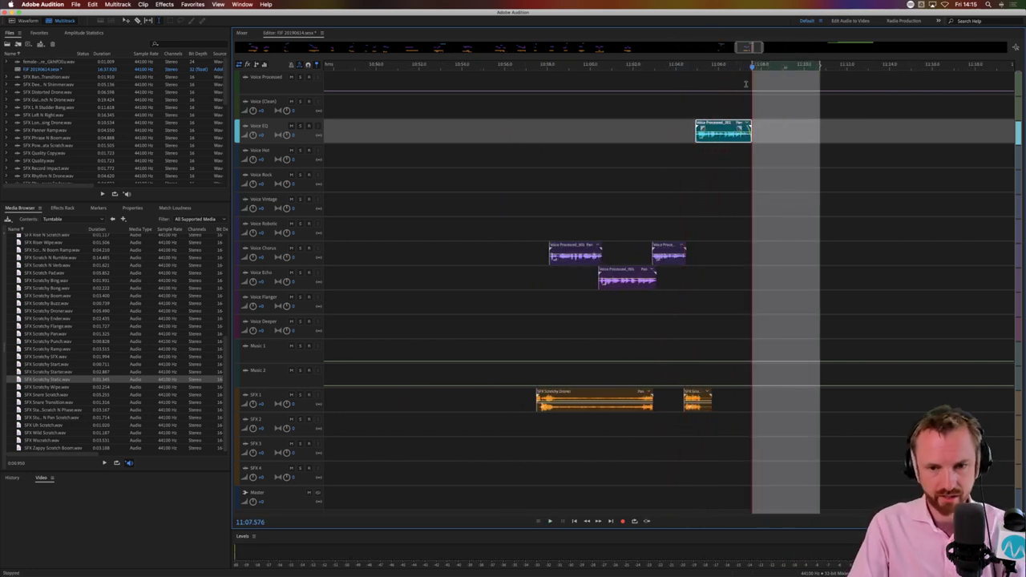
key("super+s")
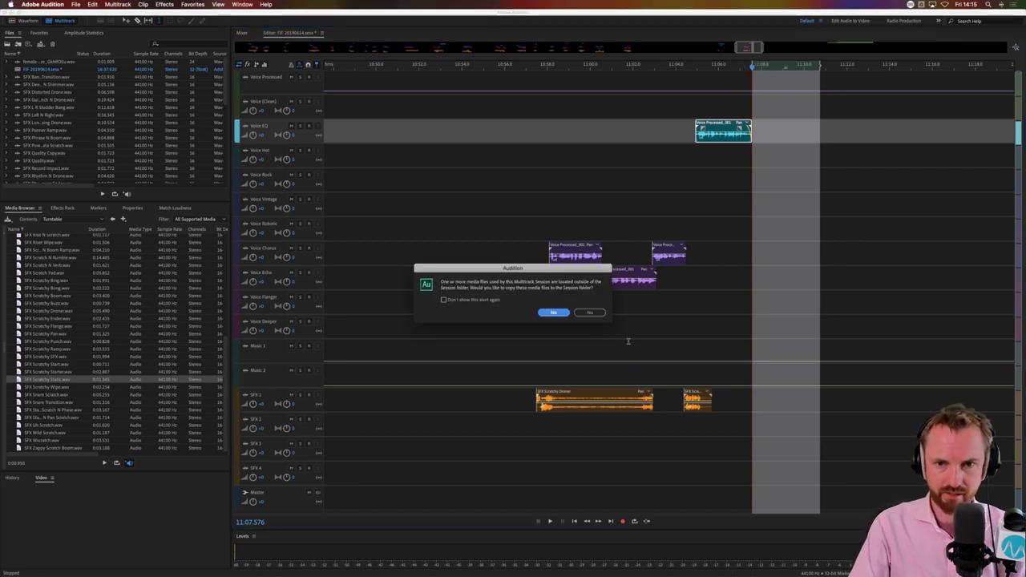
key("Return")
Delete the silences between the phrases on Voice Processed and Voice (Clean), plus the tail of the clean clip from about 13:38
key("backslash")
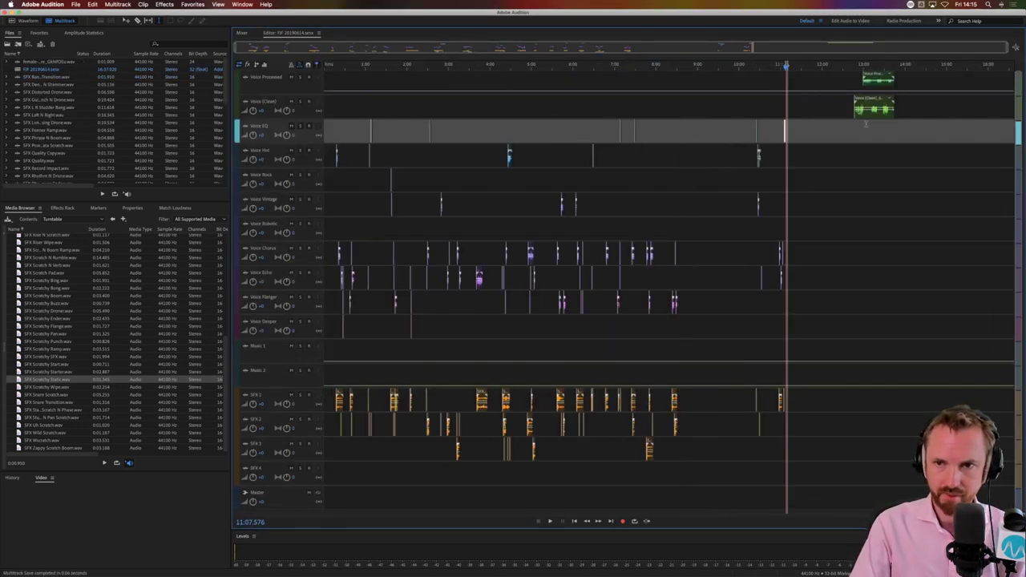
left_click(843, 106)
key("equal")
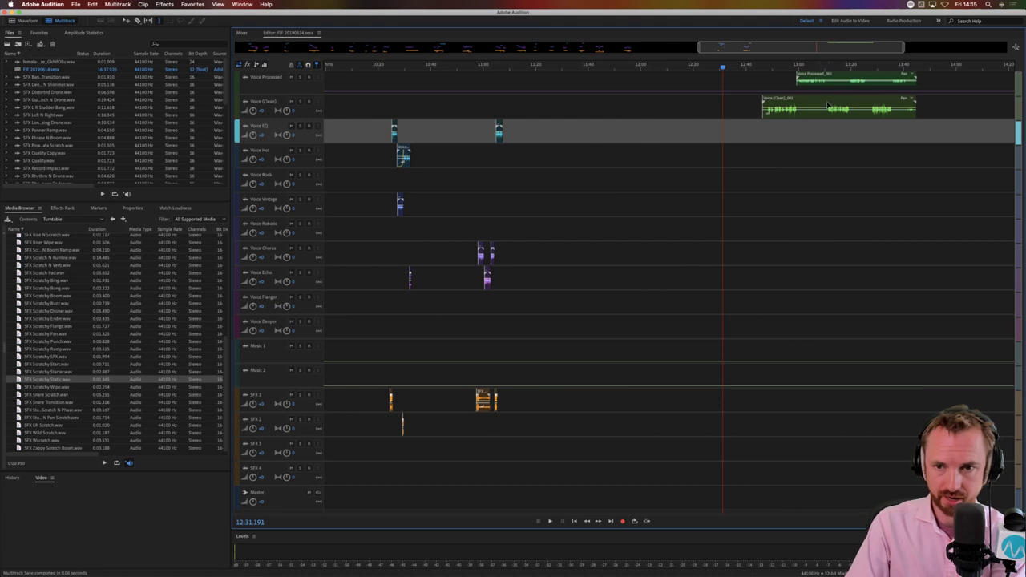
left_click_drag(803, 117, 881, 85)
key("Delete")
key("Delete")
key("Delete")
key("Delete")
left_click_drag(899, 119, 936, 114)
key("Delete")
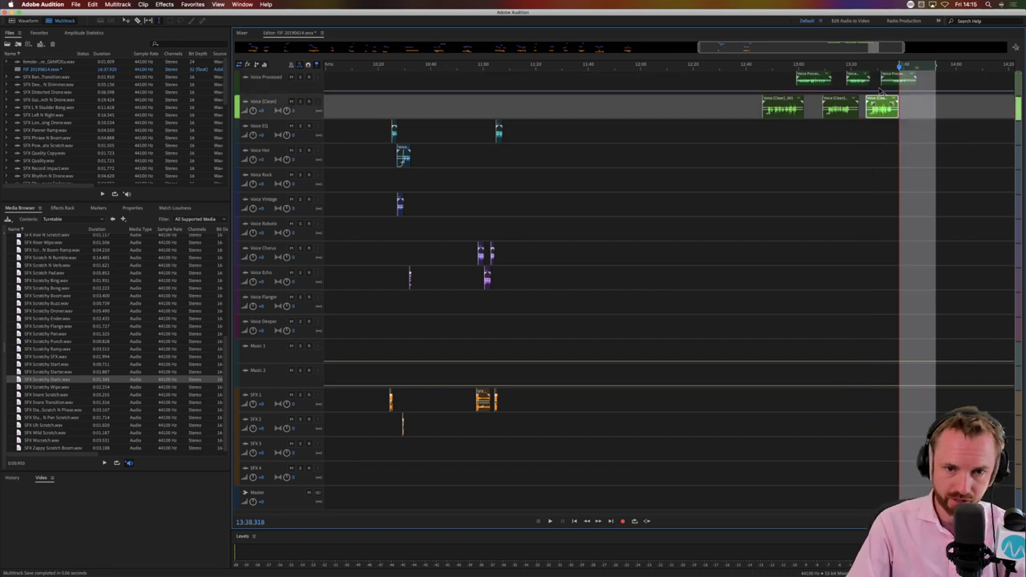
Move the first Voice (Clean) phrase to Voice Robotic at about 11:33 and add SFX Scratchy Bong to SFX 1 at about 11:31
left_click(783, 150)
left_click_drag(783, 110, 565, 230)
left_click(41, 289)
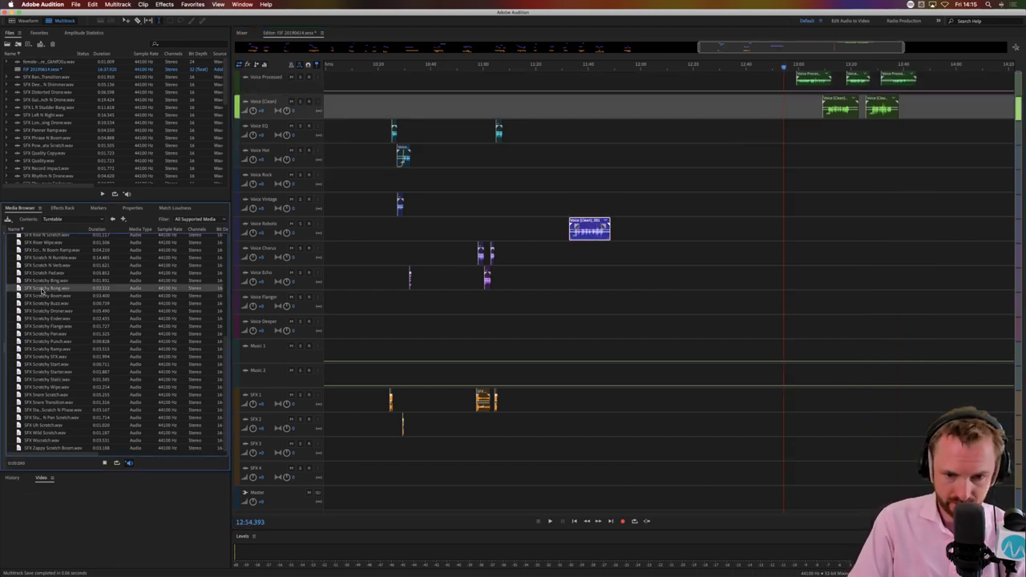
left_click_drag(575, 412, 557, 401)
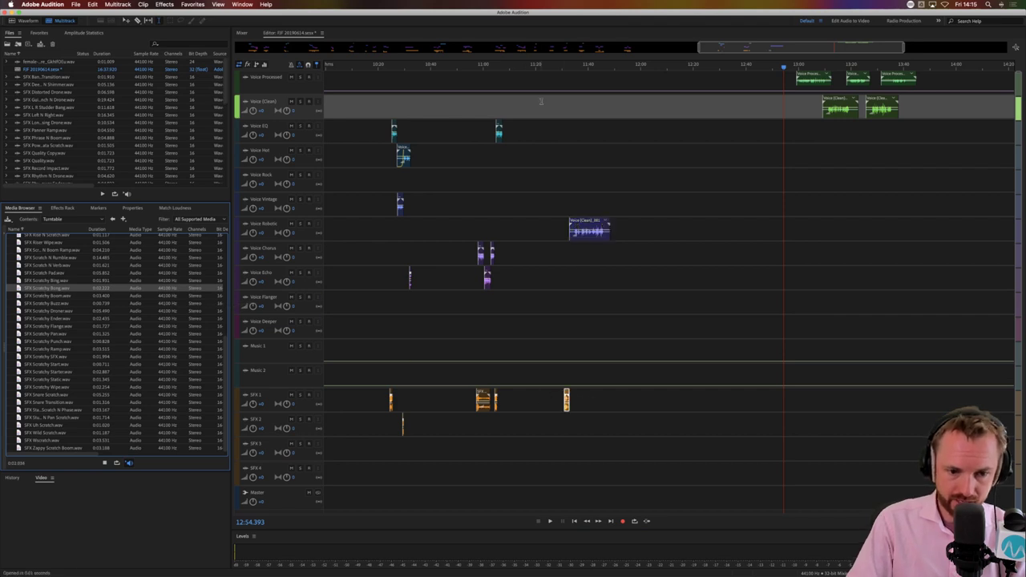
Copy the SFX Left N Right clip from SFX 1 to SFX 2 at about 11:34, beneath the Voice Robotic phrase
scroll(525, 67, "down", 5)
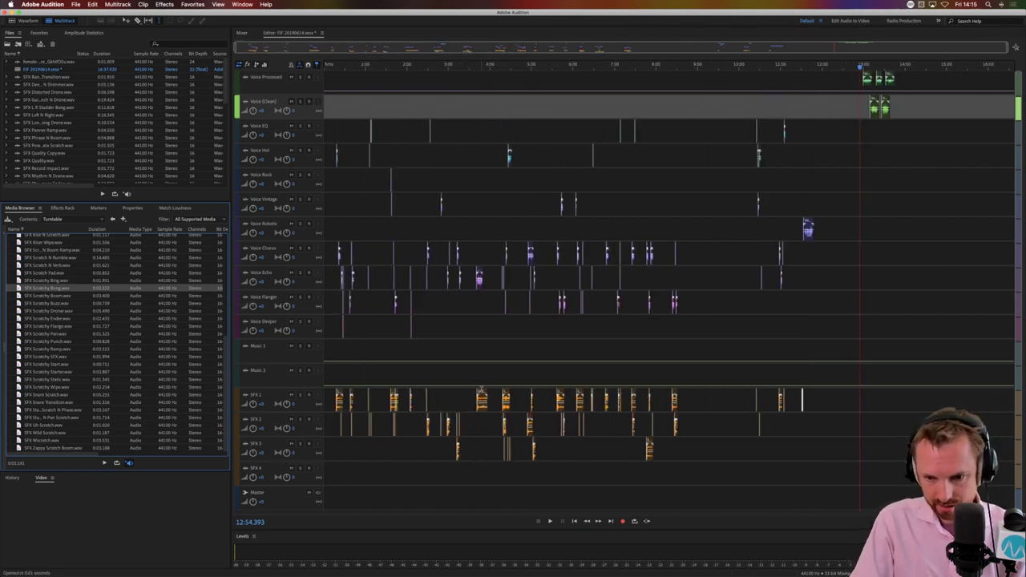
left_click_drag(481, 391, 884, 392)
left_click_drag(817, 419, 809, 405)
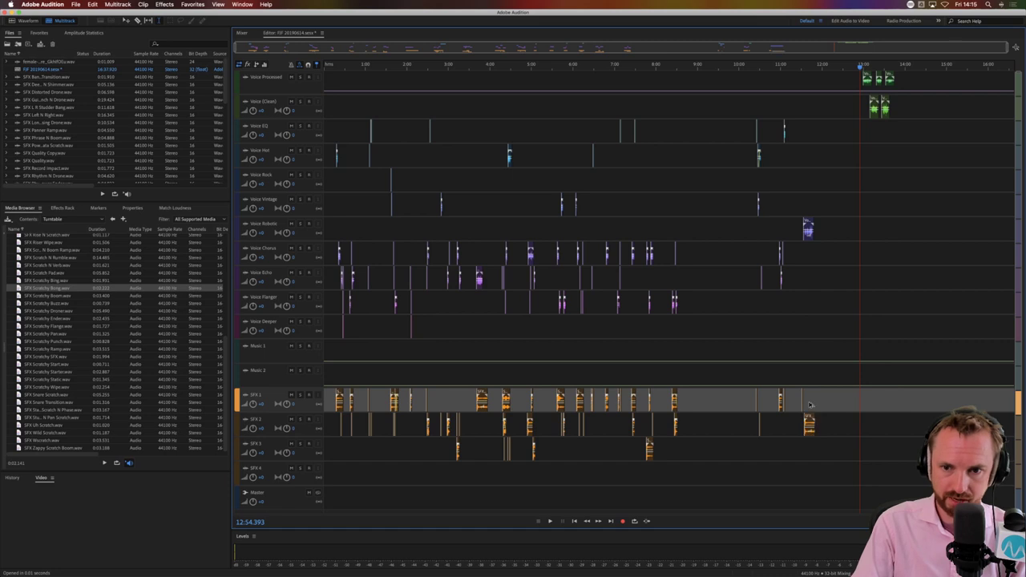
Move the Voice Robotic phrase to Voice Chorus, play it and shift SFX Scratchy Bong on SFX 1 to about 11:39.5
scroll(803, 64, "up", 10)
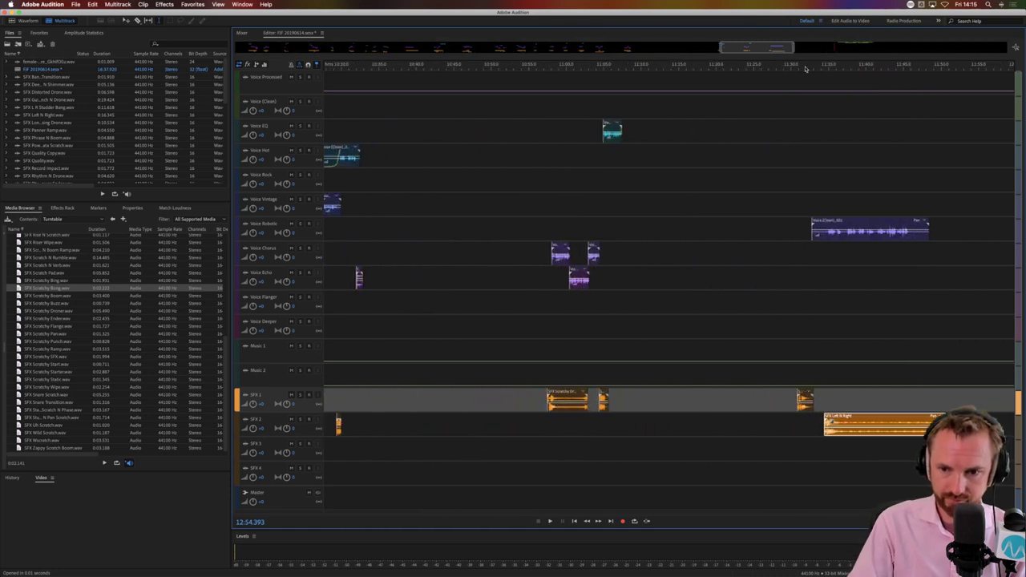
left_click(822, 248)
key("space")
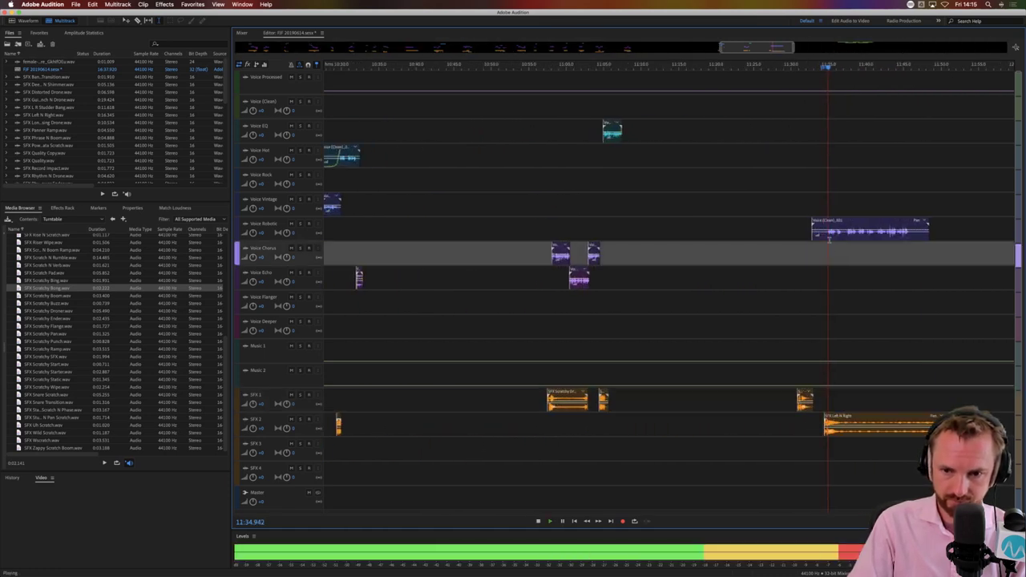
left_click_drag(831, 241, 830, 255)
key("space")
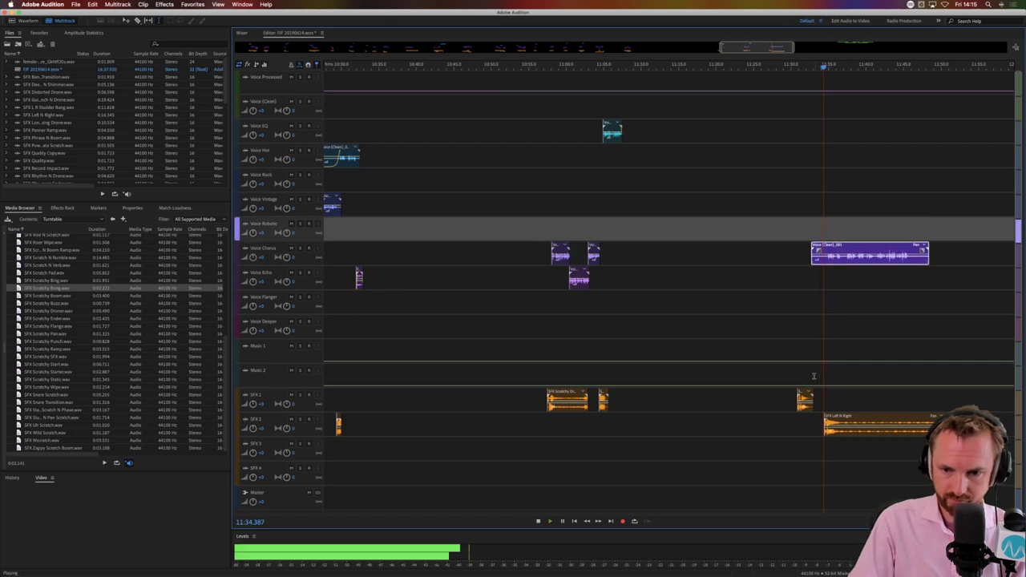
left_click_drag(805, 400, 881, 401)
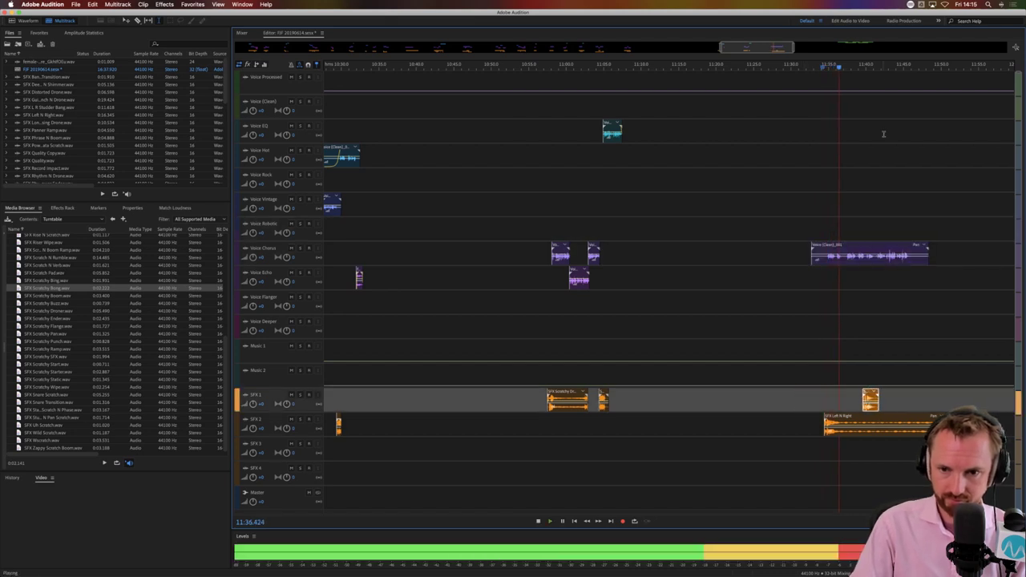
Delete the opening of the Voice Chorus phrase up to about 11:37.4, move the rest to about 11:35 and play it
scroll(849, 66, "up", 3)
scroll(849, 66, "up", 2)
key("space")
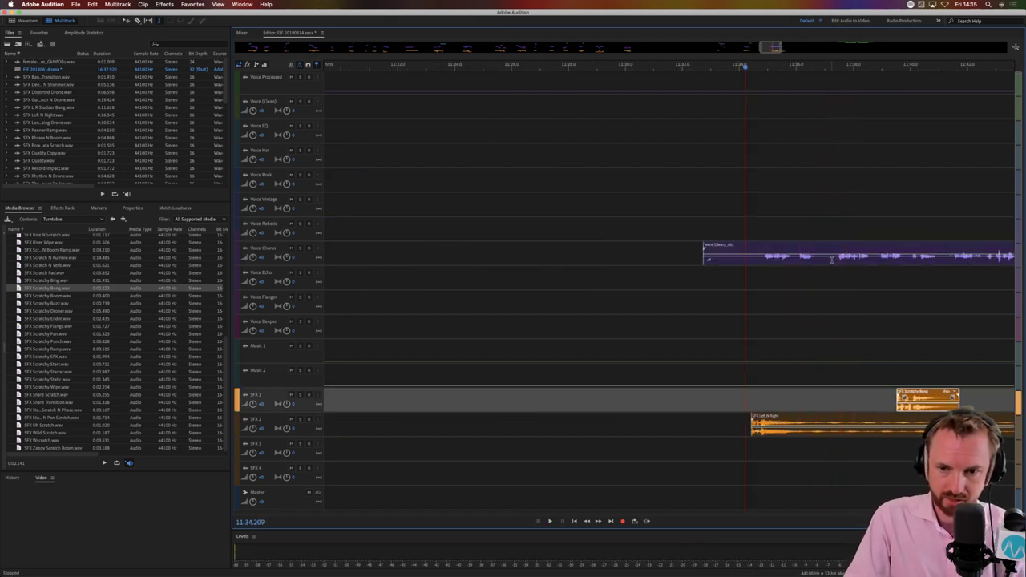
left_click_drag(836, 257, 668, 258)
key("Delete")
left_click(760, 277)
left_click_drag(838, 257, 772, 257)
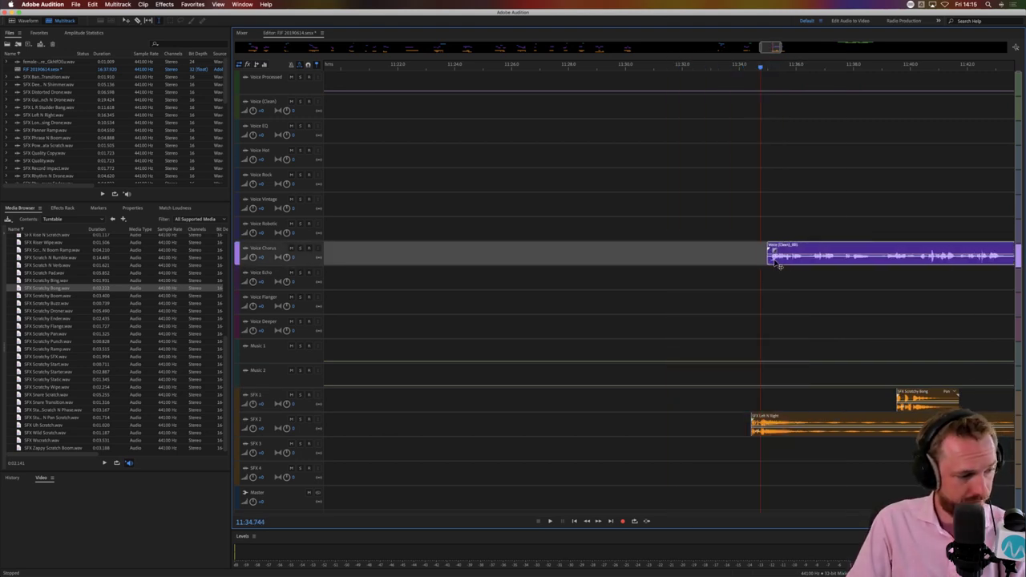
key("space")
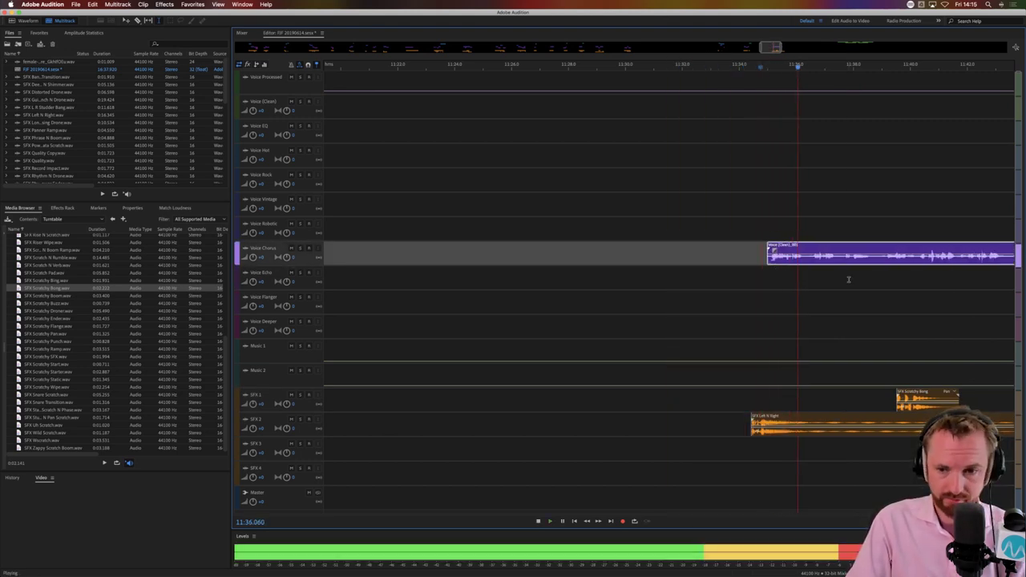
key("space")
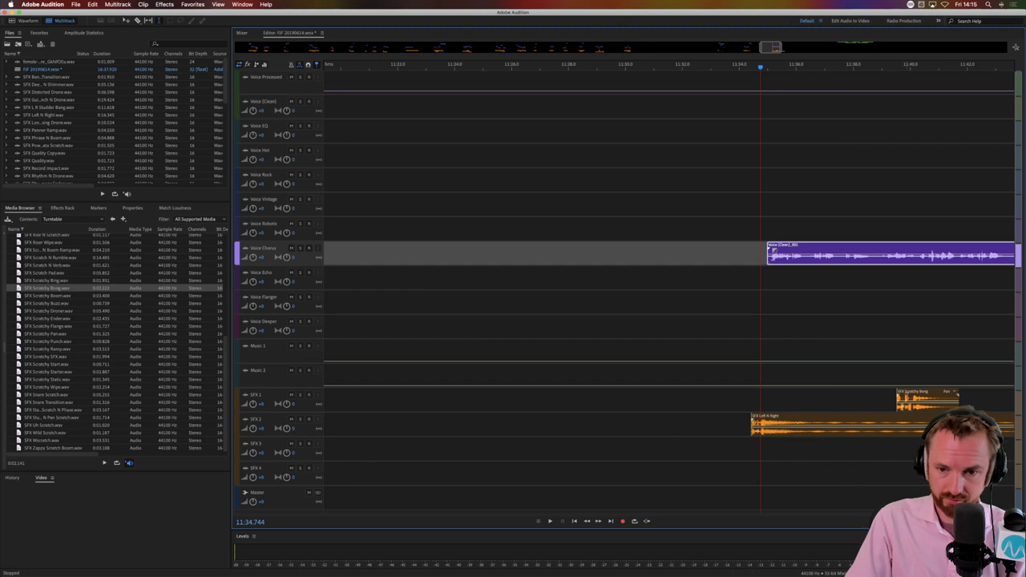
Shift SFX Scratchy Bong on SFX 1 earlier to about 11:36 and play it against the Voice Chorus phrase
left_click_drag(907, 393, 817, 391)
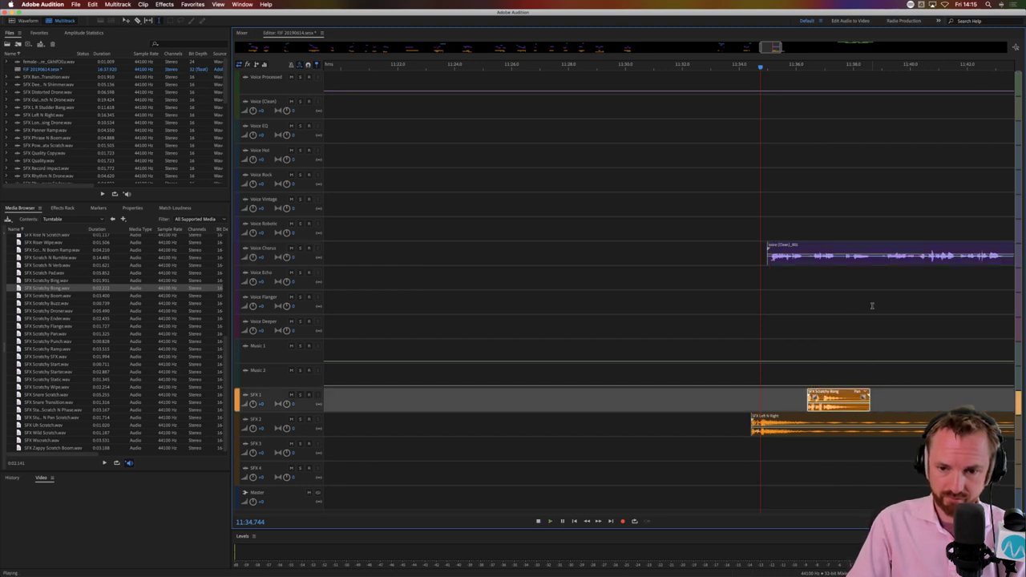
key("space")
key("space")
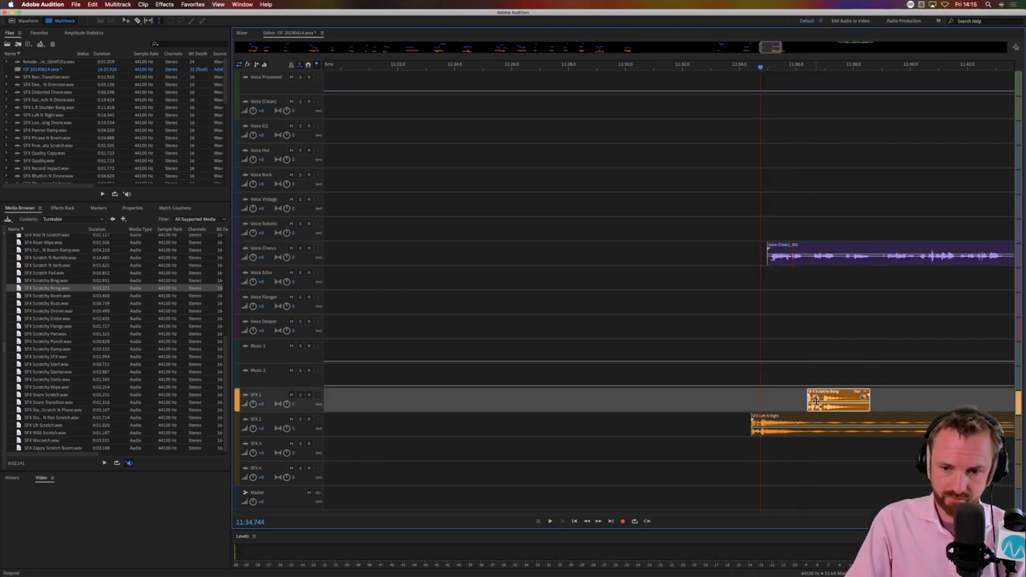
left_click_drag(814, 396, 803, 396)
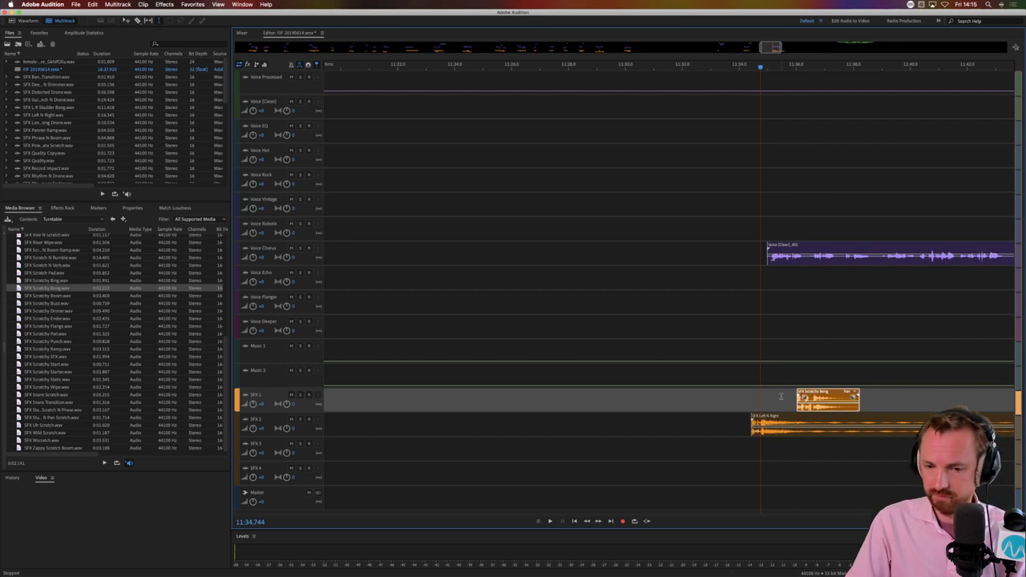
key("space")
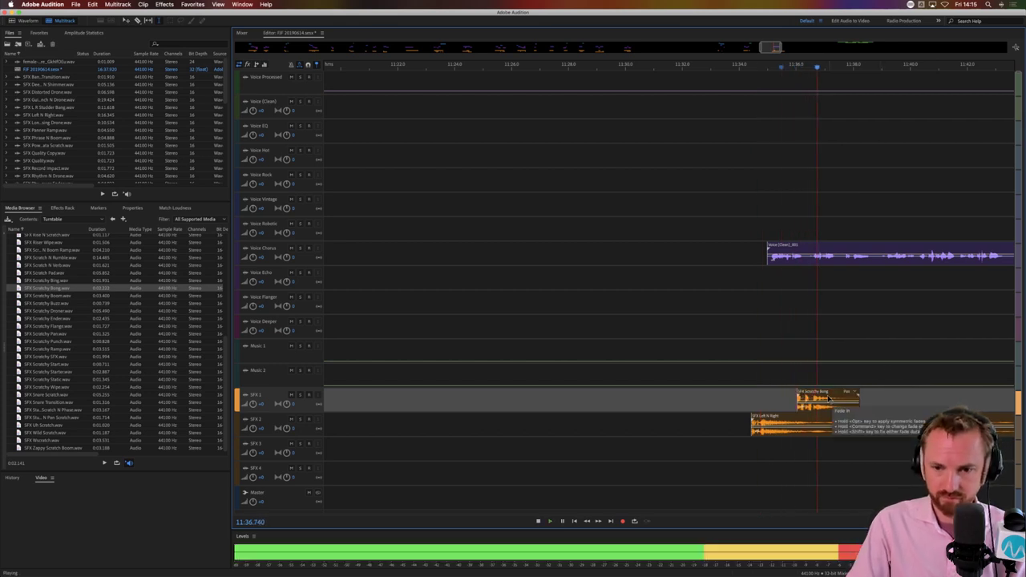
key("space")
Split the Voice Chorus phrase at about 11:37.4 and move the second part to Voice Echo at about 11:37.2
left_click(836, 258)
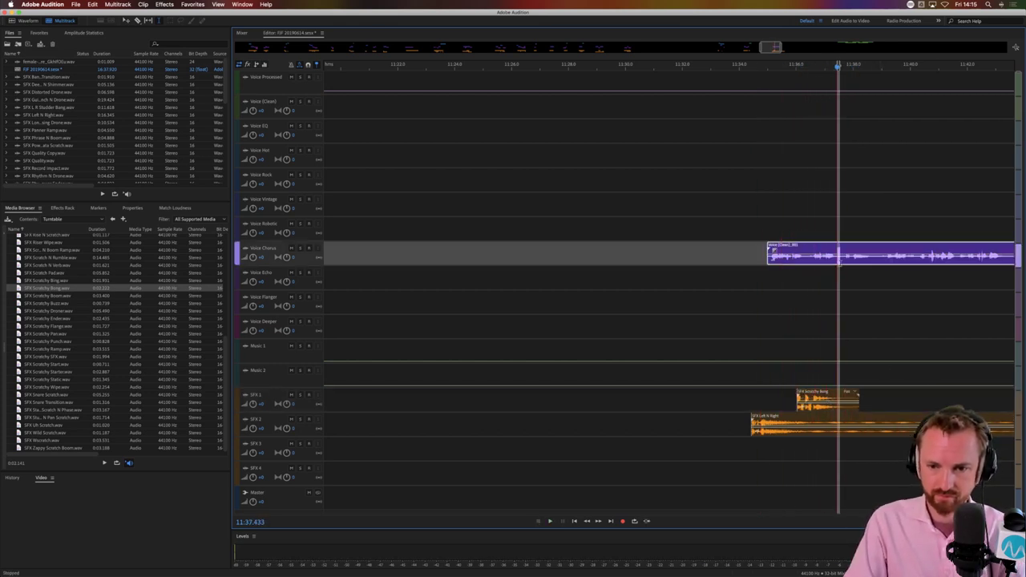
key("super+k")
left_click_drag(838, 258, 839, 281)
left_click(811, 281)
key("space")
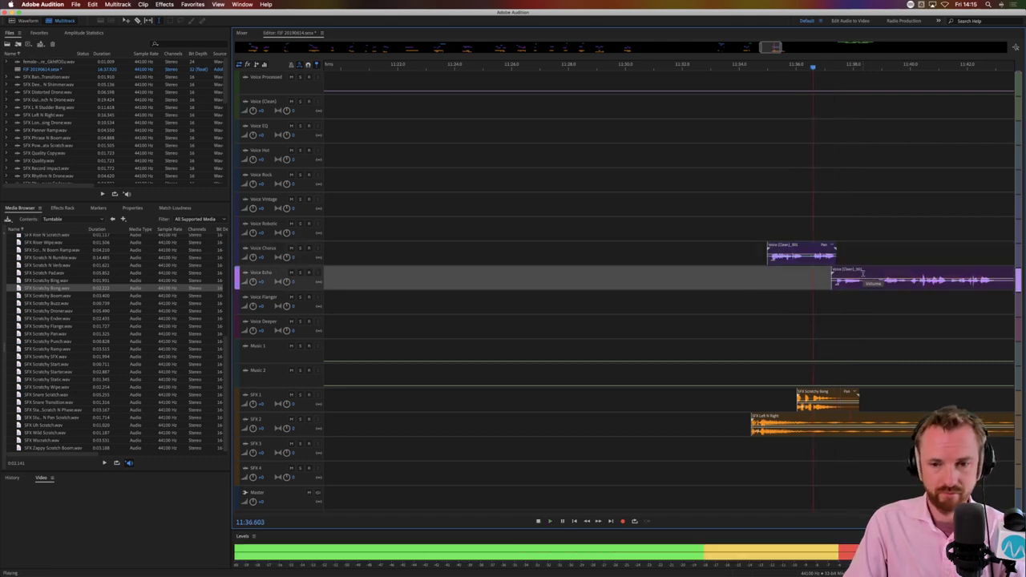
Split the Voice Echo phrase at about 11:38.5, move its second part to Voice Flanger at about 11:38.2 and play it
scroll(864, 273, "right", 5)
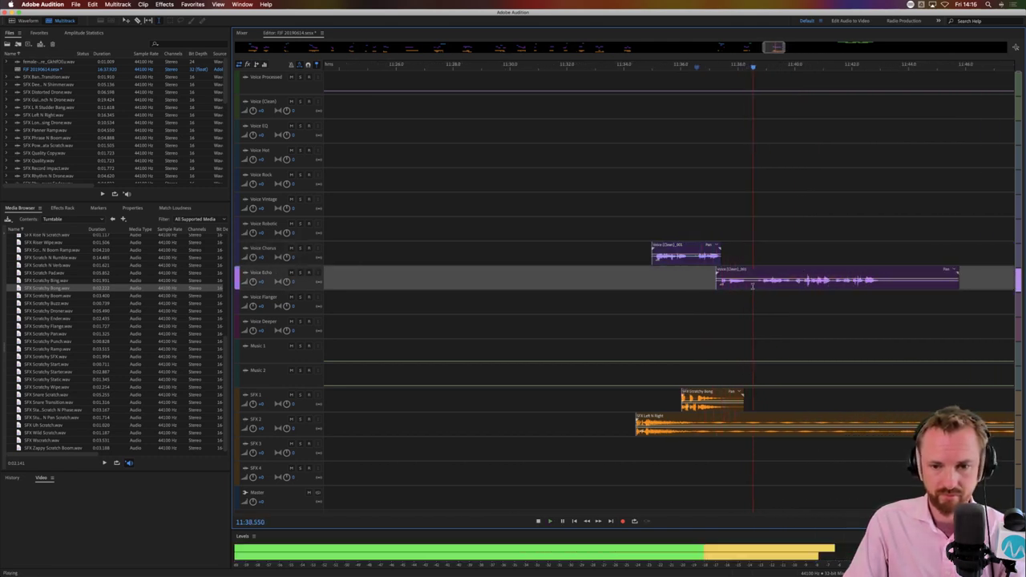
key("space")
left_click(752, 280)
key("super+k")
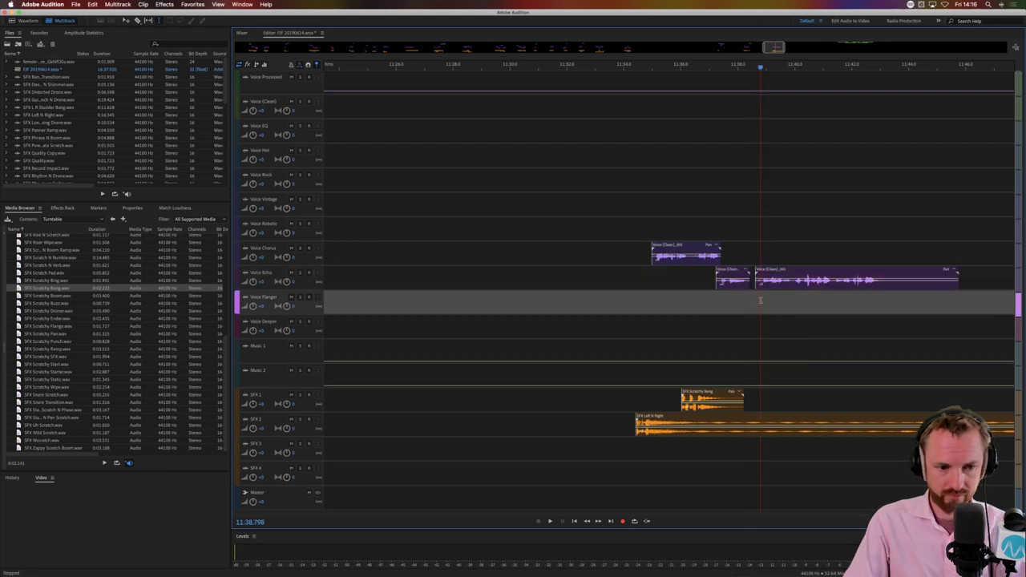
left_click_drag(757, 276, 759, 294)
left_click(743, 302)
key("space")
key("space")
key("space")
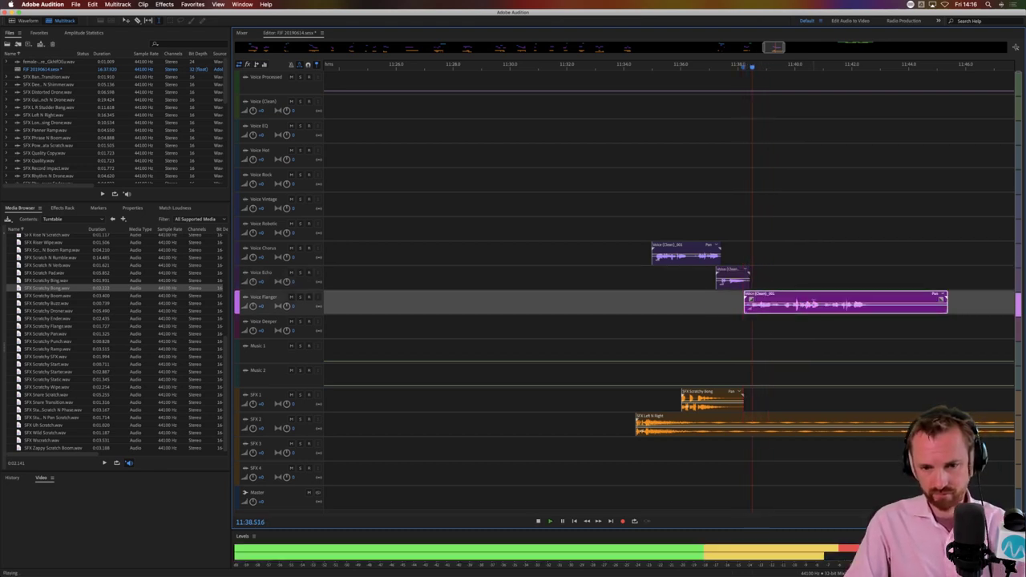
Split the Voice Flanger phrase at about 11:39.6 and move the remainder to Voice Hot at the same time position
scroll(813, 302, "right", 2)
scroll(812, 302, "right", 2)
key("space")
left_click(705, 303)
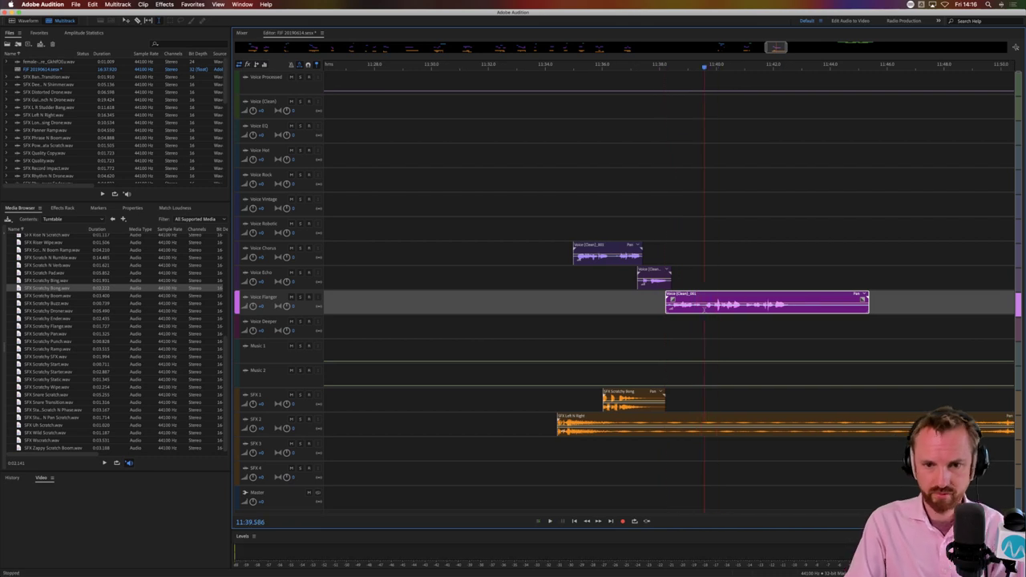
key("super+k")
left_click_drag(729, 303, 729, 155)
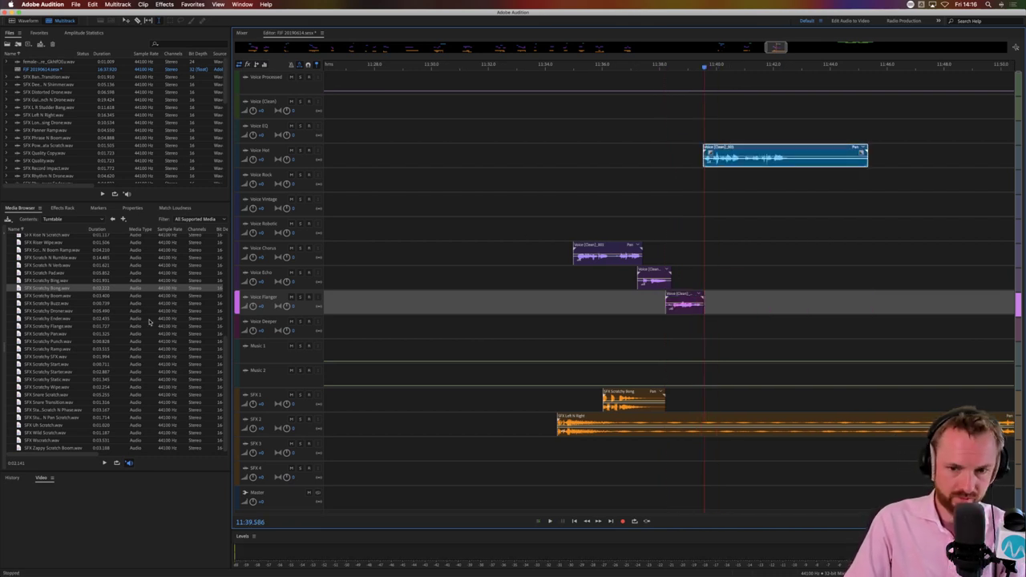
Add SFX Scratchy Pan to SFX 3 at about 11:39.4 and delete SFX Left N Right on SFX 2 past about 11:39.7
left_click(19, 333)
left_click_drag(24, 333, 764, 431)
key("Delete")
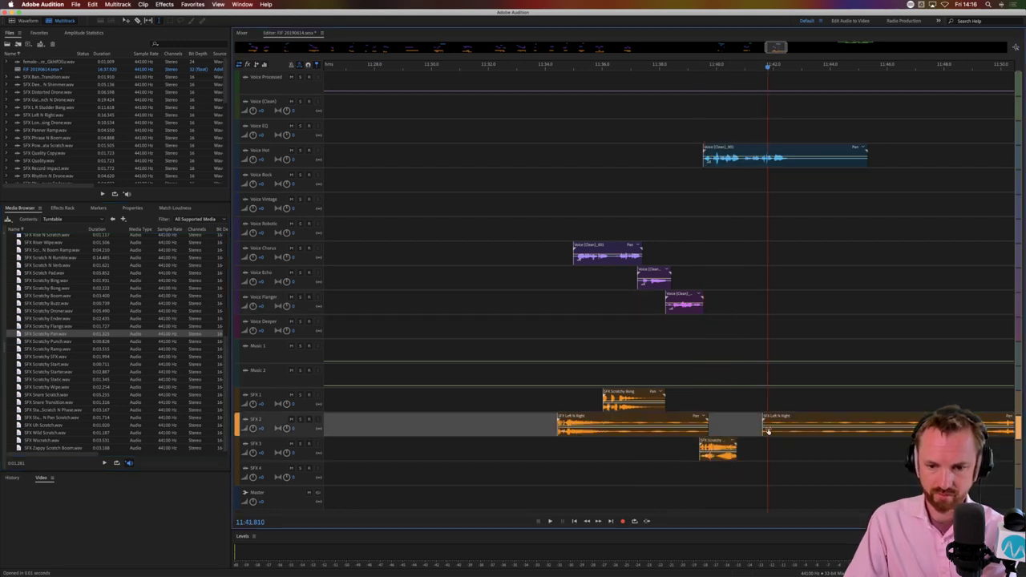
left_click(787, 424)
key("Delete")
left_click(688, 398)
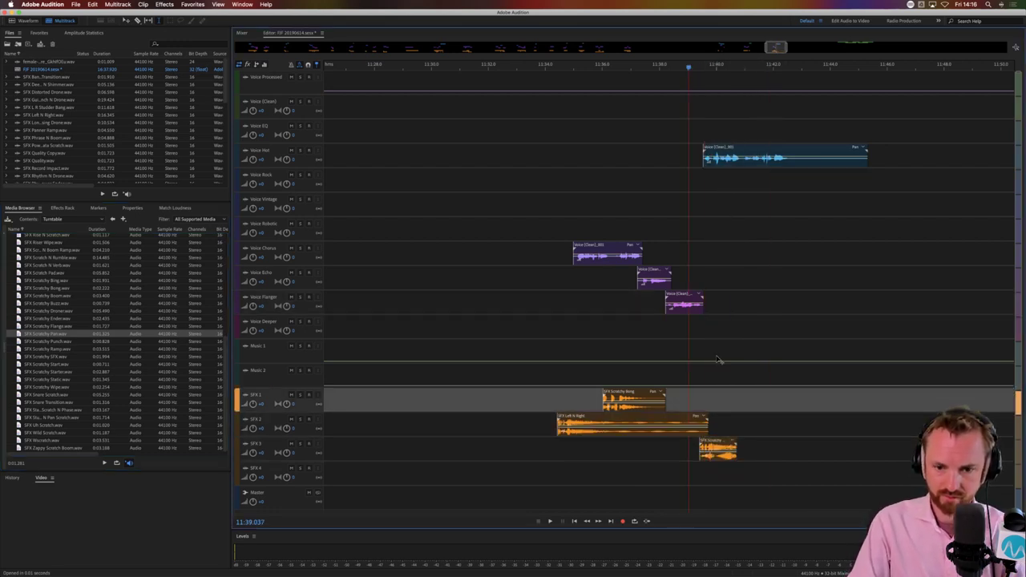
Shift the Voice Hot phrase to about 11:40, play it and delete its tail past about 11:43.3
left_click_drag(719, 146, 730, 143)
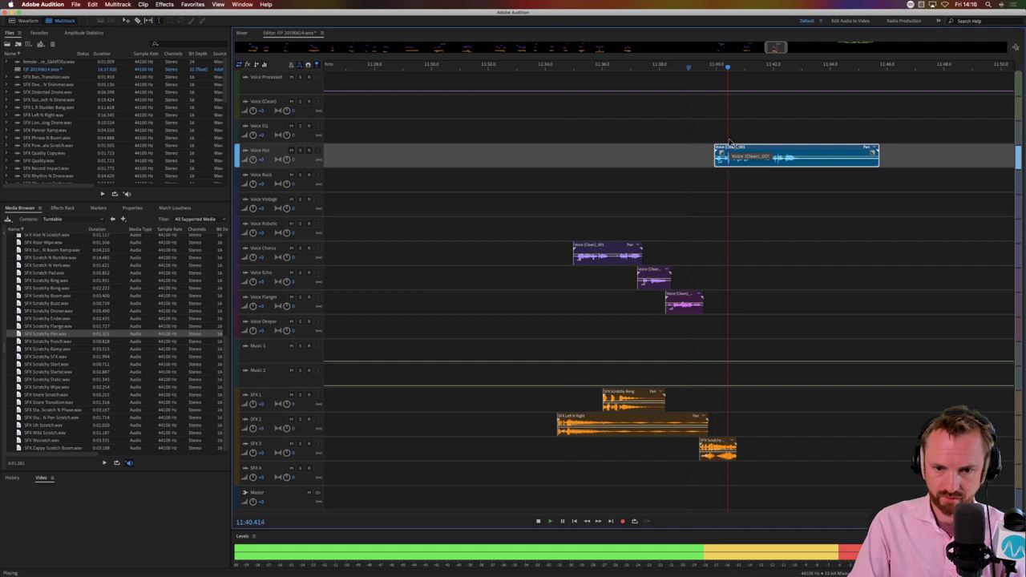
key("space")
key("space")
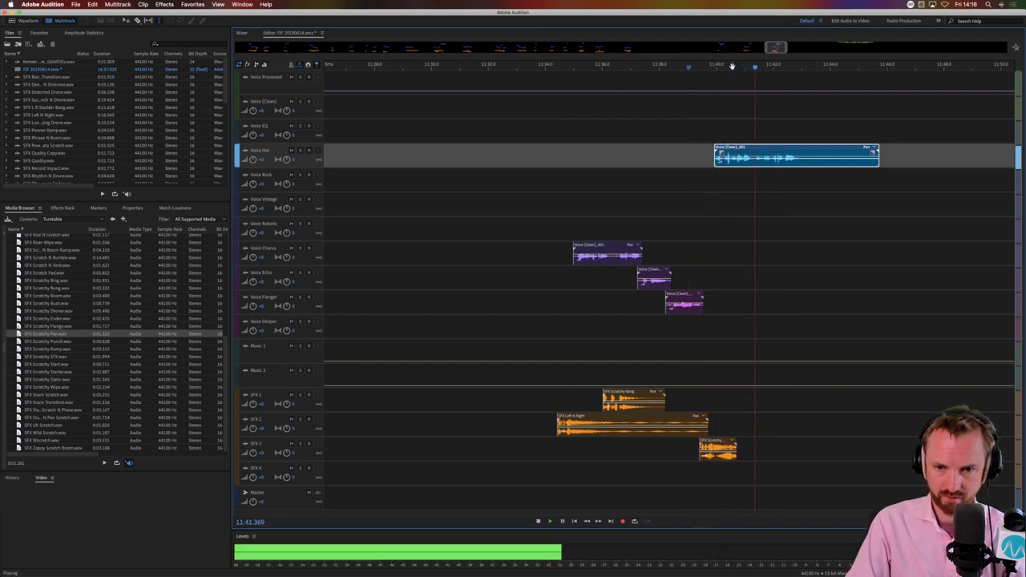
scroll(732, 66, "down", 5)
key("space")
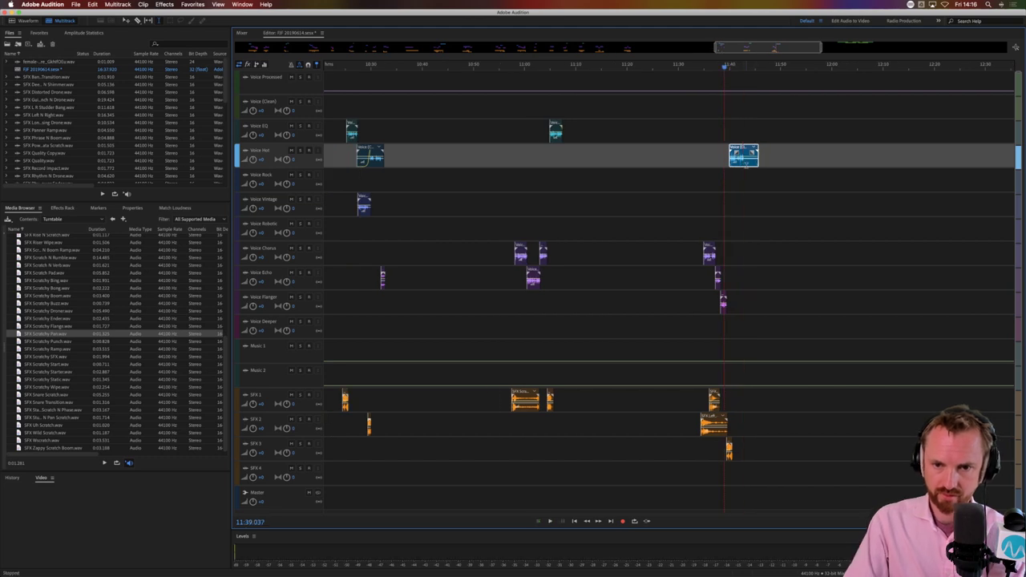
left_click_drag(747, 164, 775, 160)
key("Delete")
left_click(742, 67)
scroll(740, 66, "up", 5)
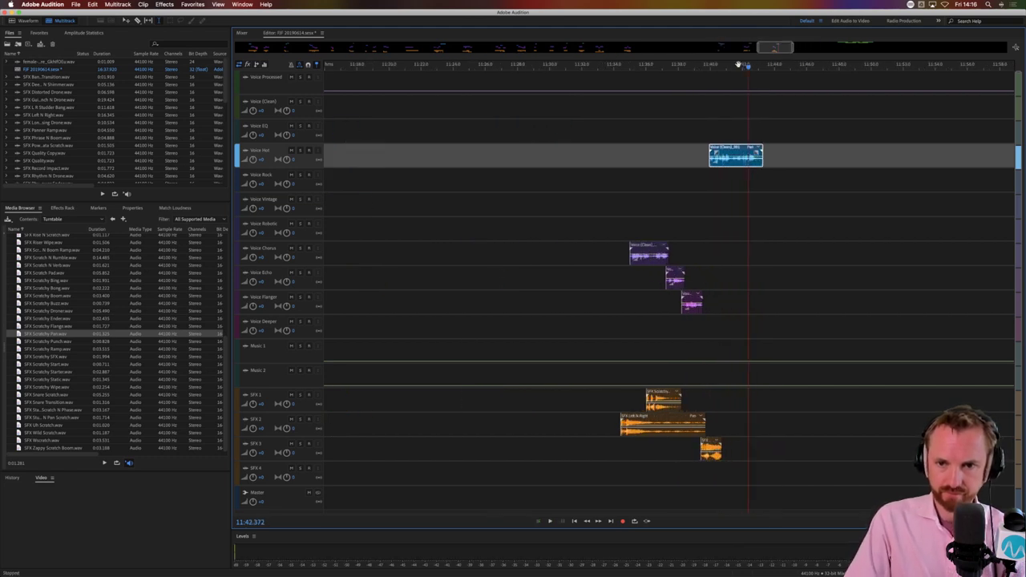
Copy SFX L R Studder Bang and the other studder effect along SFX 1 to about 12:50 and 13:21
scroll(782, 71, "down", 8)
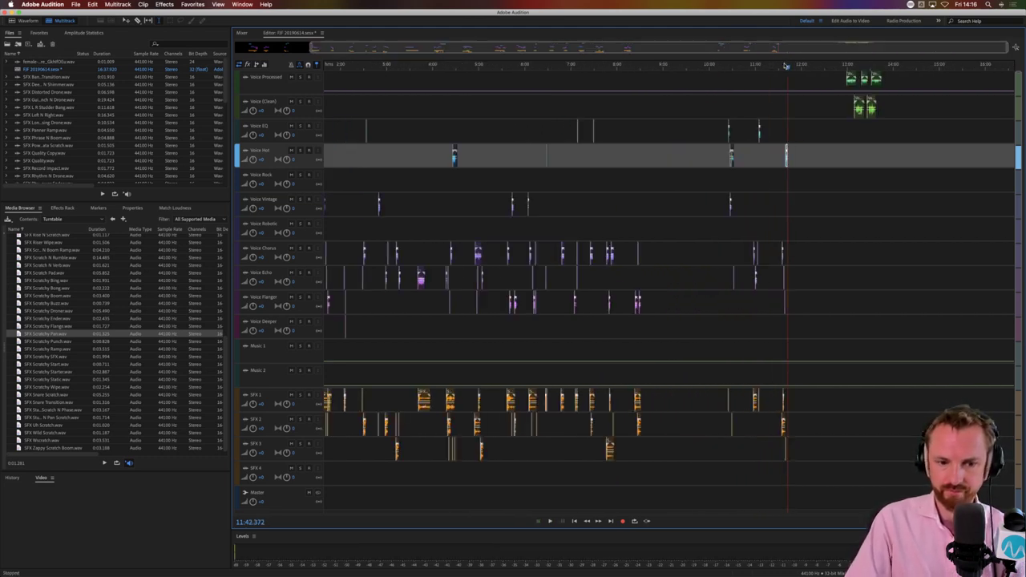
left_click(847, 120)
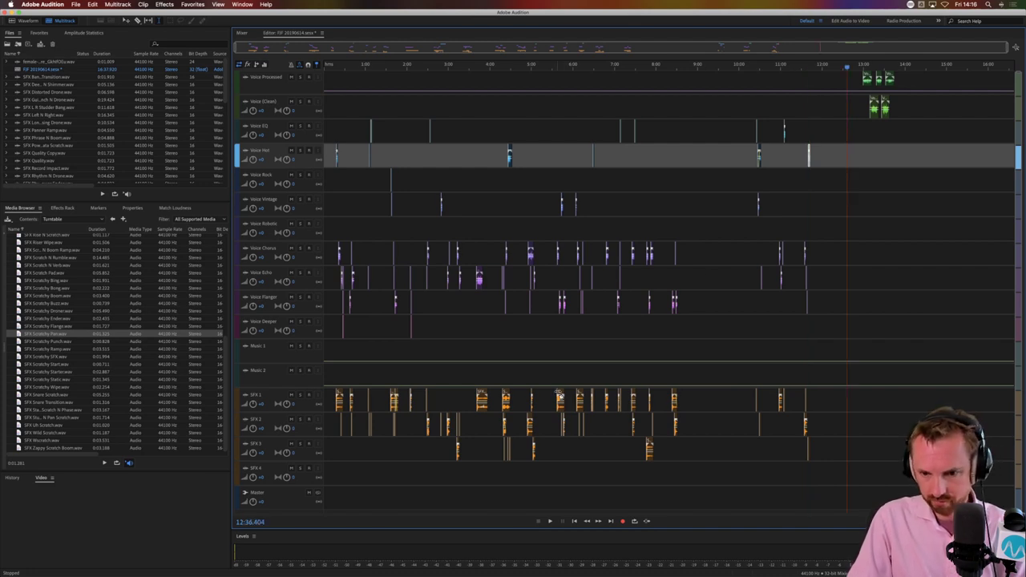
left_click_drag(559, 393, 841, 391)
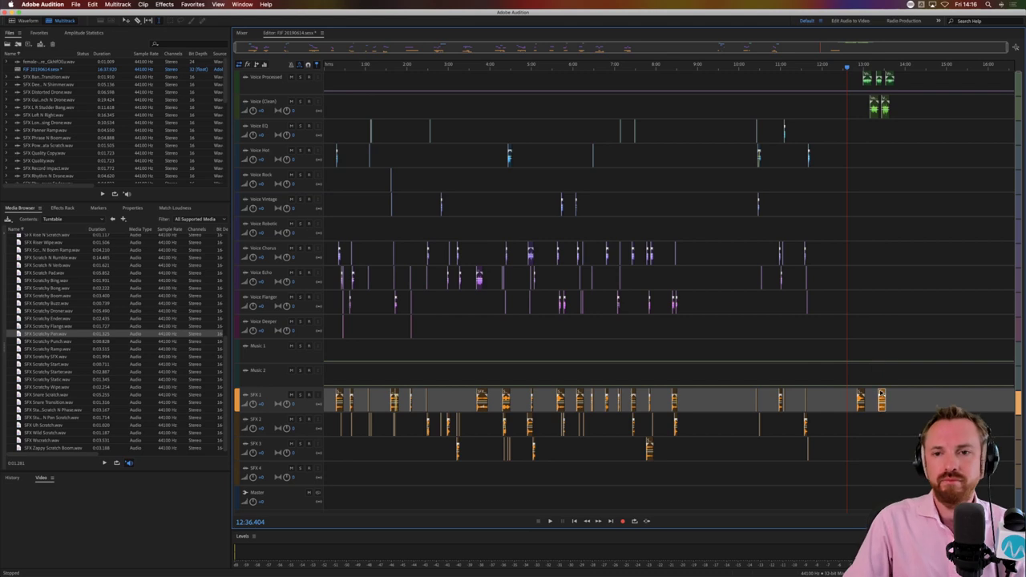
scroll(895, 63, "up", 5)
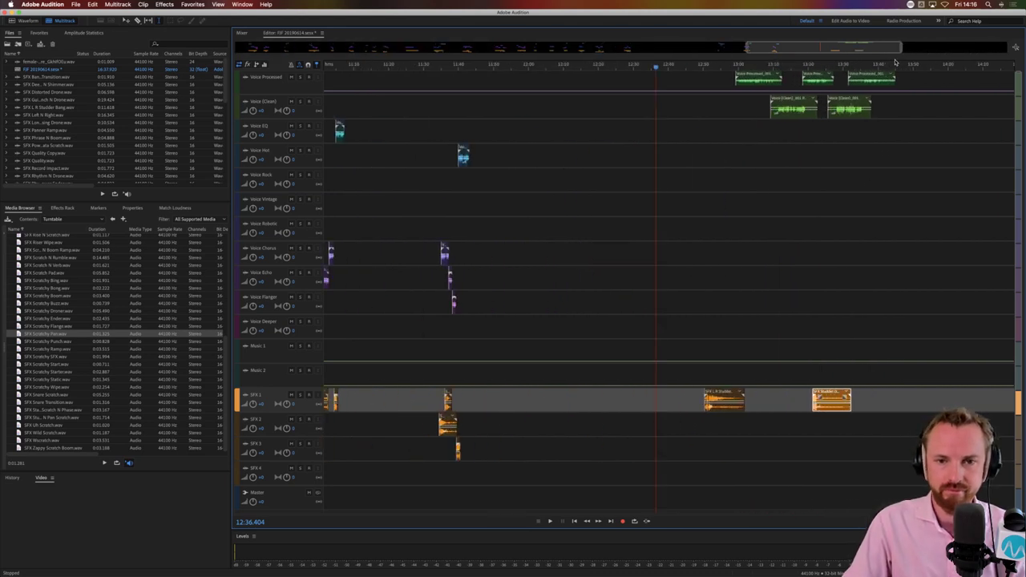
Move the first Voice Processed phrase to Voice Chorus at about 12:49 and the remaining voice clips to about 14:20 onward
scroll(896, 80, "right", 3)
left_click_drag(890, 98, 616, 240)
left_click(835, 81)
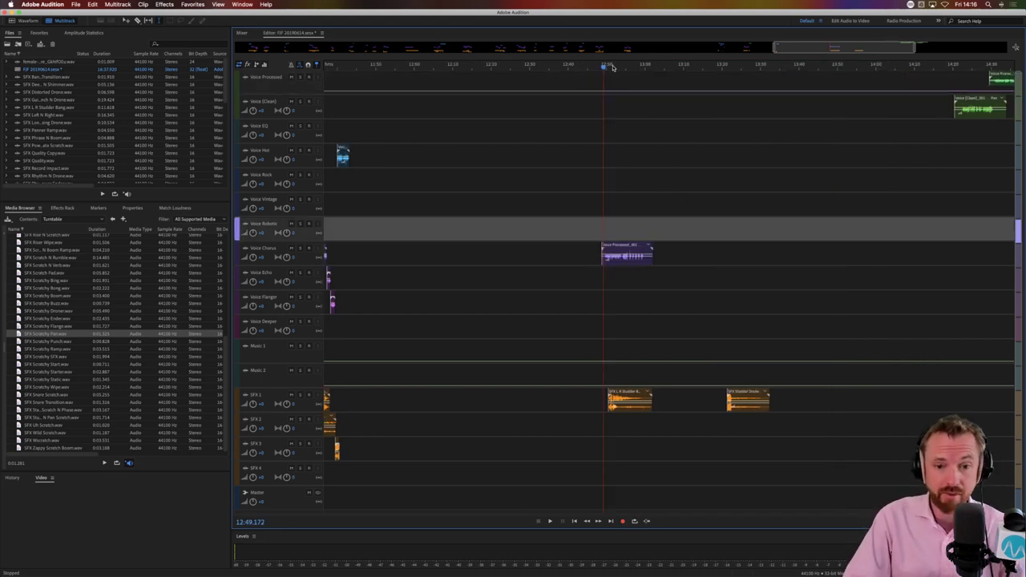
Shift the Voice Chorus phrase to about 12:51, play it and delete its lead-in before about 12:51.7
scroll(613, 64, "up", 5)
mouse_move(603, 265)
left_mouse_down()
mouse_move(644, 264)
mouse_move(588, 265)
left_mouse_up()
left_click(591, 294)
key("space")
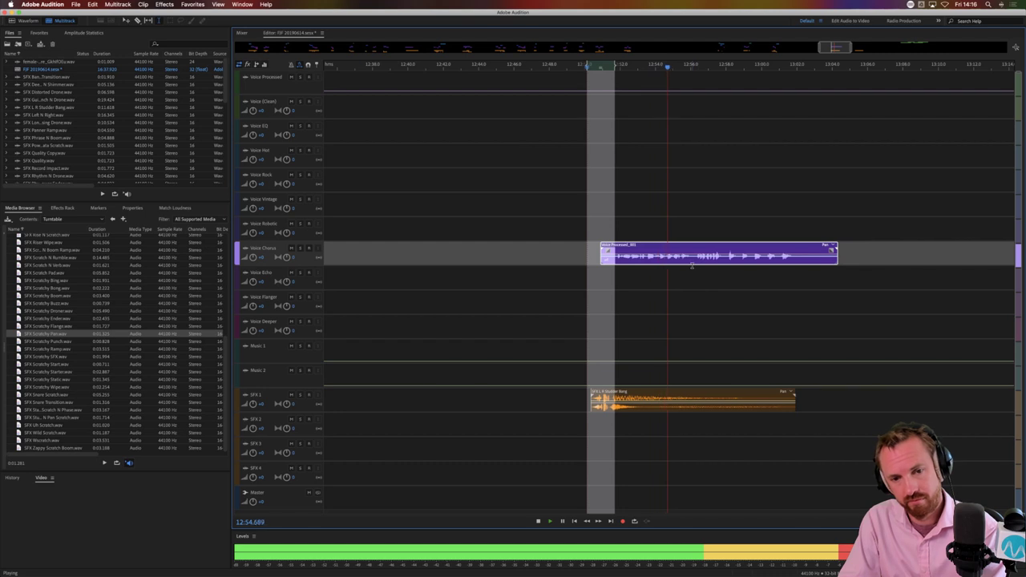
key("Delete")
key("space")
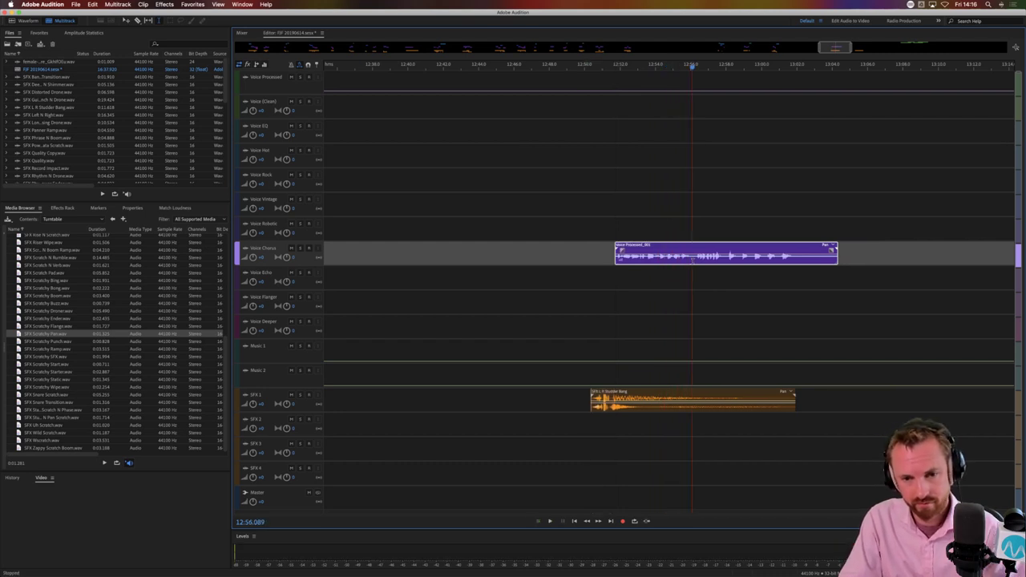
Split the Voice Chorus phrase at about 12:56 and move the second part to Voice Echo
left_click_drag(692, 261, 710, 282)
key("super+k")
key("space")
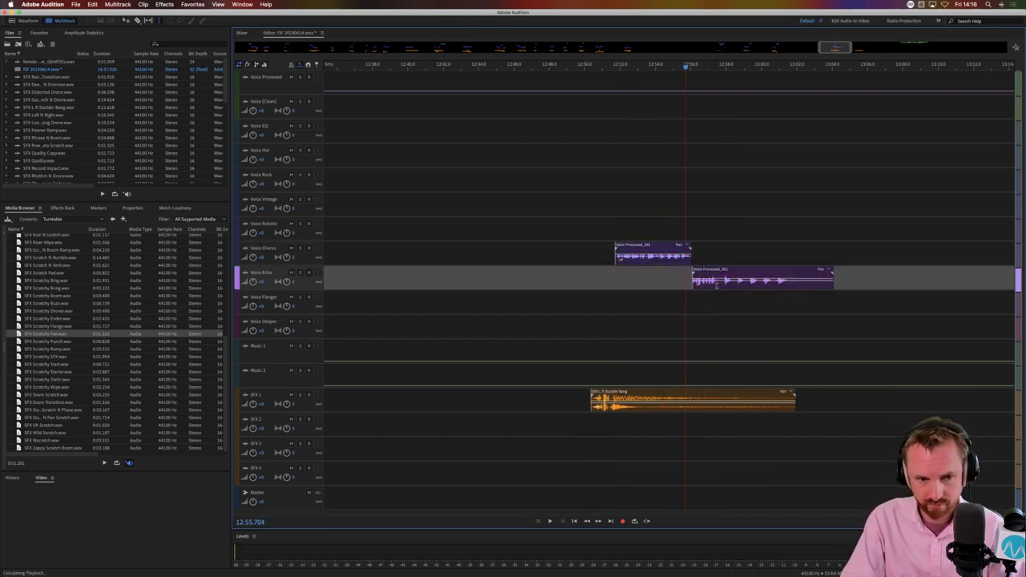
Split the Voice Echo phrase at about 12:57.6, move its first part to Voice Hot at about 12:56 and play it
left_click(719, 282)
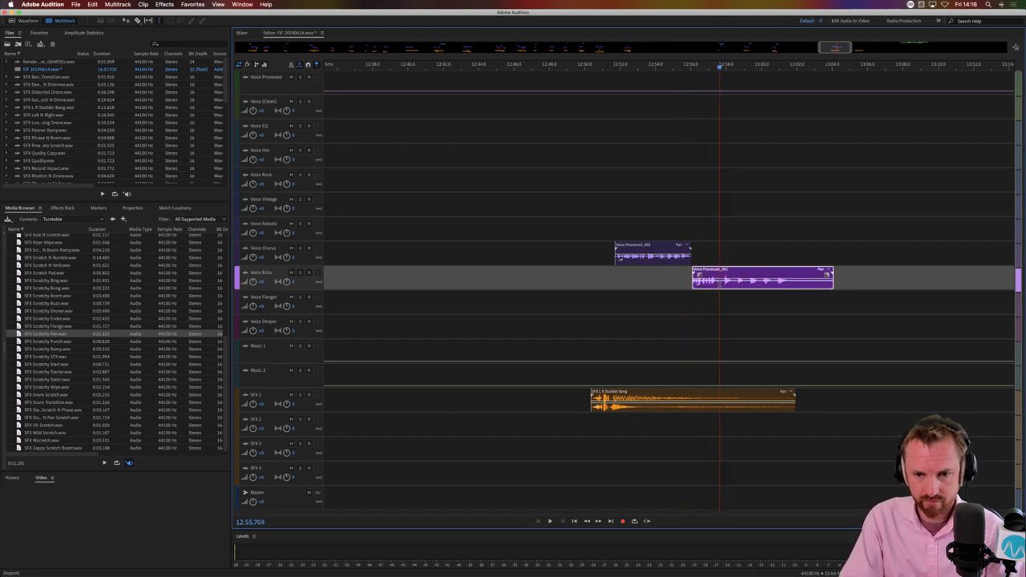
key("super+k")
left_click_drag(707, 280, 707, 159)
key("space")
key("space")
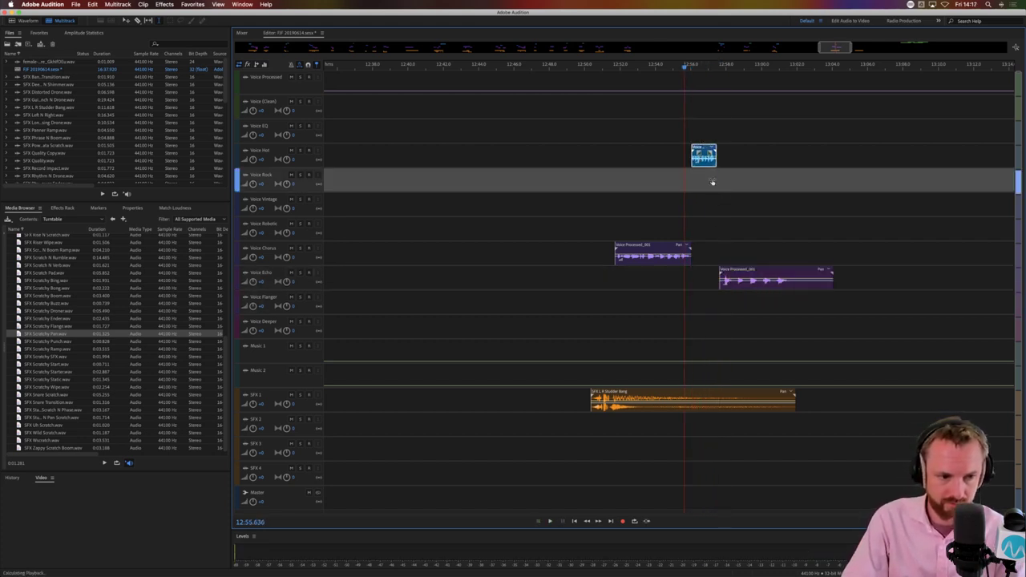
key("space")
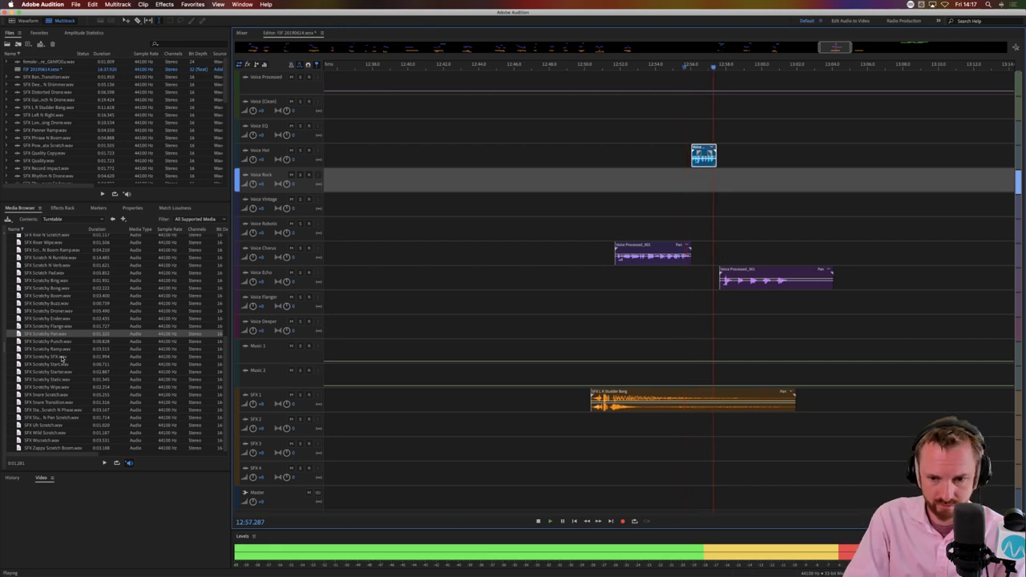
key("space")
Add SFX Scratchy SFX to SFX 2 at about 12:57 and shift the Voice Echo phrase to about 12:58.4
left_click_drag(49, 356, 704, 425)
left_click(703, 425)
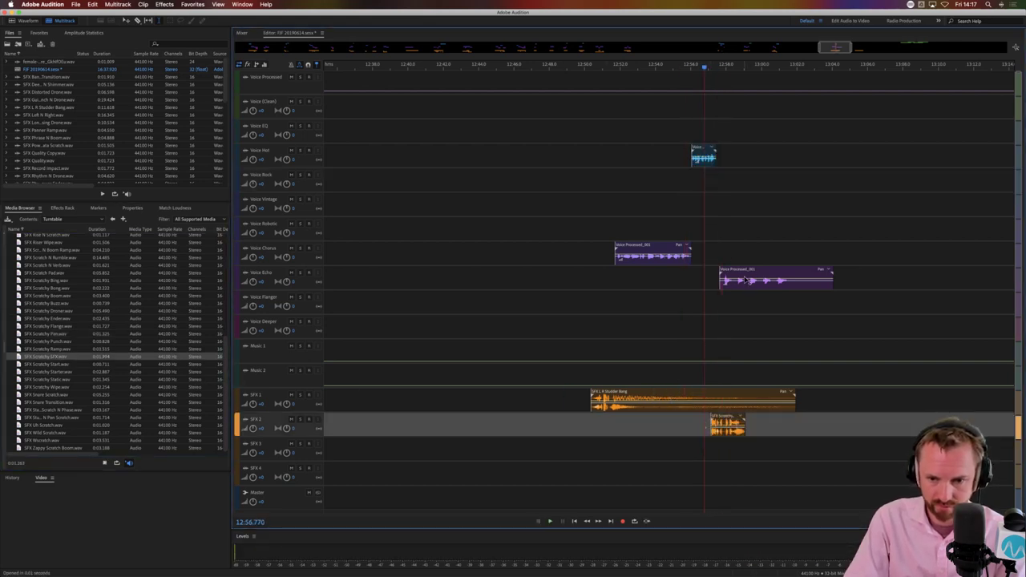
left_click_drag(745, 280, 755, 282)
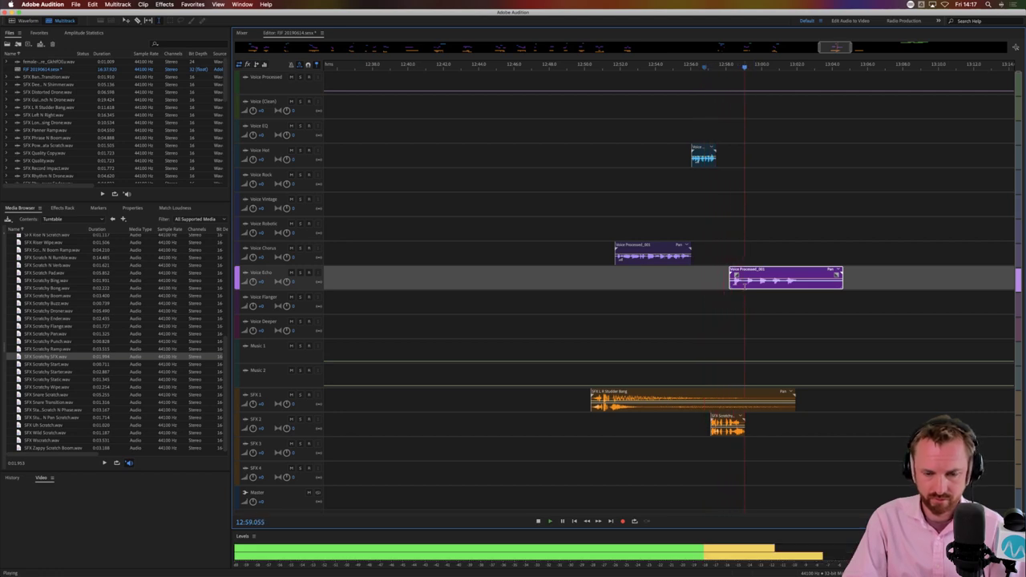
left_click_drag(745, 283, 752, 283)
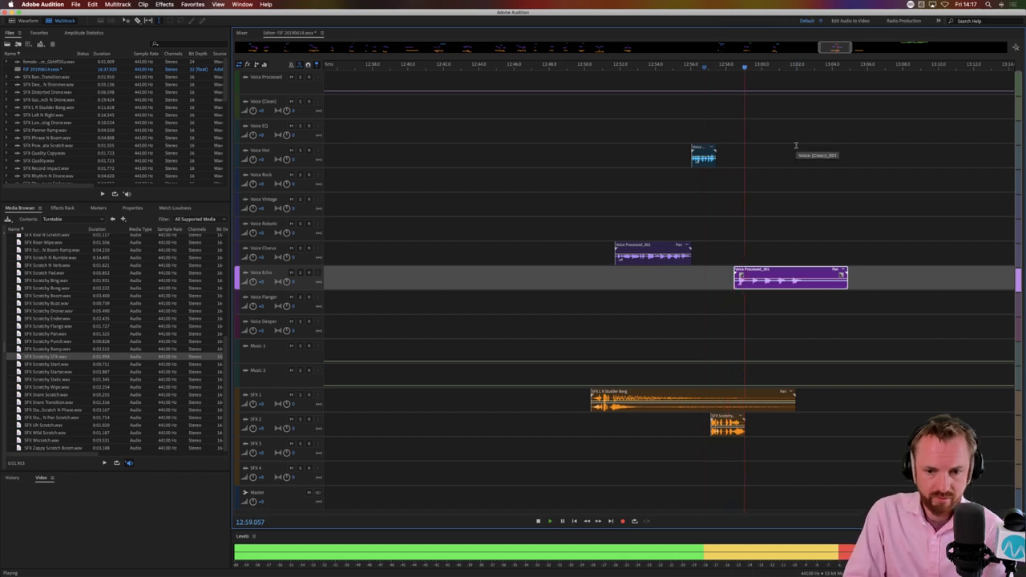
Delete the SFX 2 scratch's tail after about 12:58.5 and add SFX Scratchy Bing to SFX 3 at about 12:58
key("space")
left_click_drag(734, 437, 756, 437)
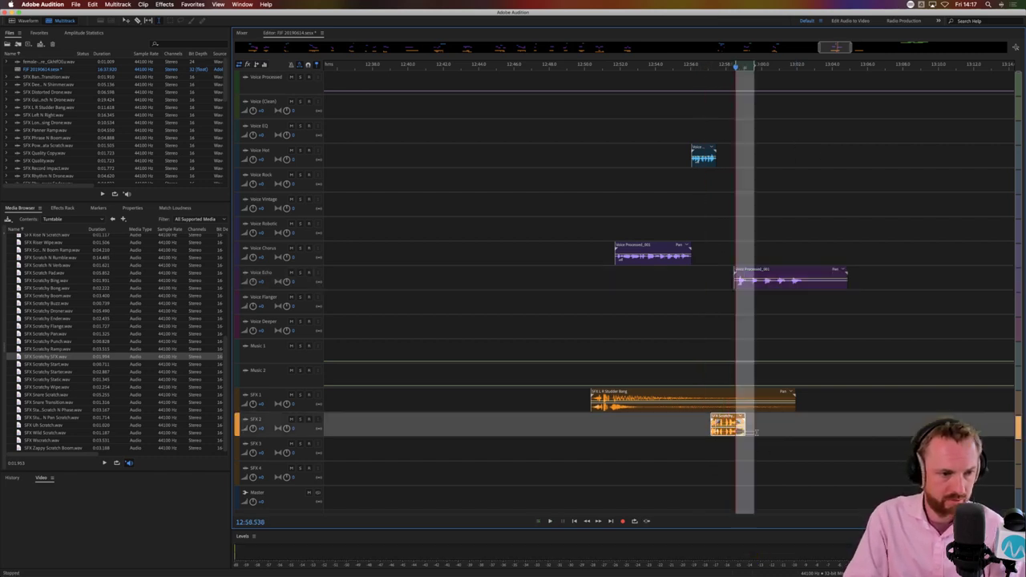
left_click(53, 279)
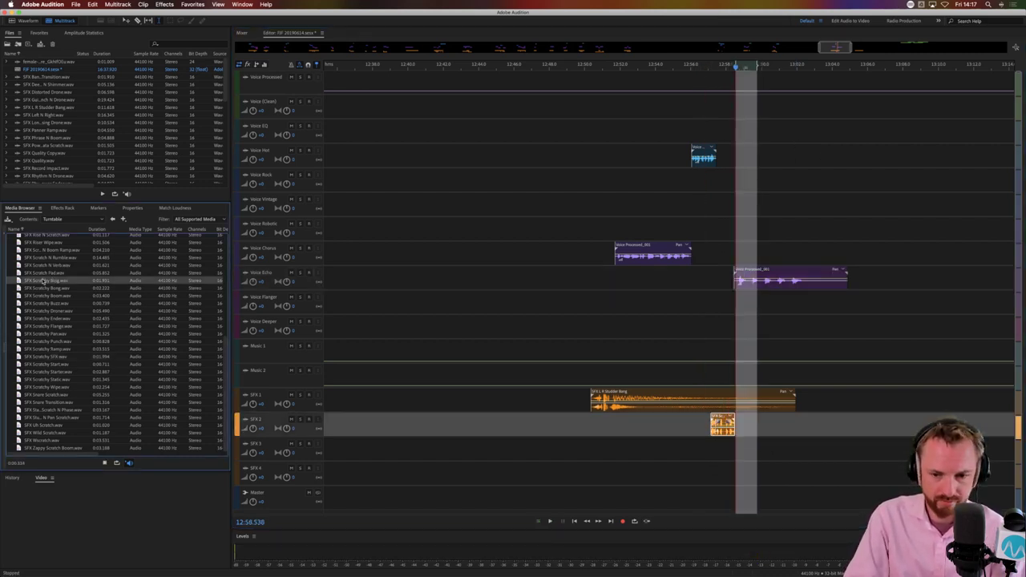
left_click_drag(43, 281, 748, 449)
left_click(709, 454)
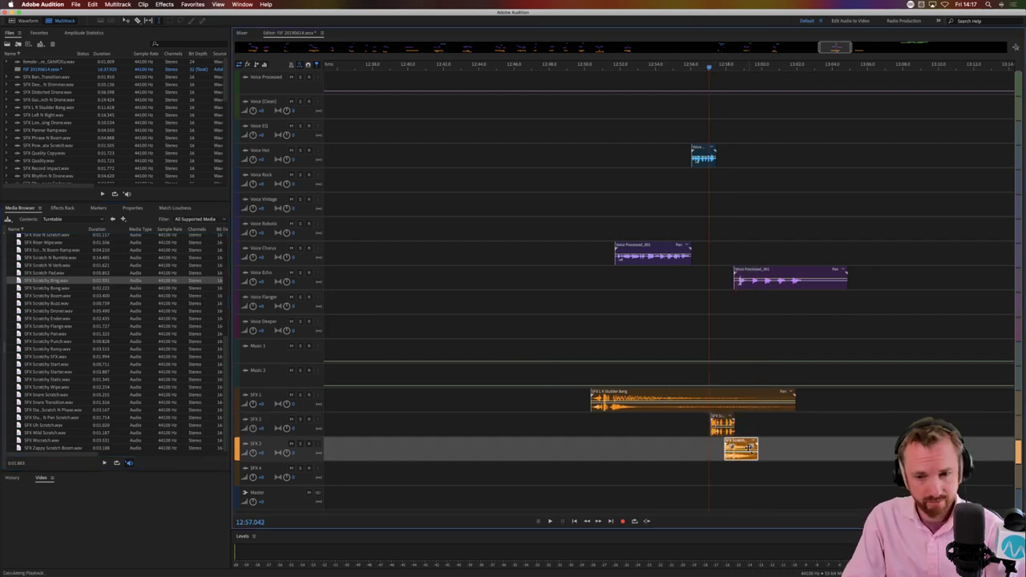
key("space")
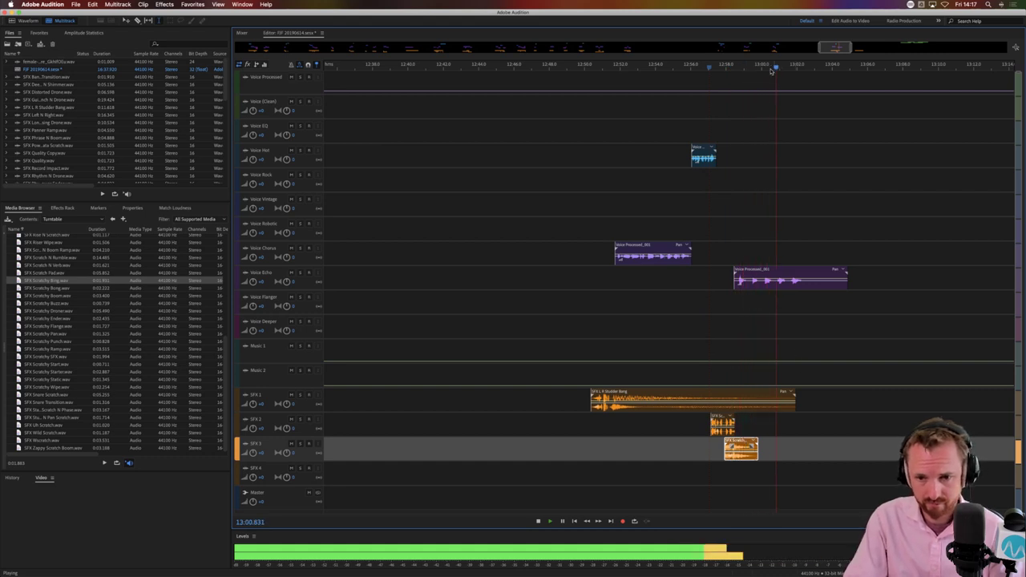
Shift SFX Studder Drone on SFX 1 to about 13:30.6 and move the first clean voice line to Voice Echo at about 13:28
scroll(772, 71, "down", 10)
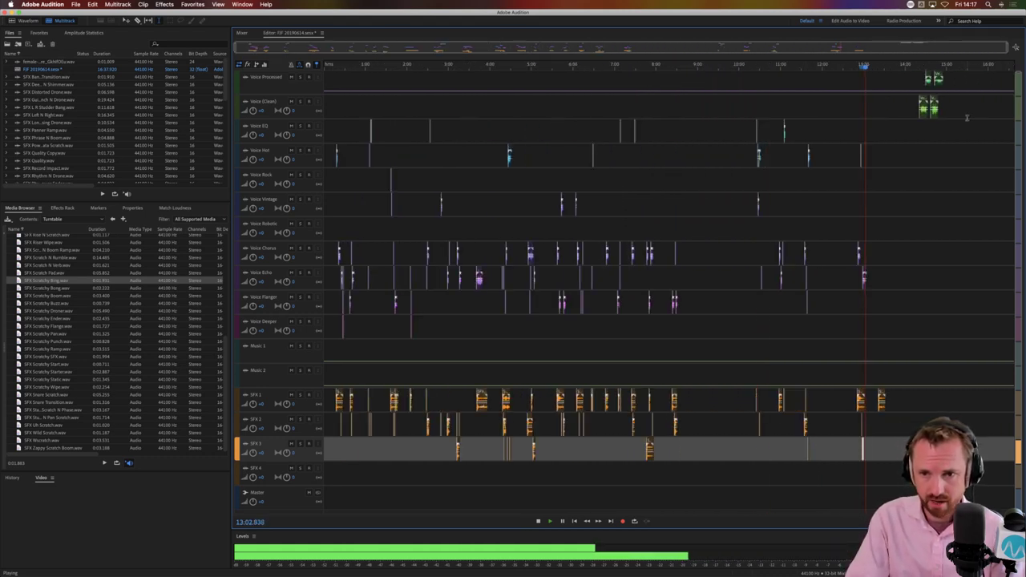
left_click(889, 132)
scroll(919, 68, "up", 8)
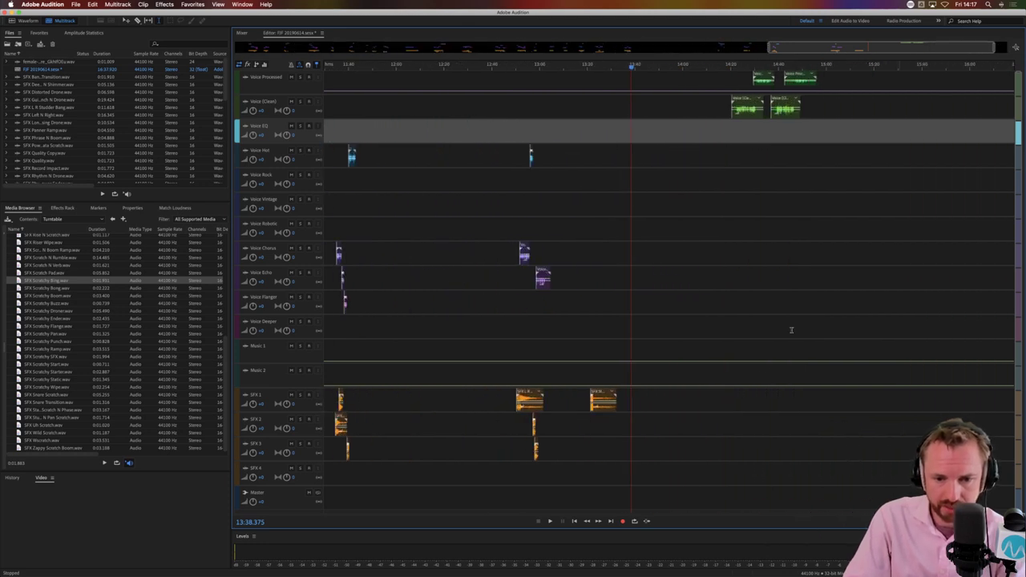
left_click_drag(551, 390, 582, 380)
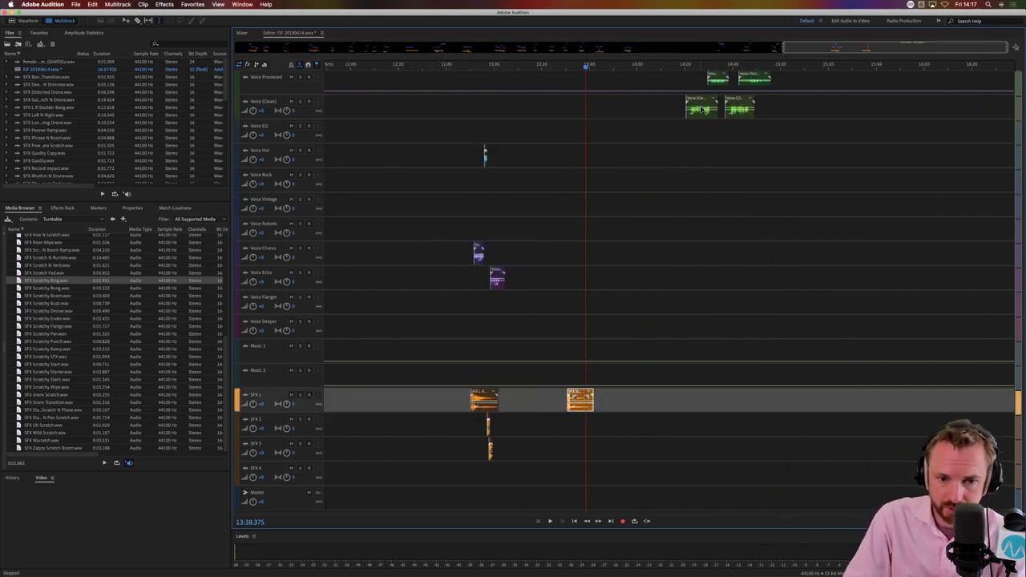
left_click_drag(700, 109, 575, 277)
Play the new Voice Echo phrase against the drone and shift it to about 13:29
left_click(566, 303)
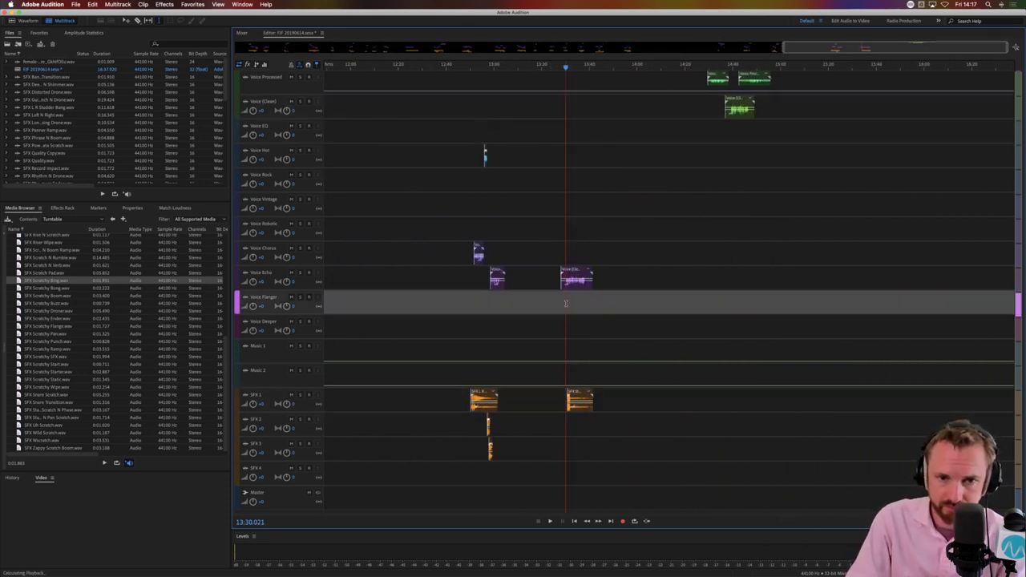
scroll(567, 68, "up", 7)
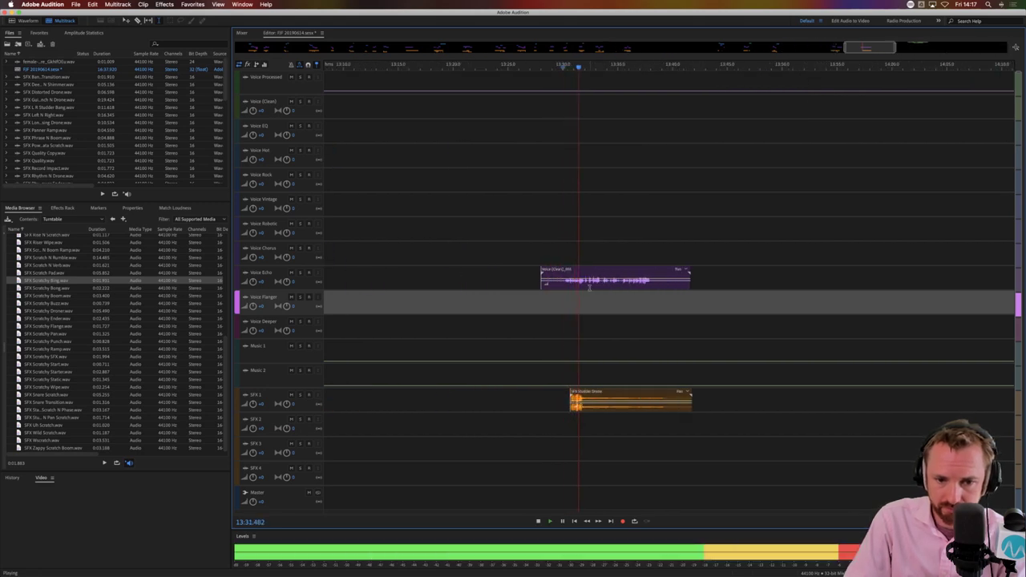
left_click_drag(595, 283, 606, 281)
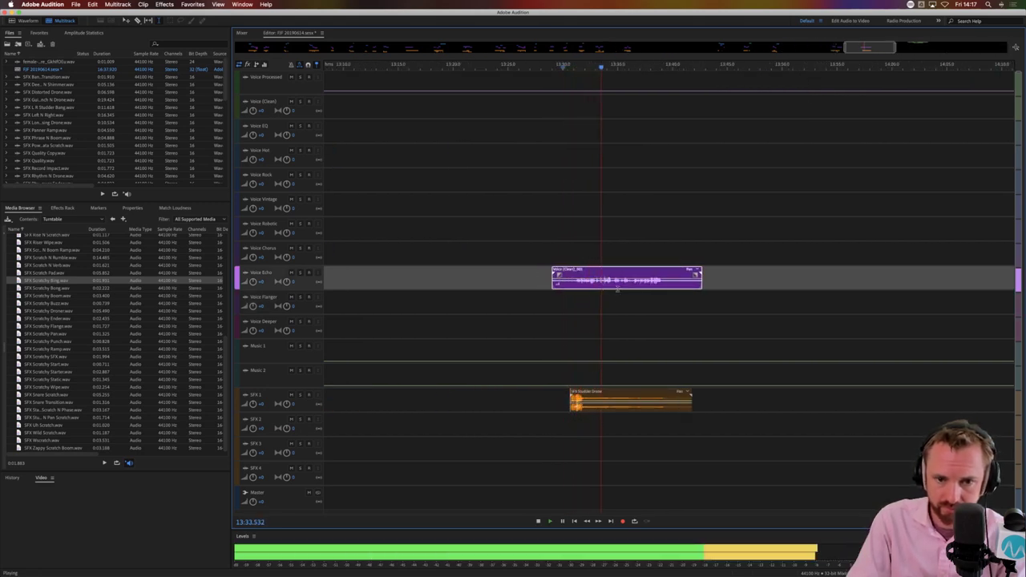
scroll(625, 64, "up", 4)
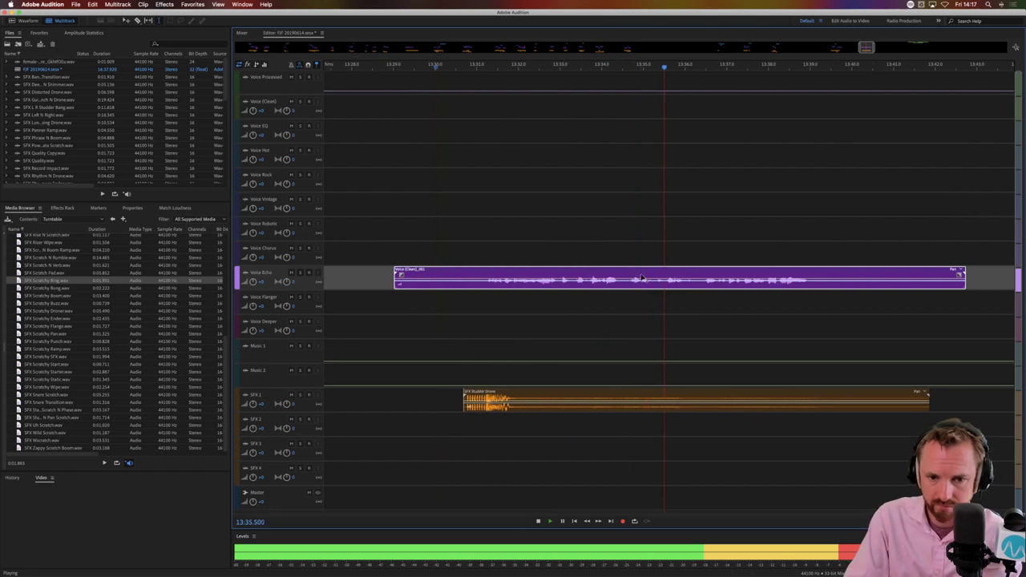
Cut the Voice Echo phrase at about 13:34.5 and 13:36.3, and move its middle part to Voice Hot at about 13:34.3
key("space")
left_click_drag(623, 285, 629, 285)
key("Delete")
left_click_drag(698, 288, 650, 167)
key("Delete")
left_click(675, 296)
Move the rest of the Voice Echo phrase to Voice Flanger at about 13:36 and play the passage
left_click(605, 177)
left_click_drag(725, 276, 713, 301)
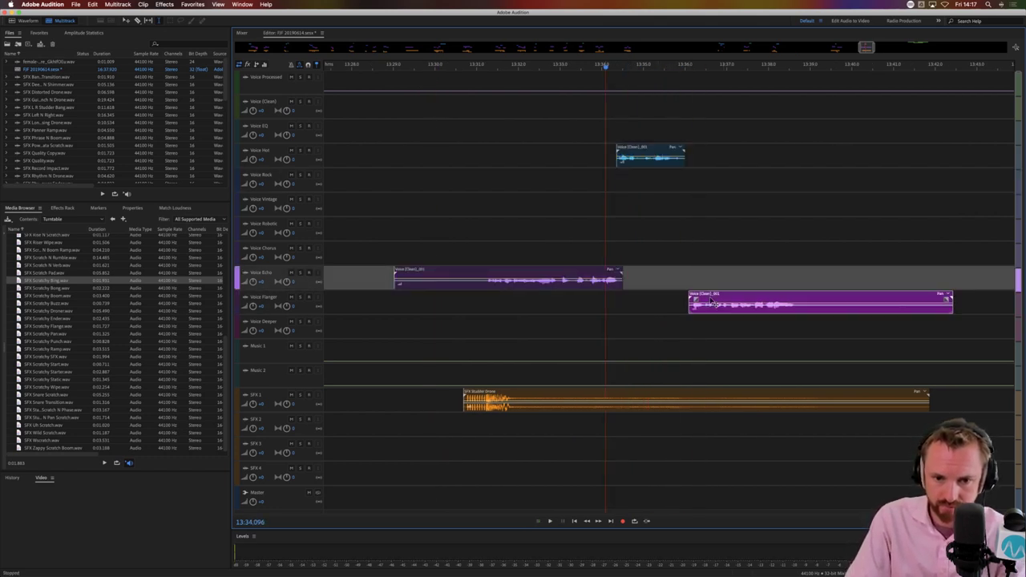
key("space")
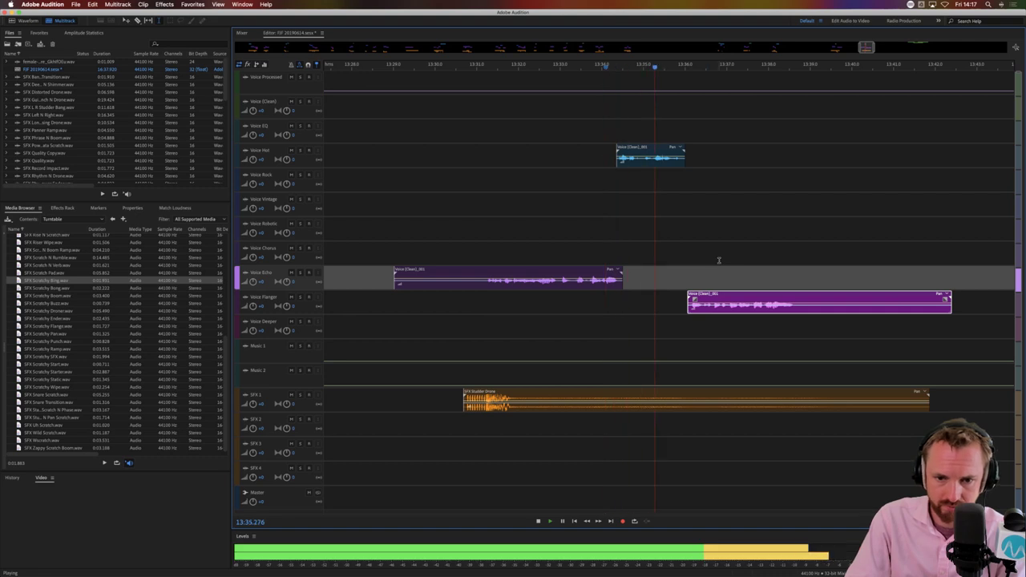
left_click_drag(716, 292, 712, 292)
key("space")
Add SFX Scratchy Ender to SFX 2 at about 13:35.7 and shift the Voice Flanger phrase to about 13:37.3, playing the result
left_click_drag(82, 318, 680, 425)
left_click_drag(713, 314, 748, 323)
key("space")
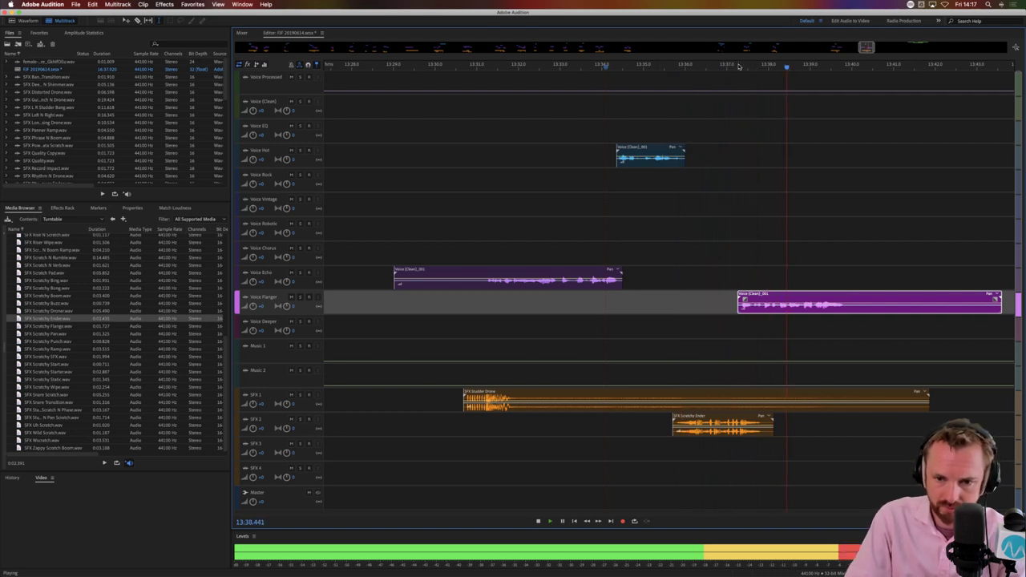
scroll(738, 65, "down", 5)
key("space")
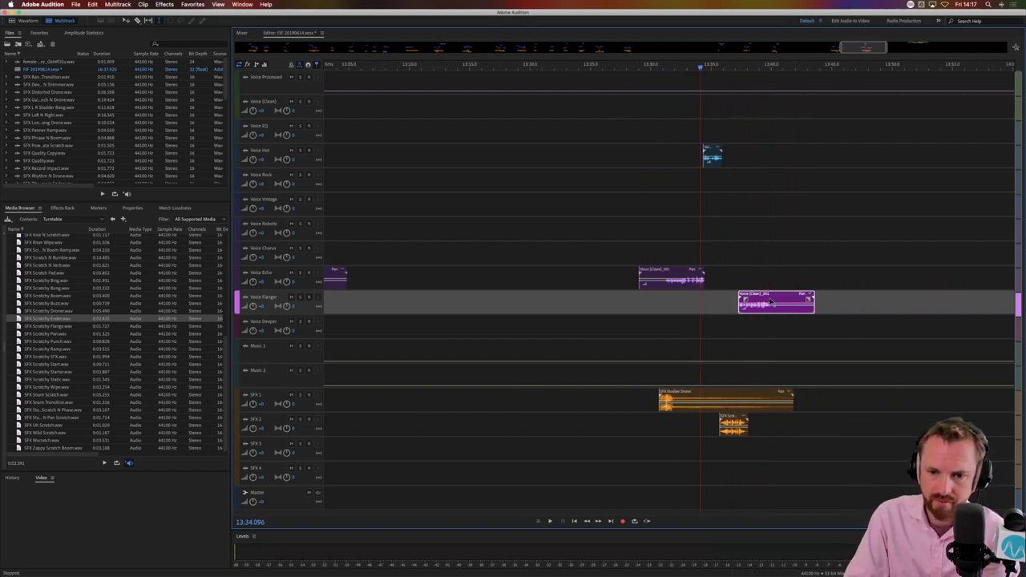
Delete the Voice Flanger phrase's tail after about 13:40 and the Voice Echo phrase's lead-in before about 13:31
left_click_drag(771, 300, 862, 300)
key("Delete")
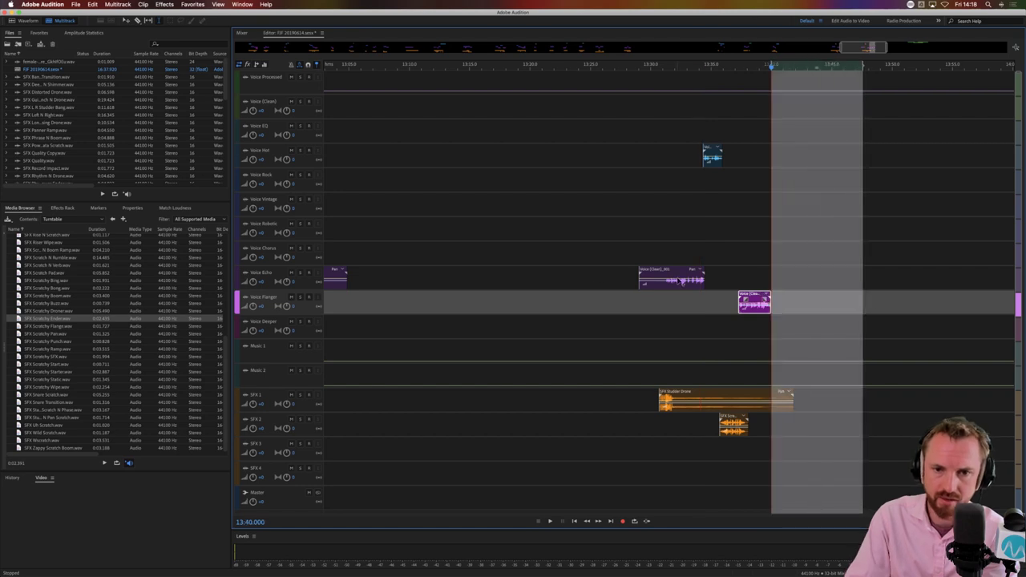
left_click_drag(665, 286, 611, 287)
key("Delete")
left_click(789, 91)
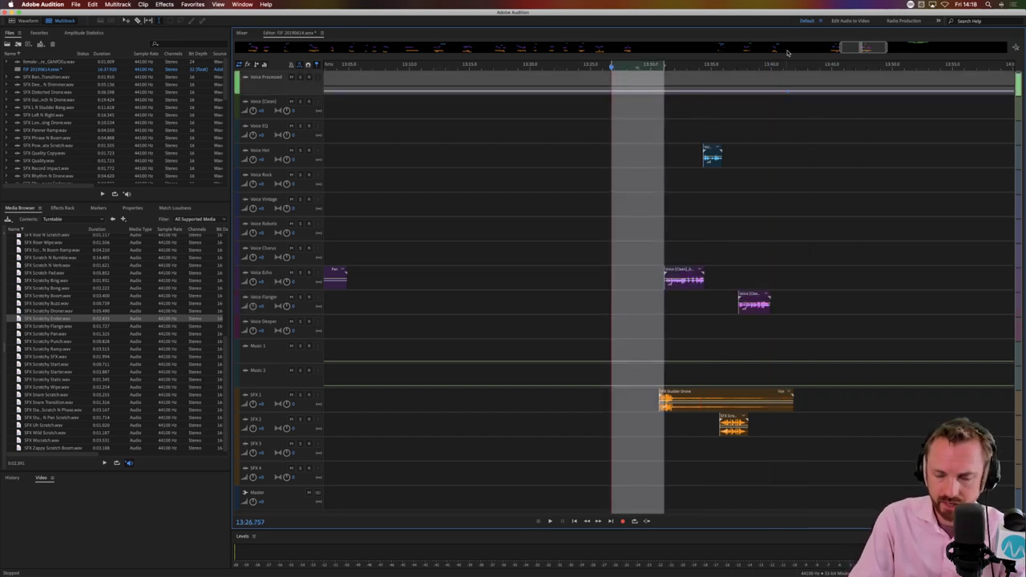
Space out the remaining lines by shifting the clean voice clip to about 15:03 and the second Voice Processed clip to about 15:59
scroll(788, 64, "down", 5)
scroll(788, 63, "down", 3)
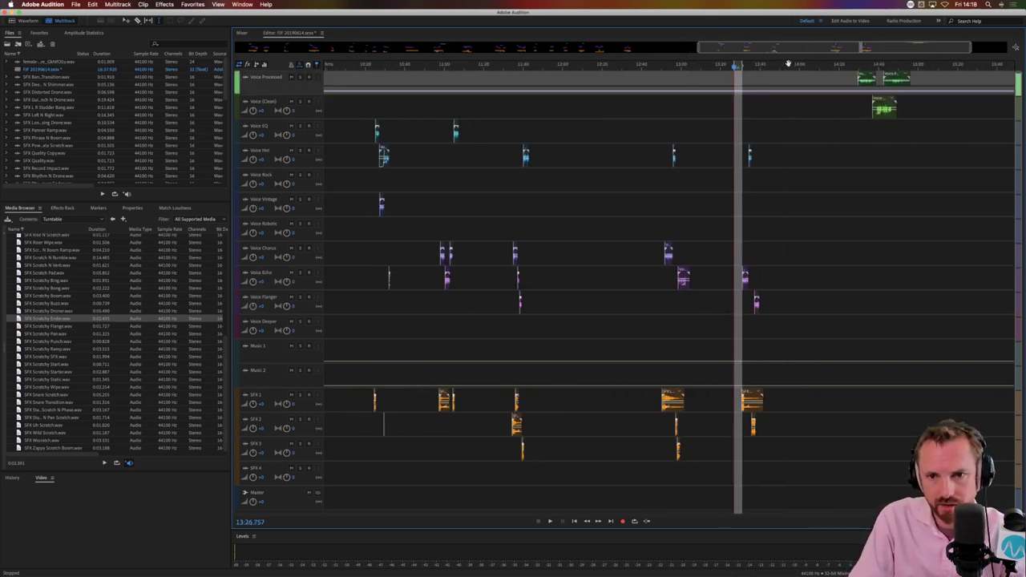
scroll(788, 63, "right", 5)
left_click(819, 101)
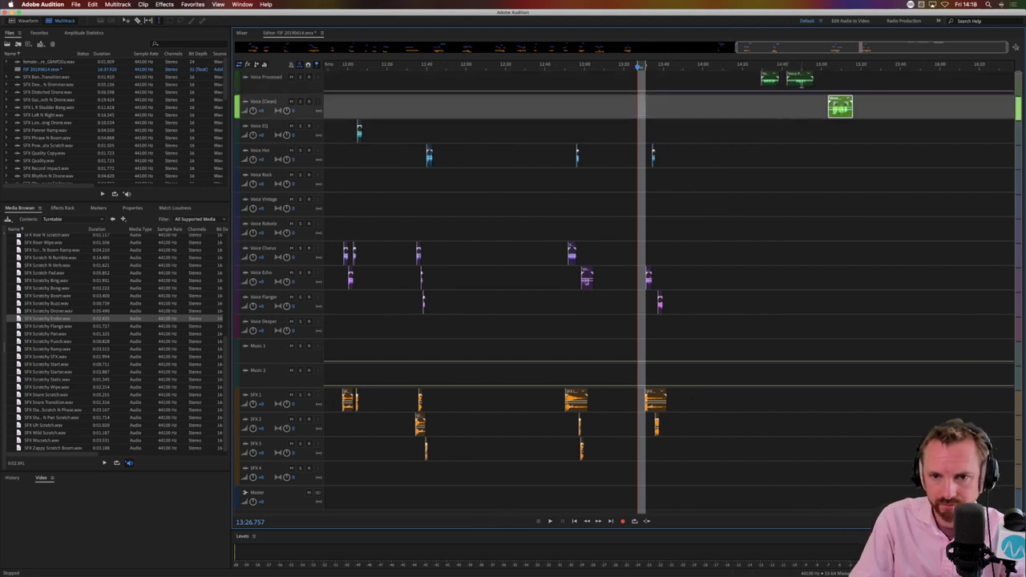
left_click_drag(801, 74, 951, 74)
right_click(771, 79)
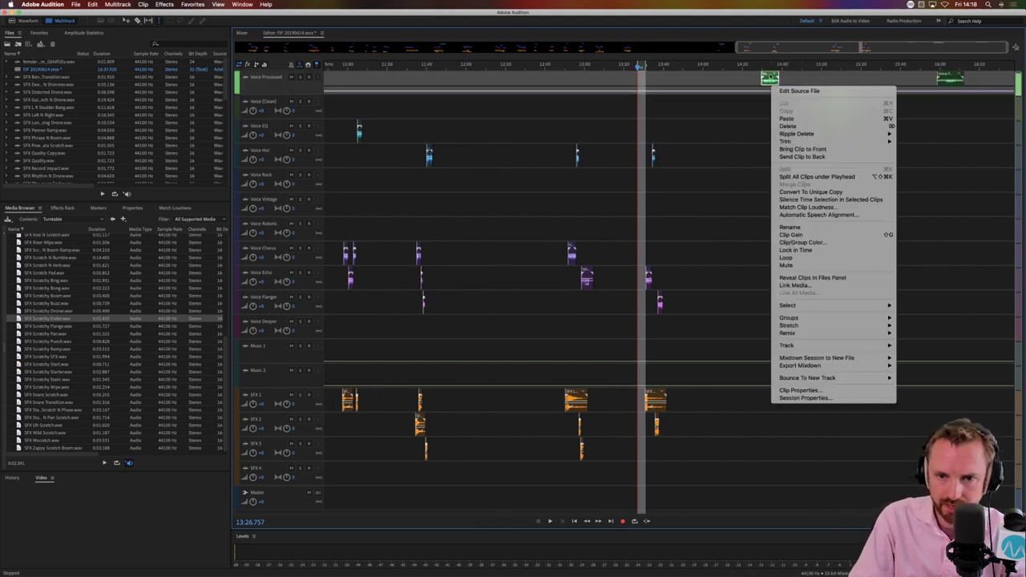
left_click(771, 77)
left_click(775, 233)
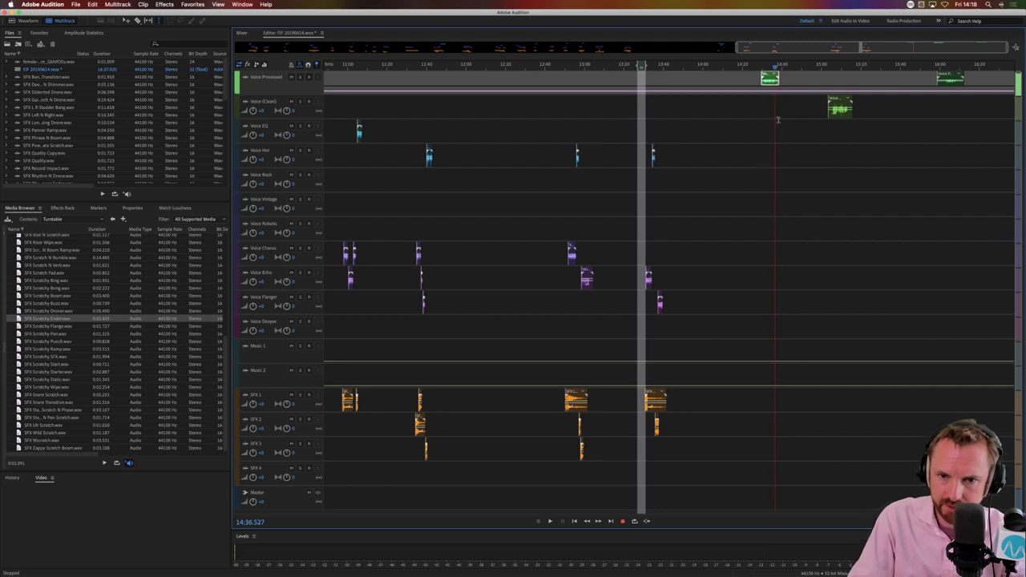
left_click(774, 76)
left_click(764, 286)
Distribute the three remaining voice lines to Voice Echo at about 14:26, Voice Chorus at about 15:02 and Voice Flanger at about 15:46
left_click(750, 67)
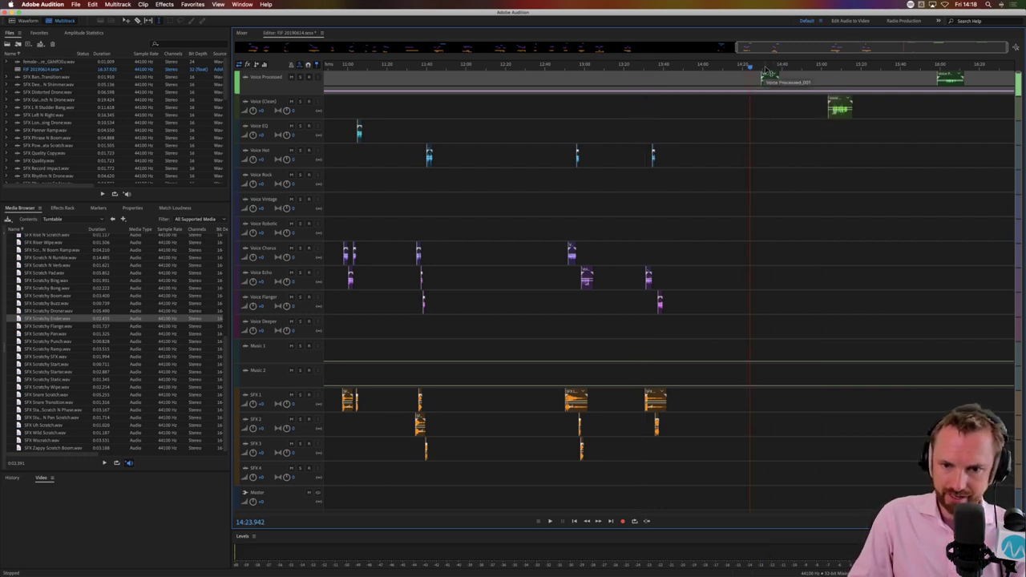
left_click_drag(768, 72, 756, 268)
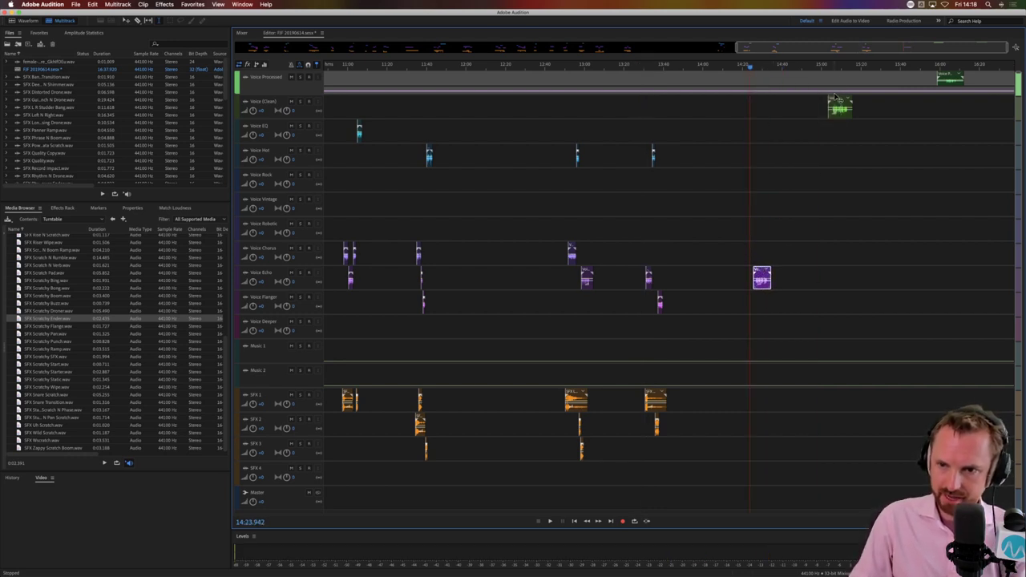
left_click_drag(834, 97, 866, 232)
left_click_drag(945, 75, 923, 300)
Add SFX Scratch N Rumble, play it with the voice and place it on SFX 2 at about 14:26
left_click_drag(48, 258, 736, 394)
left_click(750, 344)
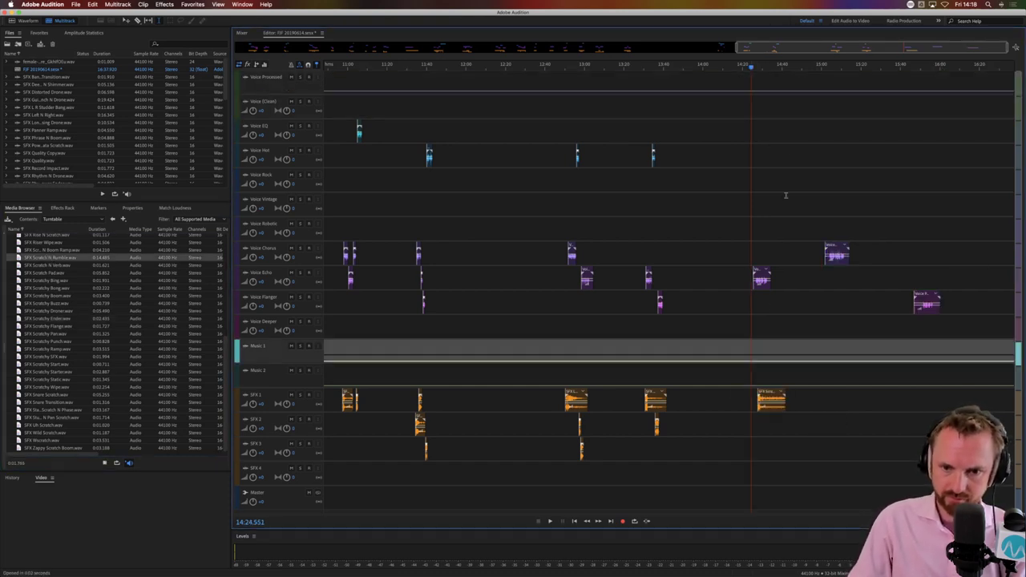
scroll(768, 70, "up", 5)
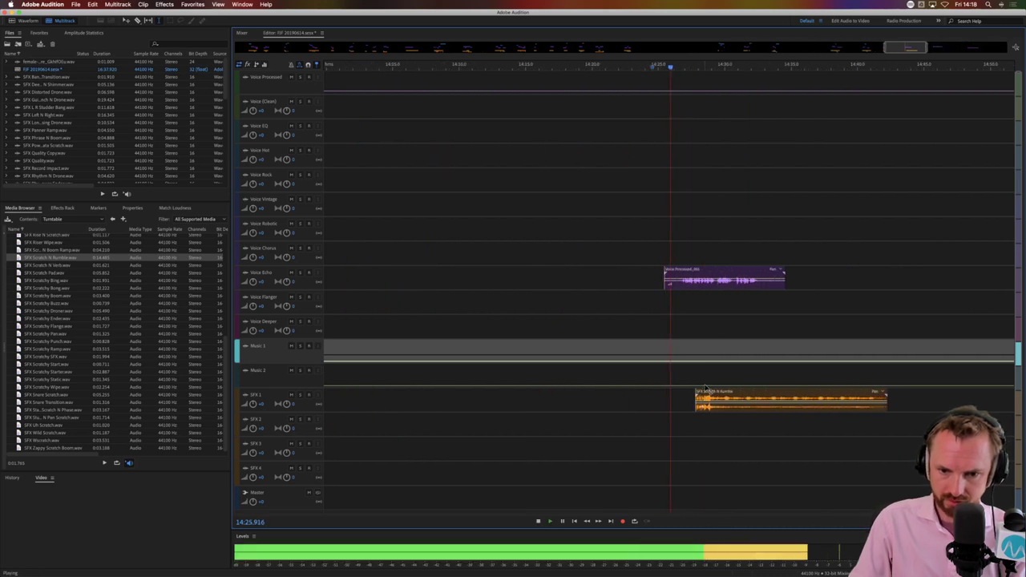
key("space")
left_click_drag(719, 400, 698, 424)
Delete the Voice Echo phrase's lead-in before about 14:26.6 and play it with the rumble effect
left_click_drag(679, 286, 652, 287)
key("Delete")
left_click(677, 307)
key("space")
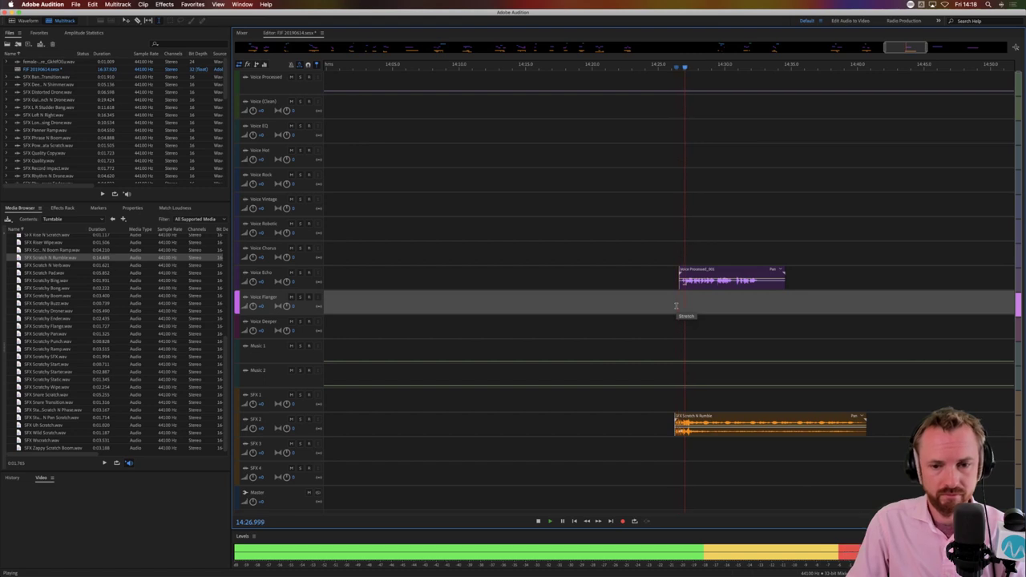
key("space")
Split the Voice Echo phrase at about 14:29.2 and move the second part to Voice Flanger
left_click(714, 287)
key("super+k")
left_click_drag(723, 282, 723, 307)
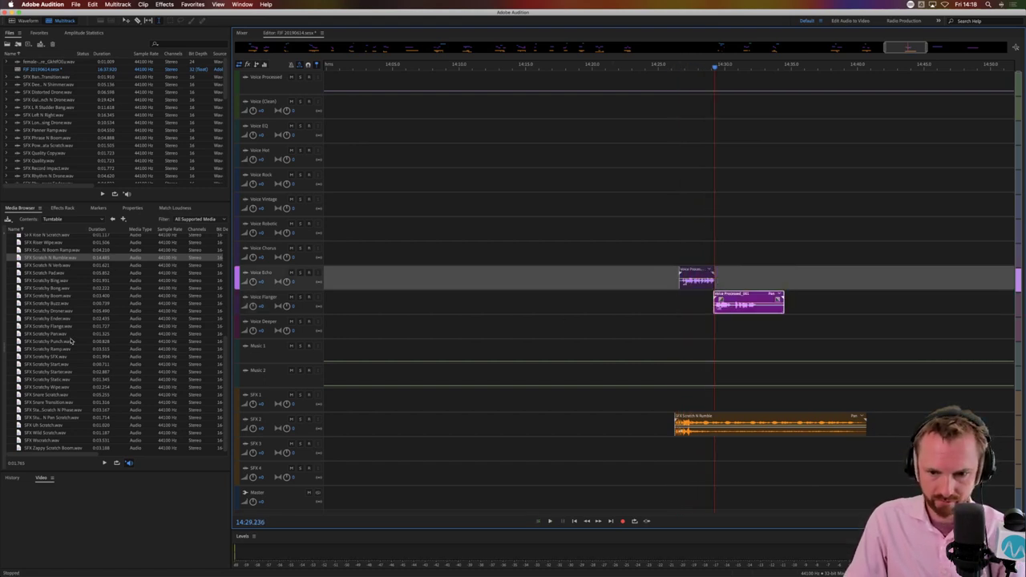
Add SFX Scratchy Punch to SFX 1 and nudge it to about 14:30.3 while replaying the passage
left_click_drag(70, 341, 738, 400)
left_click(726, 403)
key("space")
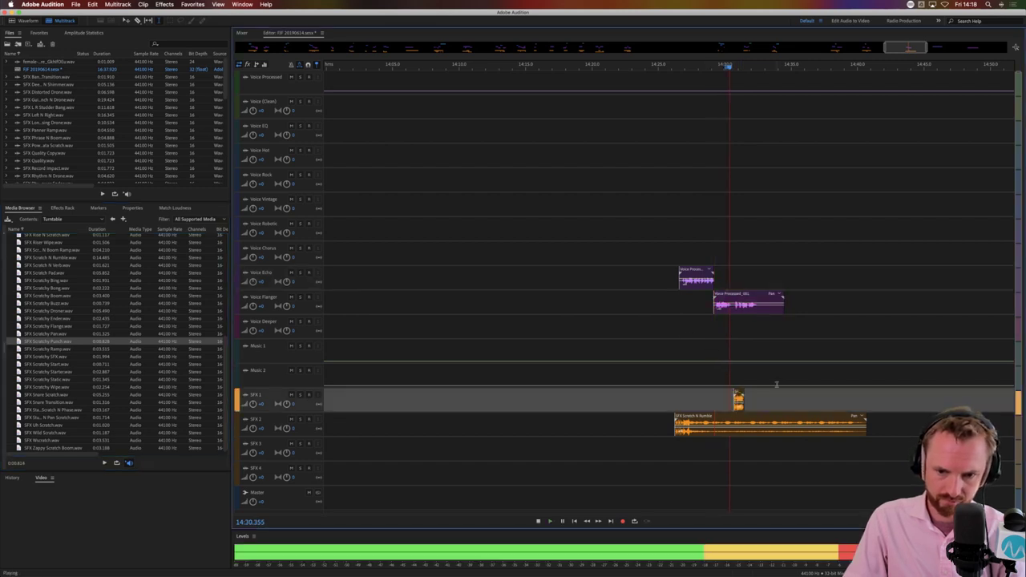
key("space")
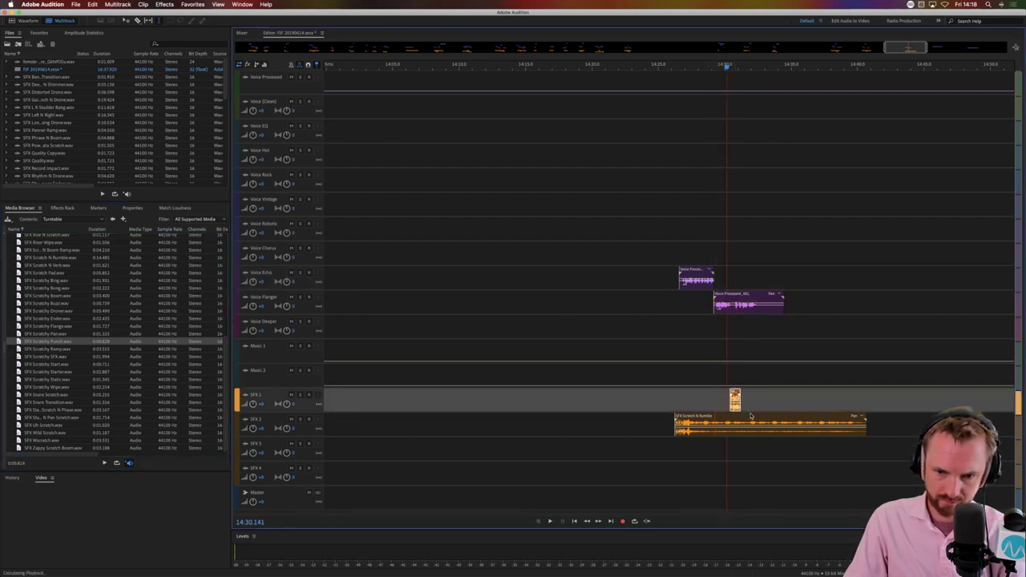
key("space")
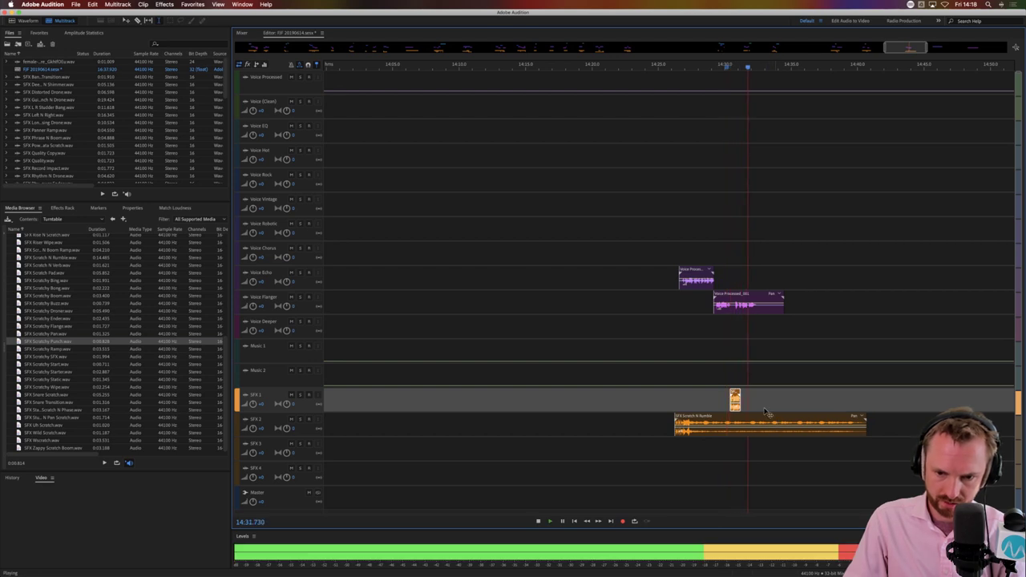
key("space")
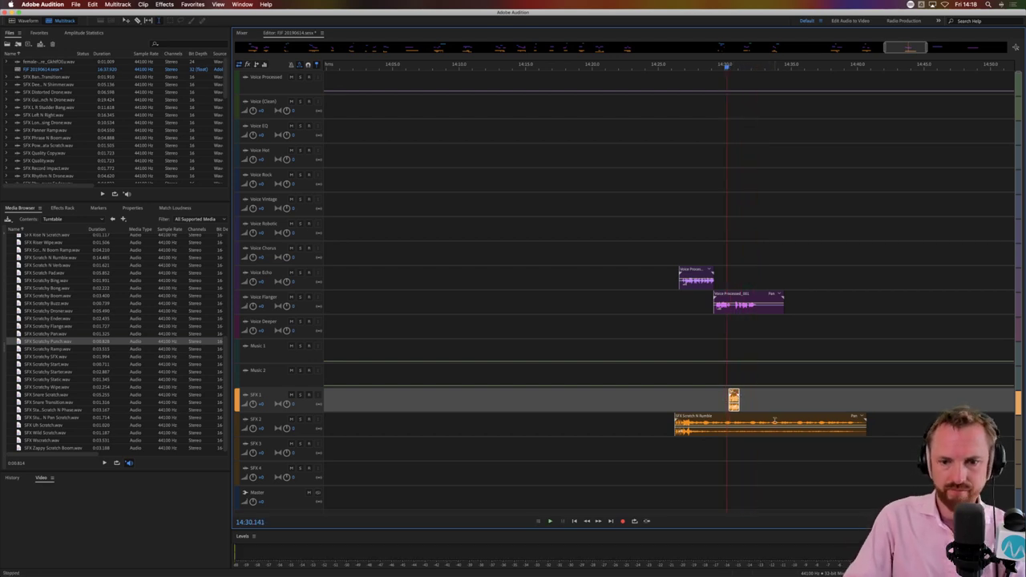
key("space")
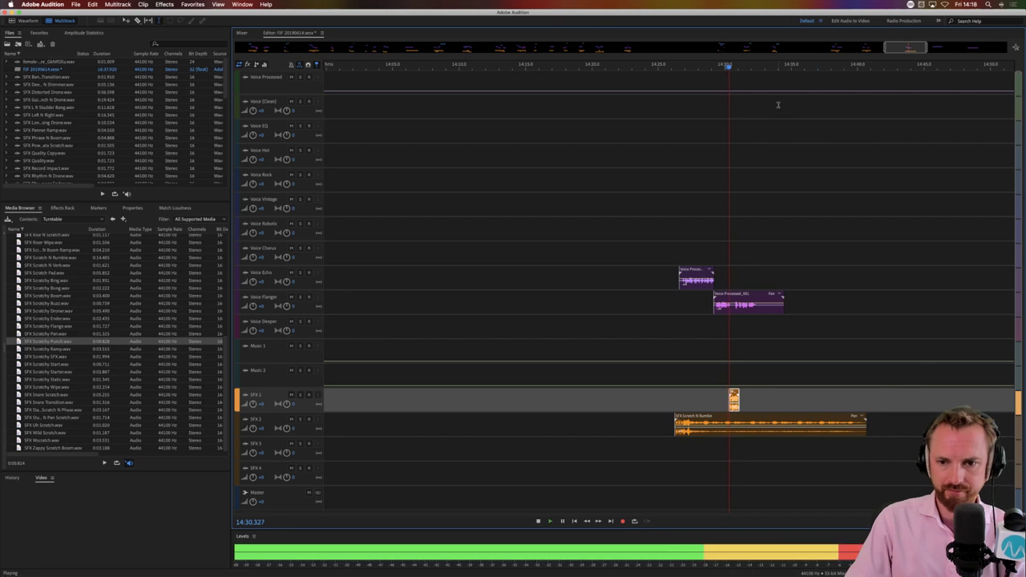
scroll(765, 68, "down", 3)
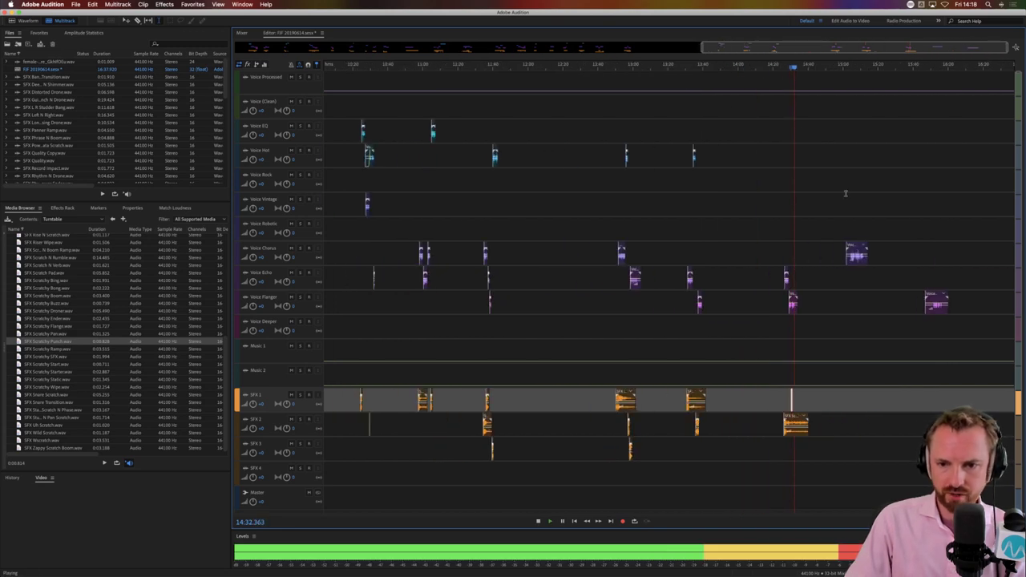
key("space")
Add SFX Scratchy Starter to SFX 2 at about 15:01, under the Voice Chorus line
left_click(879, 285)
left_click(37, 373)
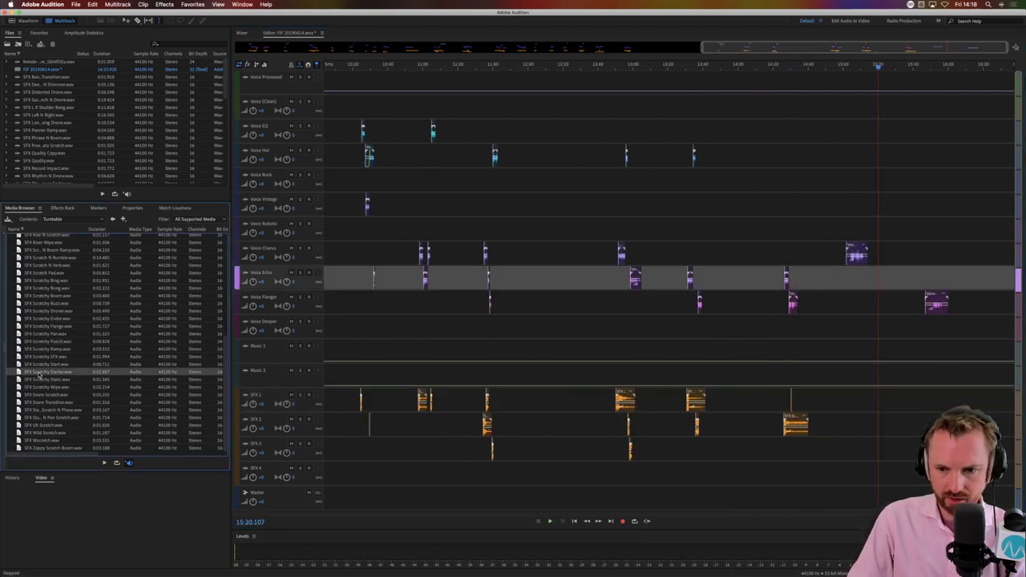
left_click_drag(52, 371, 841, 410)
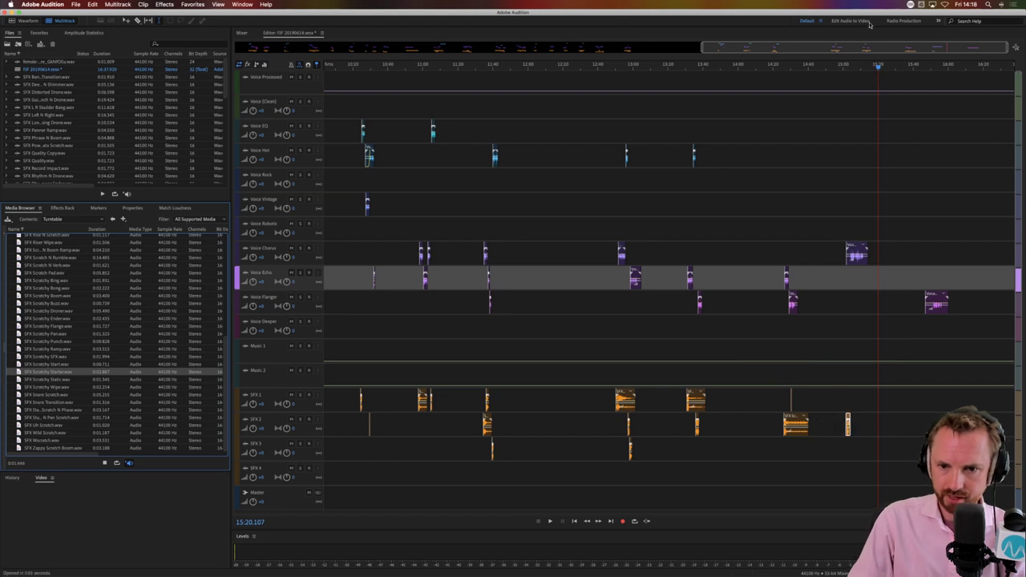
Move SFX Scratchy Starter to about 15:03.2 on SFX 2 and play the passage from about 15:03.7
scroll(866, 71, "up", 5)
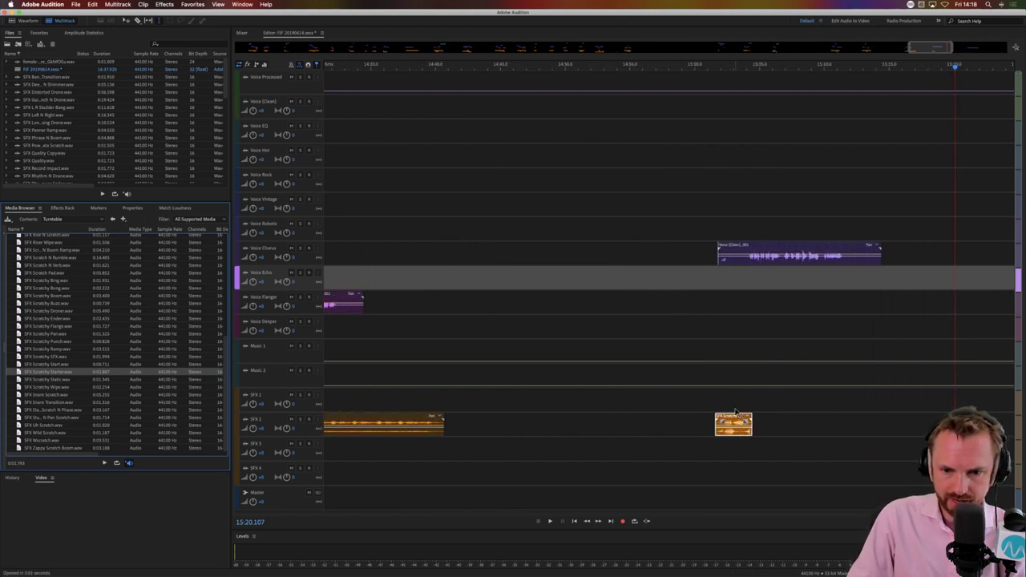
left_click_drag(736, 412, 757, 412)
left_click(742, 397)
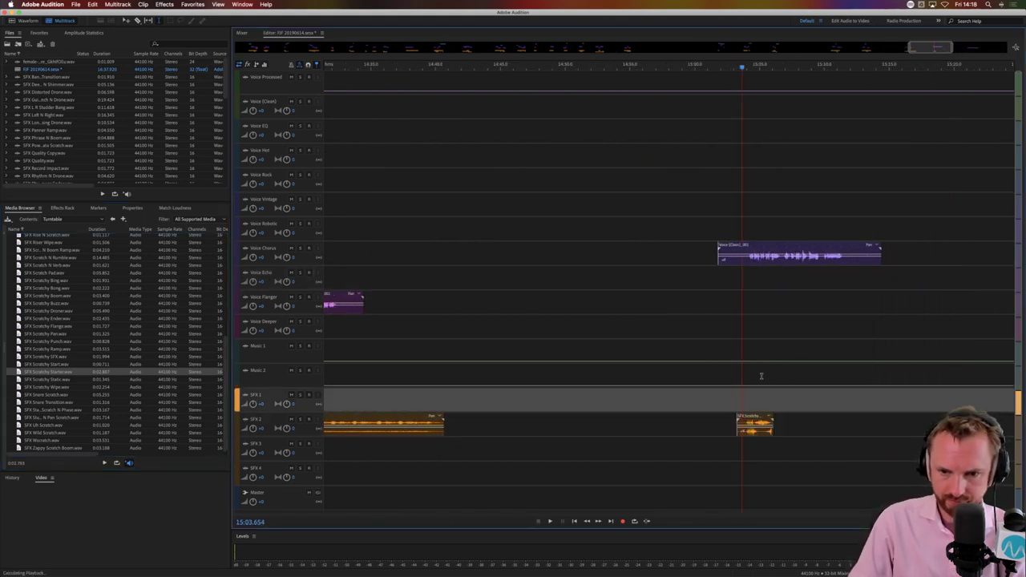
key("space")
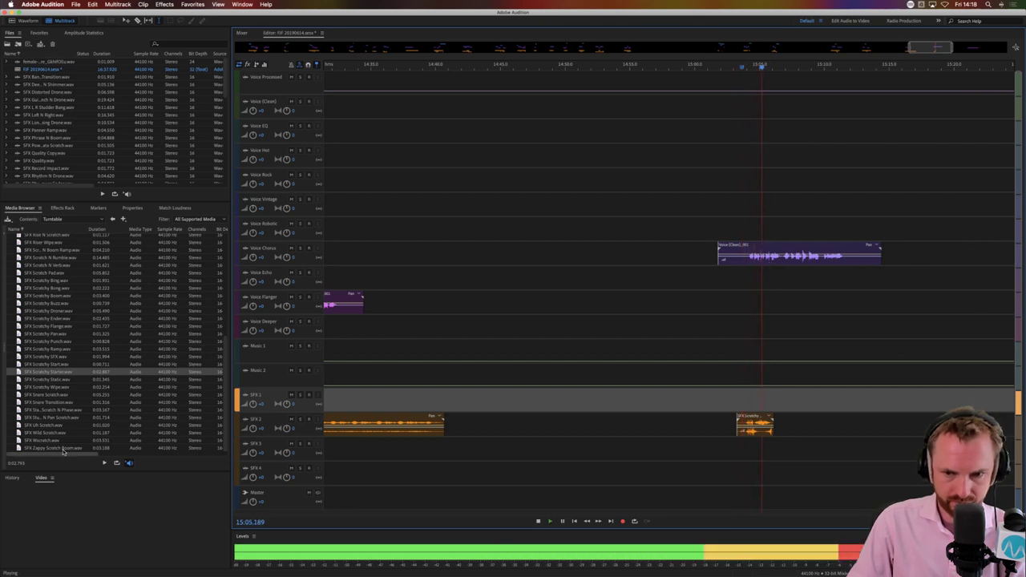
Add SFX Wscratch to SFX 2 at about 15:06.9 and play the line from about 15:05
left_click_drag(45, 440, 789, 425)
left_click(758, 457)
key("space")
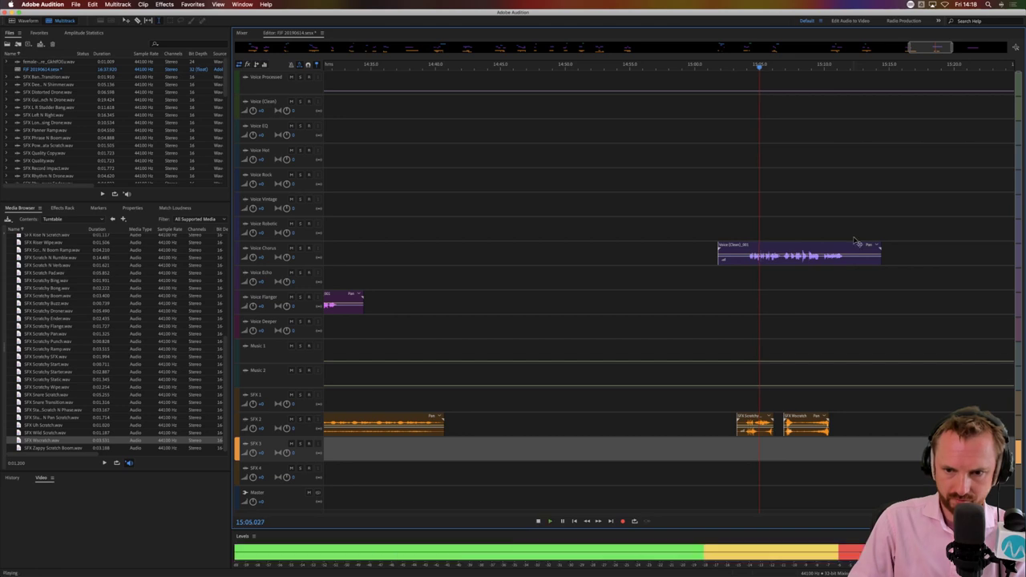
Split the Voice Chorus line at about 15:09.8 and move the second part to Voice Rock
left_click(828, 259)
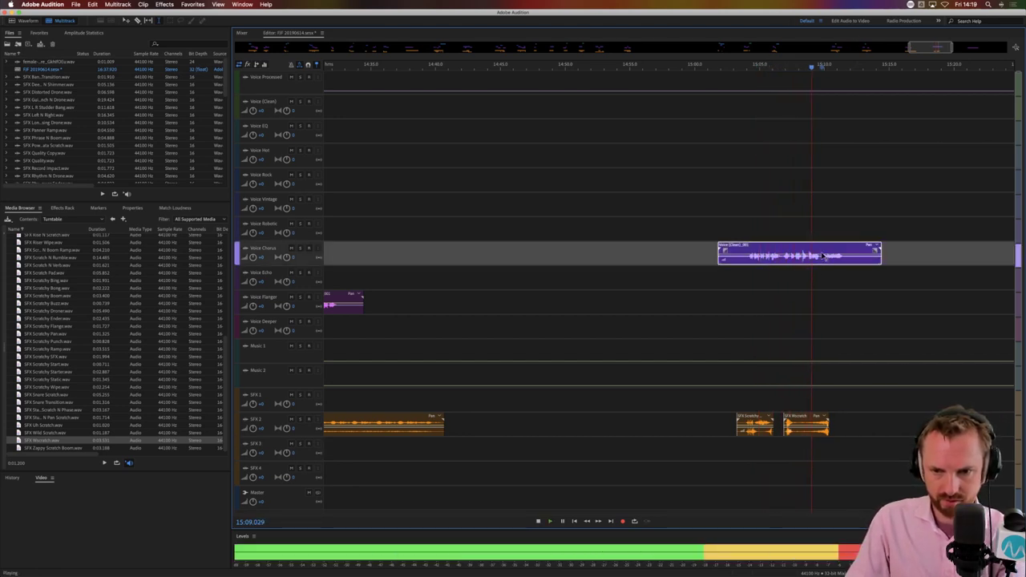
key("space")
key("super+k")
left_click_drag(830, 256, 830, 167)
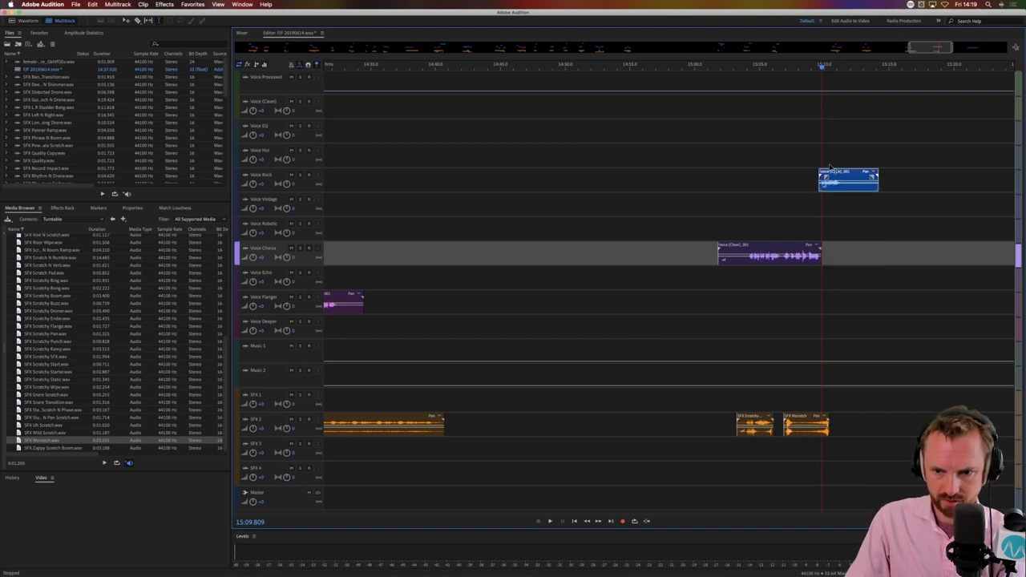
Split the remaining Voice Chorus line at about 15:06.9, nudge SFX Wscratch to about 15:06.5 and replay the passage
left_click(784, 262)
key("super+k")
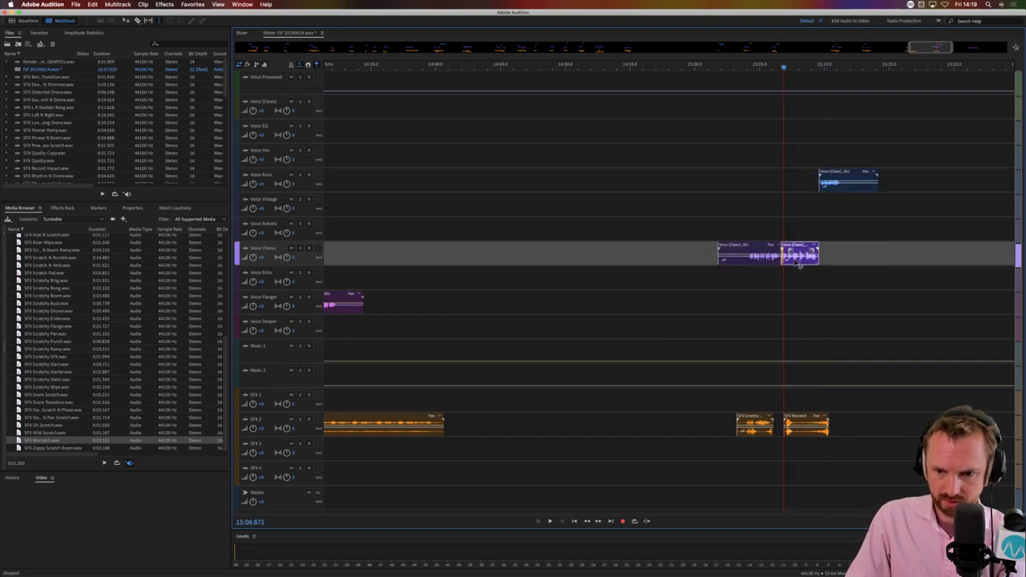
left_click_drag(796, 415, 791, 413)
left_click(774, 391)
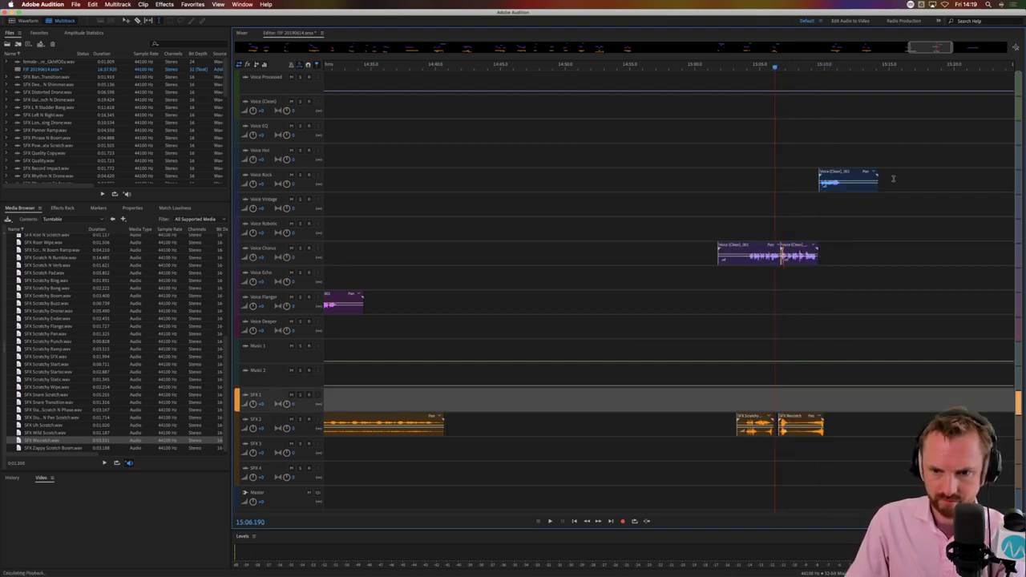
key("space")
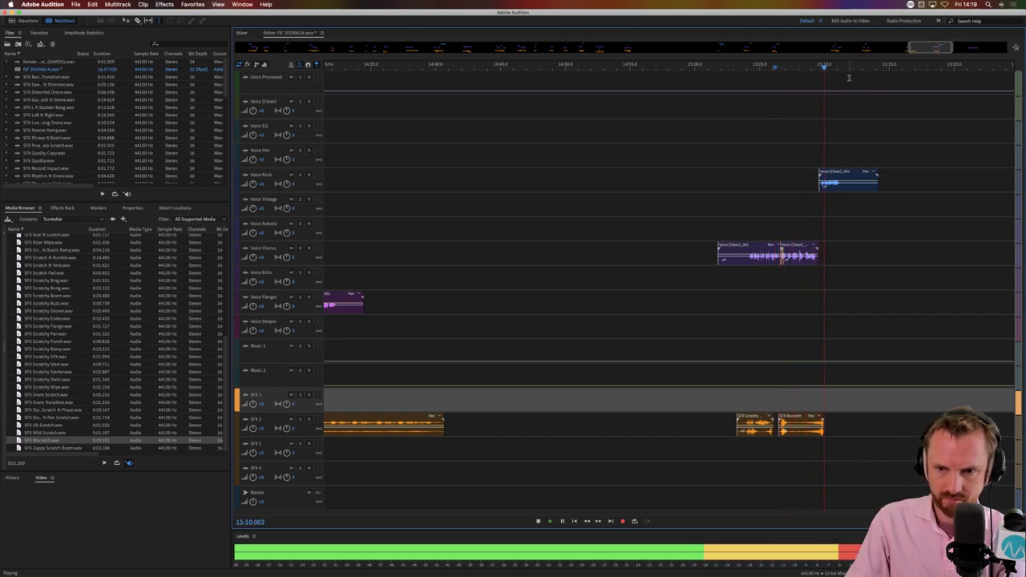
Delete the tail of the Voice Rock phrase after about 15:11.4
scroll(851, 67, "down", 4)
scroll(851, 66, "right", 5)
key("space")
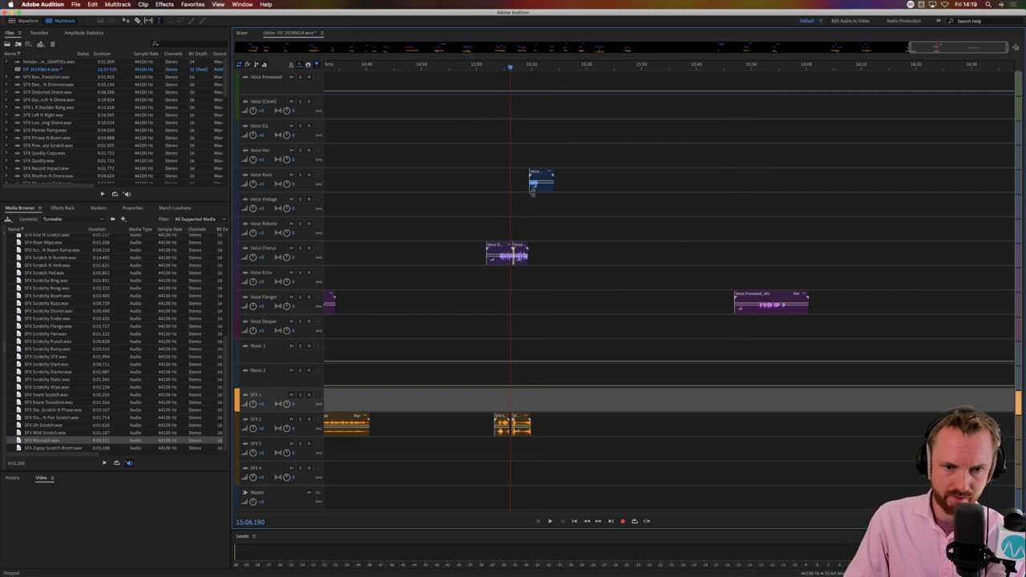
left_click_drag(539, 190, 592, 190)
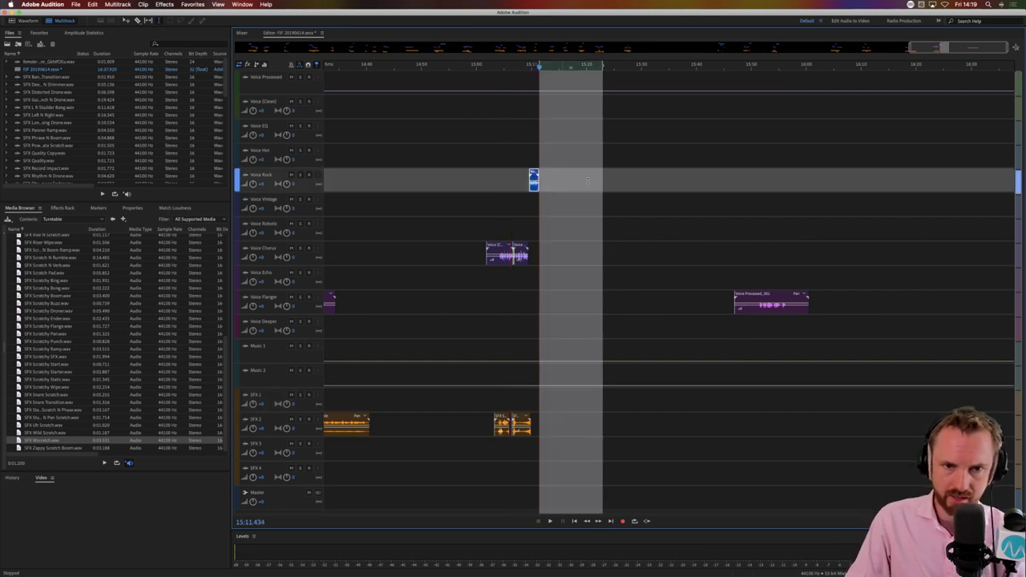
left_click(658, 201)
scroll(528, 68, "up", 6)
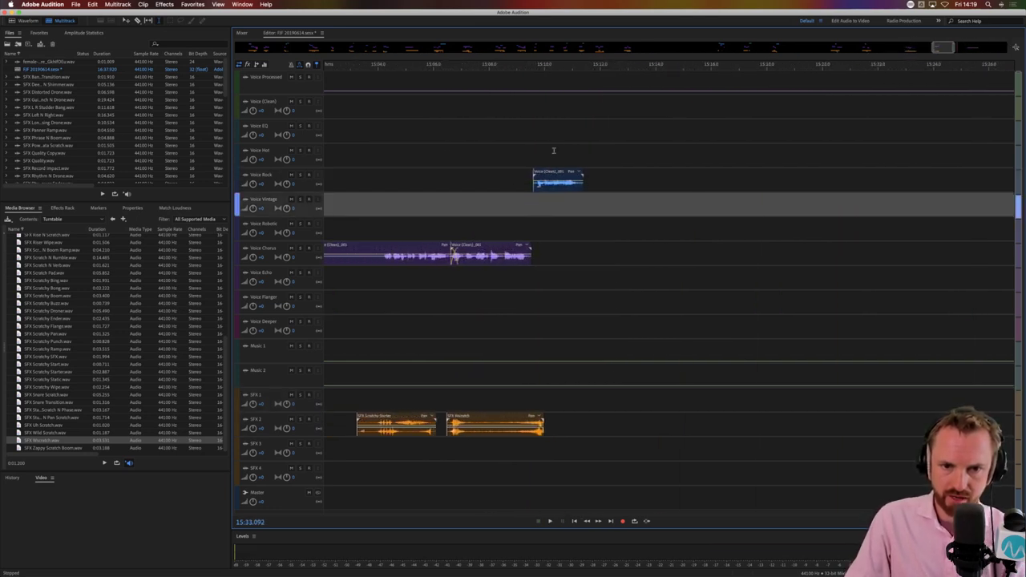
left_click(568, 182)
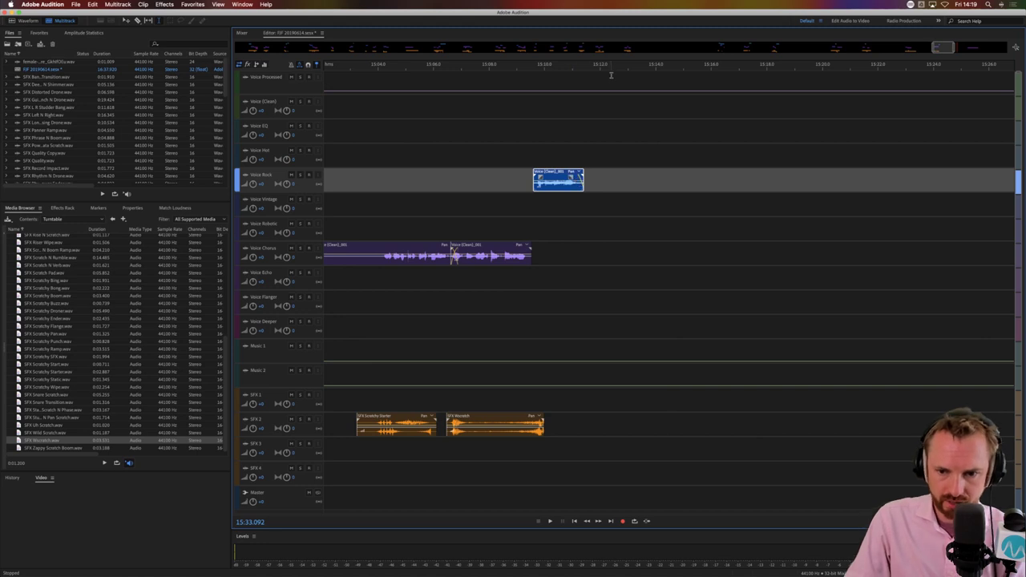
Add SFX Riser Wipe to SFX 2 at about 15:51.8, under the last Voice Flanger line, and play it
scroll(609, 65, "down", 6)
left_click(828, 329)
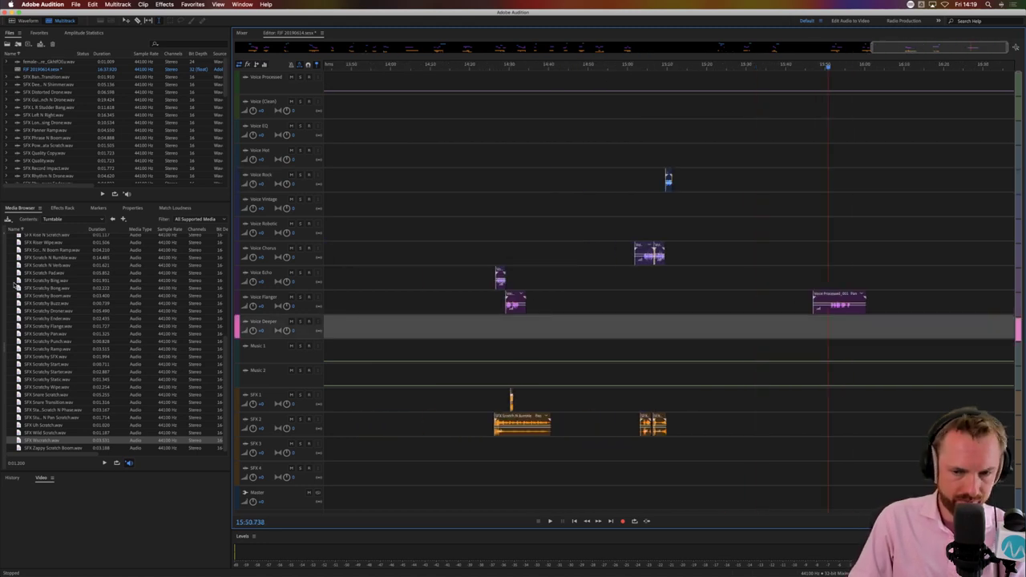
left_click_drag(56, 243, 834, 426)
left_click(831, 402)
key("space")
scroll(849, 82, "up", 6)
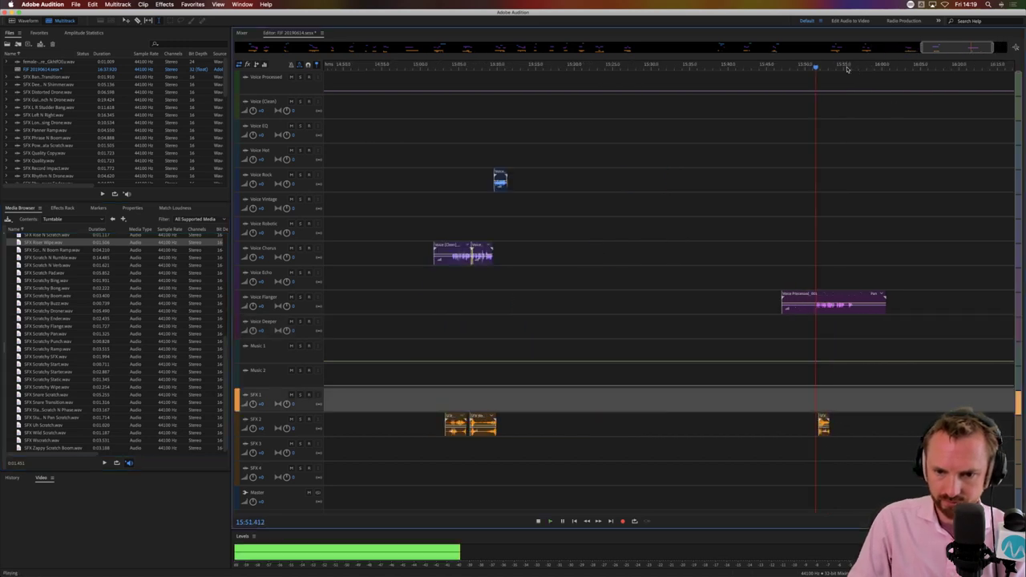
Add SFX Snare Scratch to SFX 3 at about 15:51.8 and shift SFX Riser Wipe to about 15:54.5, playing the passage
left_click_drag(774, 297, 794, 297)
left_click(66, 396)
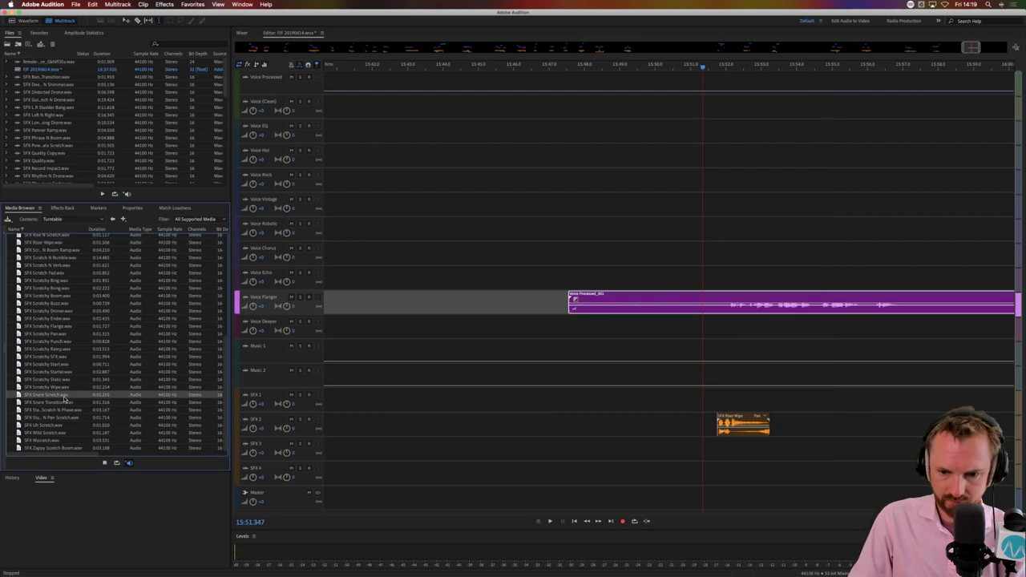
left_click_drag(52, 397, 831, 414)
left_click(712, 423)
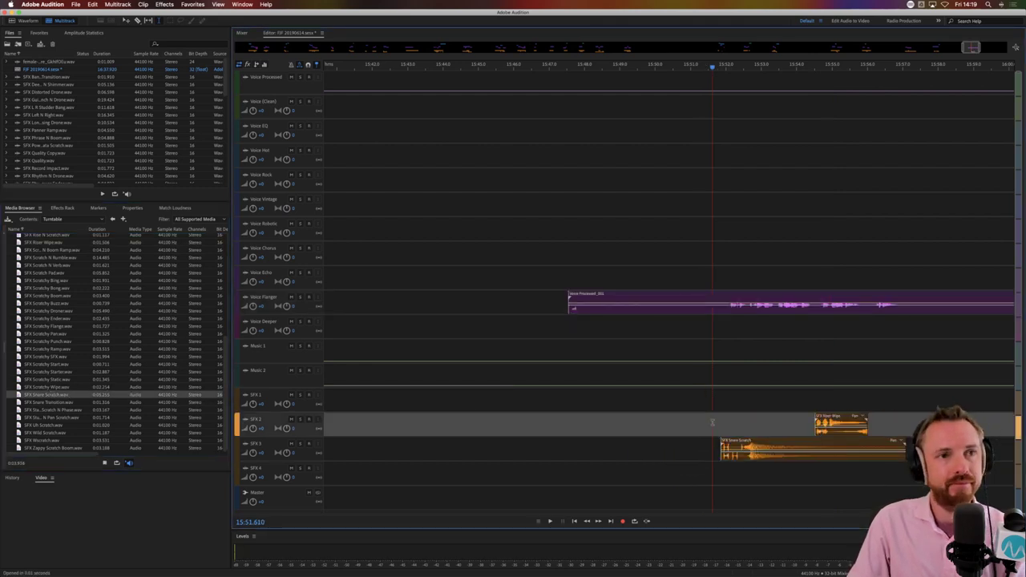
key("space")
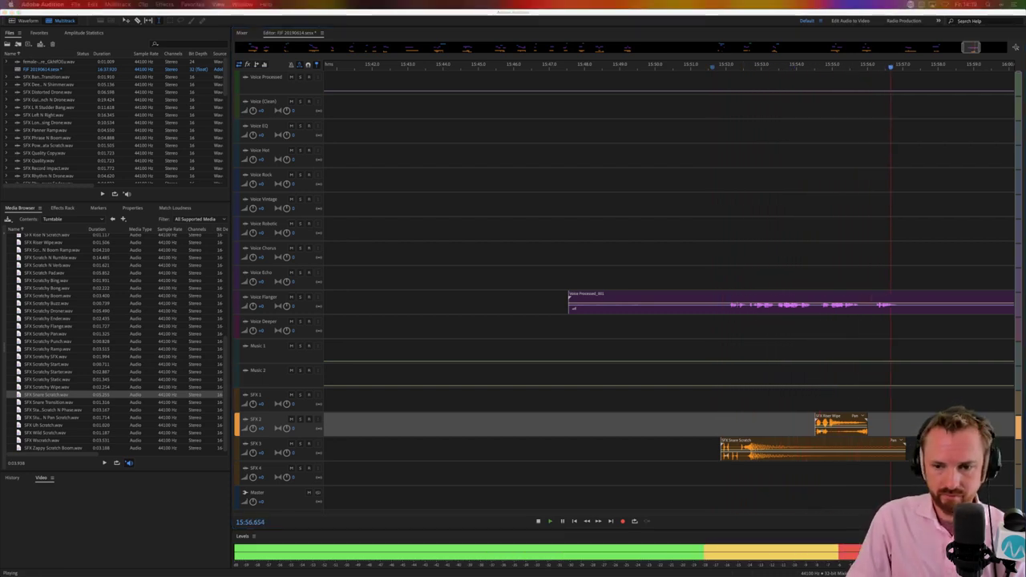
Copy the last word of the Voice Flanger line onto Voice Deeper at about 15:56.3
left_click(872, 310)
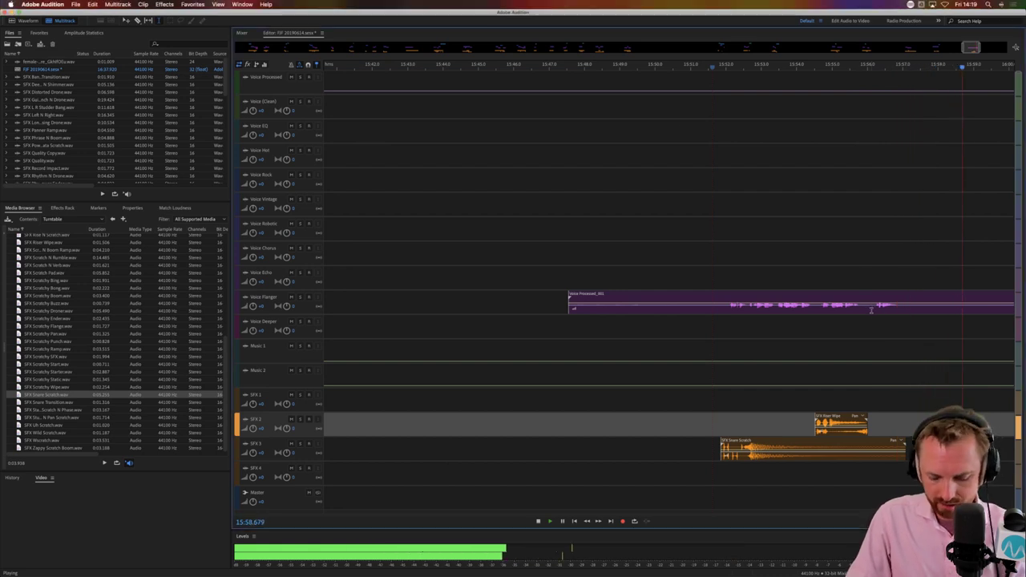
key("space")
left_click_drag(872, 309, 952, 310)
left_click(877, 326)
key("ctrl+v")
Delete the Voice Flanger line's audio after about 15:57.1 and its lead-in before about 15:52.1, playing the result
key("Delete")
left_click(963, 309)
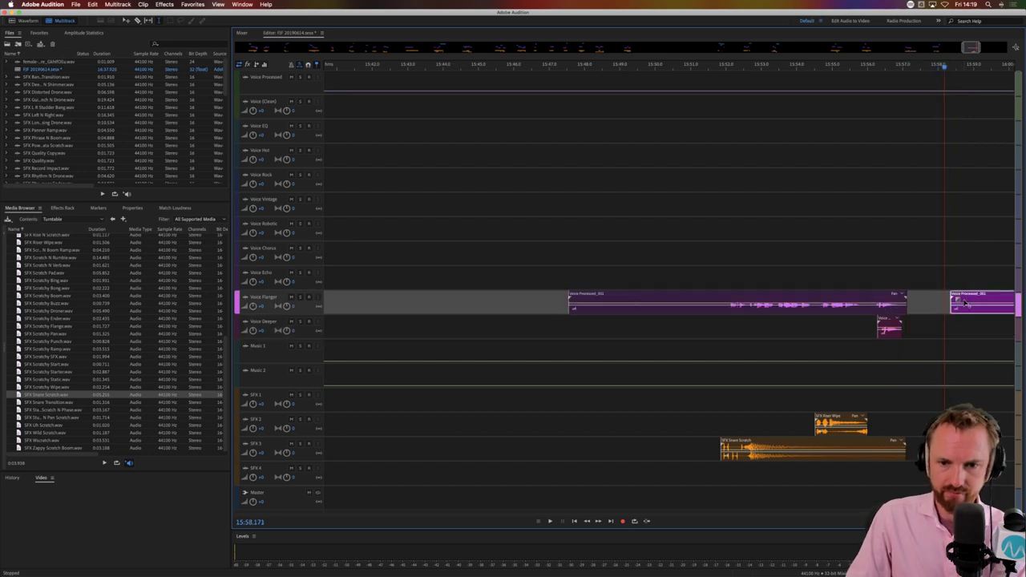
key("Delete")
left_click_drag(728, 309, 699, 309)
key("Delete")
left_click(730, 326)
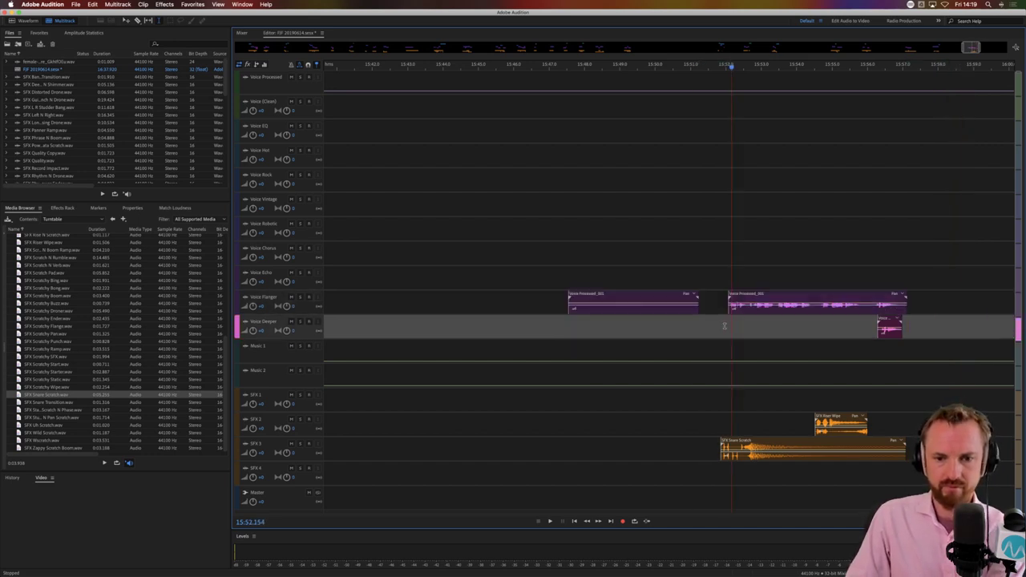
key("space")
left_click(682, 305)
key("Delete")
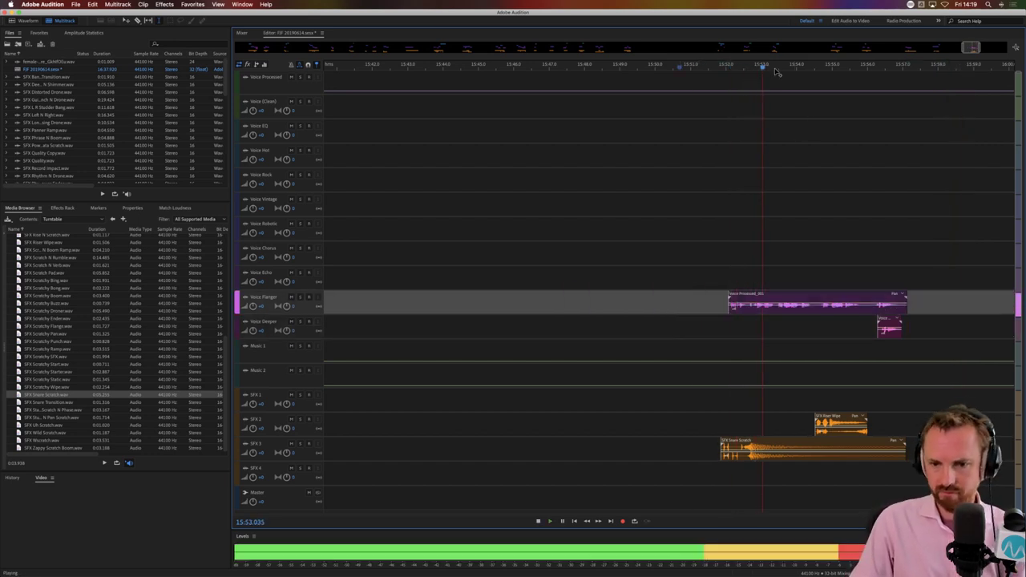
Move the copied last word from Voice Deeper to Voice Echo, starting at about 15:55.8
scroll(778, 65, "down", 10)
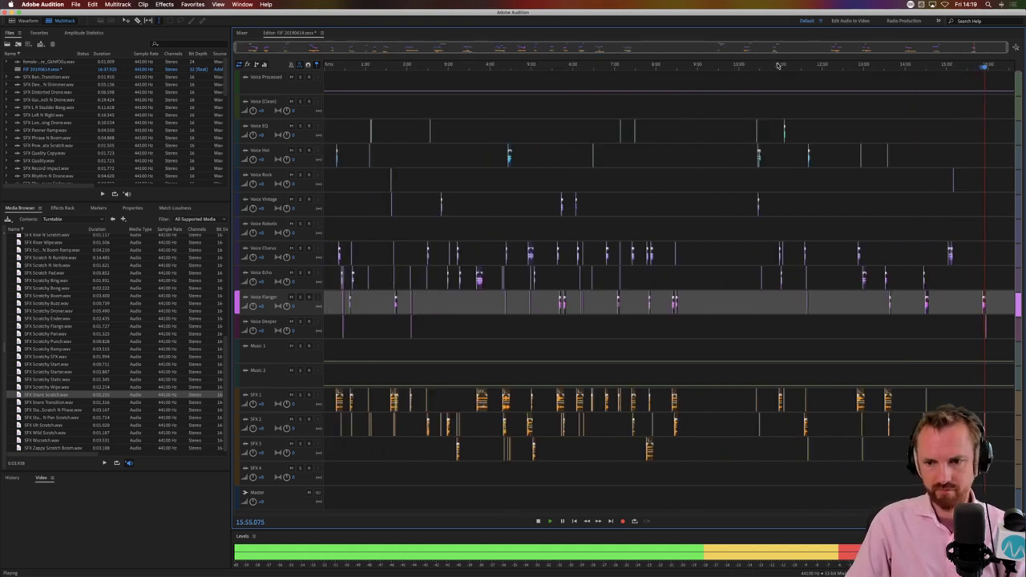
scroll(778, 66, "up", 2)
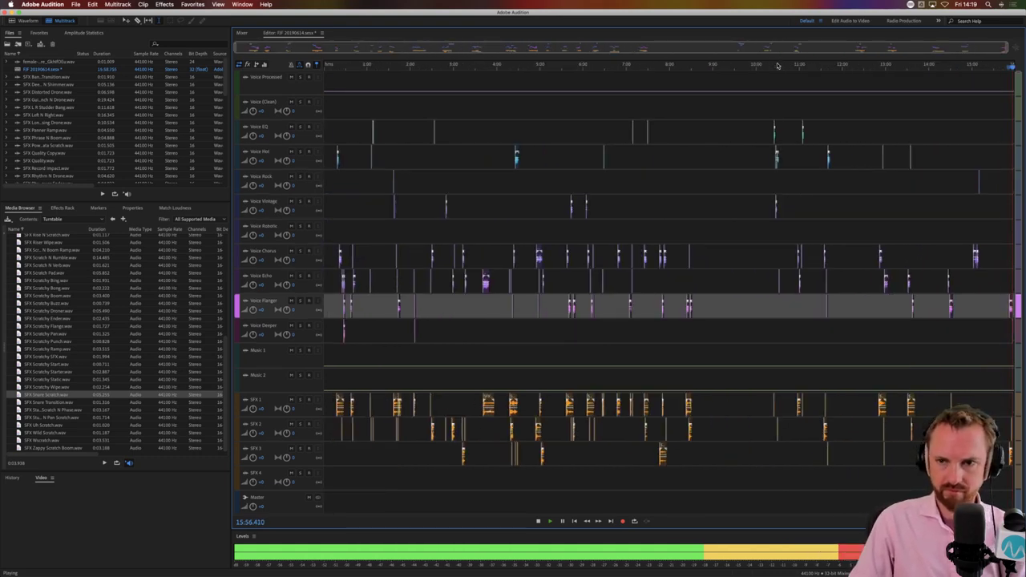
key("space")
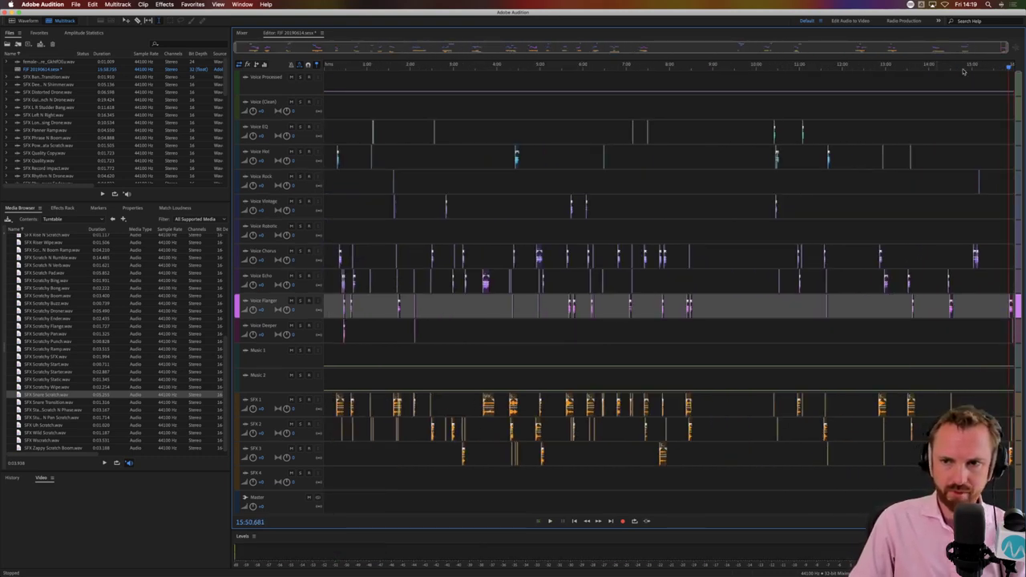
left_click(1013, 66)
scroll(1013, 66, "up", 10)
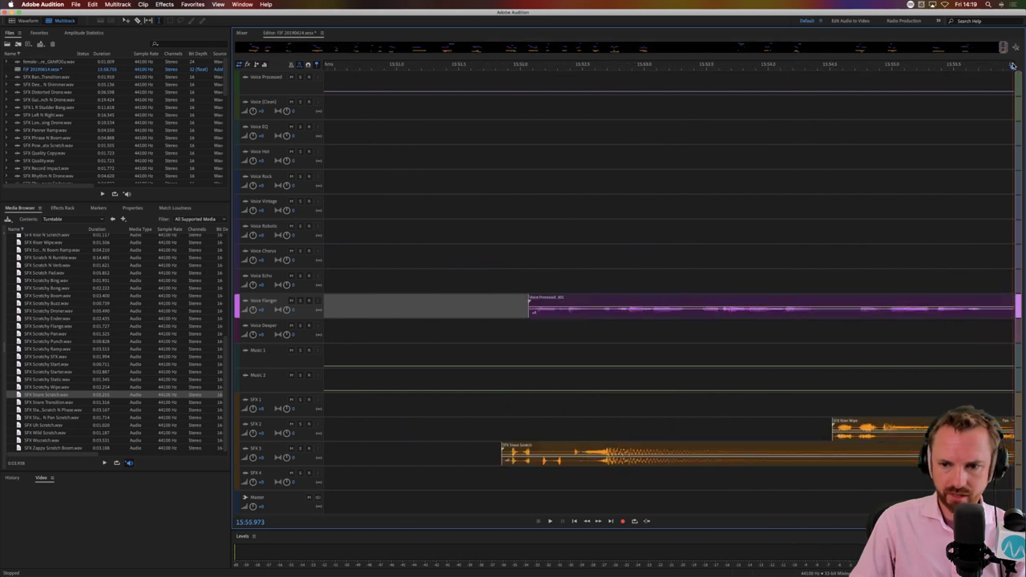
scroll(1012, 66, "down", 3)
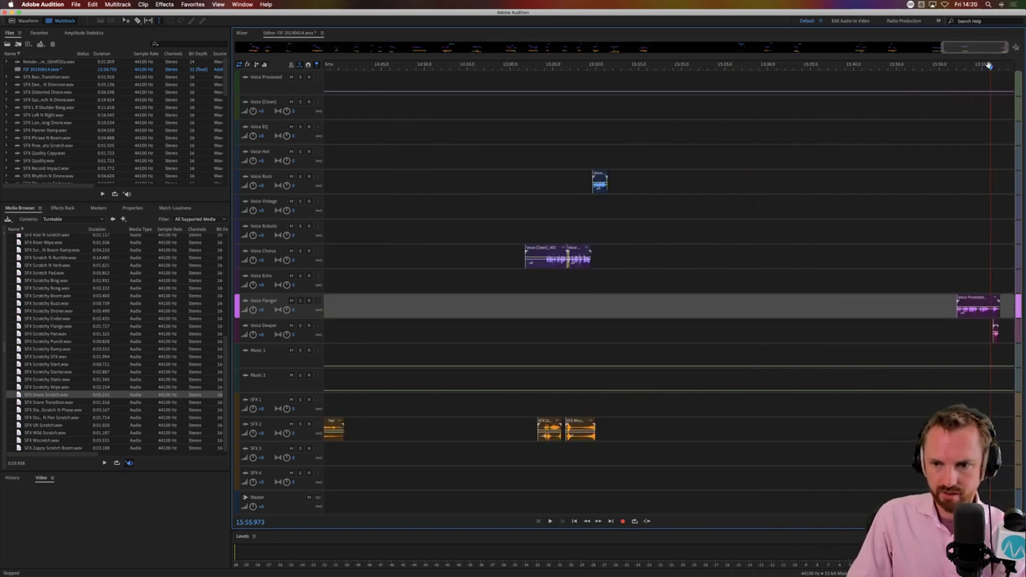
scroll(989, 66, "up", 5)
left_click_drag(1000, 337, 972, 285)
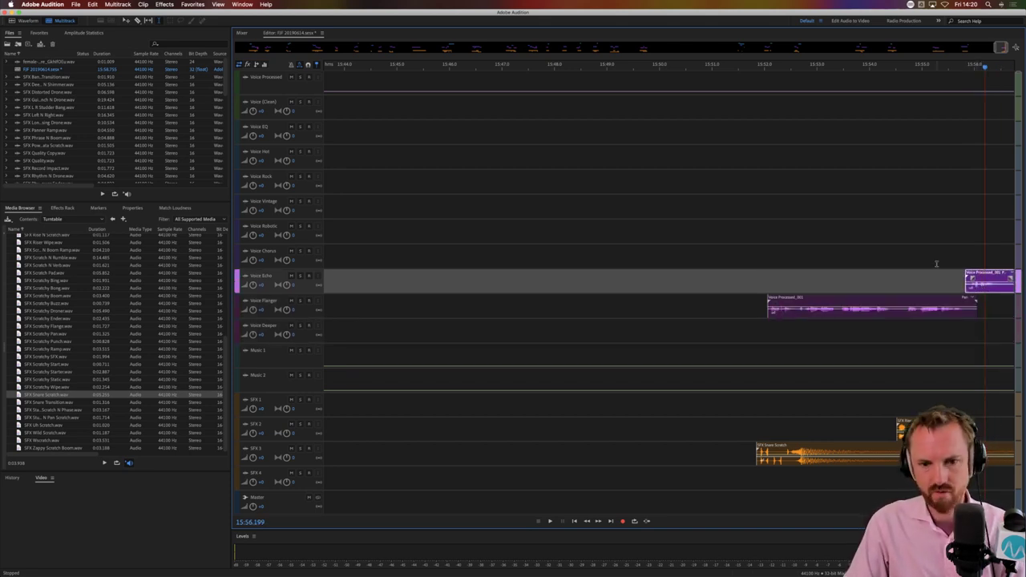
Save the multitrack session and copy the media files located outside it into the session folder
key("super+backslash")
key("super+s")
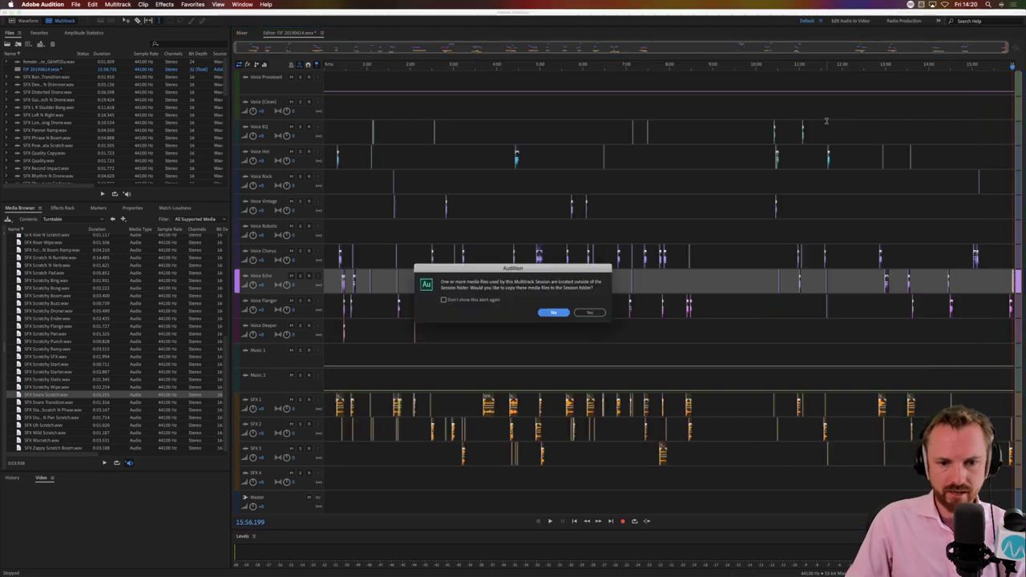
left_click(602, 313)
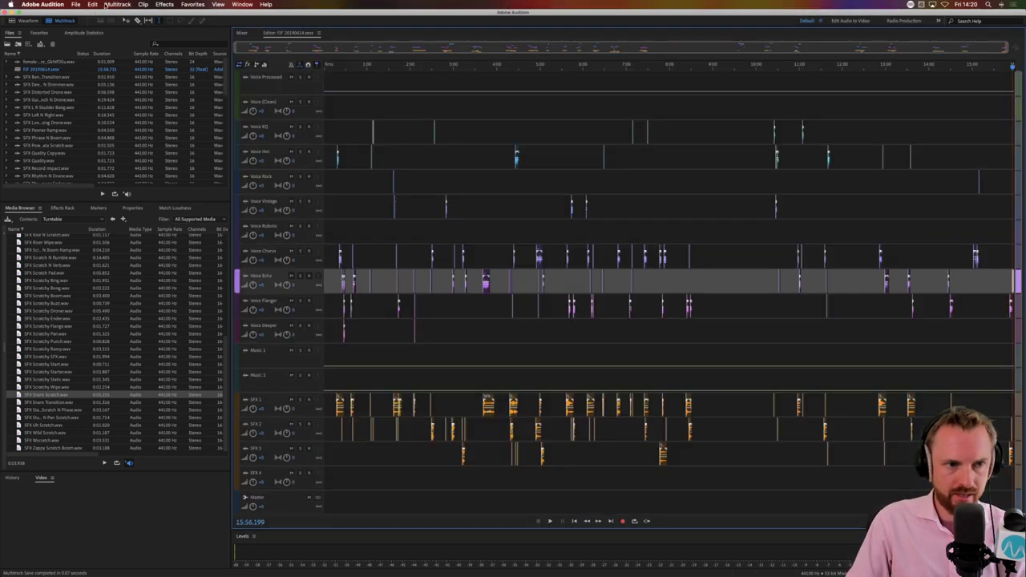
Mix the multitrack session down to a new file
left_click(107, 6)
mouse_move(199, 39)
left_click(234, 46)
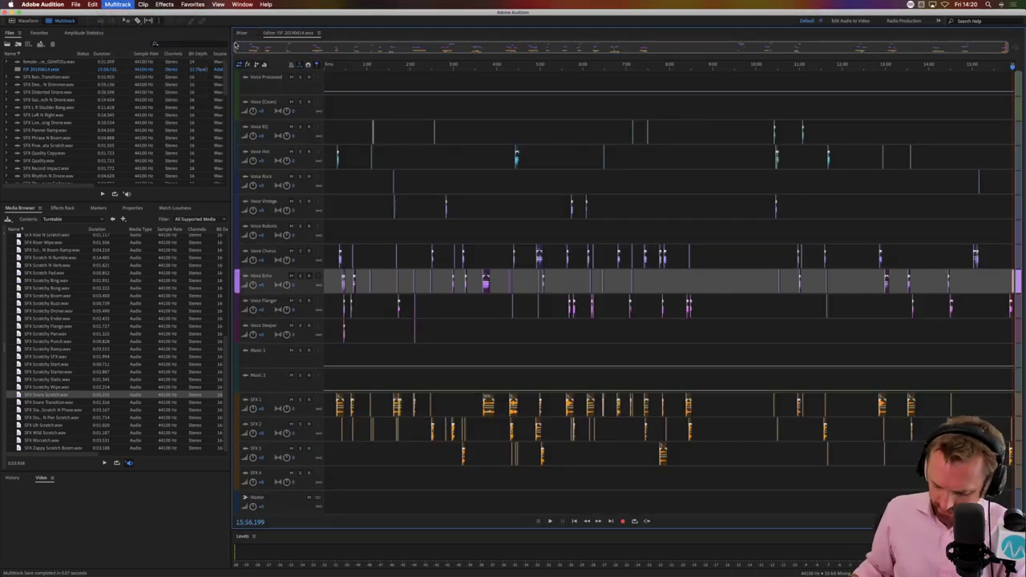